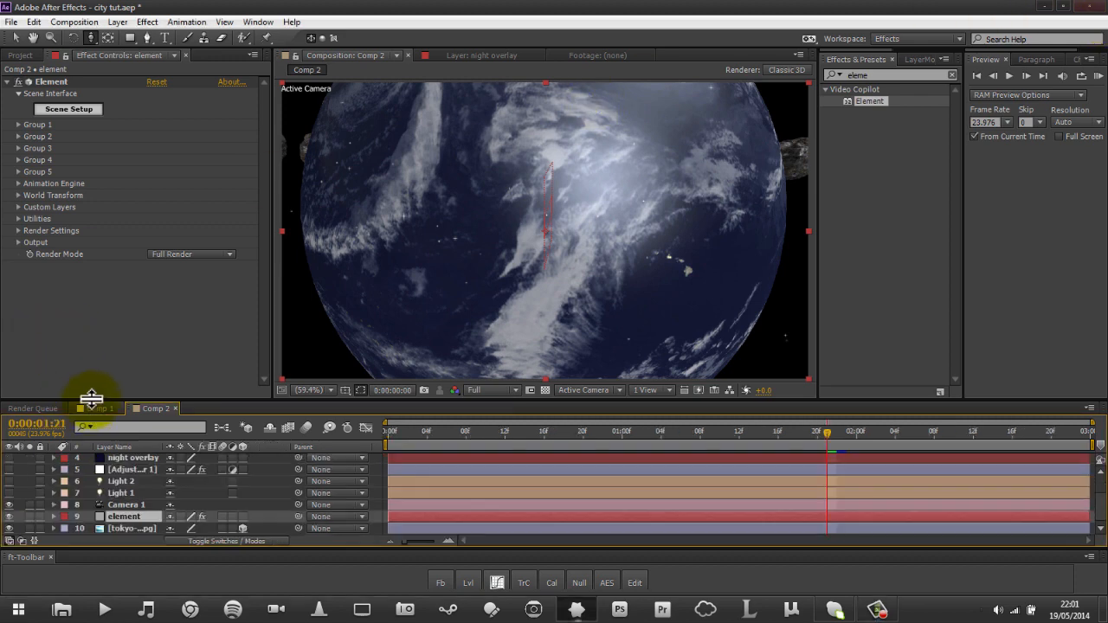
# Turn on the lightning, rain and night overlay layers in Comp 1, and hide the kenshirotuts layer.
pyautogui.click(97, 408)
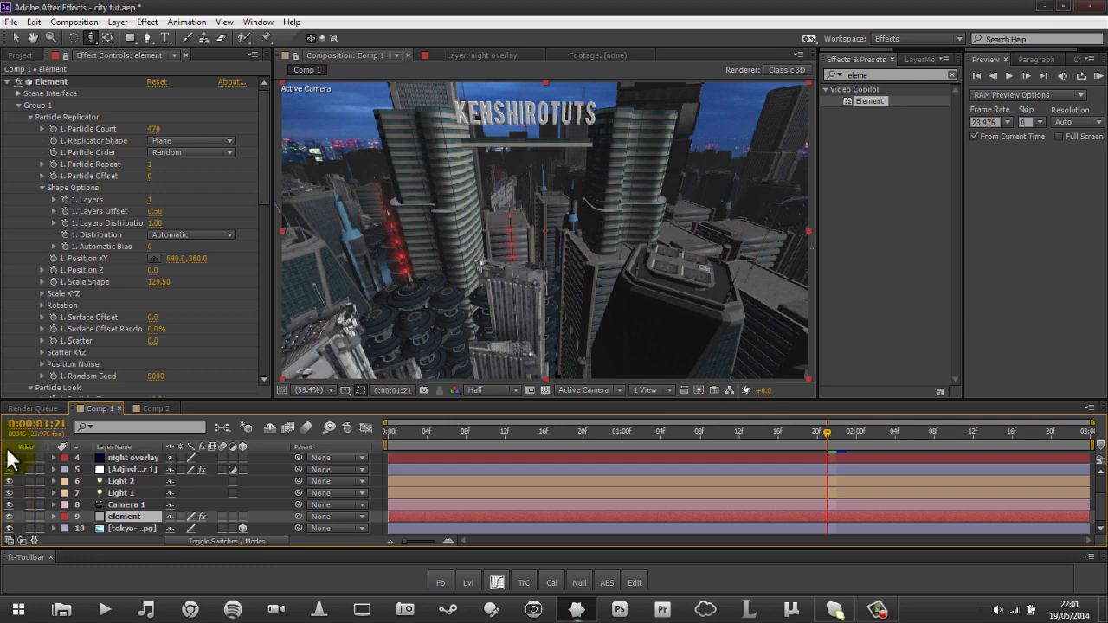
pyautogui.scroll(2, 10, 493)
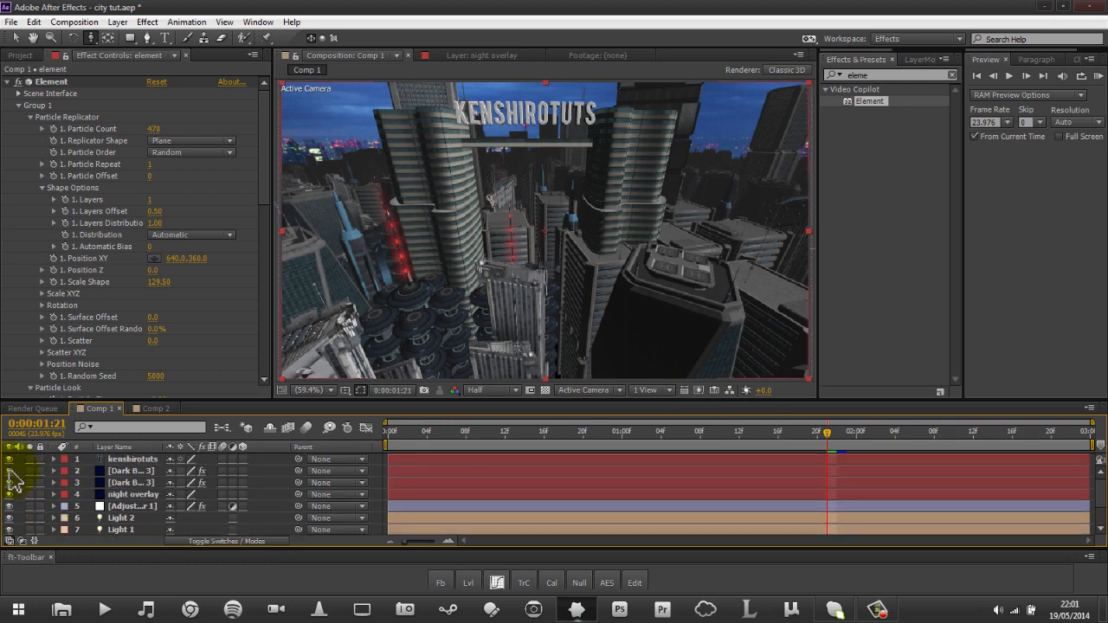
pyautogui.click(9, 459)
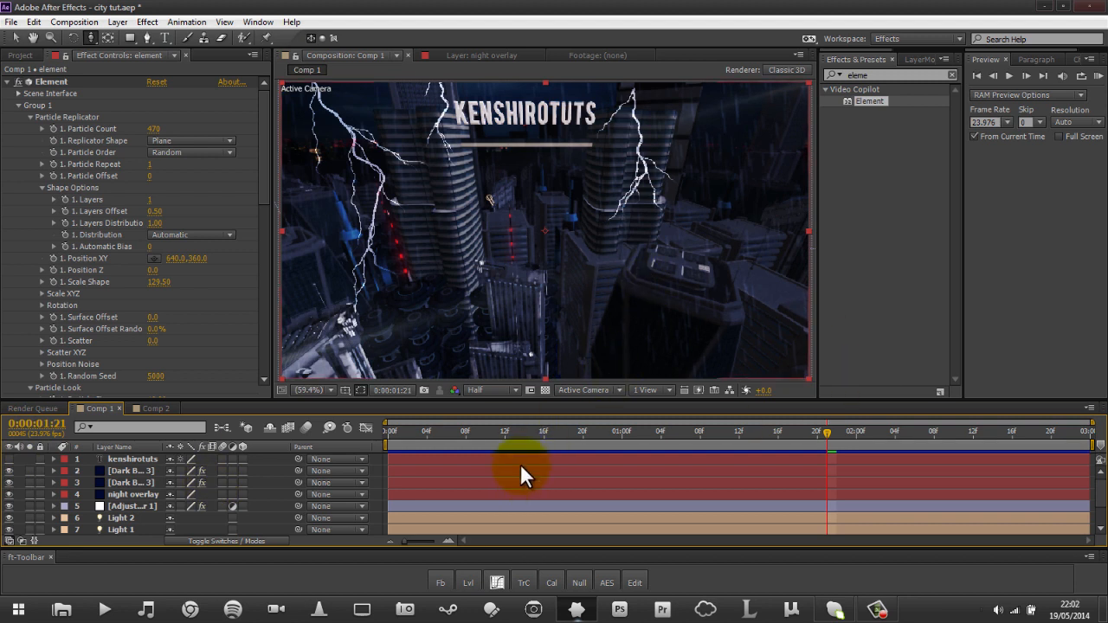
# Play a RAM preview of Comp 2 to review the Earth and asteroid animation.
pyautogui.click(158, 407)
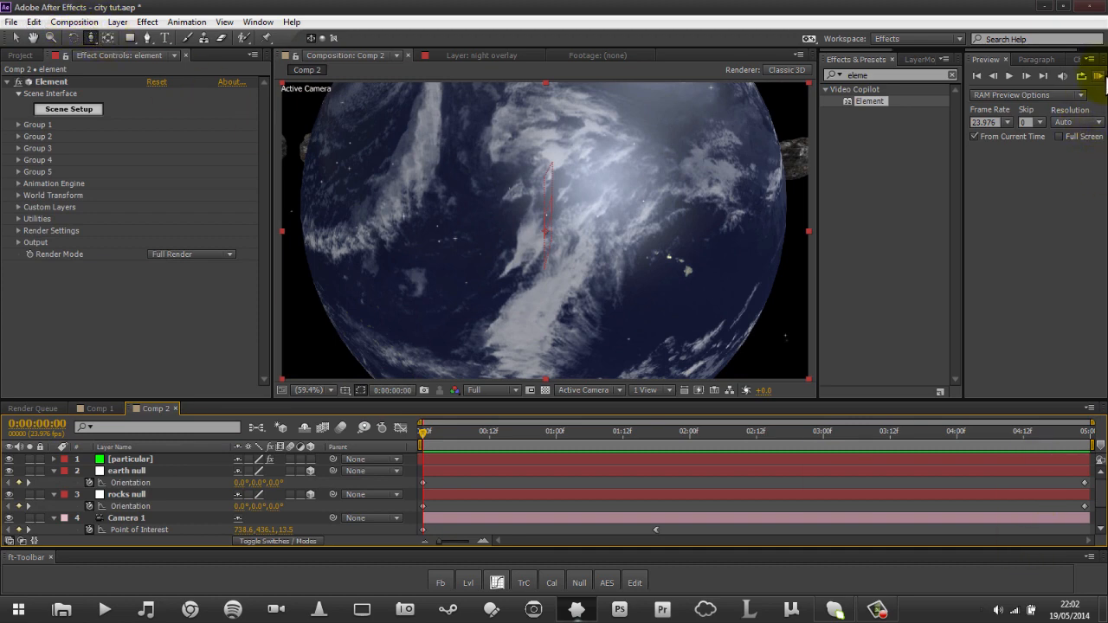
pyautogui.click(1097, 78)
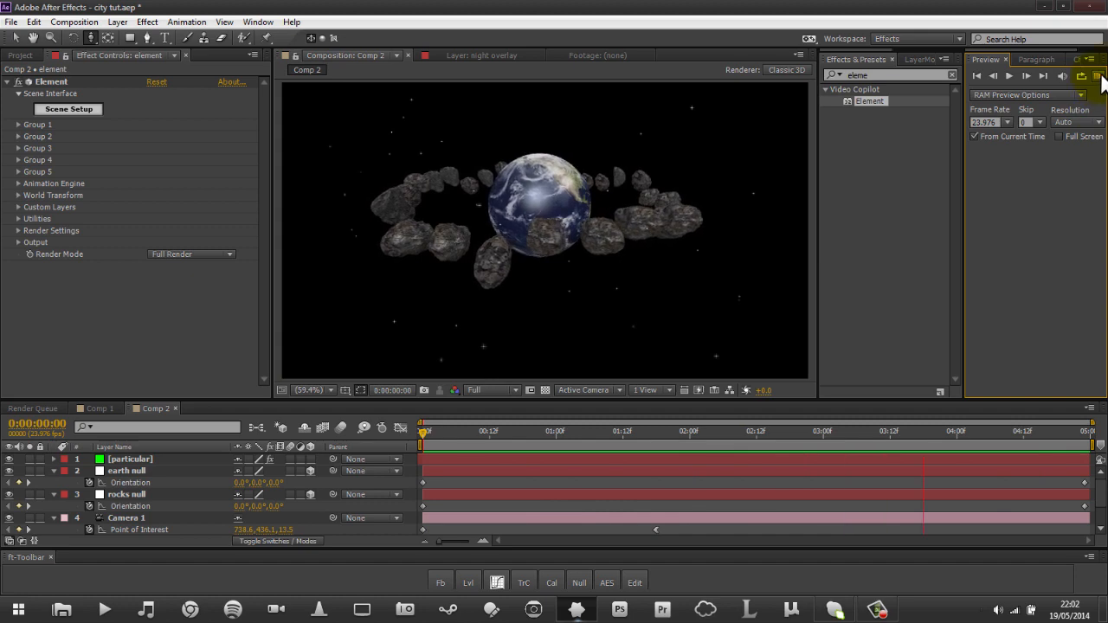
pyautogui.click(1098, 77)
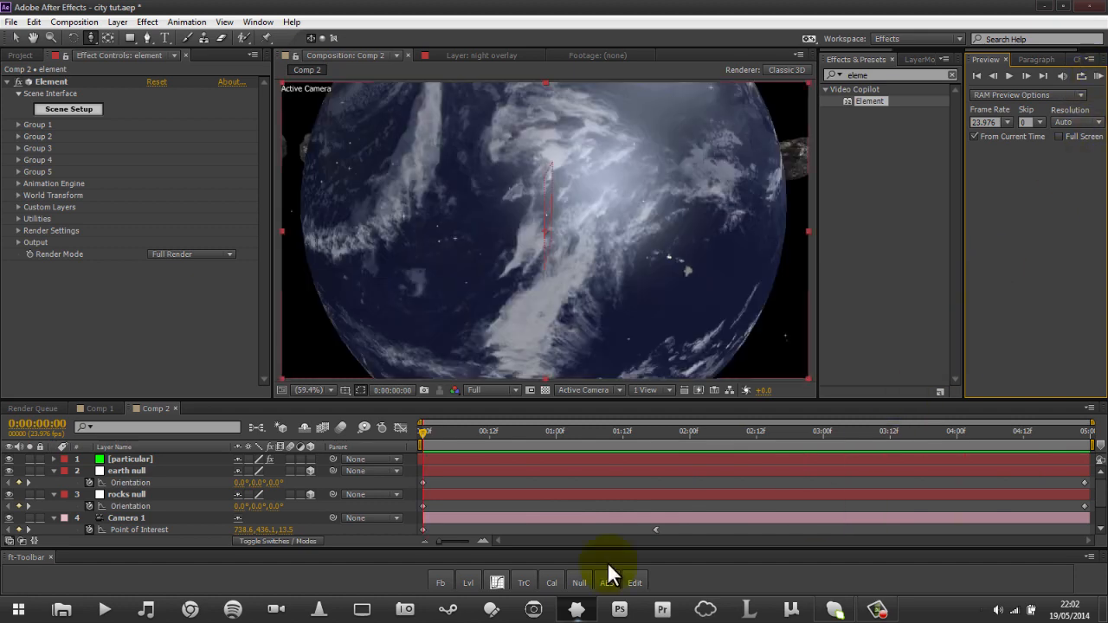
# Create a new 1280 x 720 composition named city.
pyautogui.click(82, 408)
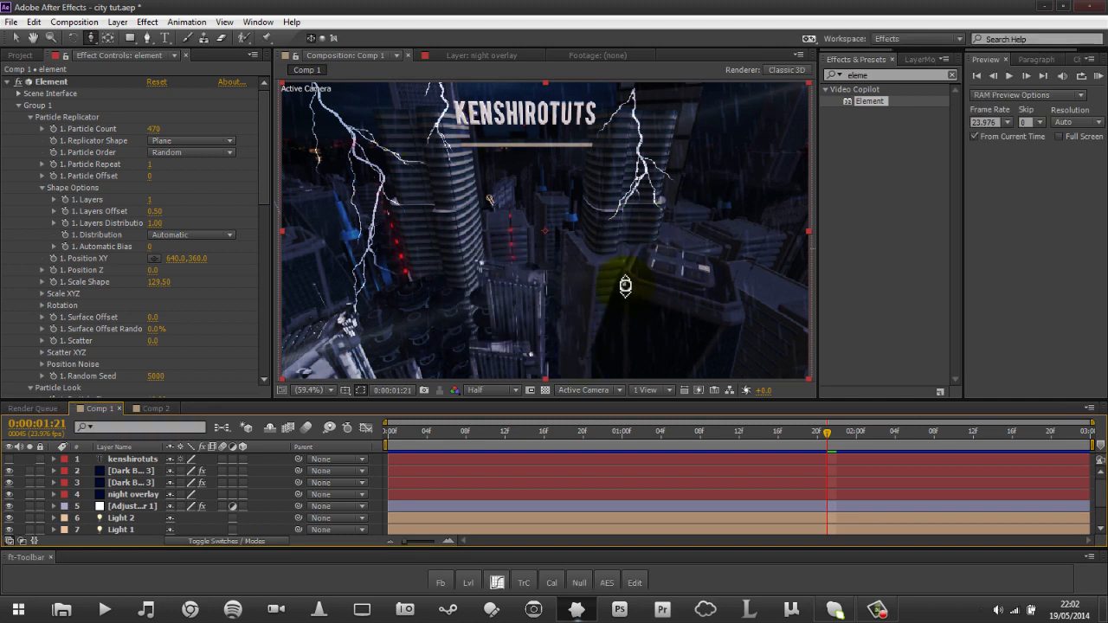
pyautogui.click(91, 25)
pyautogui.click(100, 36)
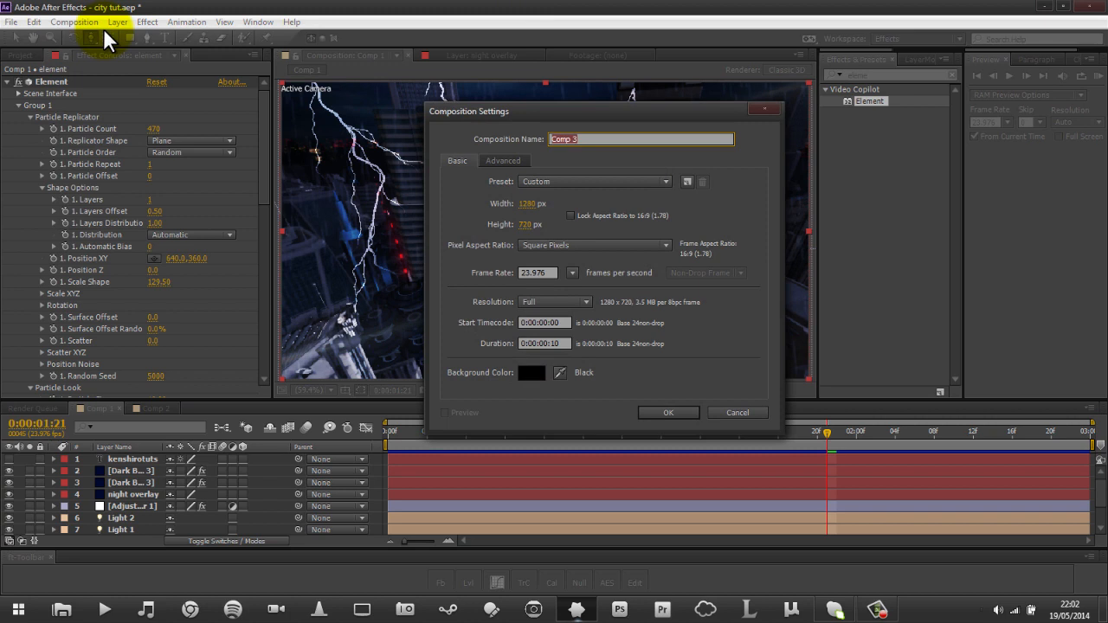
pyautogui.write('city')
pyautogui.press('Return')
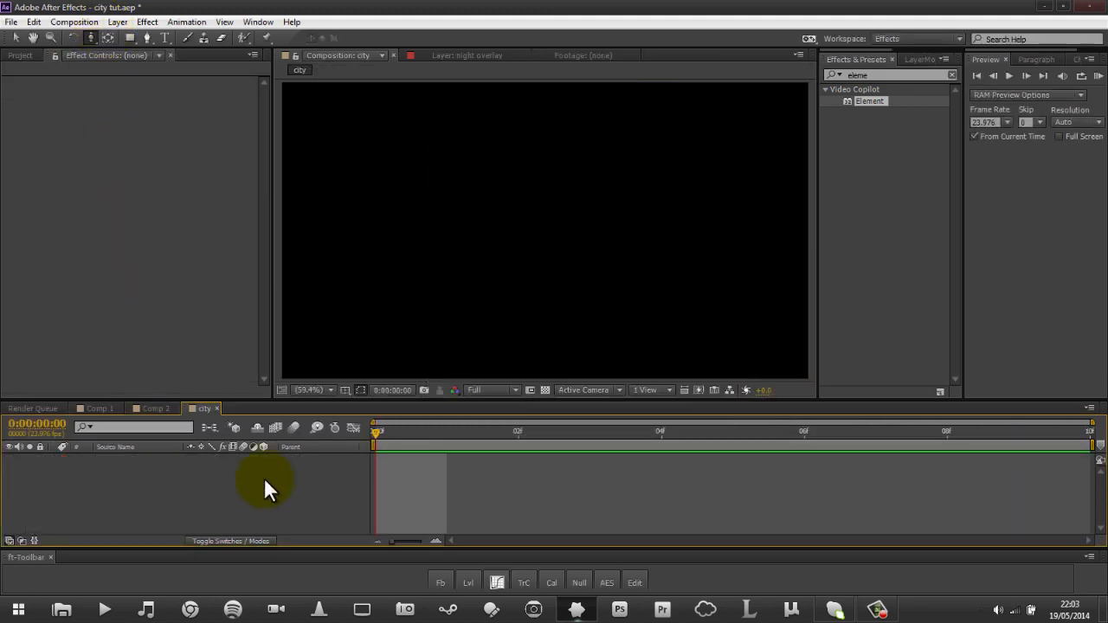
# Add a black solid layer named element to the city composition.
pyautogui.rightClick(292, 503)
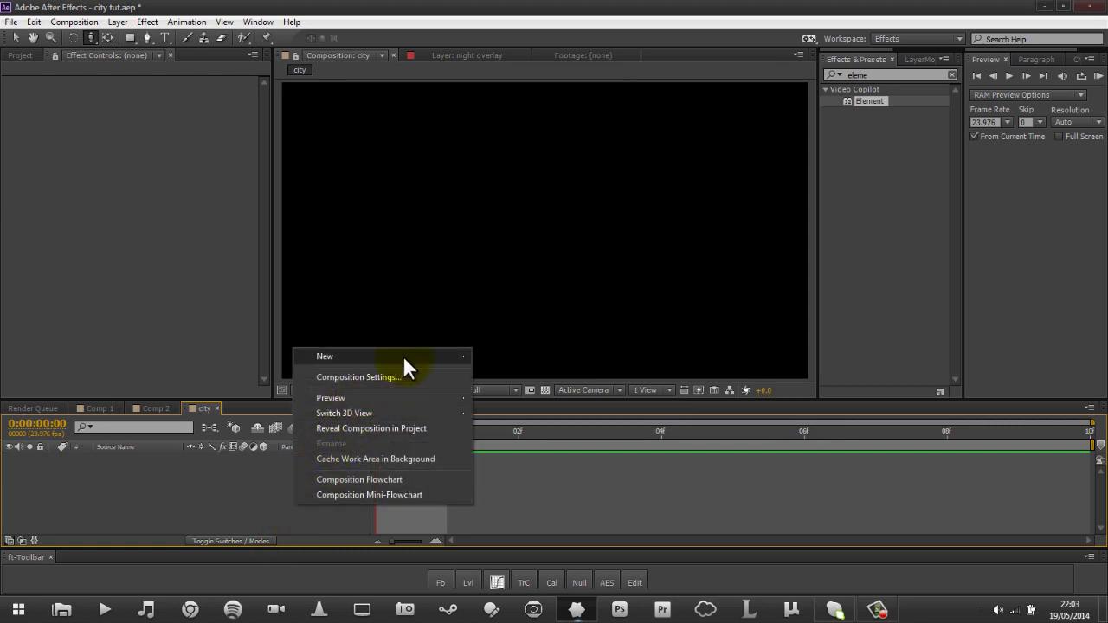
pyautogui.moveTo(404, 356)
pyautogui.click(507, 392)
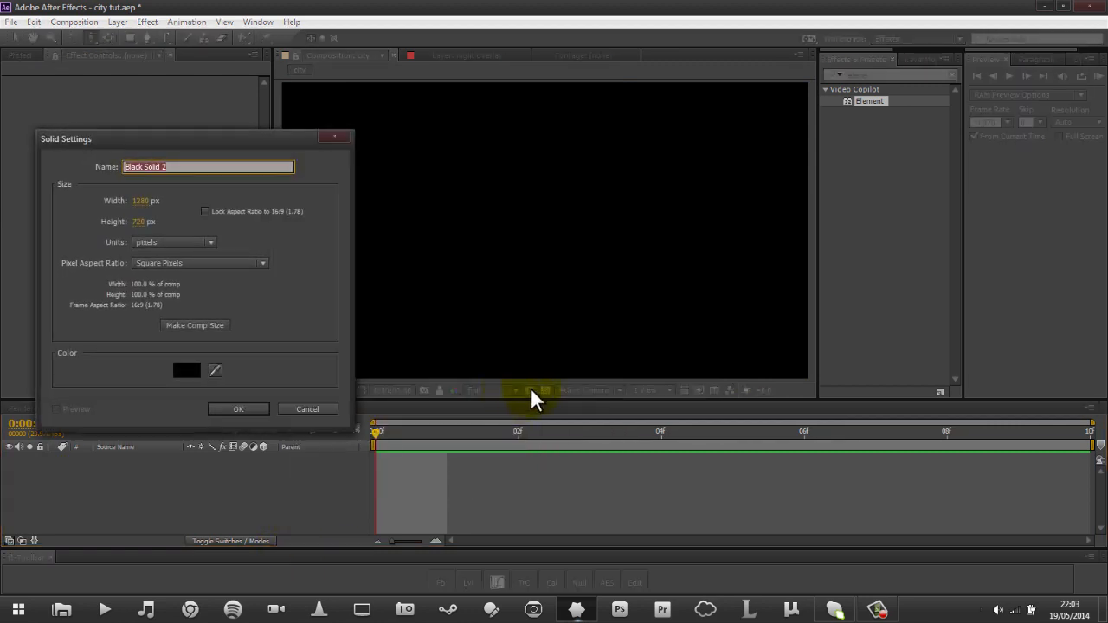
pyautogui.write('element')
pyautogui.press('Return')
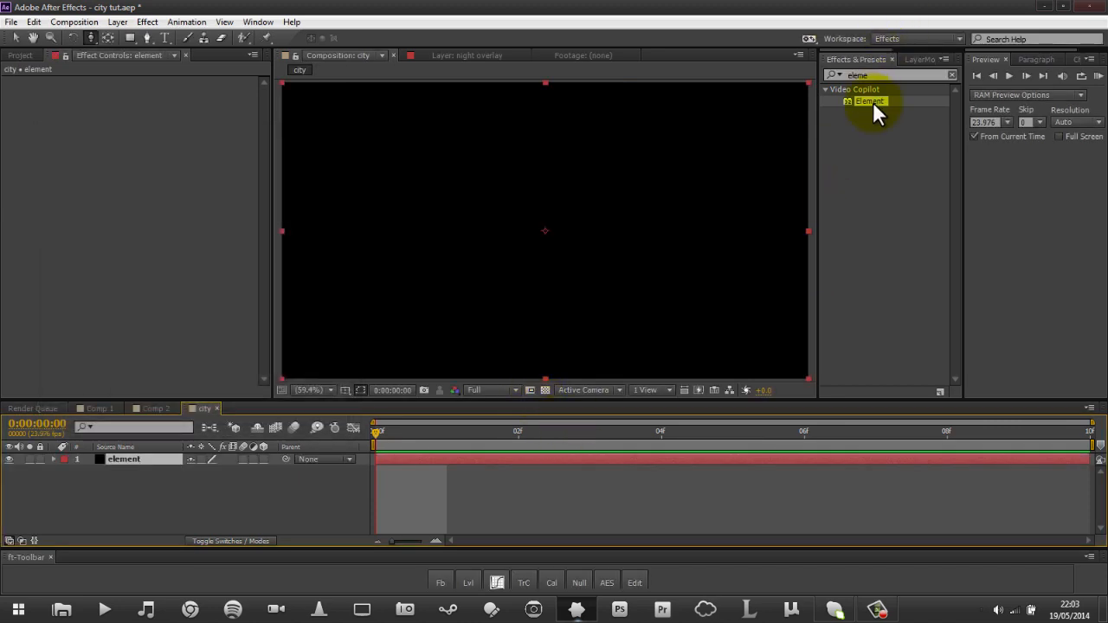
# Apply the Video Copilot Element effect to the element layer and open its scene setup.
pyautogui.moveTo(874, 102); pyautogui.dragTo(507, 461)
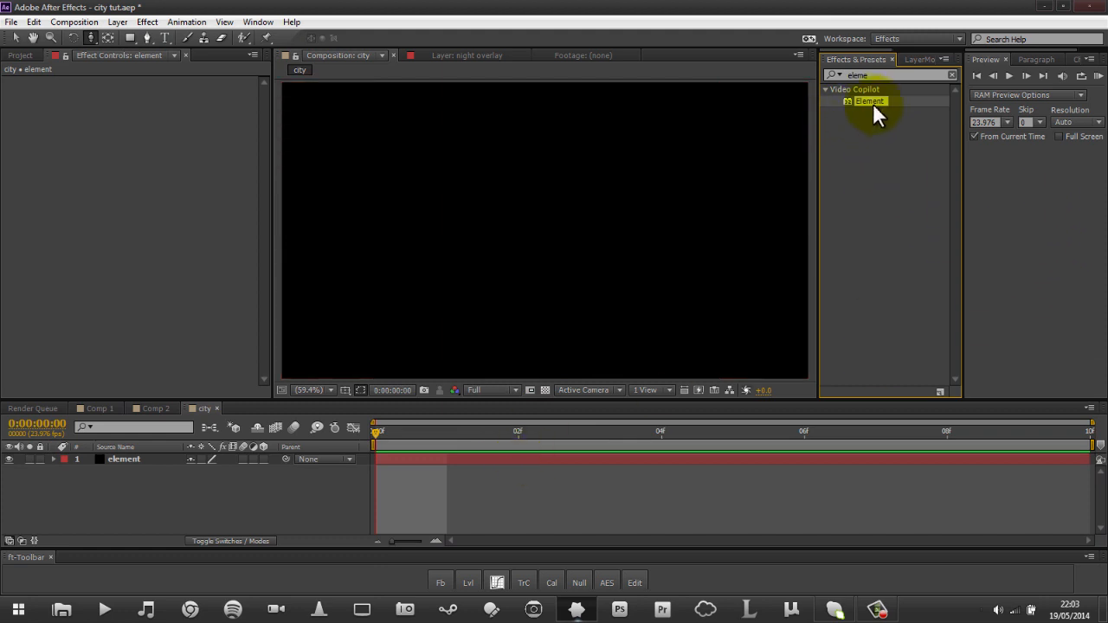
pyautogui.moveTo(874, 104); pyautogui.dragTo(149, 458)
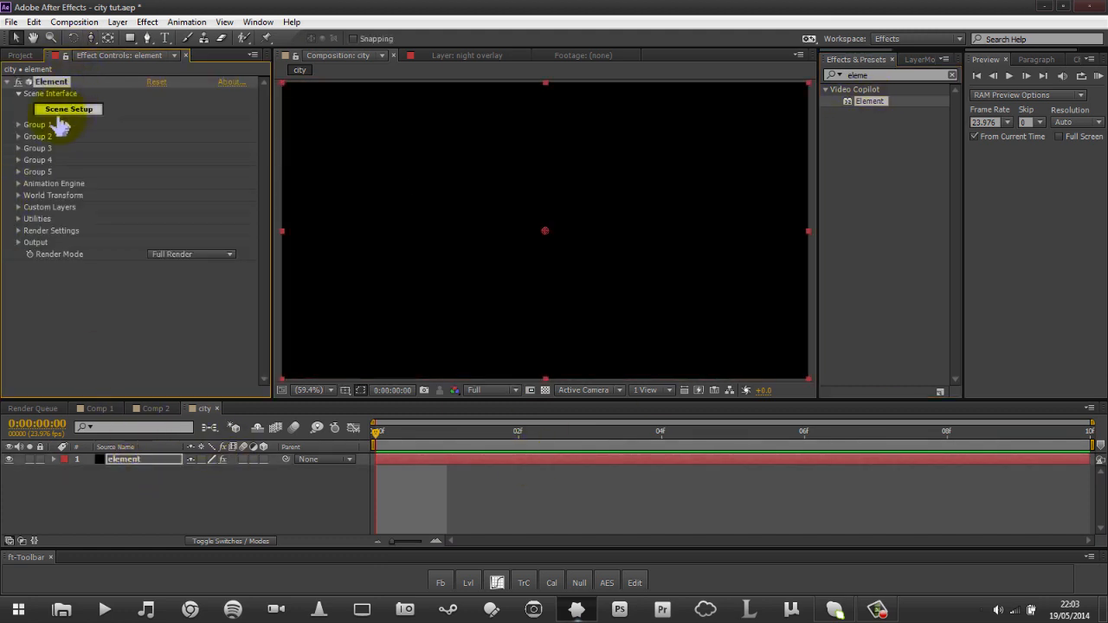
pyautogui.click(73, 113)
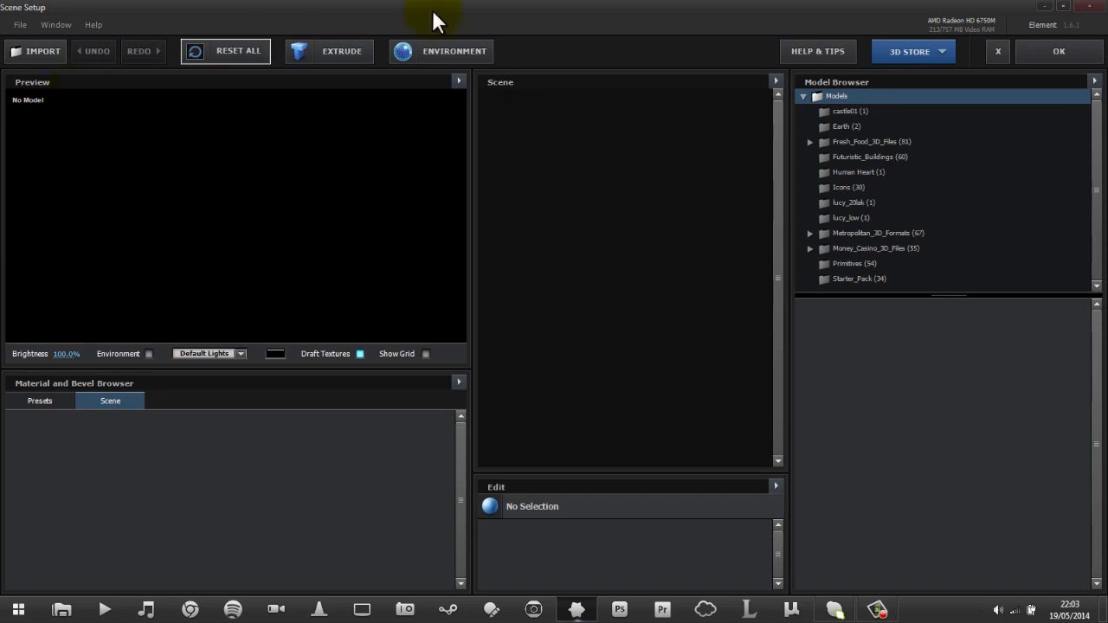
# Browse the Metropolitan_3D_Formats and Futuristic_Buildings model collections, enlarging the thumbnail area to examine the available buildings.
pyautogui.click(910, 157)
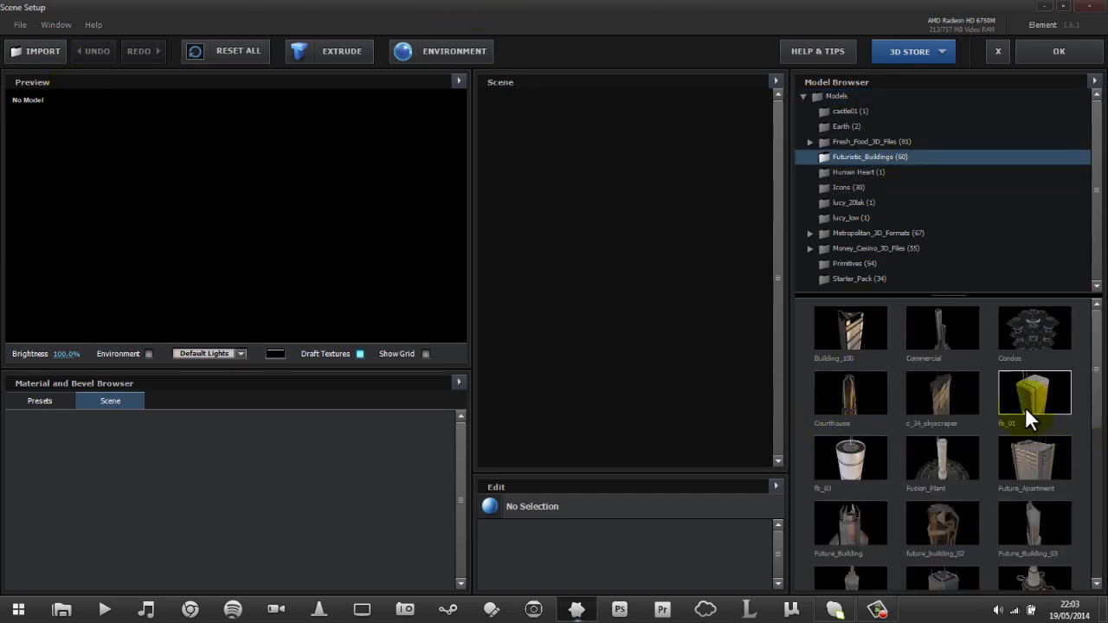
pyautogui.moveTo(955, 295)
pyautogui.mouseDown()
pyautogui.moveTo(955, 223)
pyautogui.moveTo(946, 285)
pyautogui.mouseUp()
pyautogui.doubleClick(924, 235)
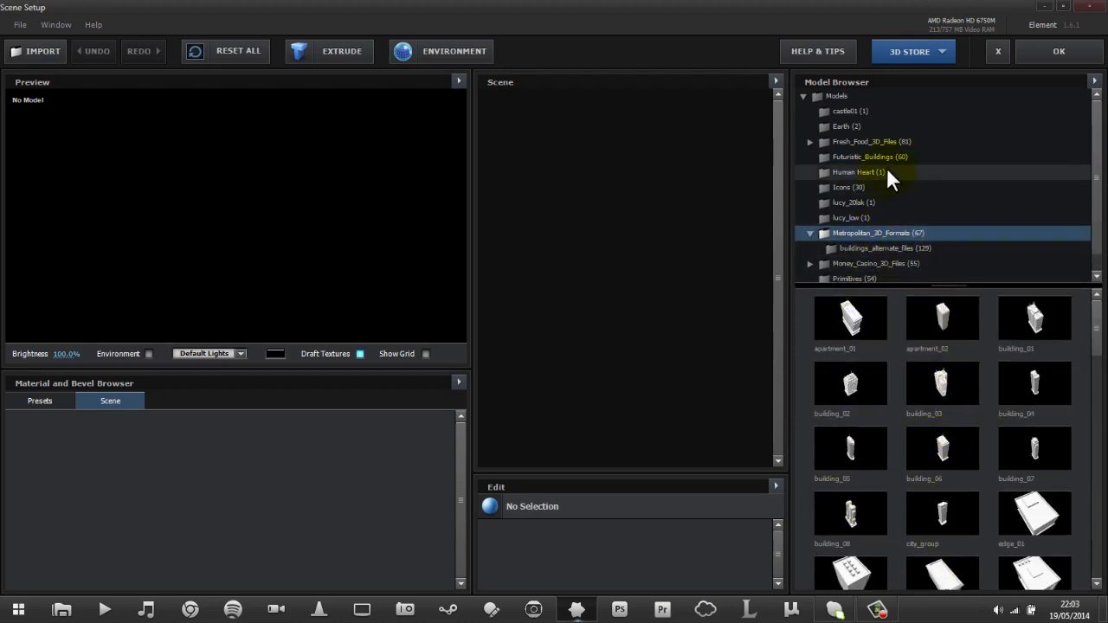
pyautogui.click(906, 157)
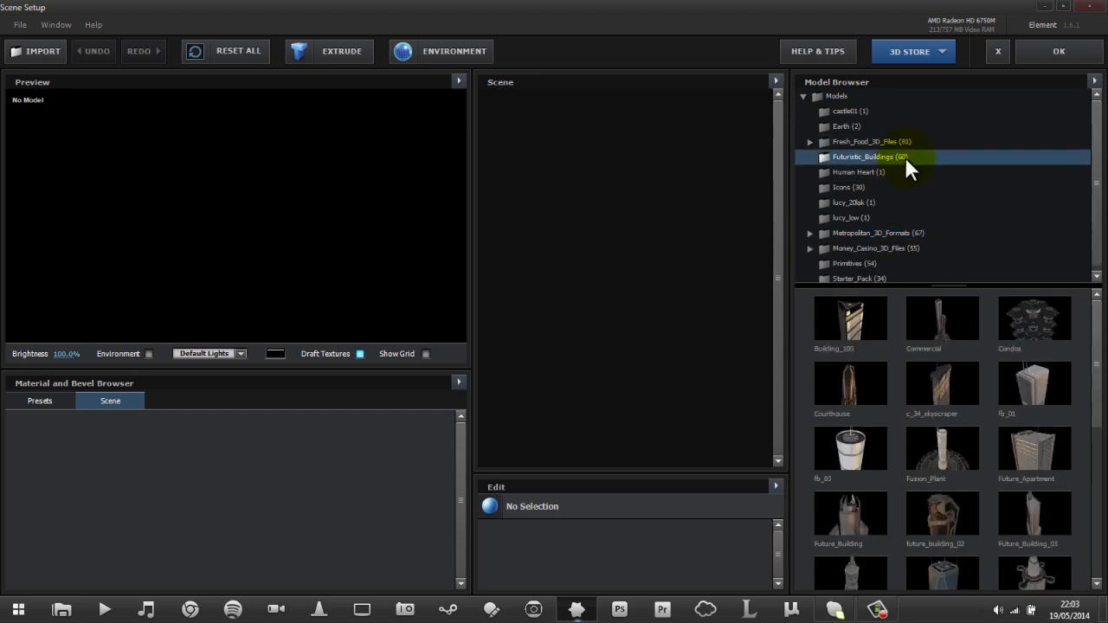
pyautogui.moveTo(954, 285); pyautogui.dragTo(950, 259)
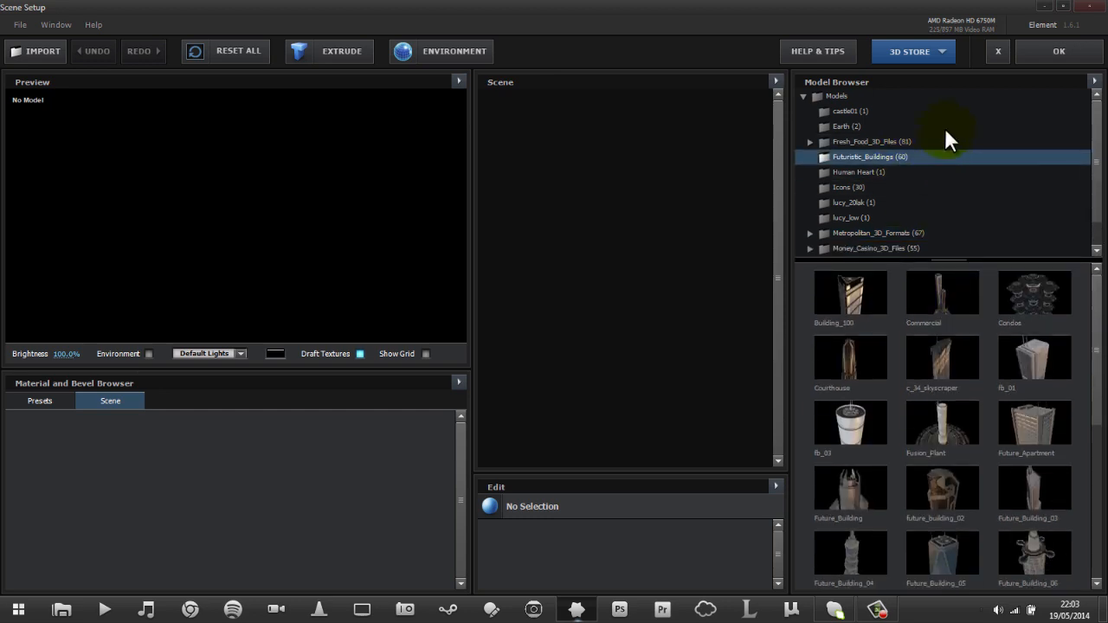
pyautogui.moveTo(1093, 339); pyautogui.dragTo(1093, 524)
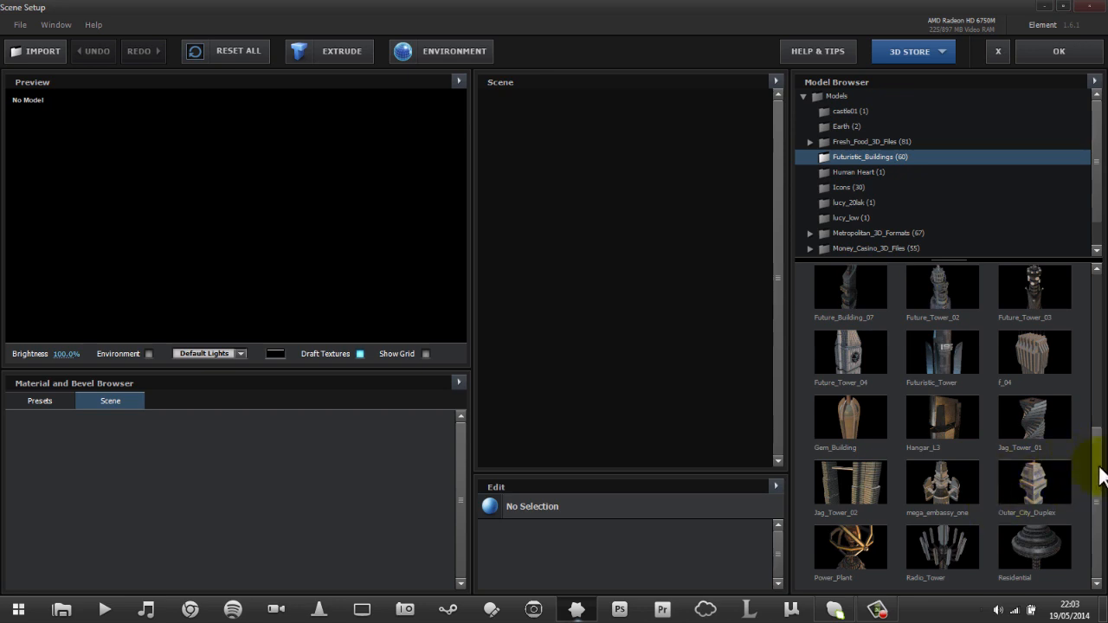
pyautogui.moveTo(1104, 459); pyautogui.dragTo(1091, 306)
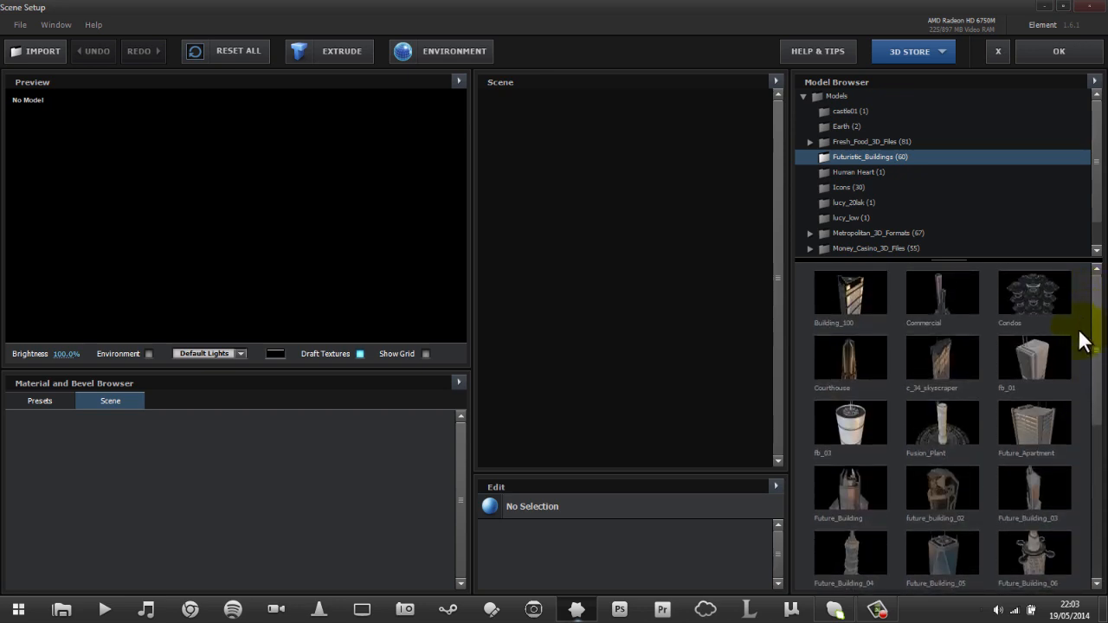
# Add the Future_Apartment and c_34_skyscraper models to the scene and accept the scene setup.
pyautogui.click(1020, 438)
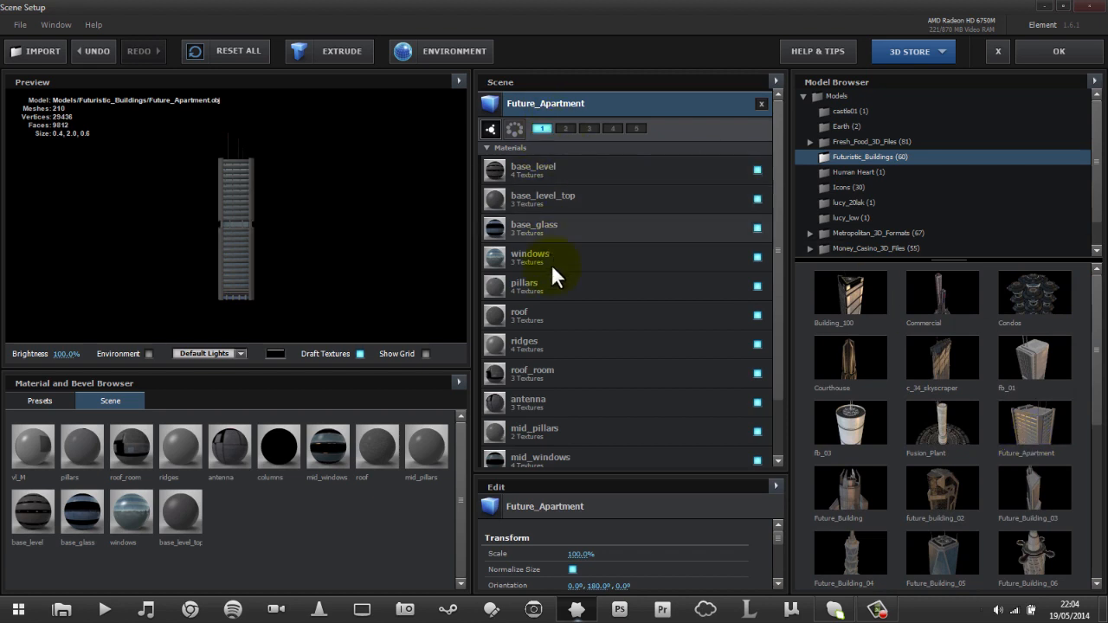
pyautogui.click(951, 355)
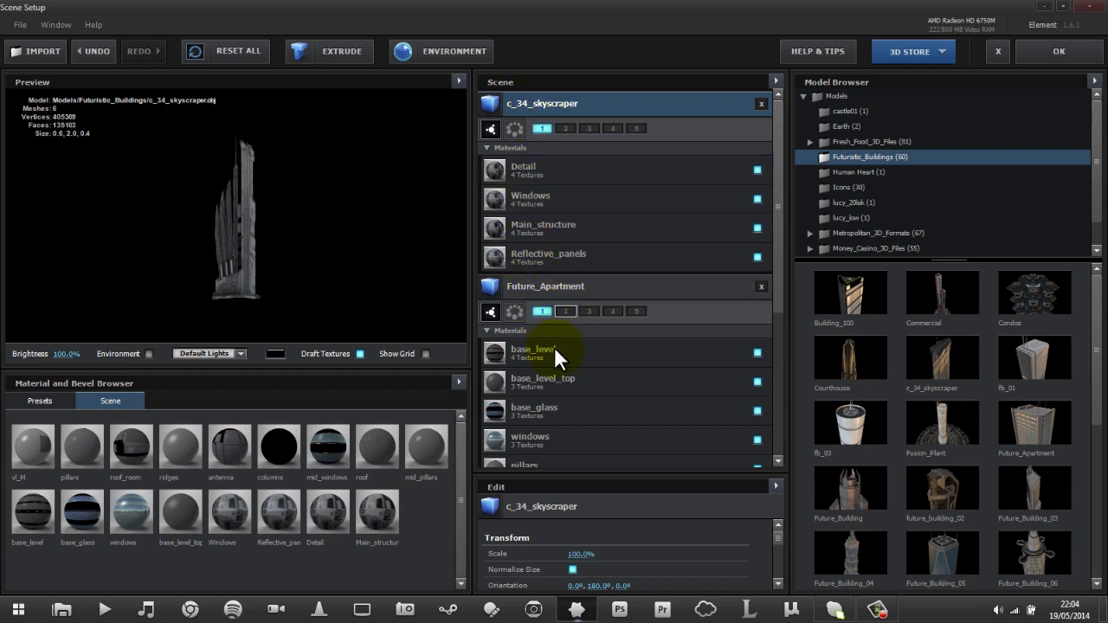
pyautogui.moveTo(561, 82)
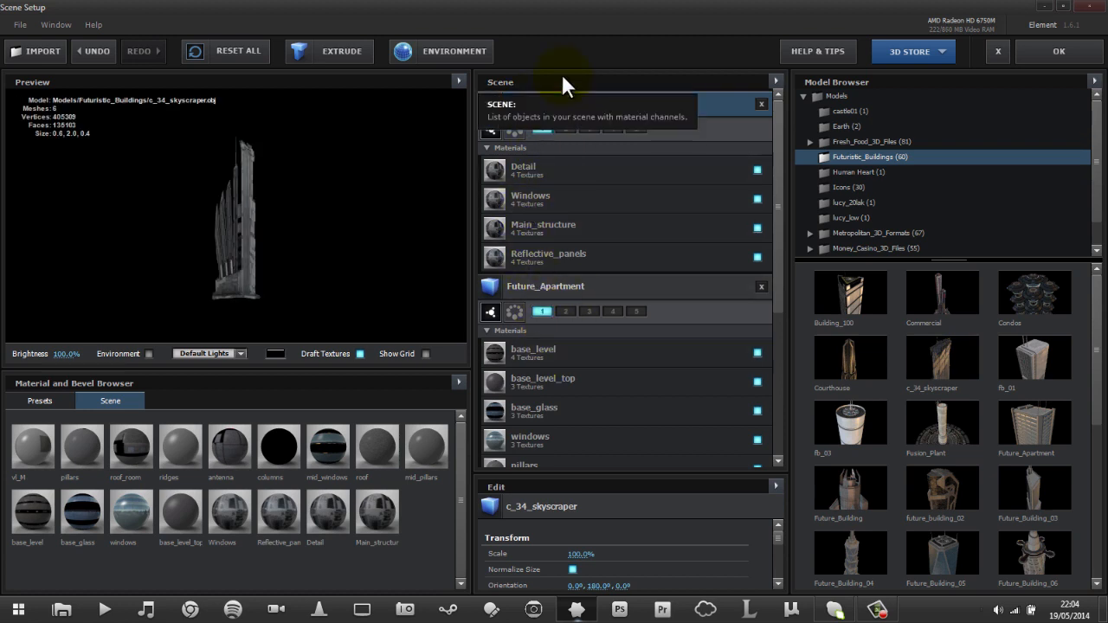
pyautogui.click(1052, 45)
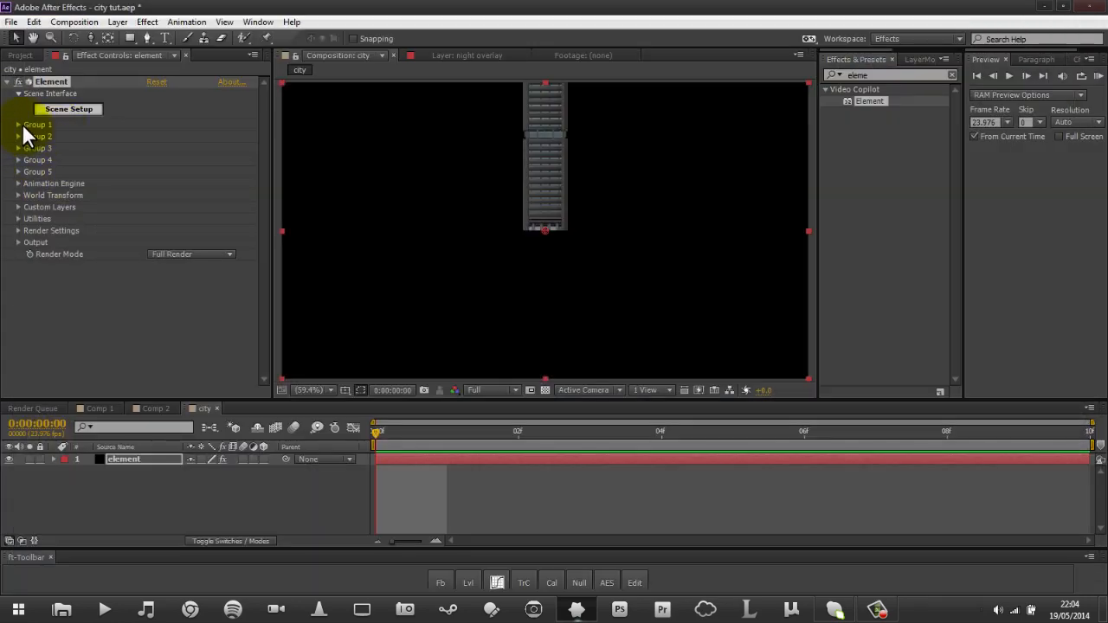
# Reopen the scene setup and try Future_Apartment in group 2 before returning it to group 1.
pyautogui.click(93, 124)
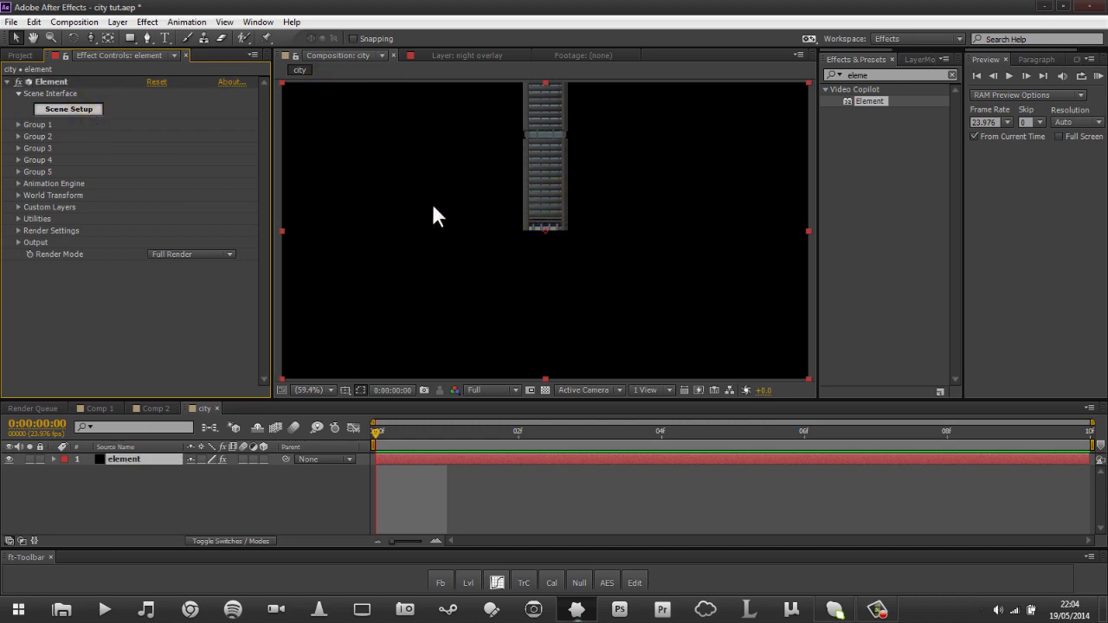
pyautogui.click(78, 111)
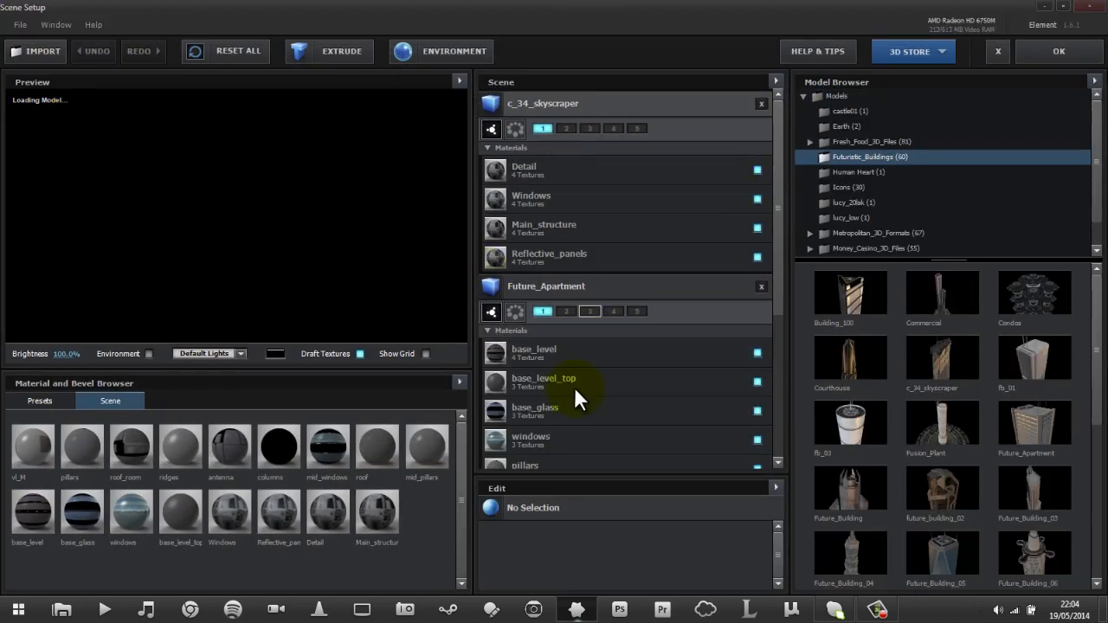
pyautogui.click(544, 310)
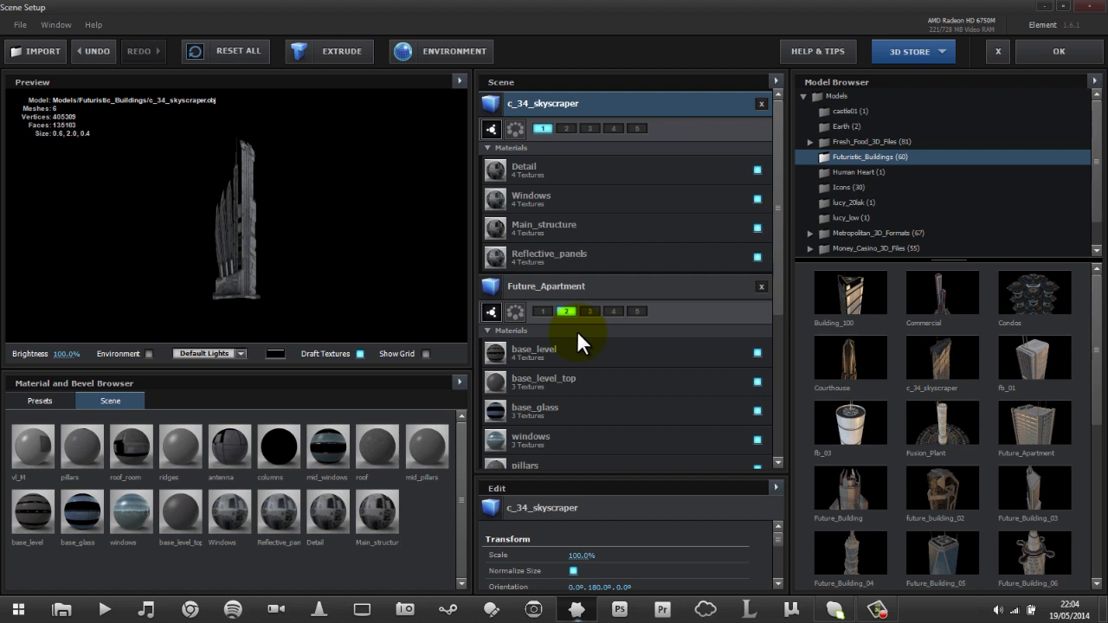
pyautogui.click(543, 311)
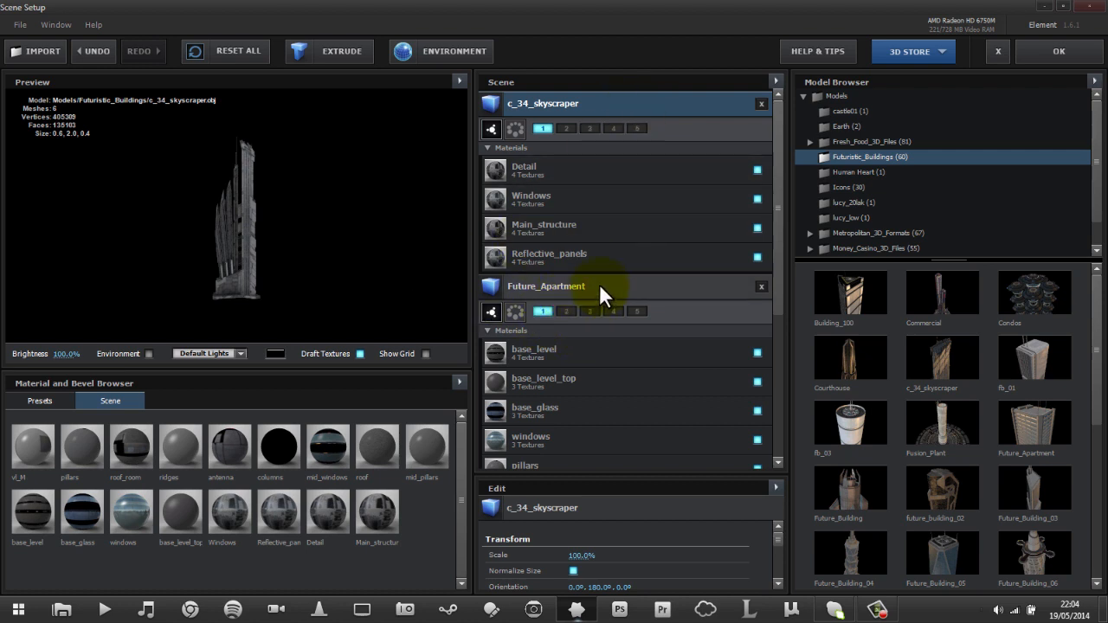
pyautogui.click(633, 293)
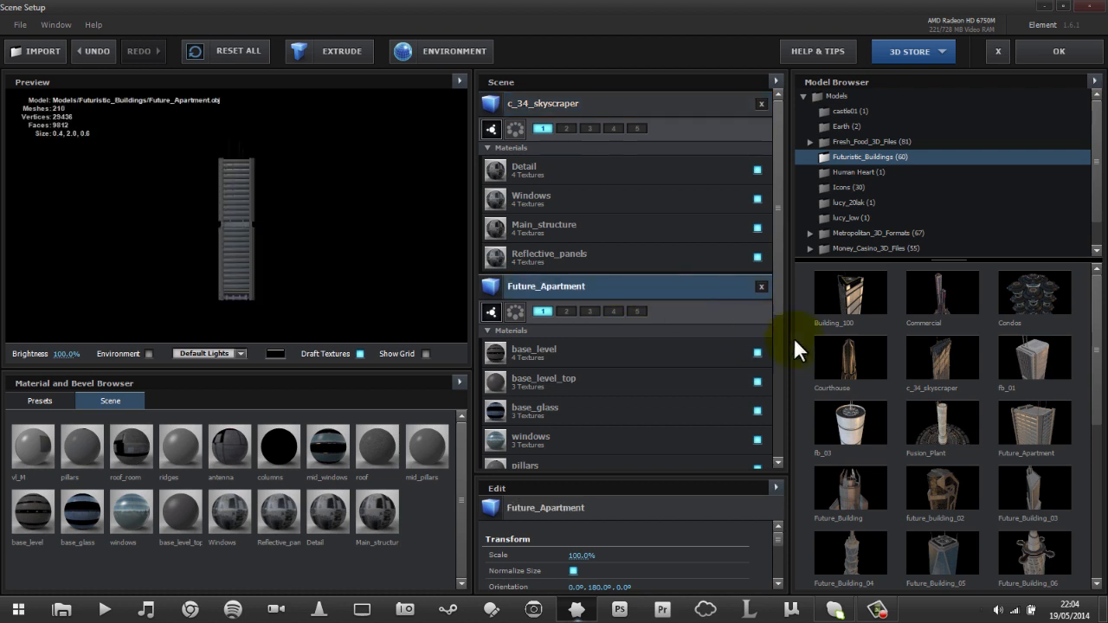
# Add the mega_embassy_one and Residential models from Futuristic_Buildings to the scene.
pyautogui.moveTo(1099, 354); pyautogui.dragTo(1091, 404)
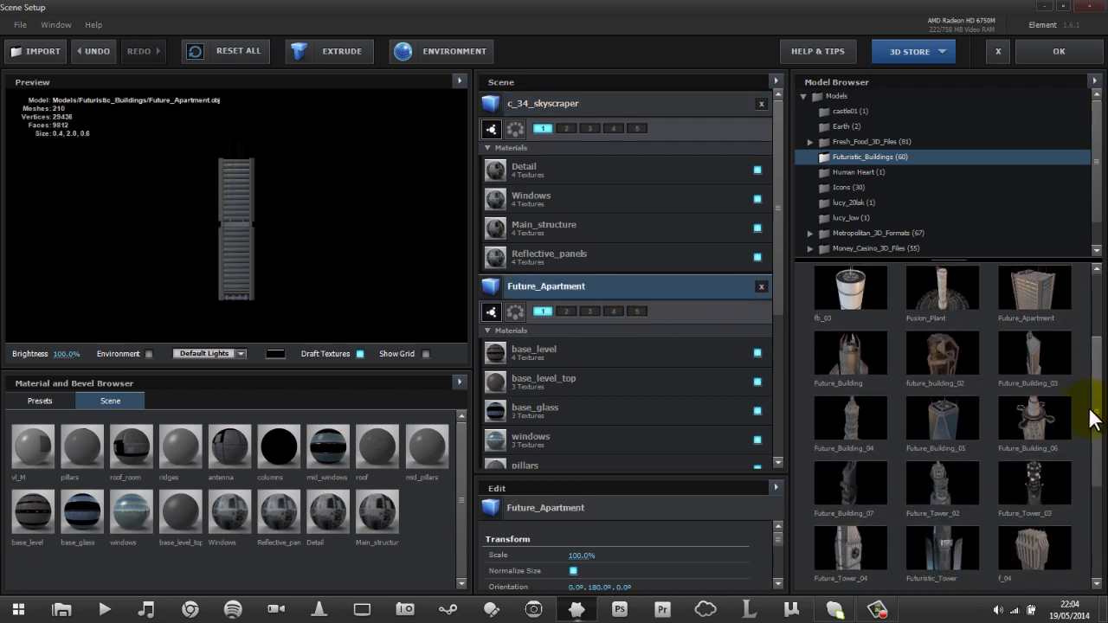
pyautogui.moveTo(1092, 416); pyautogui.dragTo(1091, 515)
pyautogui.click(959, 422)
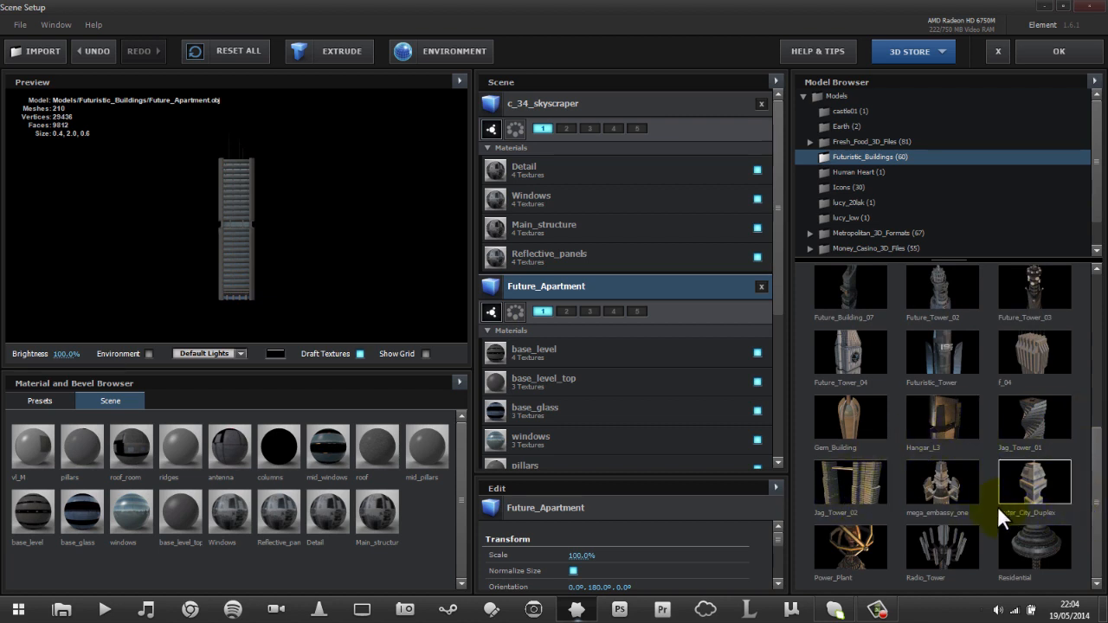
pyautogui.doubleClick(940, 481)
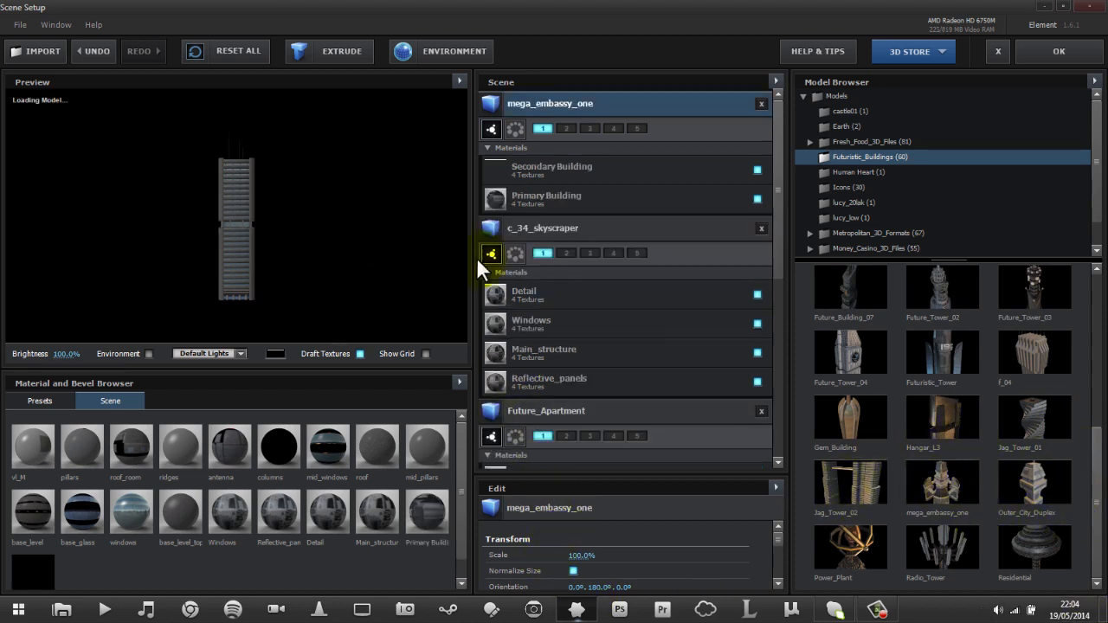
pyautogui.moveTo(266, 185); pyautogui.dragTo(468, 241)
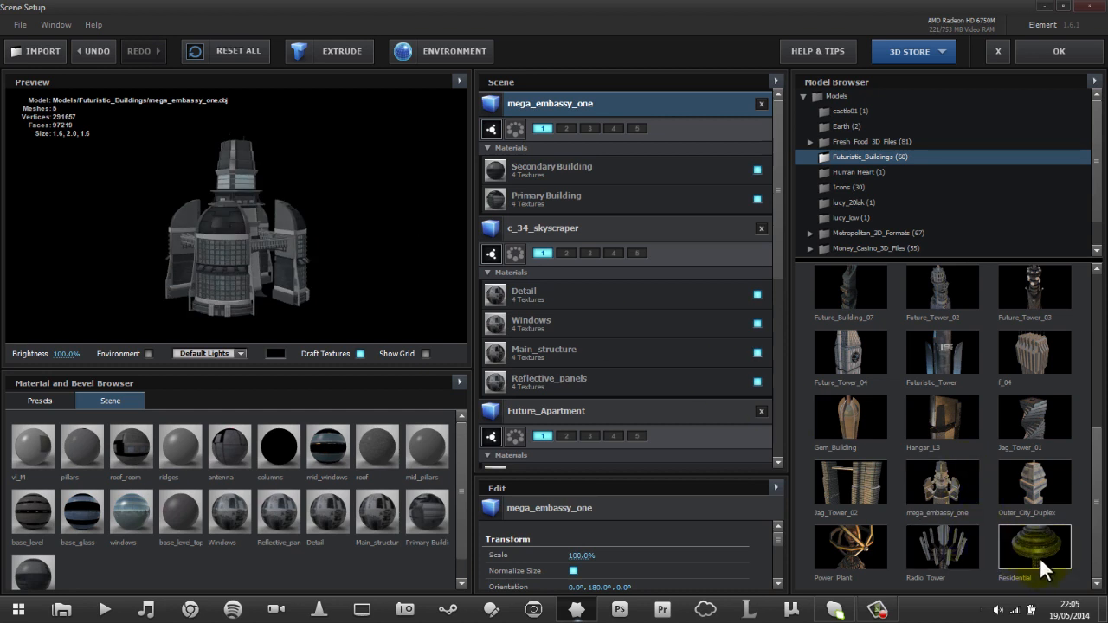
pyautogui.click(1066, 544)
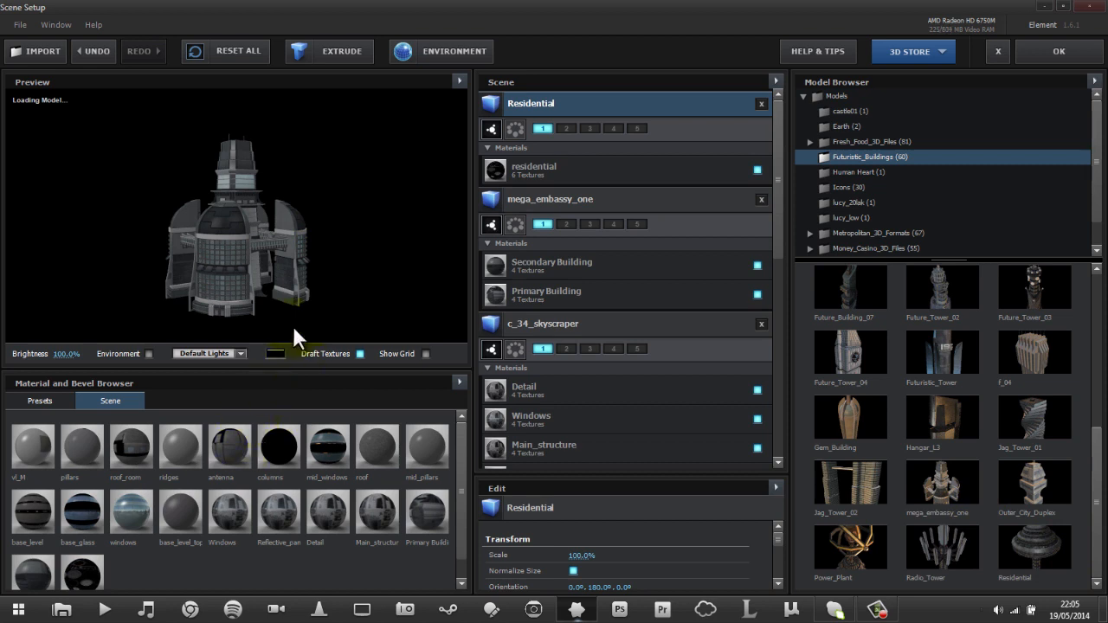
# Try the Future_Tower_03 model in the scene, inspect its detail in the preview, and remove it.
pyautogui.moveTo(265, 230); pyautogui.dragTo(403, 265)
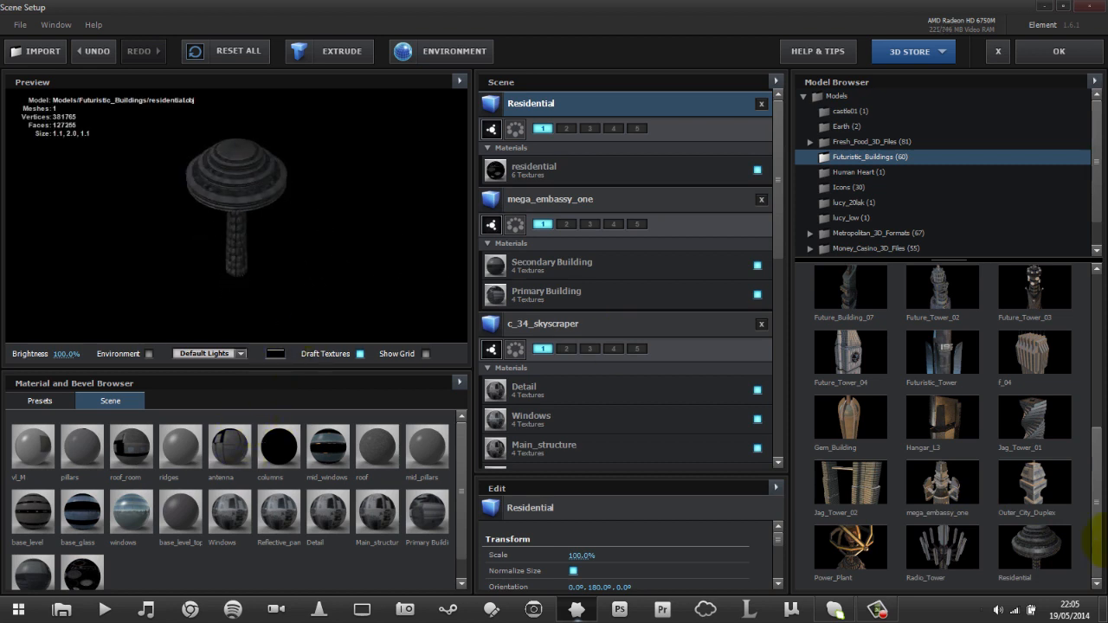
pyautogui.moveTo(1096, 484)
pyautogui.mouseDown()
pyautogui.moveTo(1096, 336)
pyautogui.moveTo(1096, 478)
pyautogui.mouseUp()
pyautogui.click(1019, 471)
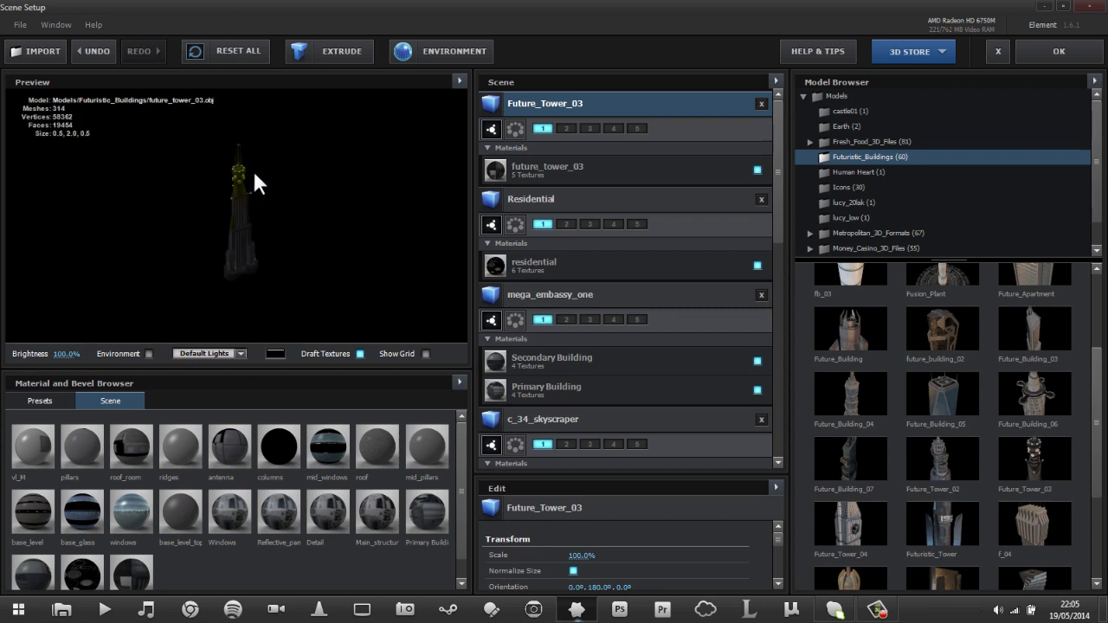
pyautogui.moveTo(253, 172)
pyautogui.mouseDown()
pyautogui.moveTo(251, 190)
pyautogui.moveTo(250, 160)
pyautogui.mouseUp()
pyautogui.scroll(8, 249, 170)
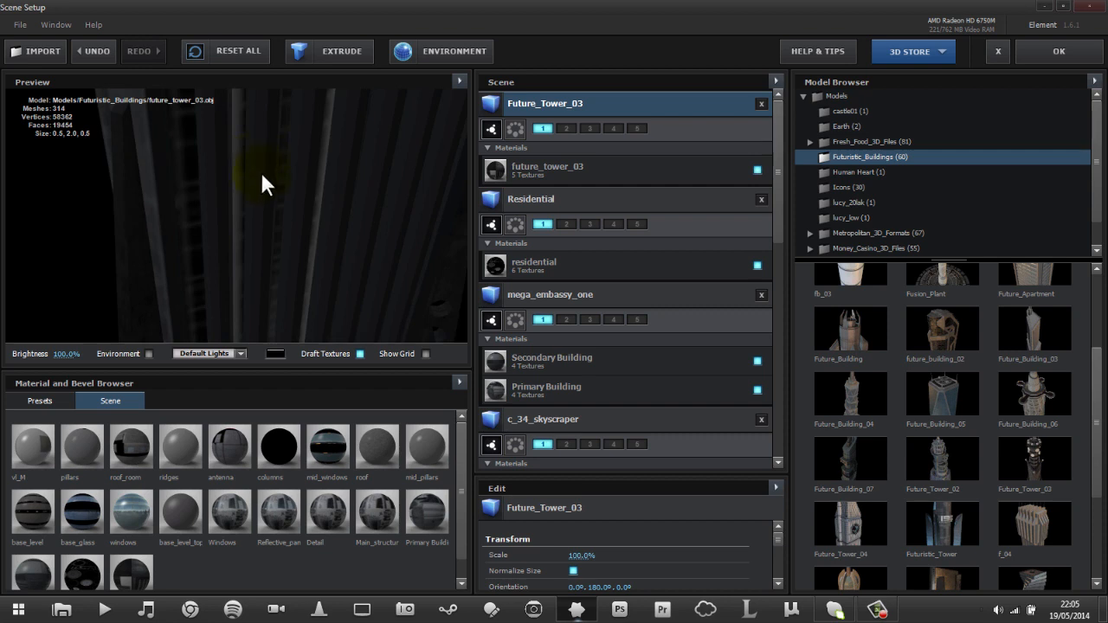
pyautogui.scroll(2, 261, 173)
pyautogui.moveTo(351, 221); pyautogui.dragTo(286, 264)
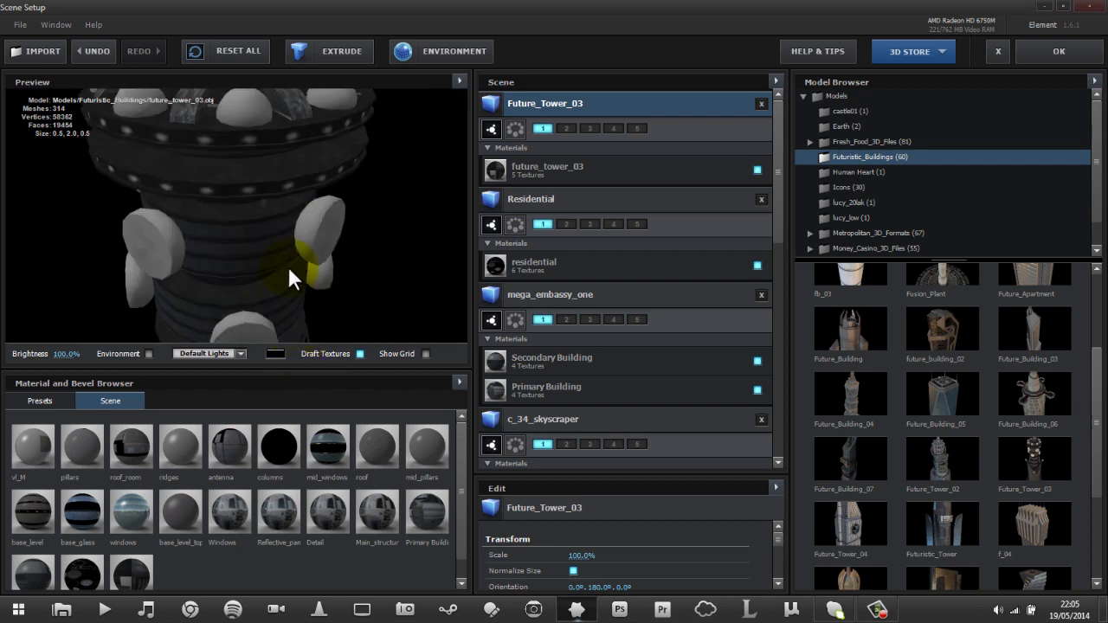
pyautogui.click(762, 104)
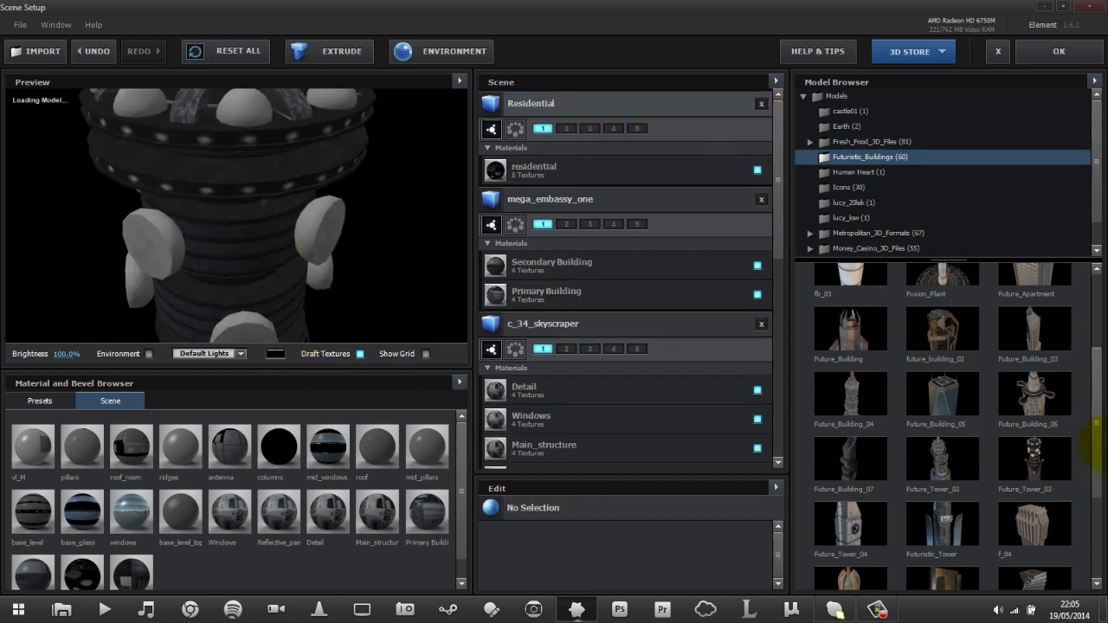
# Add the Commercial model from Futuristic_Buildings to the scene and inspect the whole building in the preview.
pyautogui.click(647, 107)
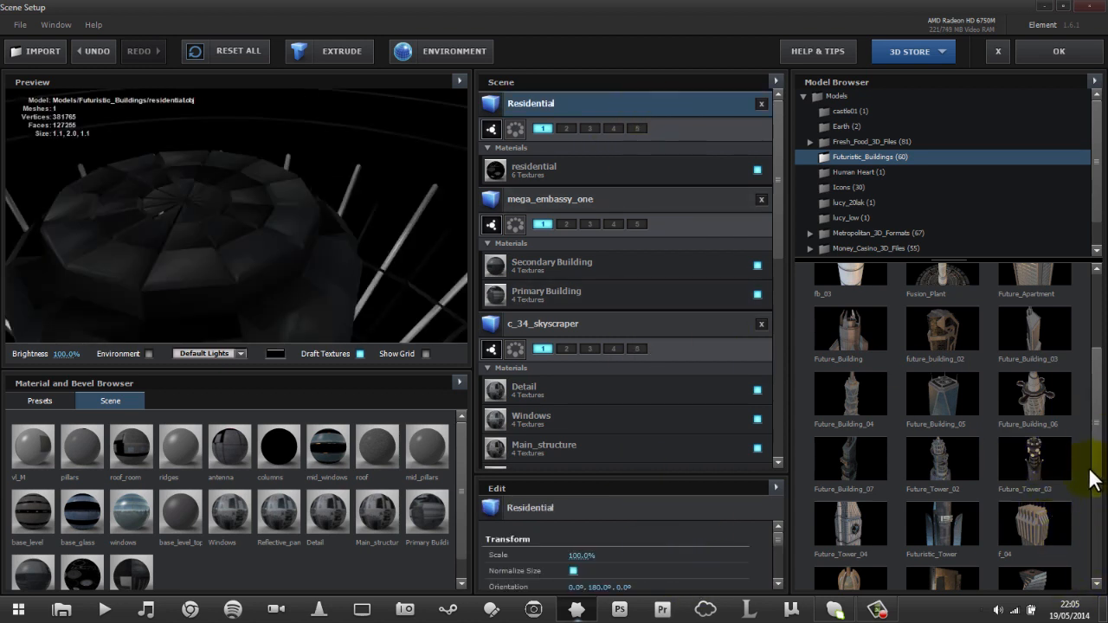
pyautogui.scroll(1, 1089, 420)
pyautogui.scroll(2, 1082, 394)
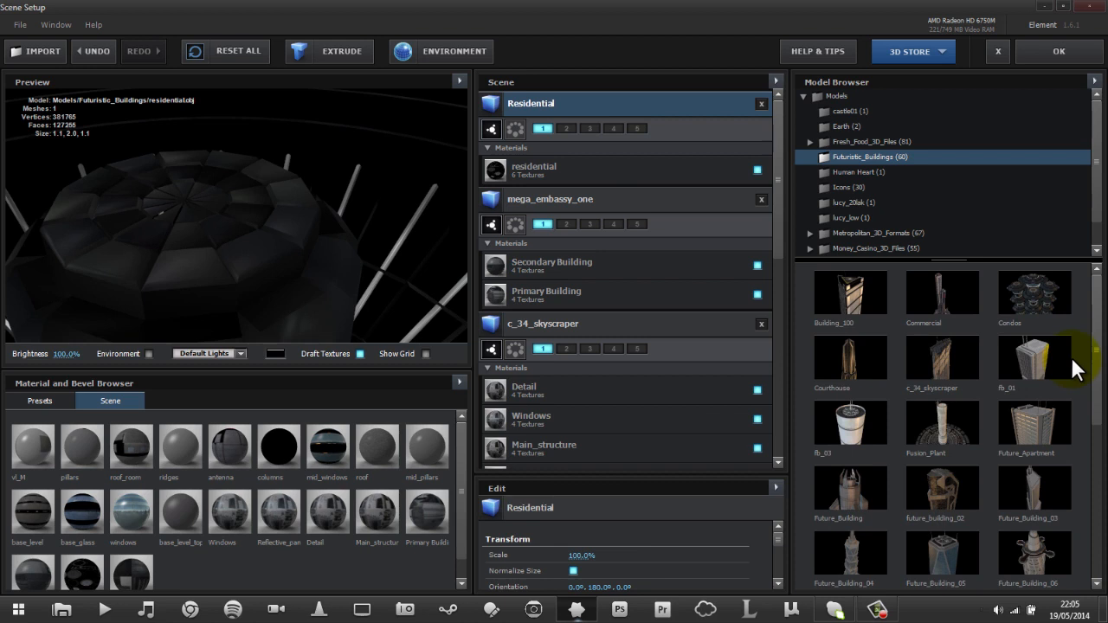
pyautogui.doubleClick(928, 308)
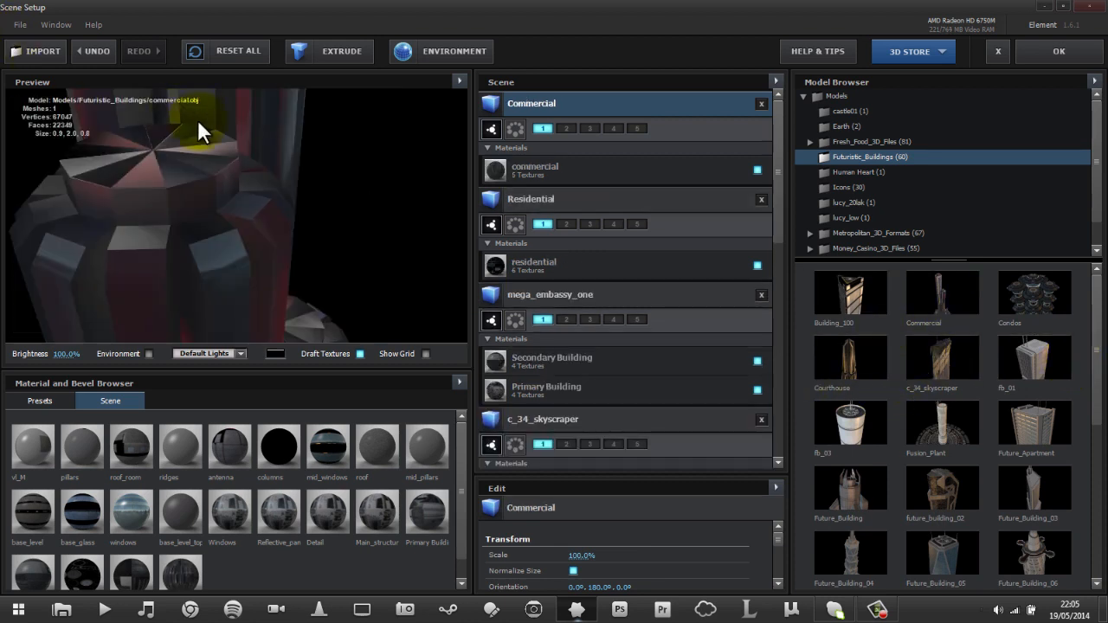
pyautogui.scroll(-10, 198, 119)
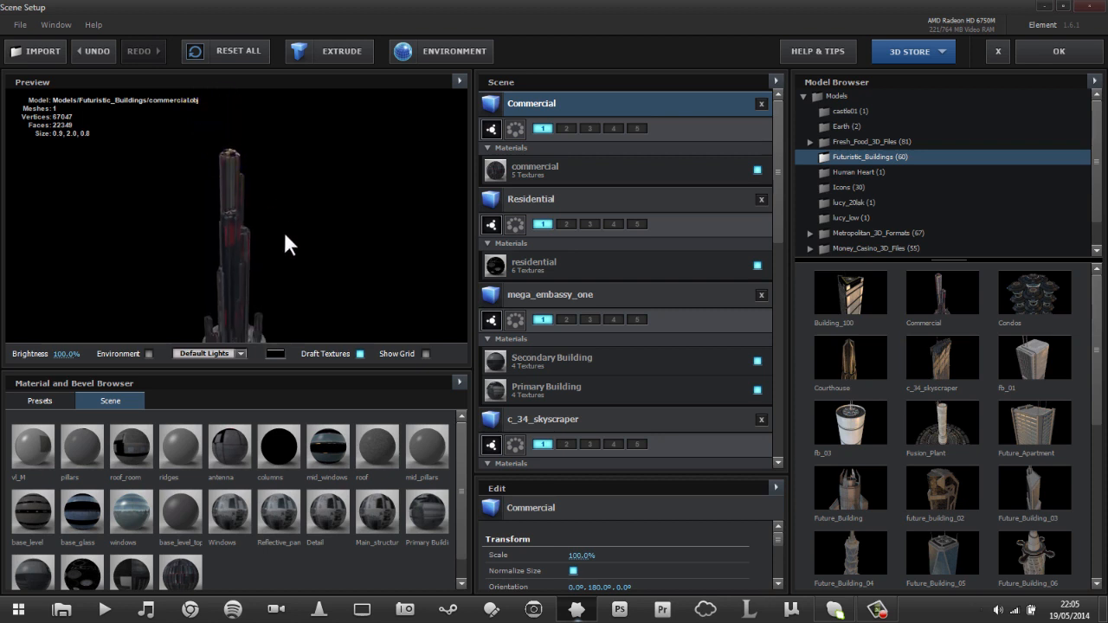
pyautogui.moveTo(283, 229)
pyautogui.mouseDown()
pyautogui.moveTo(250, 141)
pyautogui.moveTo(219, 224)
pyautogui.moveTo(270, 230)
pyautogui.moveTo(275, 253)
pyautogui.moveTo(279, 198)
pyautogui.moveTo(354, 203)
pyautogui.moveTo(381, 143)
pyautogui.moveTo(328, 181)
pyautogui.moveTo(303, 232)
pyautogui.mouseUp()
# Review the Residential, mega_embassy_one and c_34_skyscraper models one by one in the preview.
pyautogui.click(609, 197)
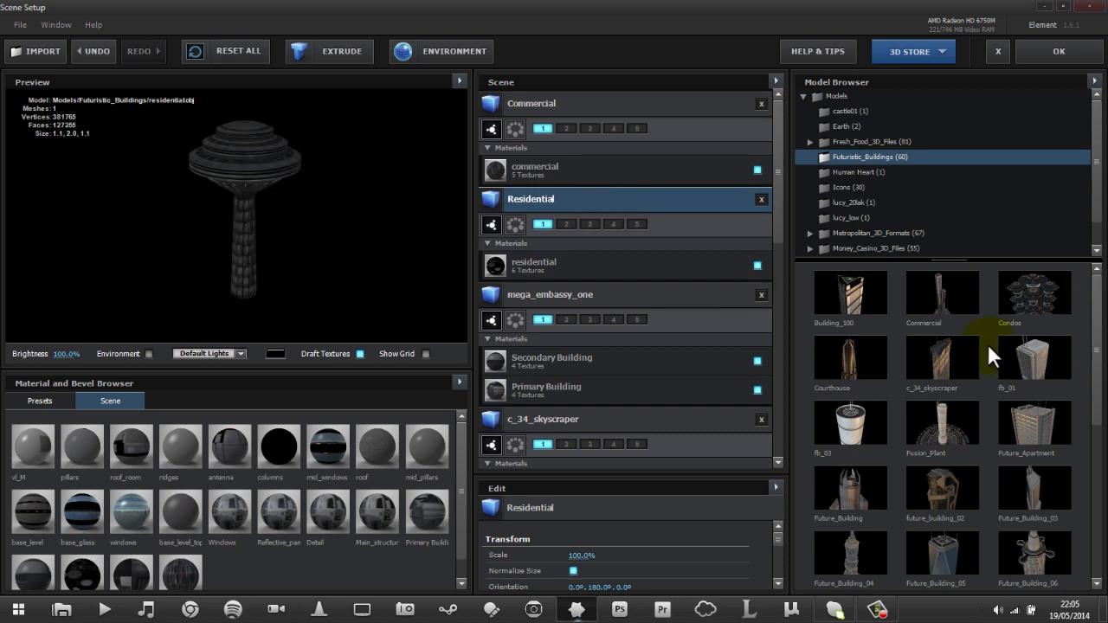
pyautogui.click(694, 291)
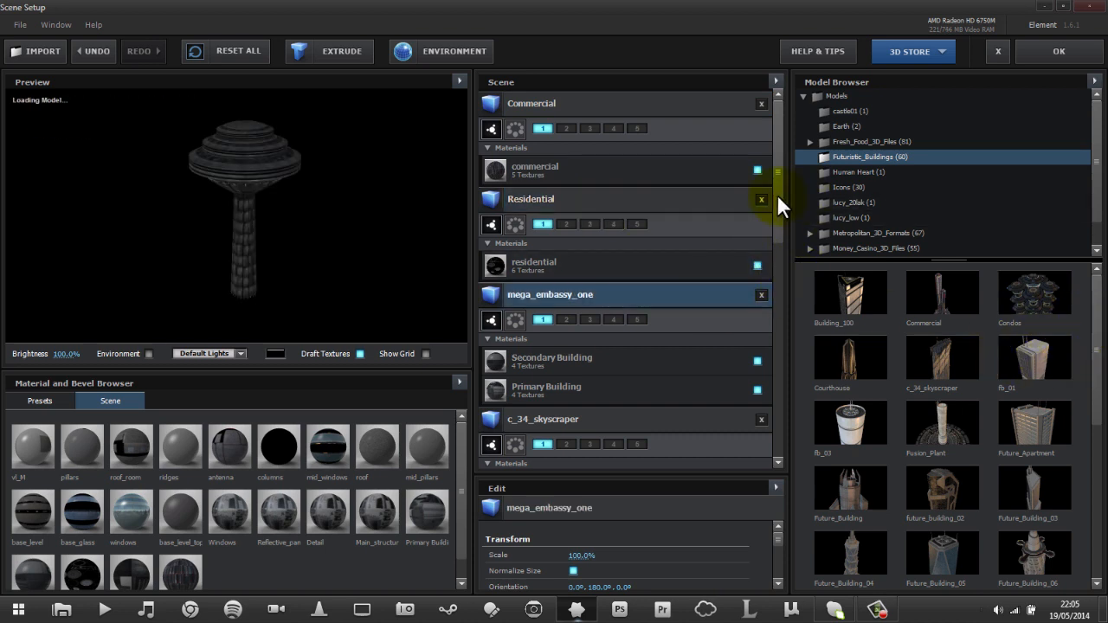
pyautogui.moveTo(777, 194); pyautogui.dragTo(782, 253)
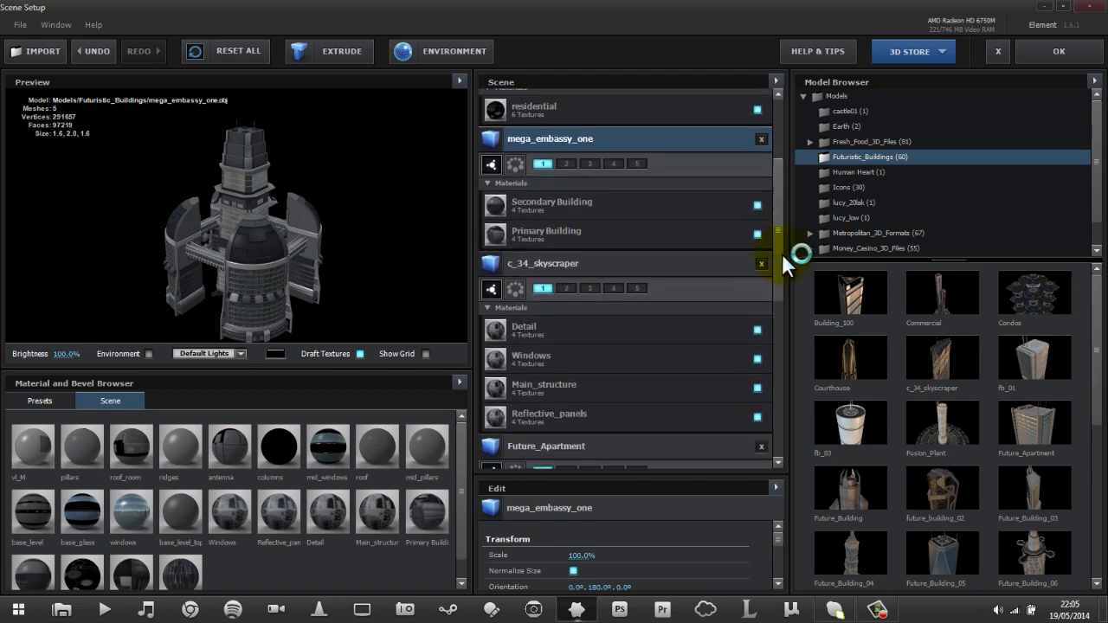
pyautogui.click(716, 257)
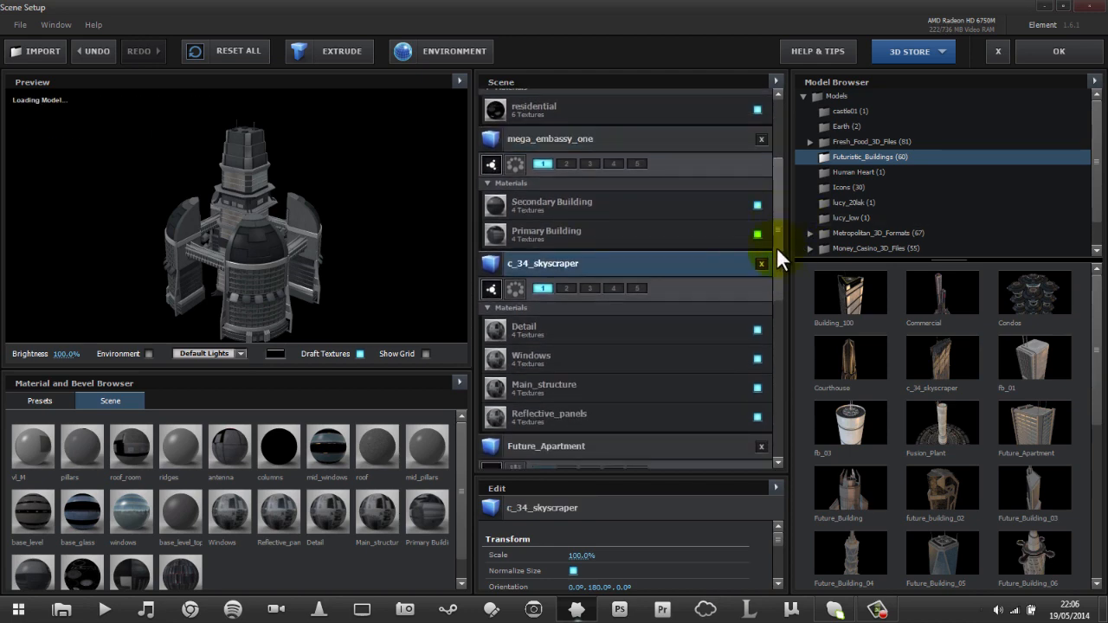
pyautogui.moveTo(777, 247); pyautogui.dragTo(785, 137)
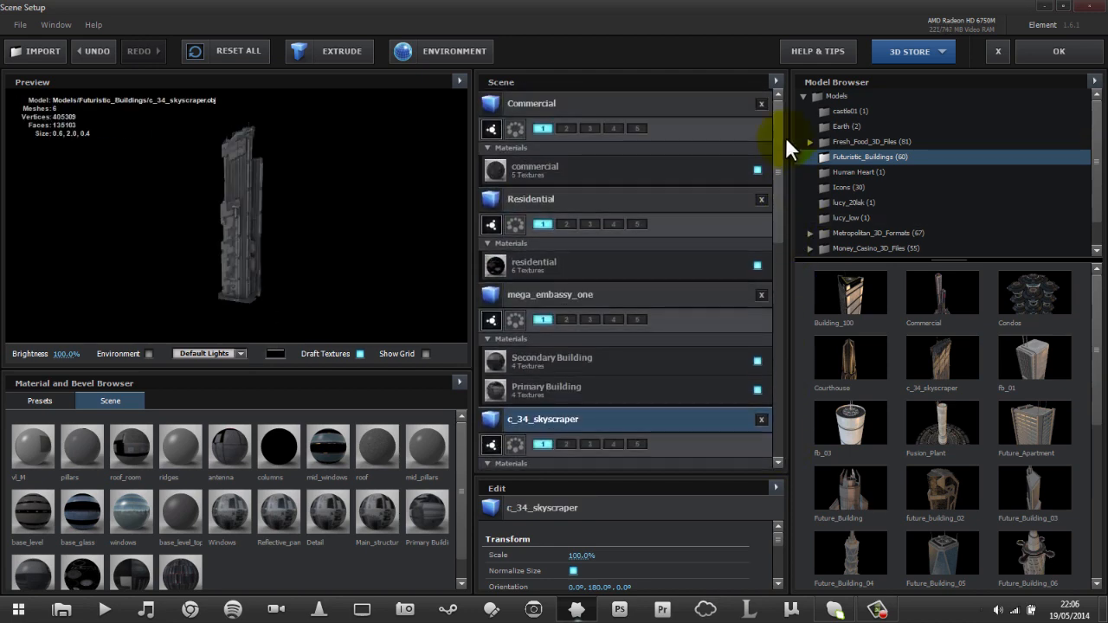
# Add the Future_Tower_04 model from Futuristic_Buildings to the scene and assign it to group 2.
pyautogui.moveTo(1097, 336); pyautogui.dragTo(1101, 426)
pyautogui.click(863, 464)
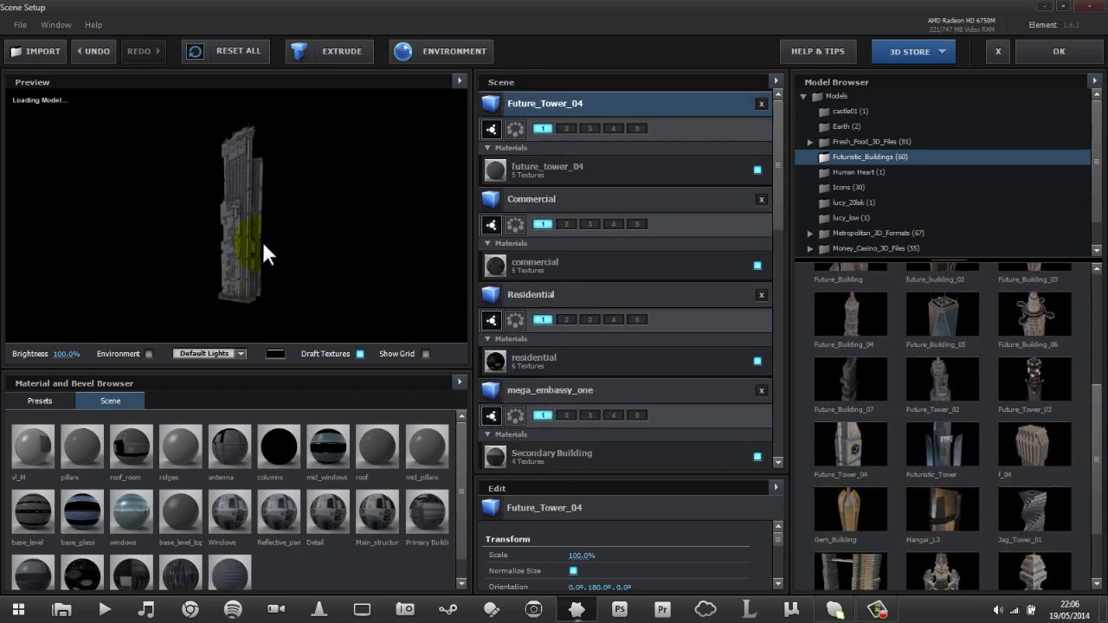
pyautogui.moveTo(257, 211); pyautogui.dragTo(235, 231)
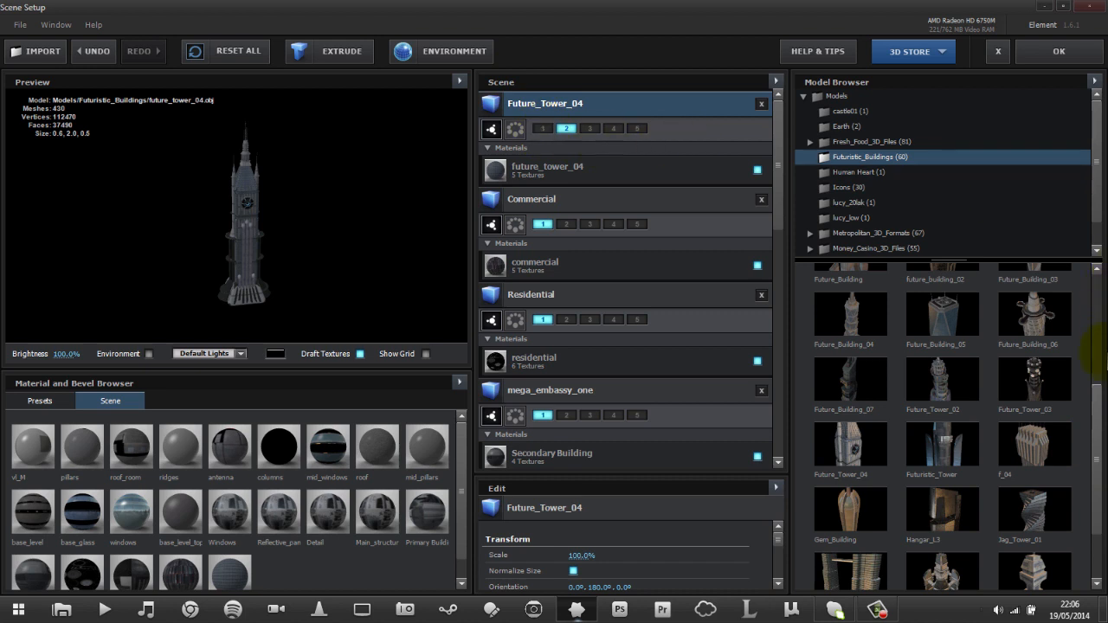
# Add the Jag_Tower_02 model from Futuristic_Buildings to the scene and assign it to group 3.
pyautogui.scroll(-2, 1096, 394)
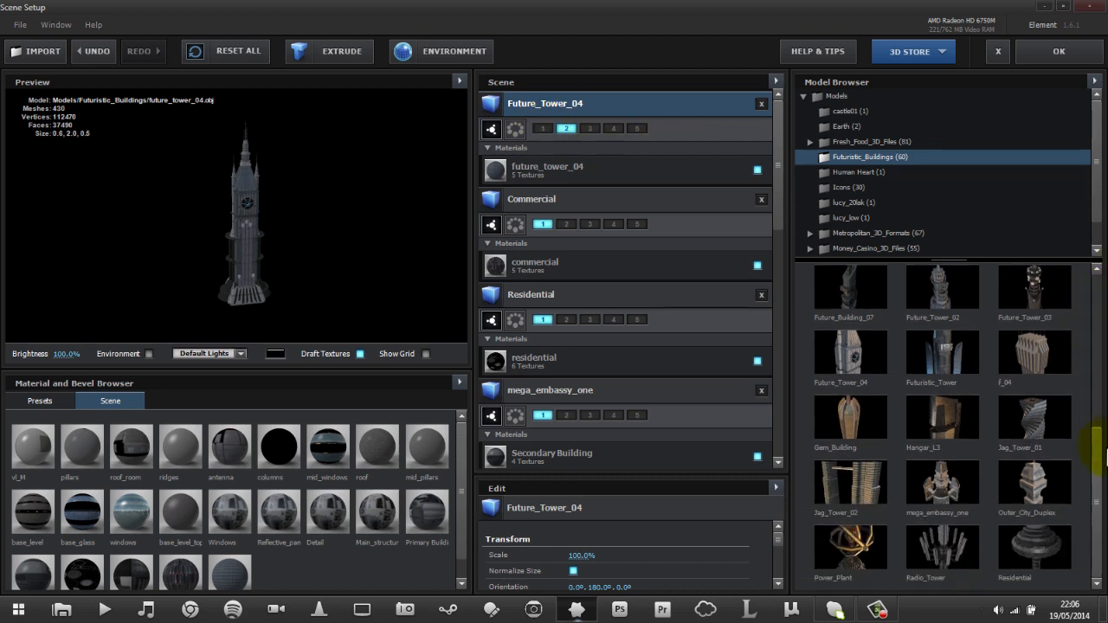
pyautogui.click(829, 499)
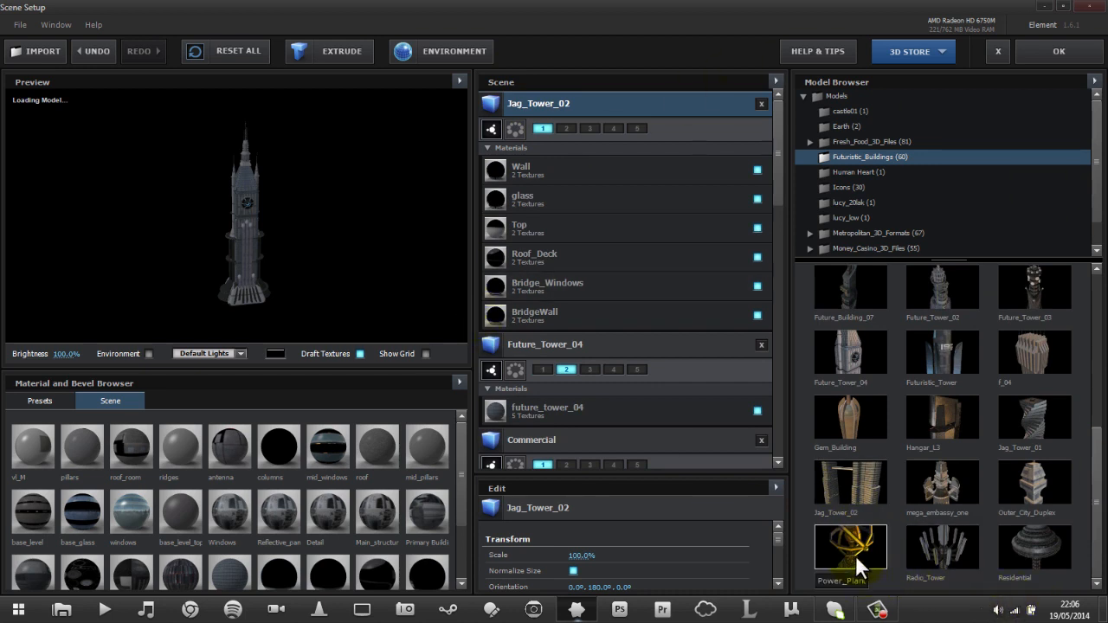
pyautogui.click(591, 129)
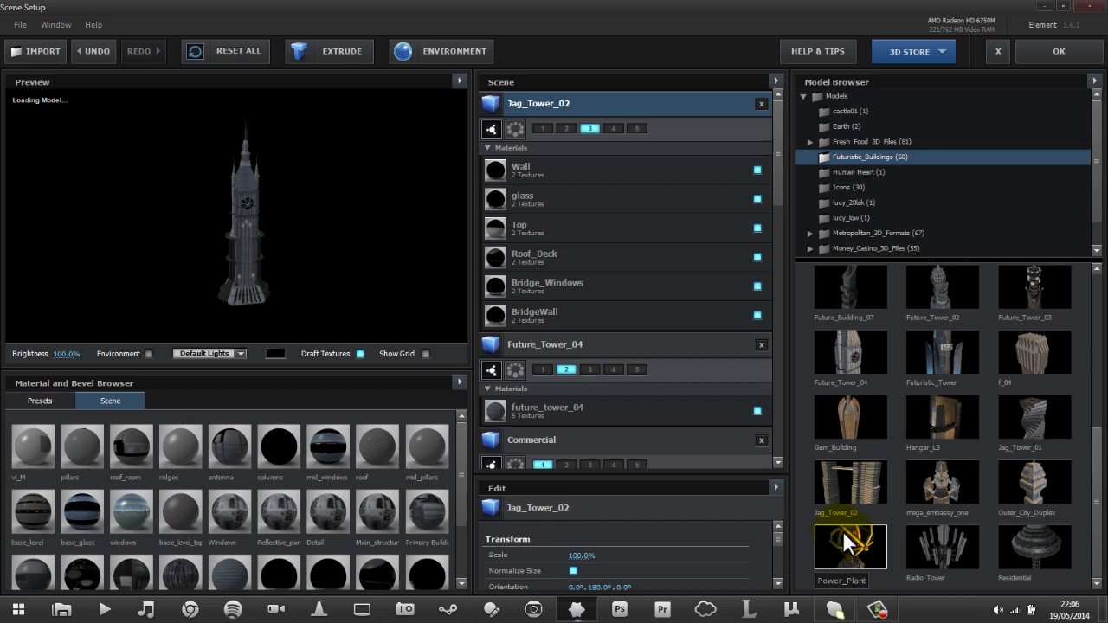
pyautogui.moveTo(208, 227); pyautogui.dragTo(239, 241)
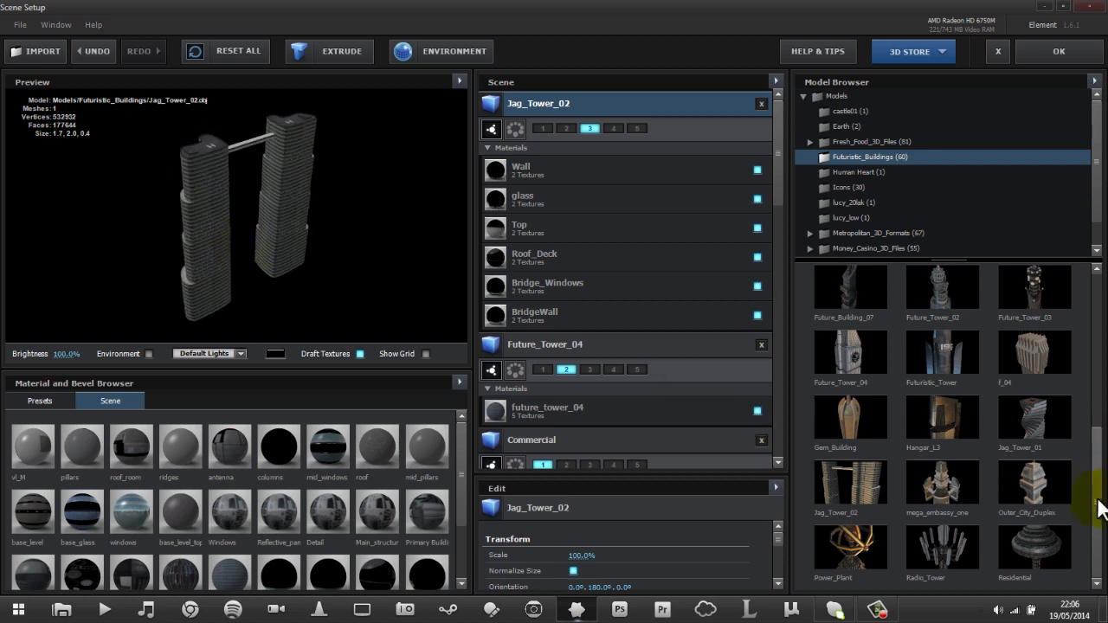
# Add the Power_Plant model to the scene in group 4 and accept the scene setup.
pyautogui.click(860, 550)
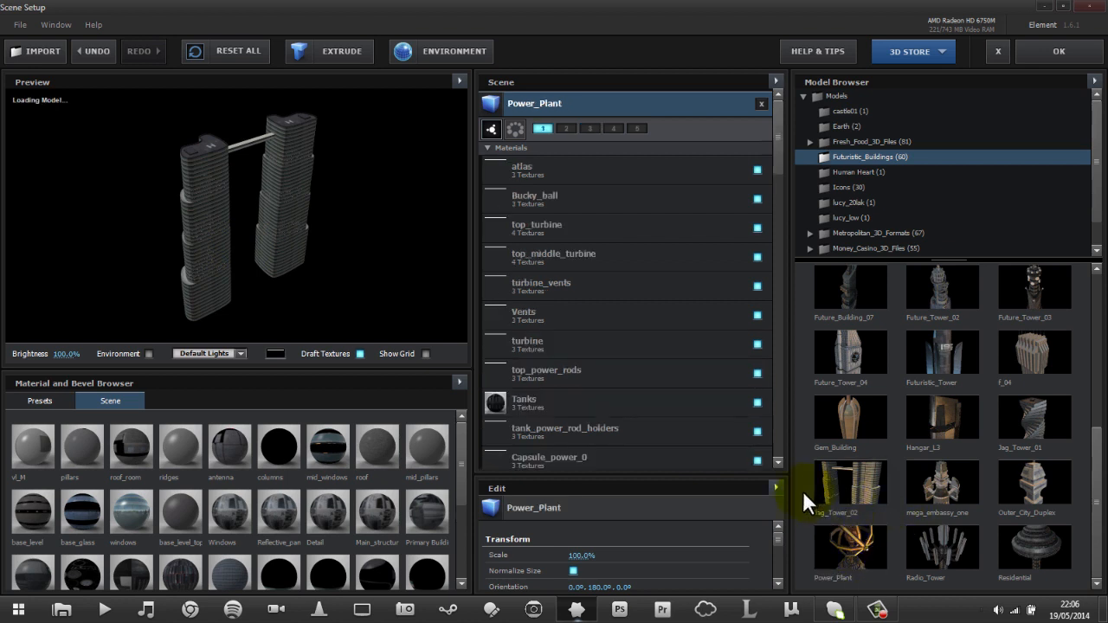
pyautogui.click(613, 128)
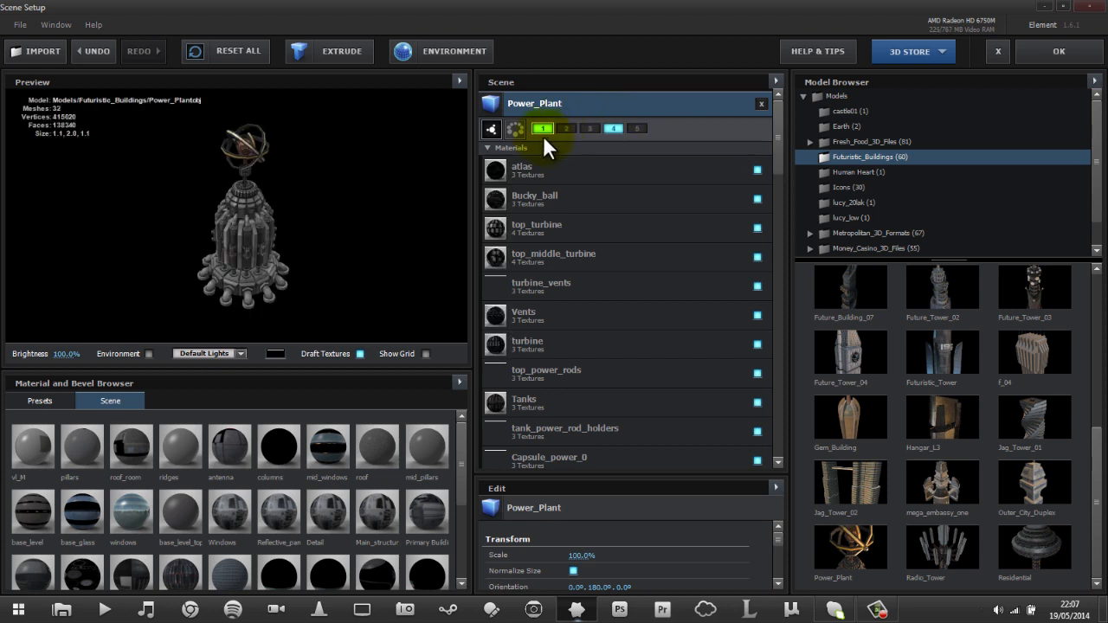
pyautogui.moveTo(334, 283); pyautogui.dragTo(361, 211)
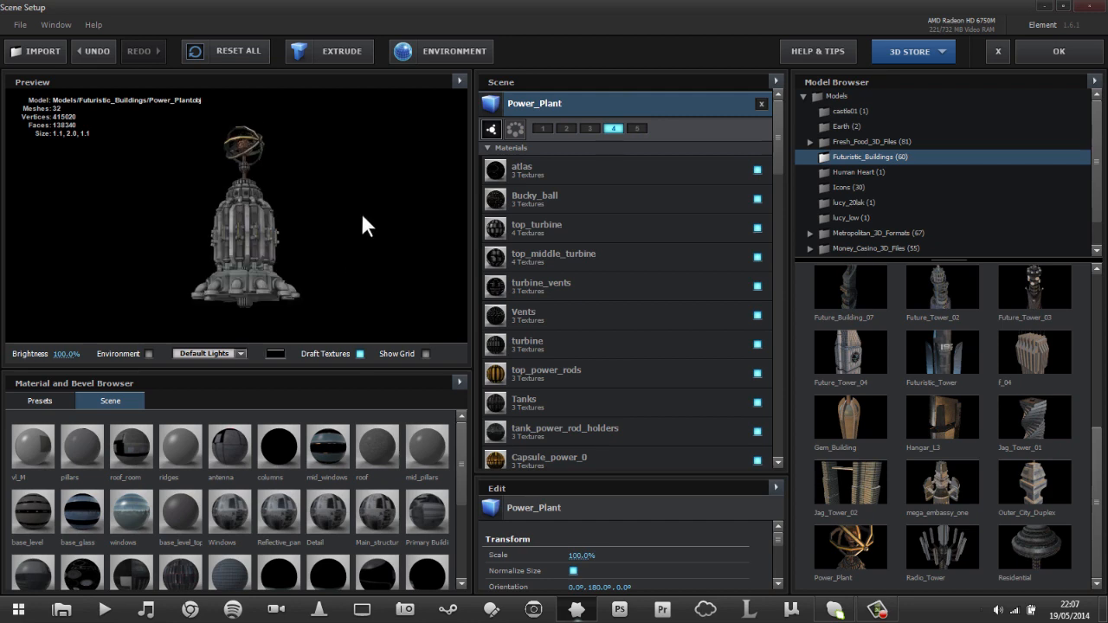
pyautogui.click(1058, 52)
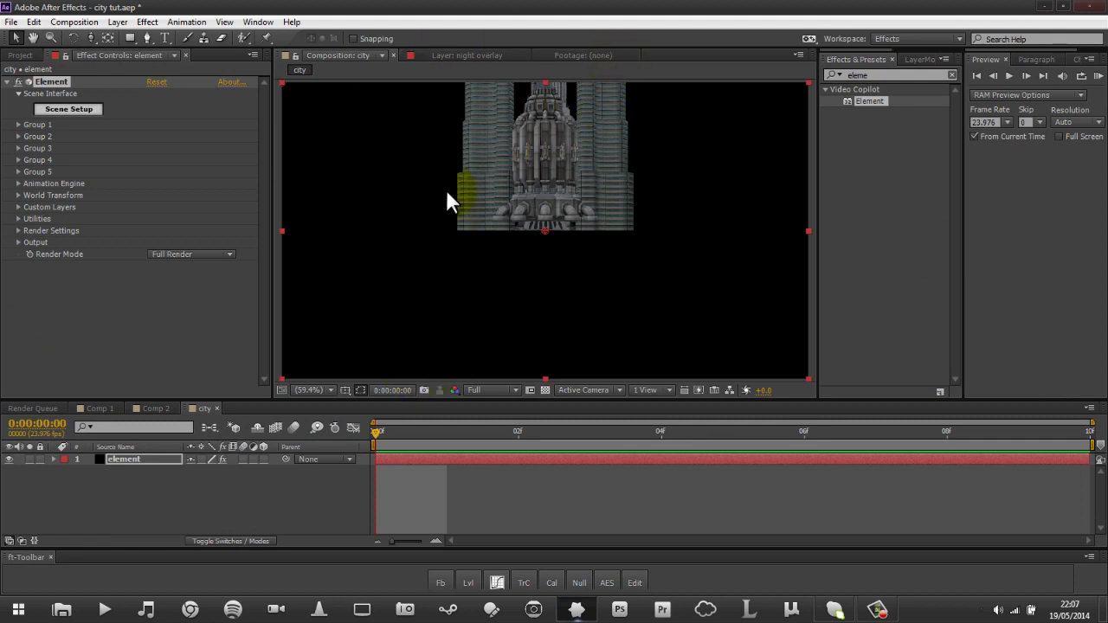
# Create a two-node camera with the 35mm preset in the city composition.
pyautogui.rightClick(215, 476)
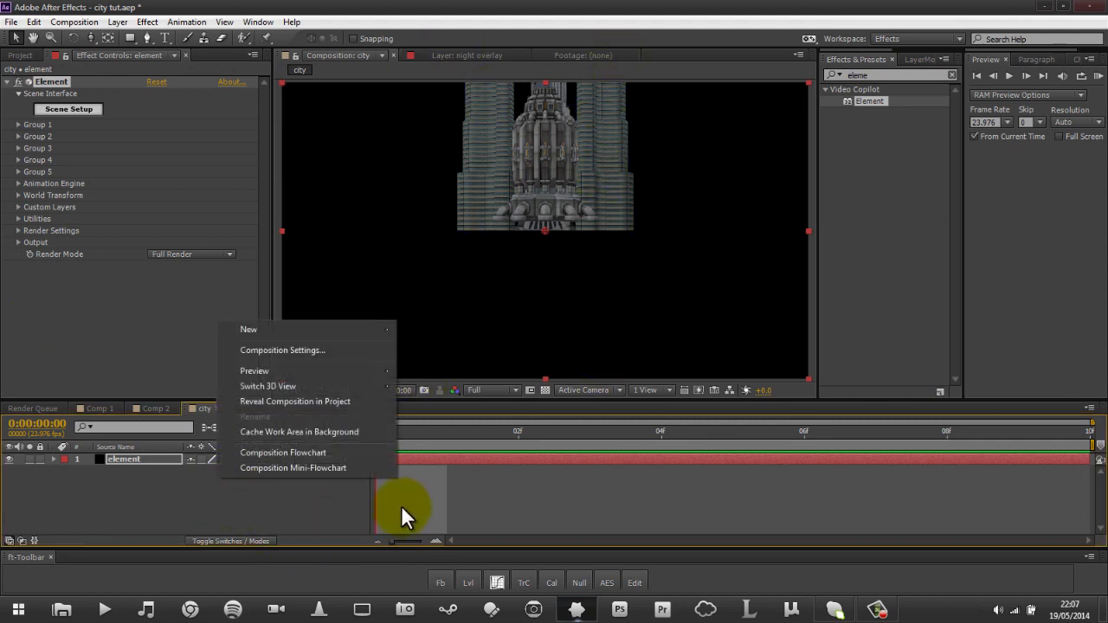
pyautogui.moveTo(390, 330)
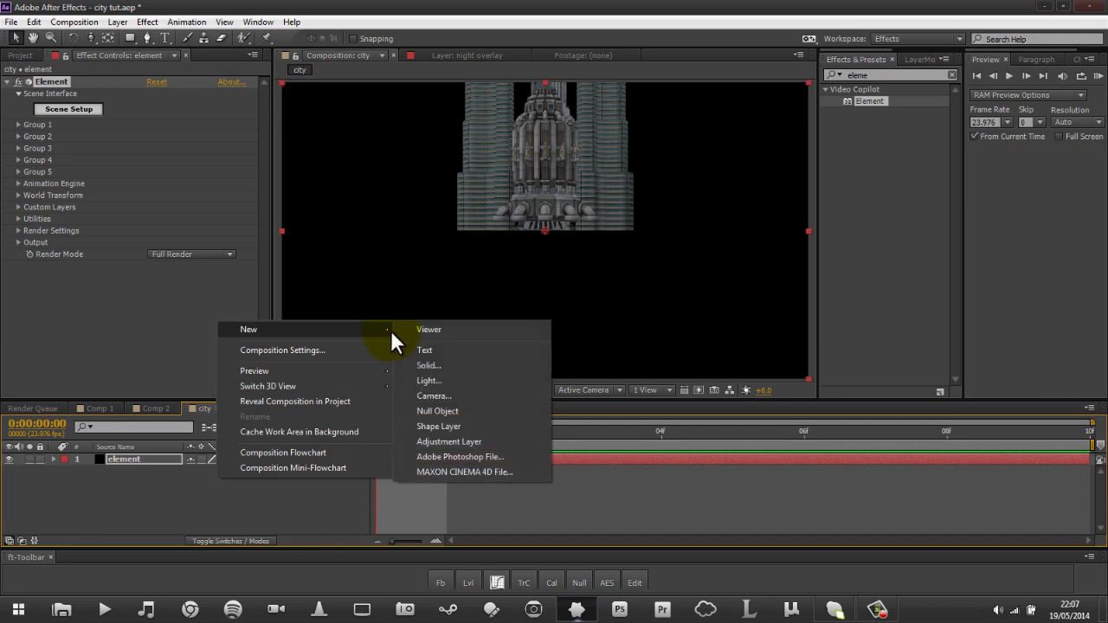
pyautogui.click(430, 397)
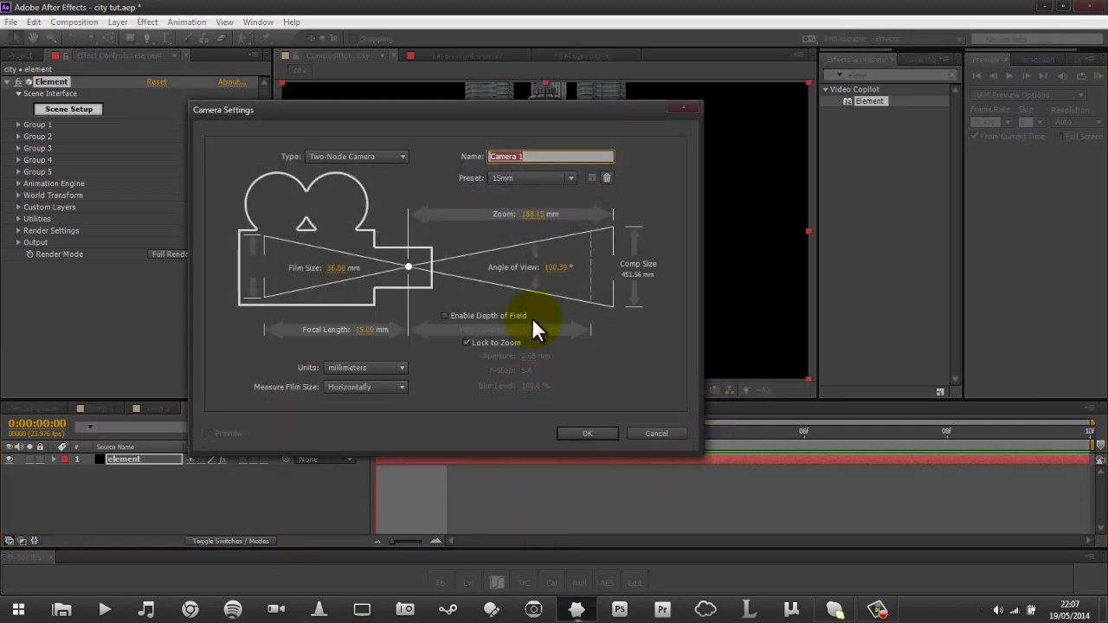
pyautogui.click(561, 179)
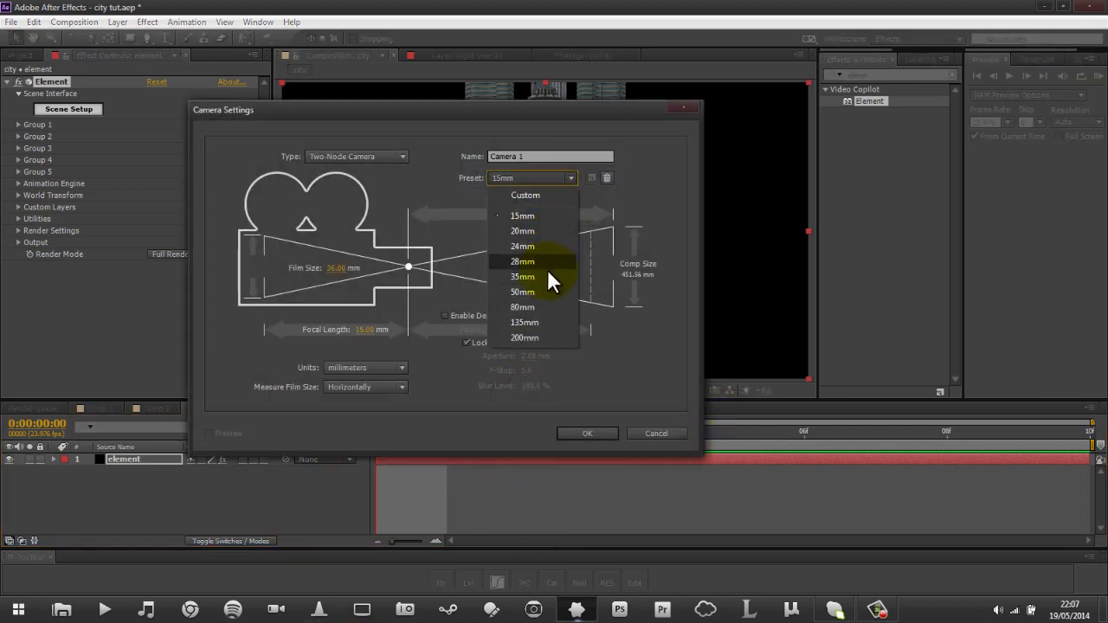
pyautogui.click(546, 277)
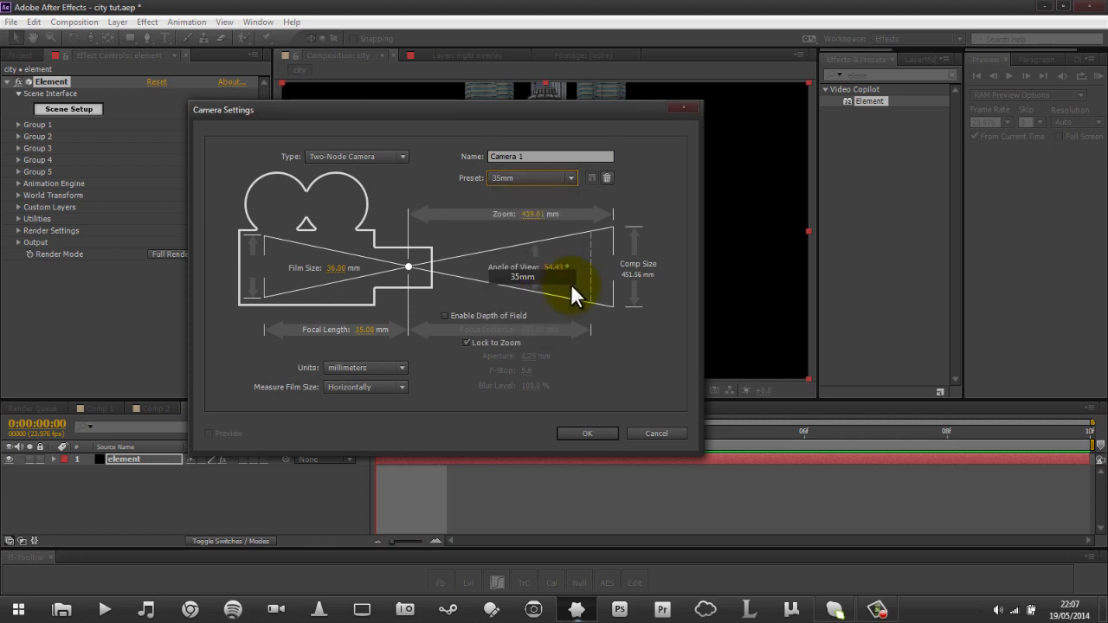
pyautogui.click(587, 432)
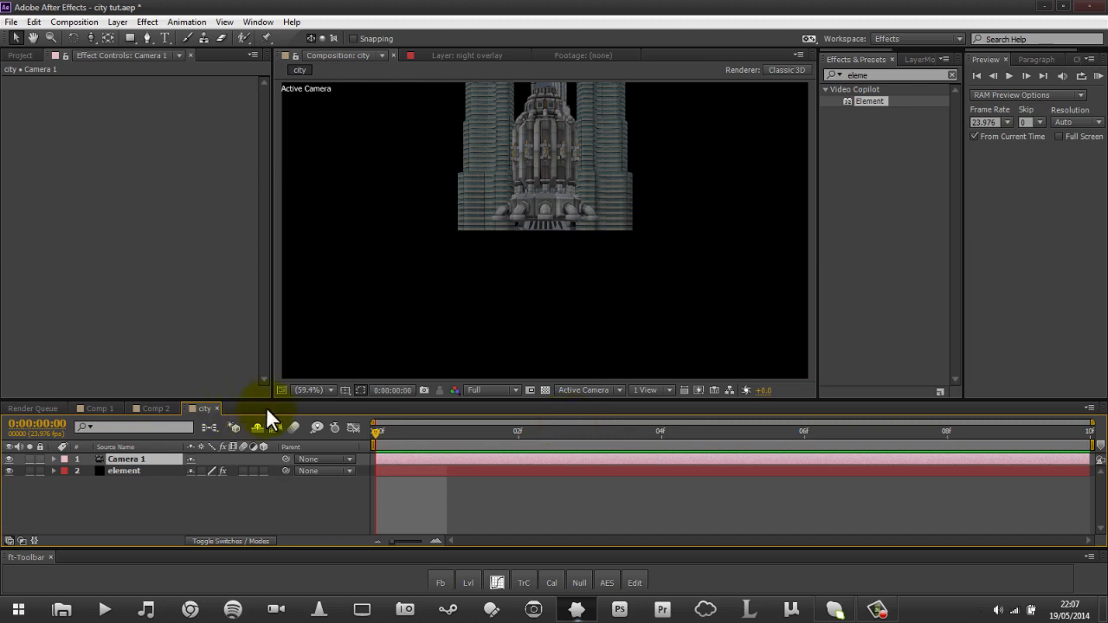
# Set the Group 1 particle count of the element layer's Element effect to 300.
pyautogui.click(206, 488)
pyautogui.click(167, 470)
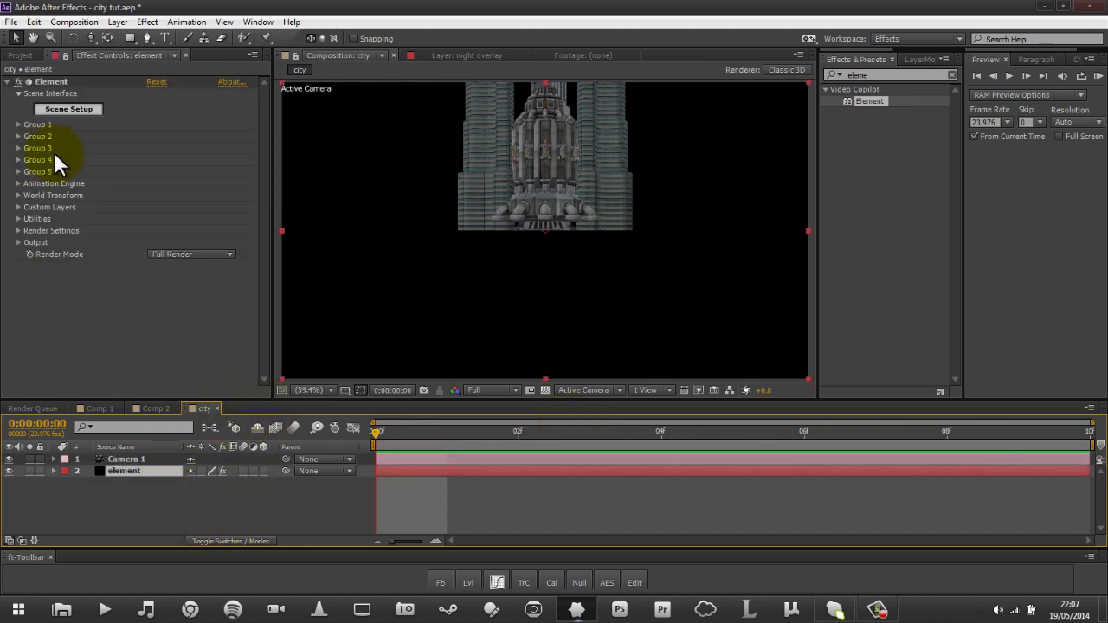
pyautogui.press('c')
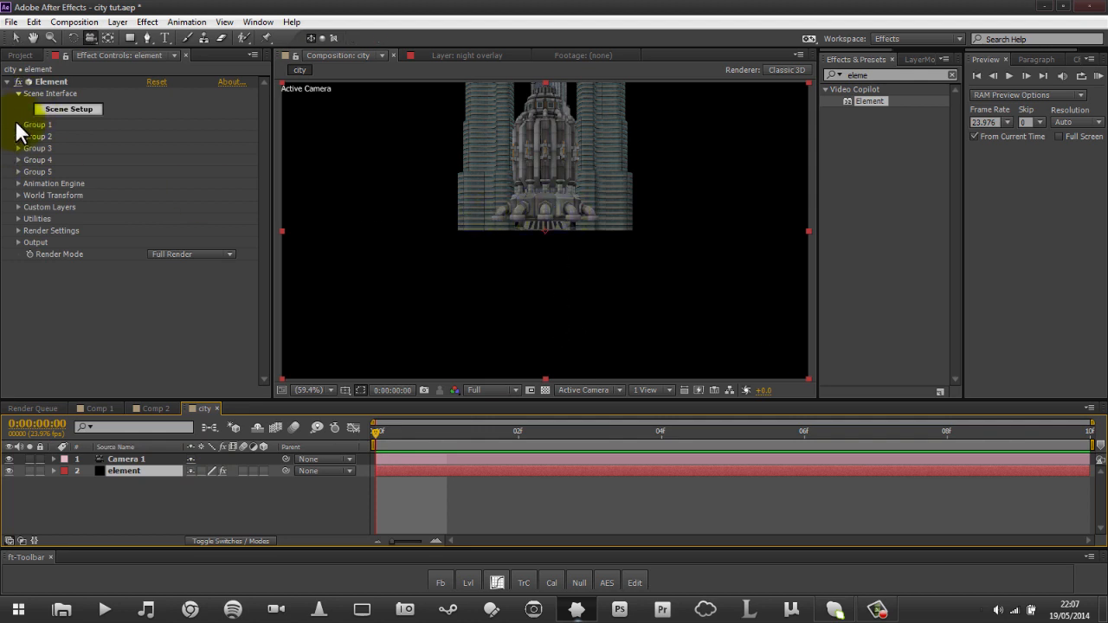
pyautogui.click(18, 126)
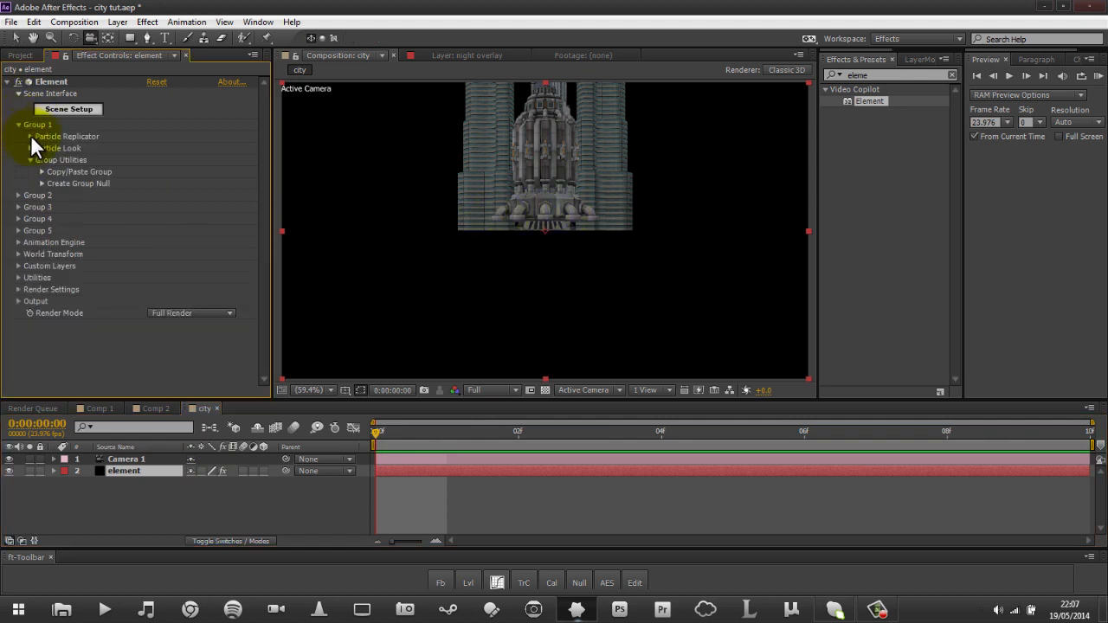
pyautogui.click(31, 136)
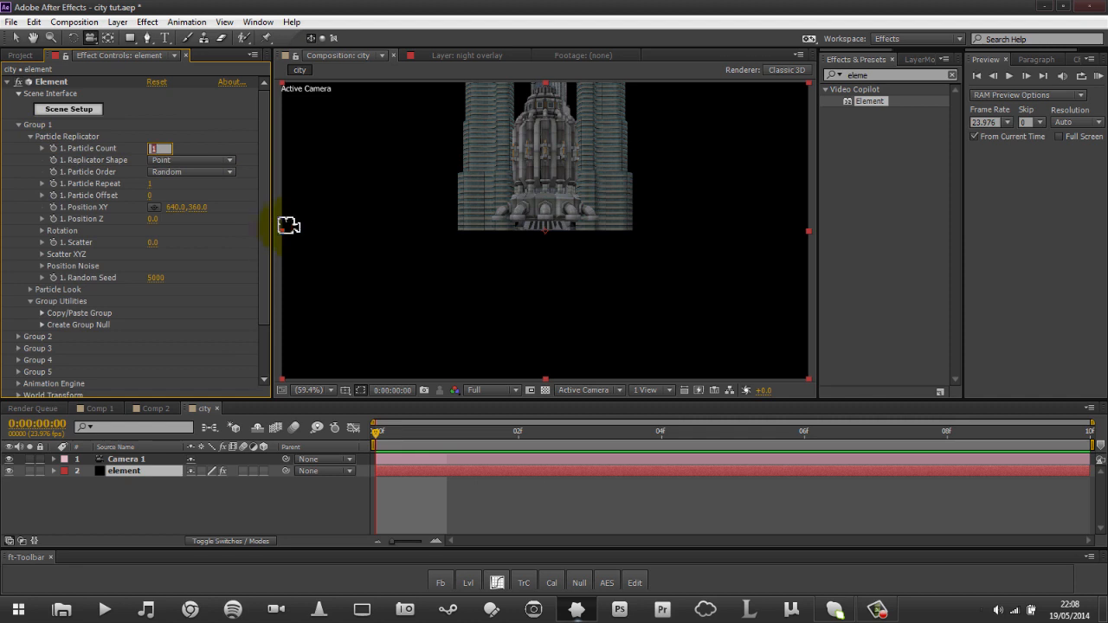
pyautogui.write('300')
pyautogui.press('Return')
pyautogui.click(512, 212)
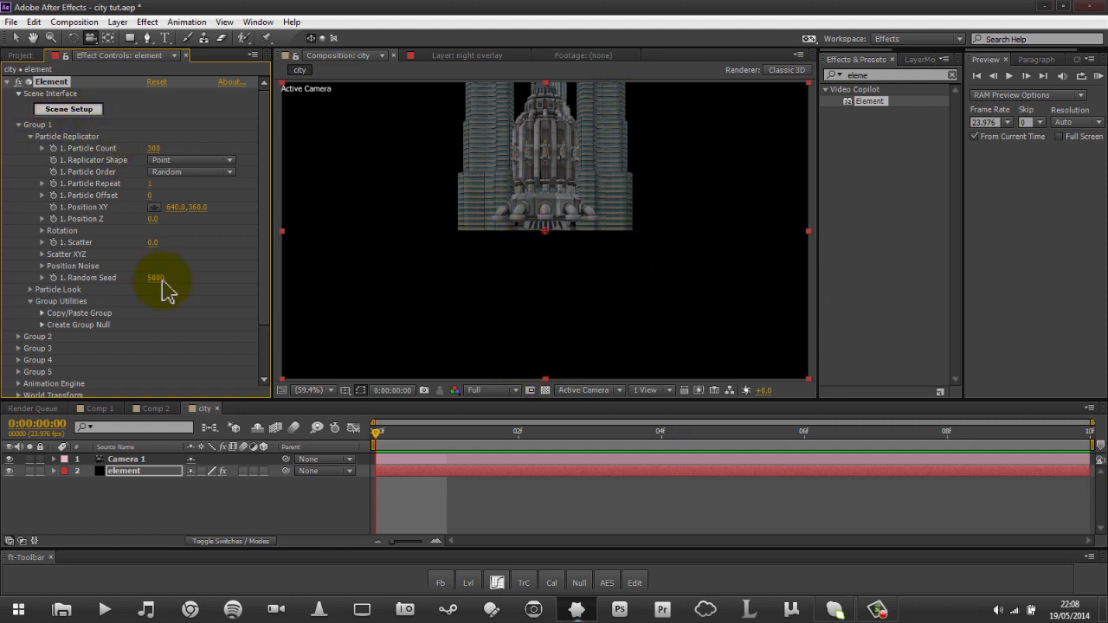
# Set the Group 1 replicator shape of the Element effect to Plane.
pyautogui.click(145, 330)
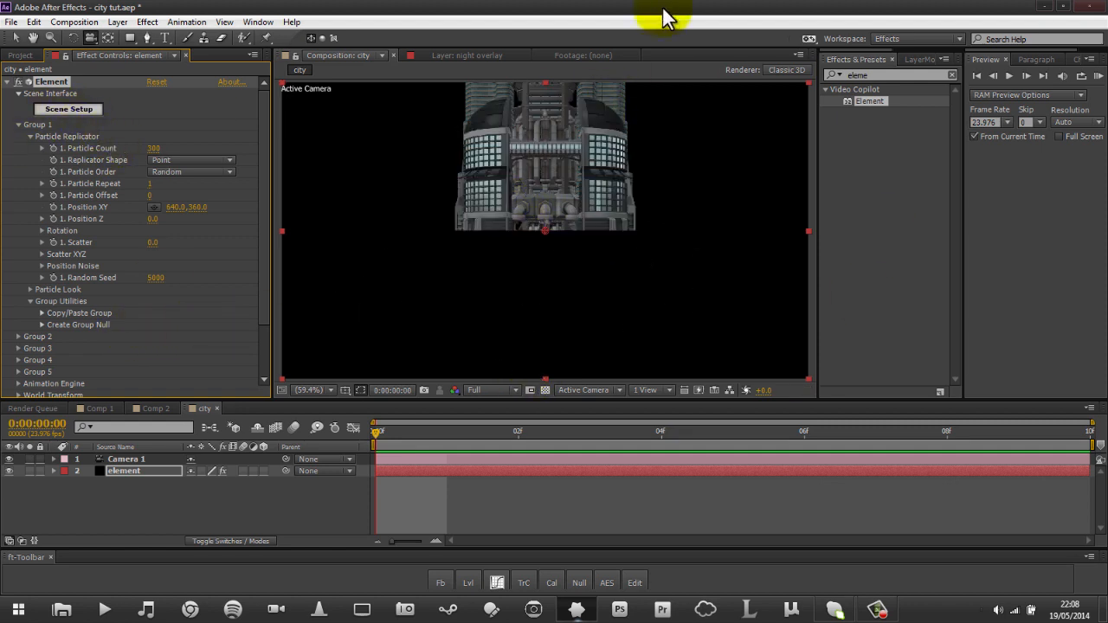
pyautogui.click(215, 412)
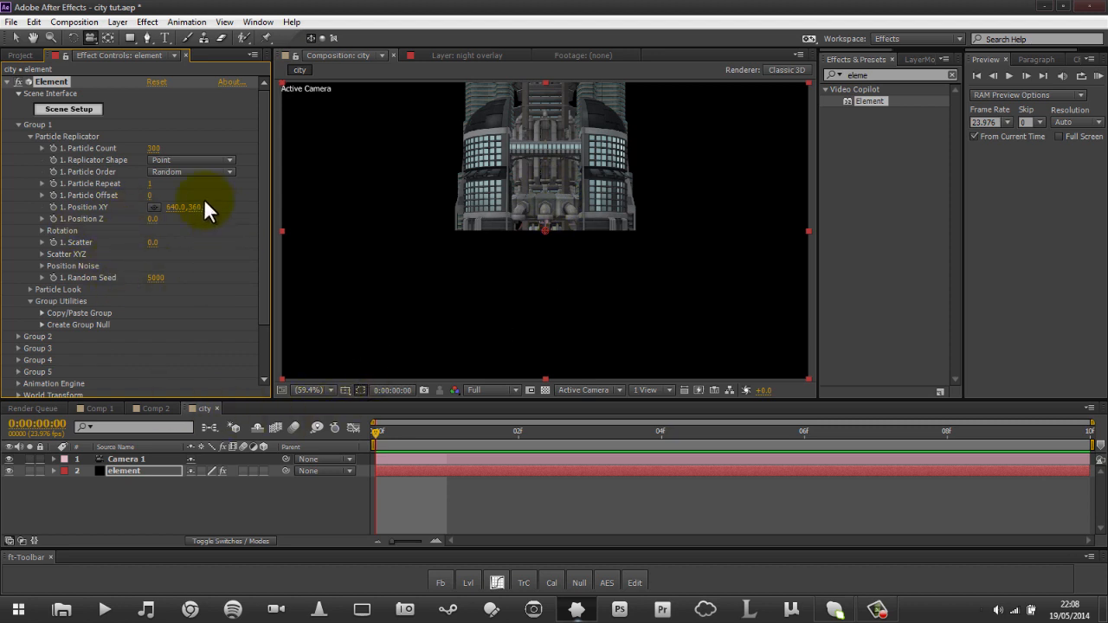
pyautogui.click(190, 161)
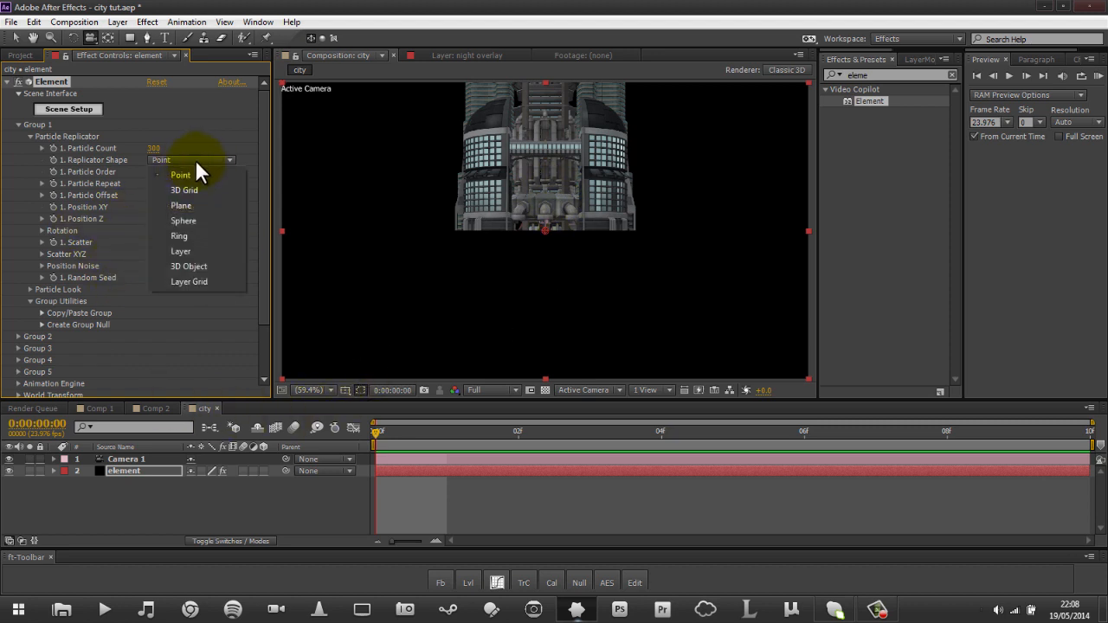
pyautogui.click(202, 204)
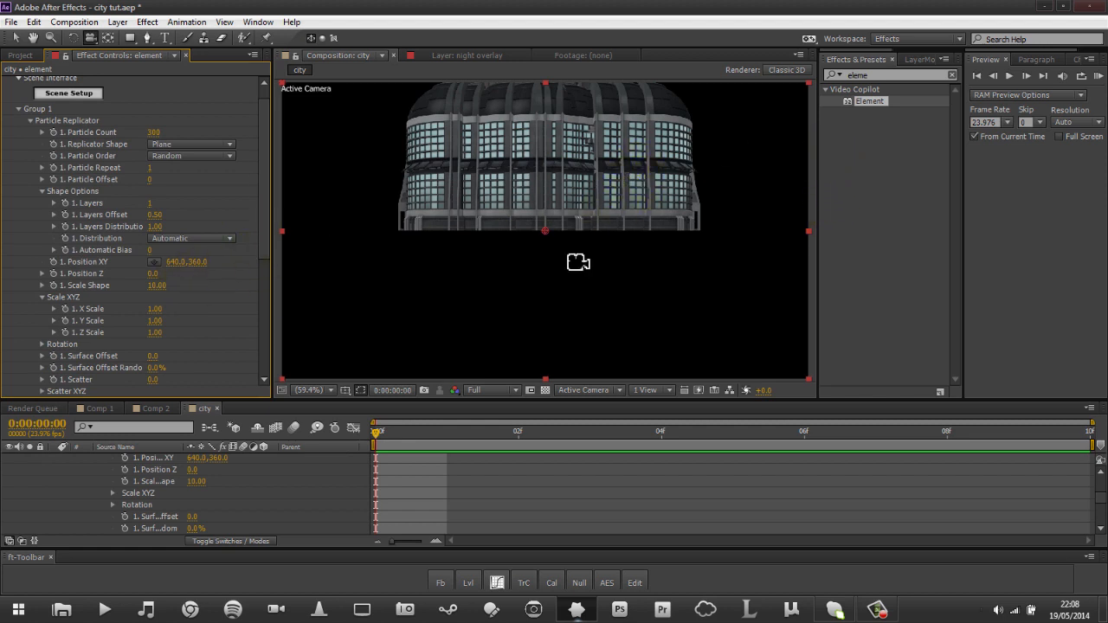
# Orbit the camera to look down on the clustered buildings and pull it back to frame the whole cluster.
pyautogui.click(593, 198)
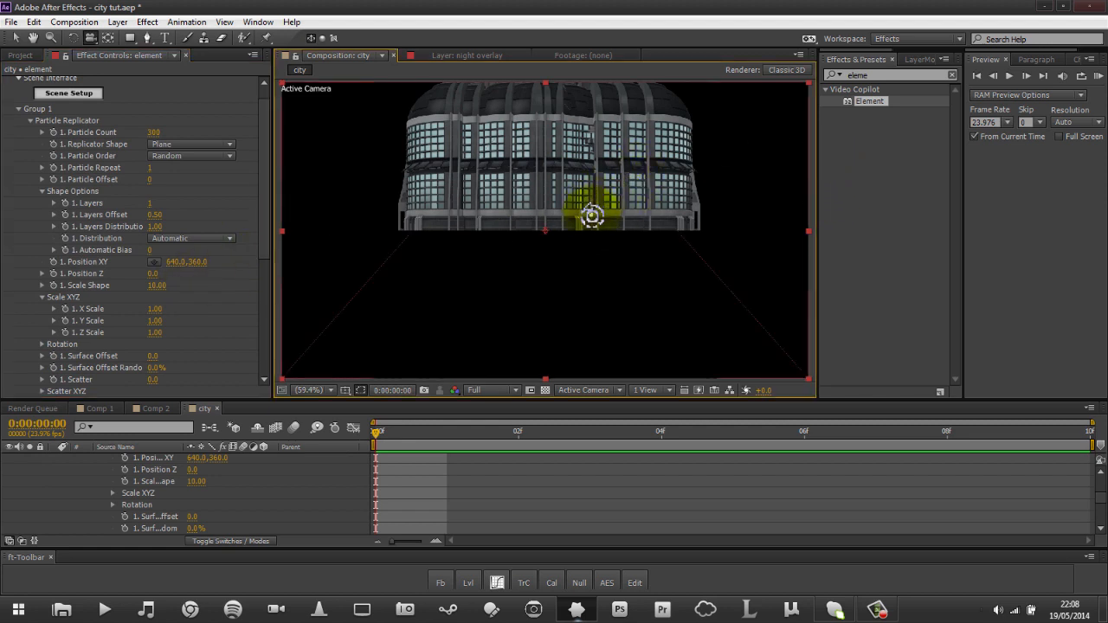
pyautogui.moveTo(591, 218); pyautogui.dragTo(587, 239)
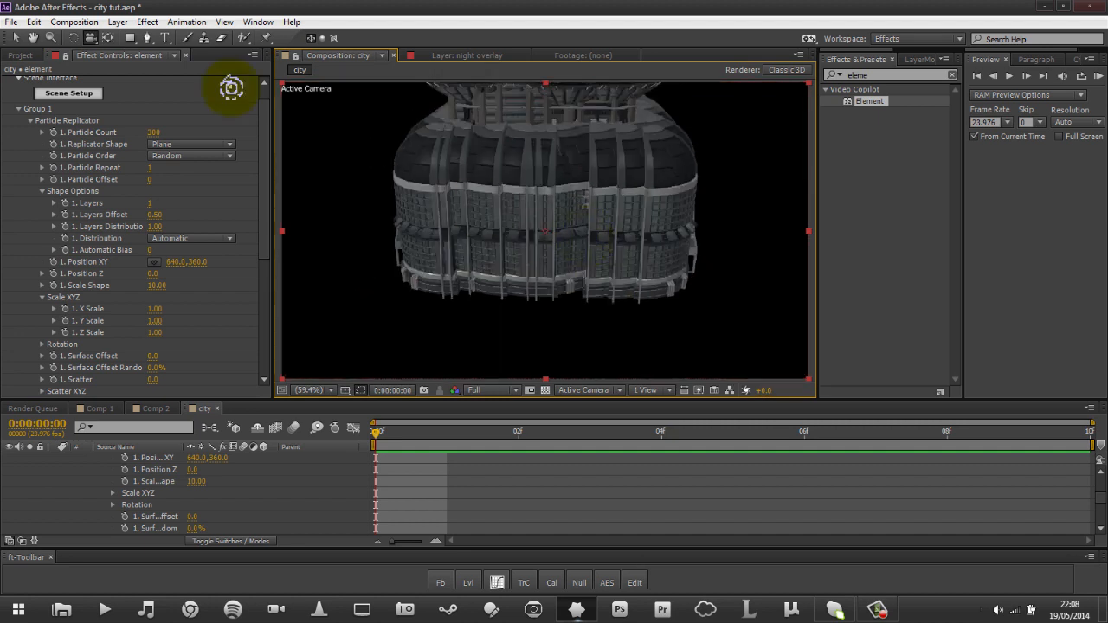
pyautogui.click(90, 35)
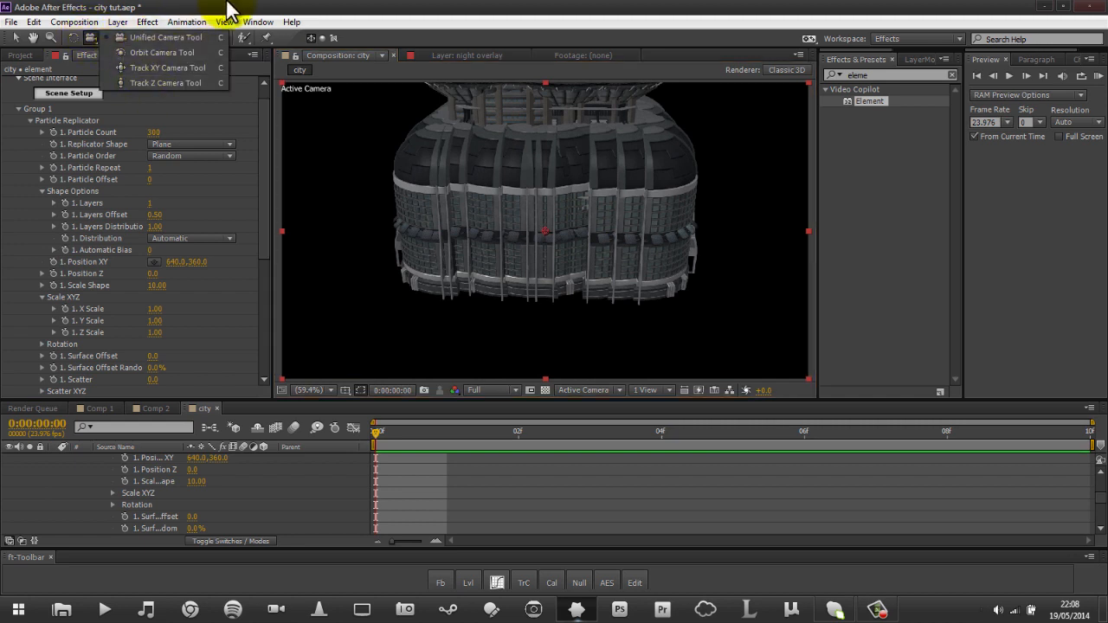
pyautogui.click(608, 246)
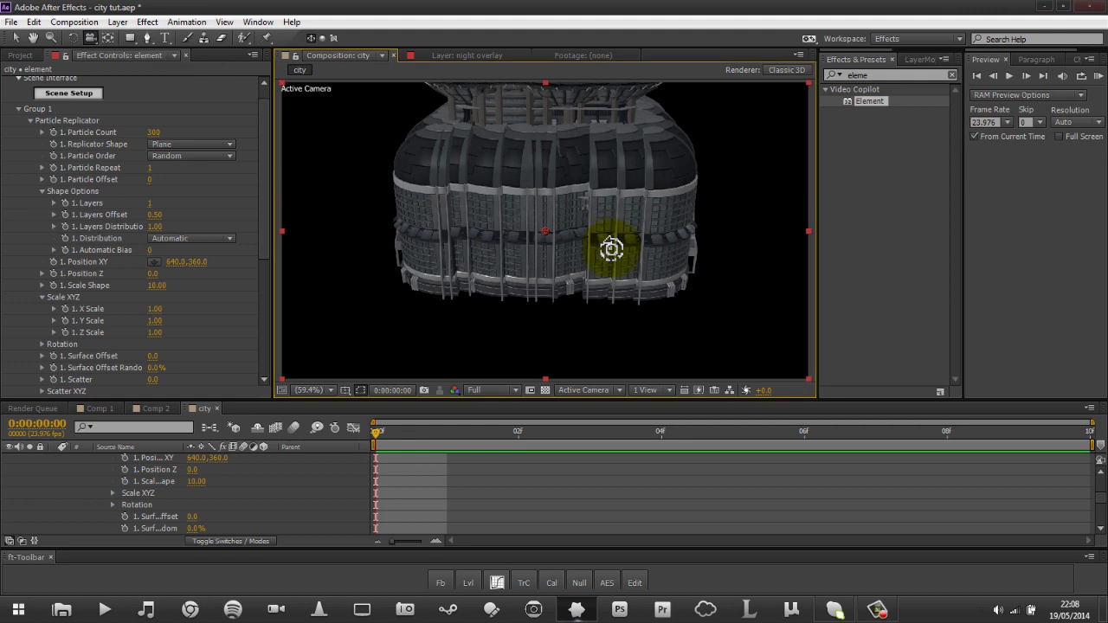
pyautogui.moveTo(612, 249); pyautogui.dragTo(612, 249)
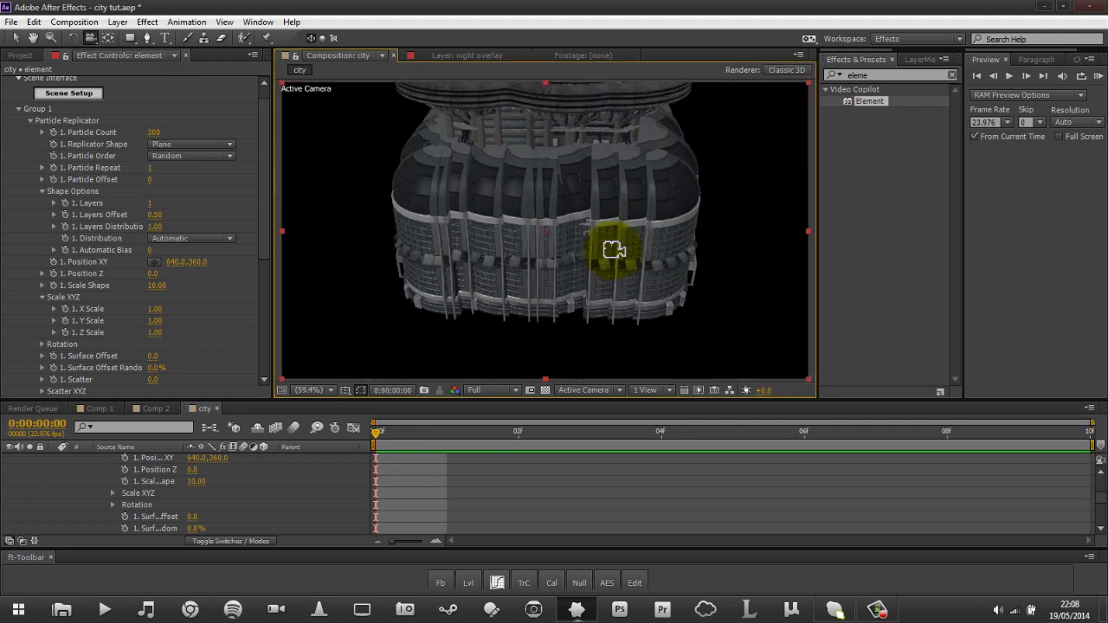
pyautogui.press('c')
pyautogui.press('c')
pyautogui.press('c')
pyautogui.moveTo(600, 146); pyautogui.dragTo(569, 250)
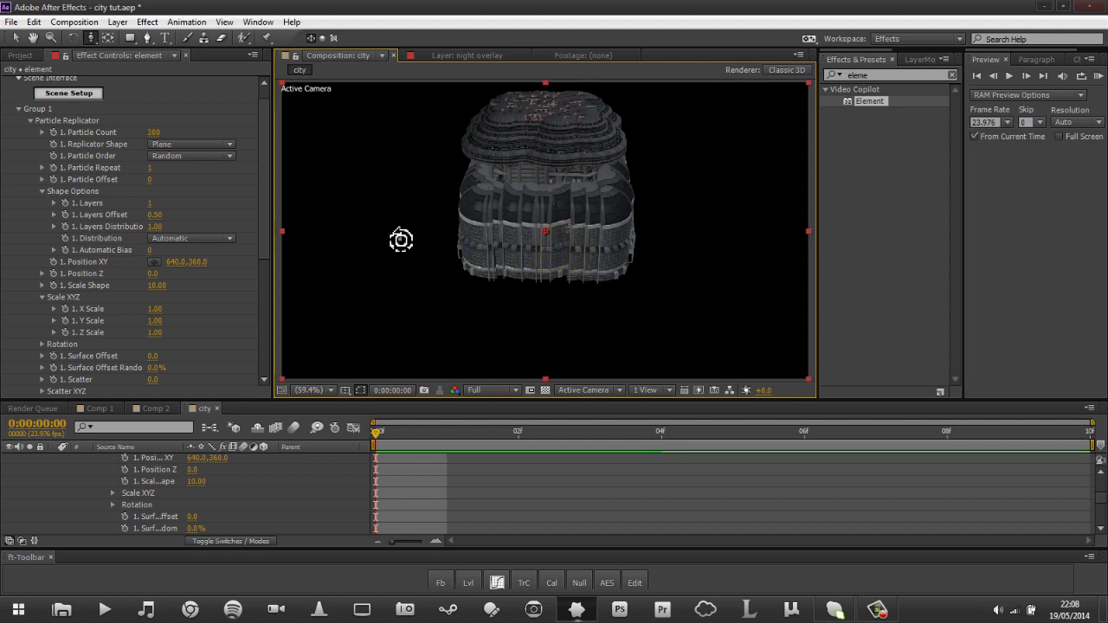
pyautogui.press('v')
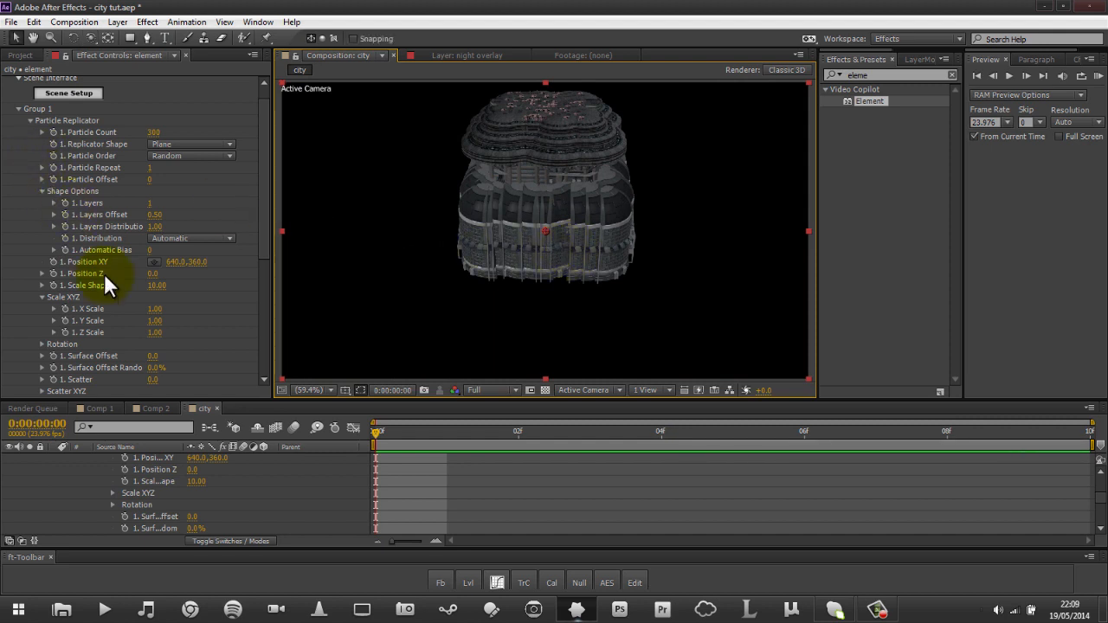
# Set the Group 1 Scale Shape to 100 to spread the buildings across the plane.
pyautogui.click(158, 289)
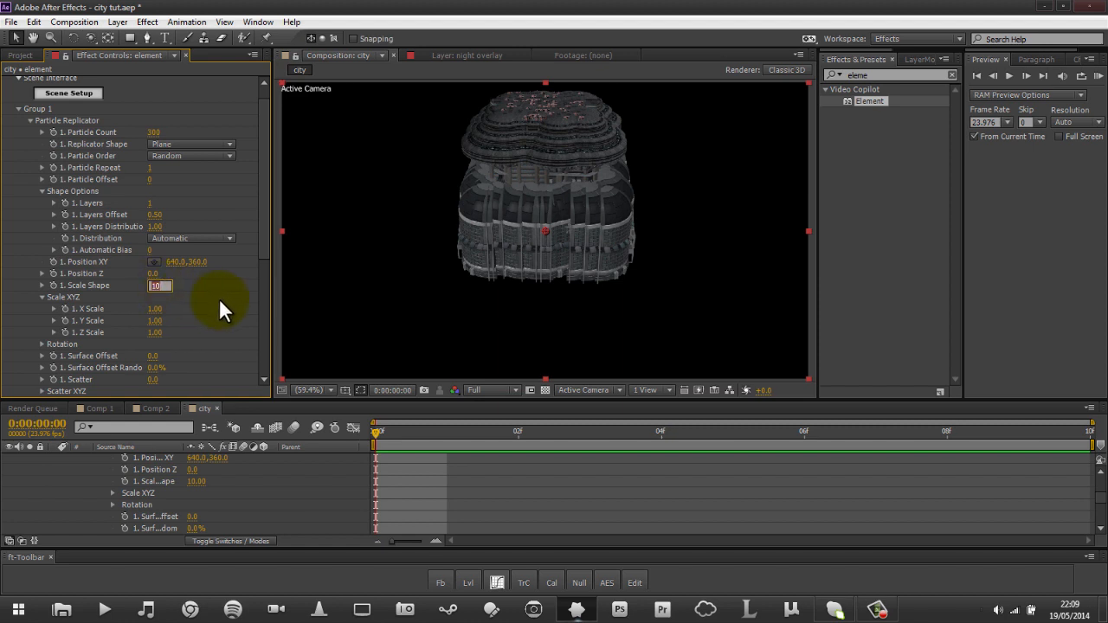
pyautogui.write('100')
pyautogui.press('Return')
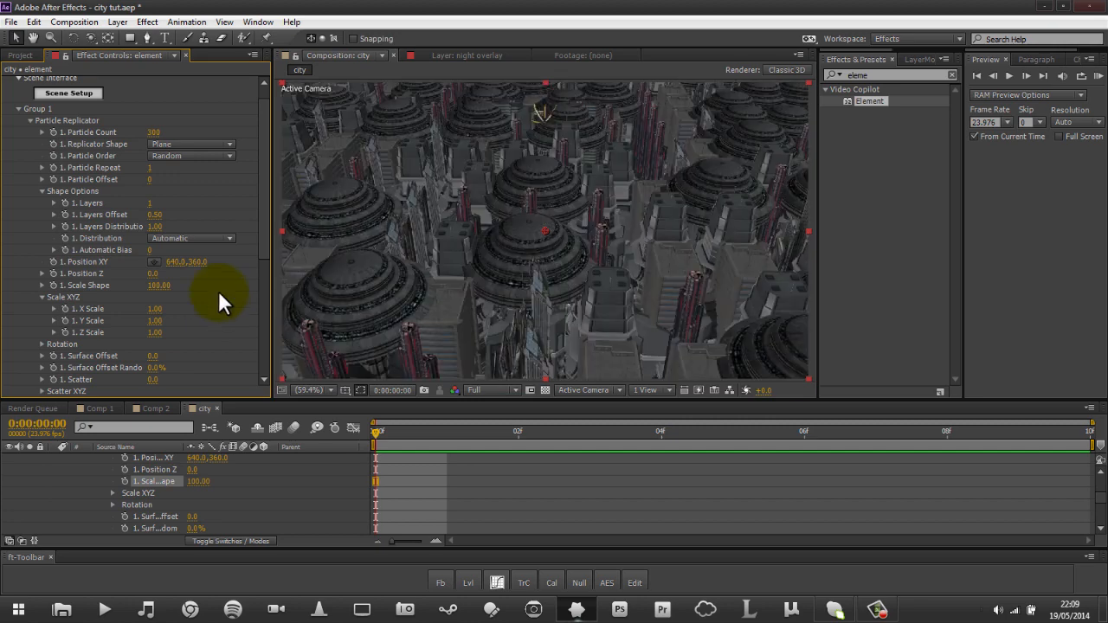
# Try Group 1 particle counts of 250 and 100 to compare the city's density.
pyautogui.click(159, 131)
pyautogui.write('250')
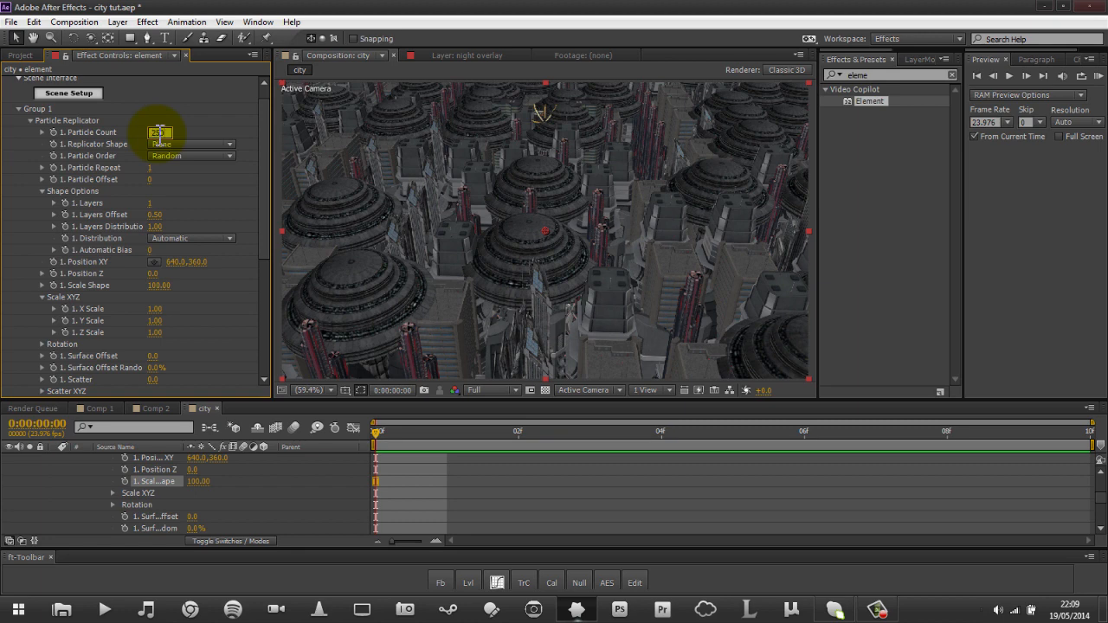
pyautogui.press('Return')
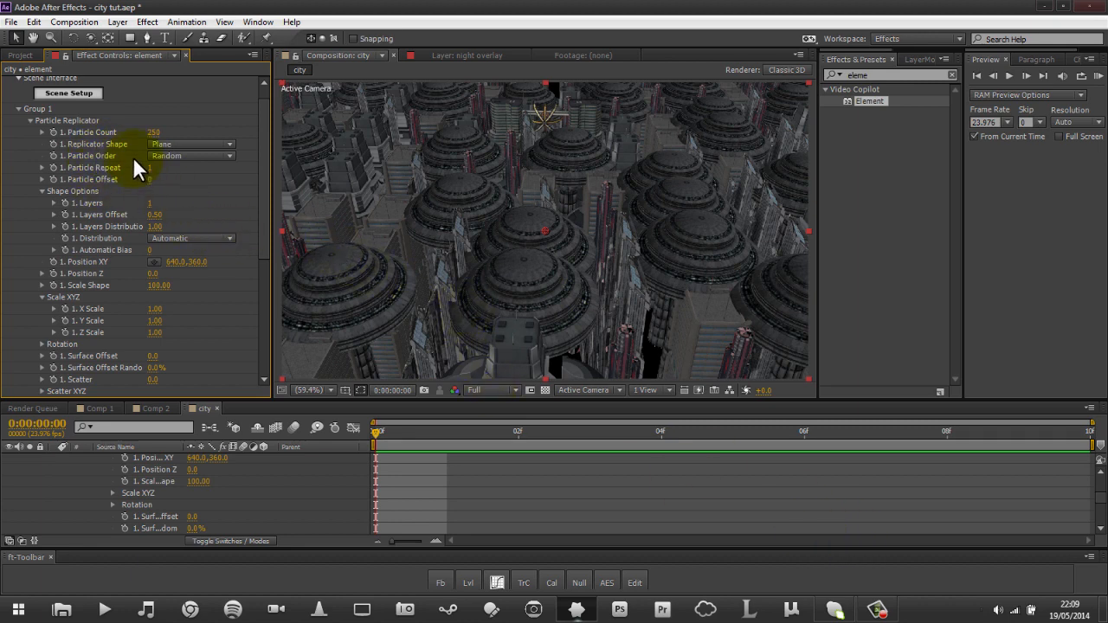
pyautogui.click(159, 132)
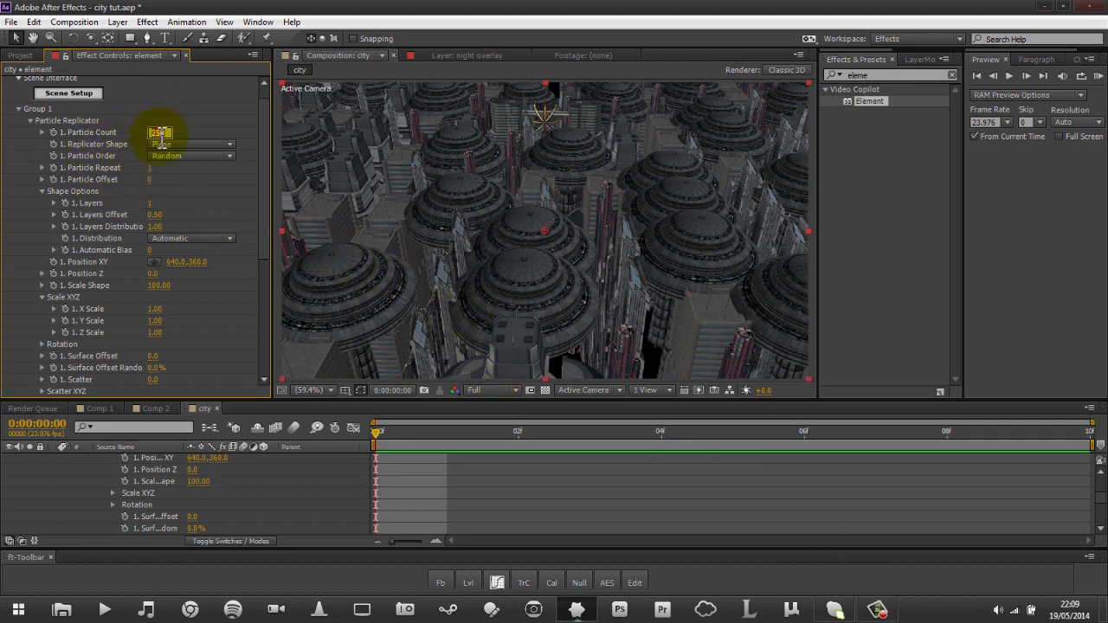
pyautogui.write('100')
pyautogui.press('Return')
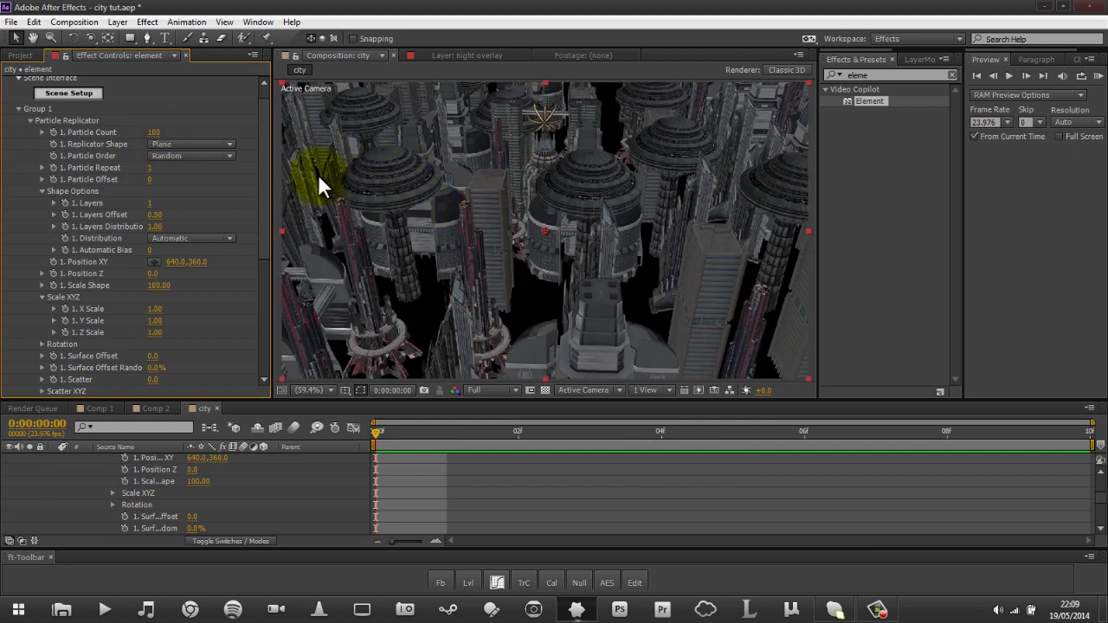
# Set the Group 1 particle count to 150.
pyautogui.click(154, 133)
pyautogui.write('125')
pyautogui.press('Return')
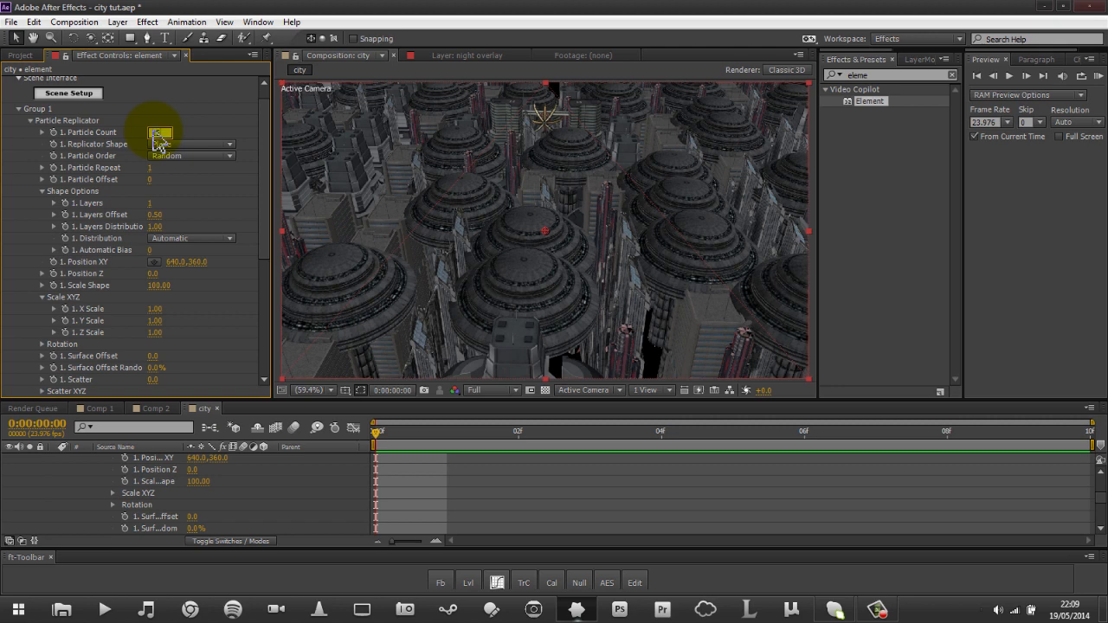
pyautogui.write('50')
pyautogui.press('Return')
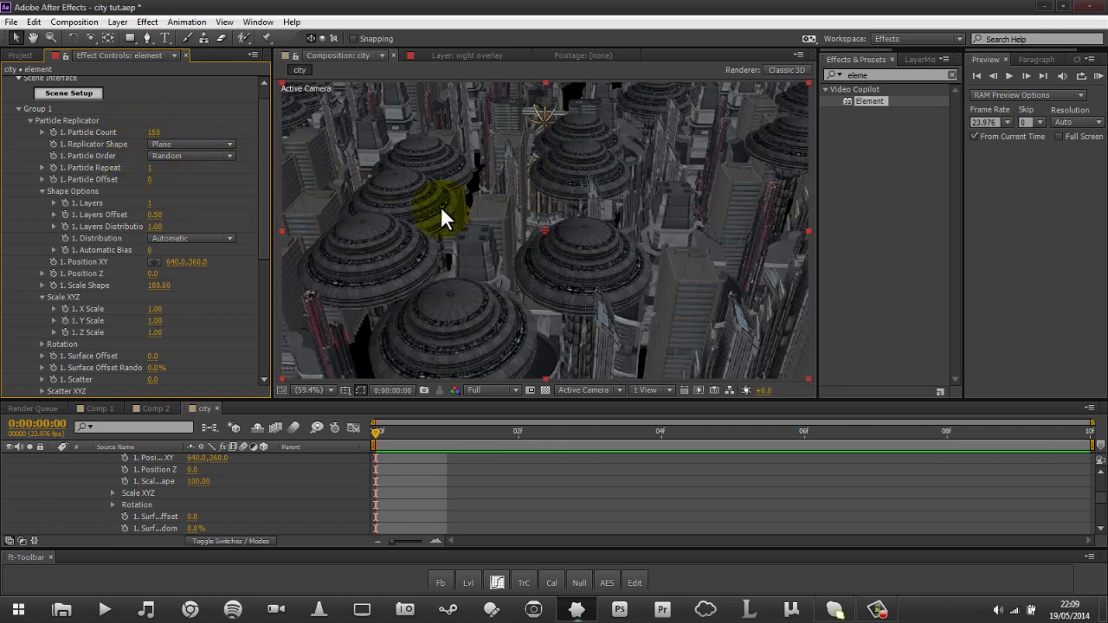
# Pull the camera back from the city and set the composition preview resolution to Third.
pyautogui.press('c')
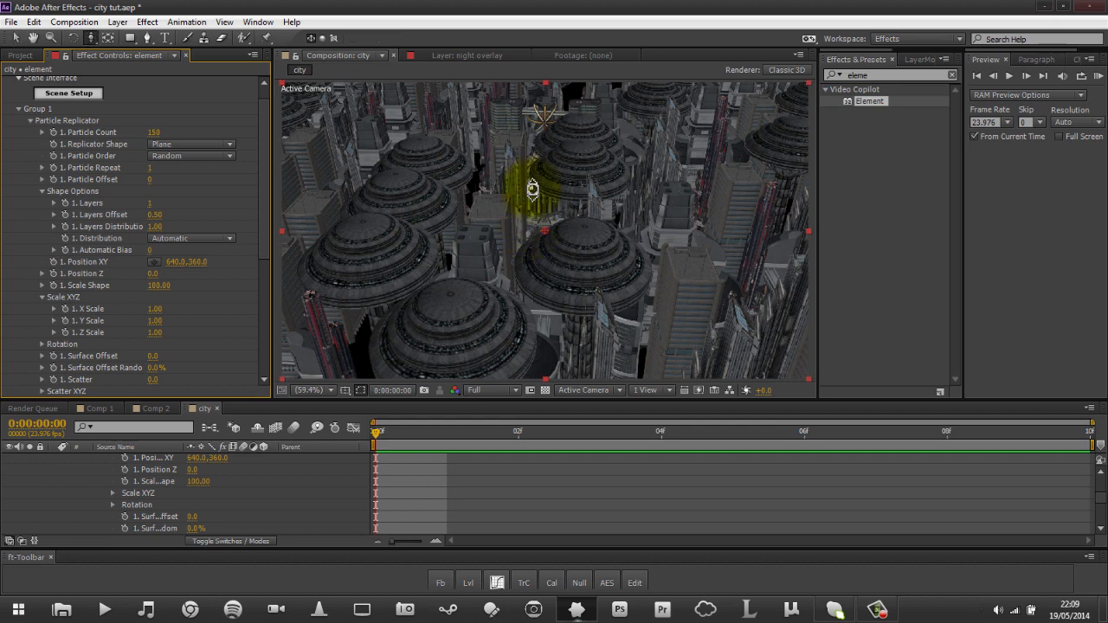
pyautogui.scroll(-2, 529, 196)
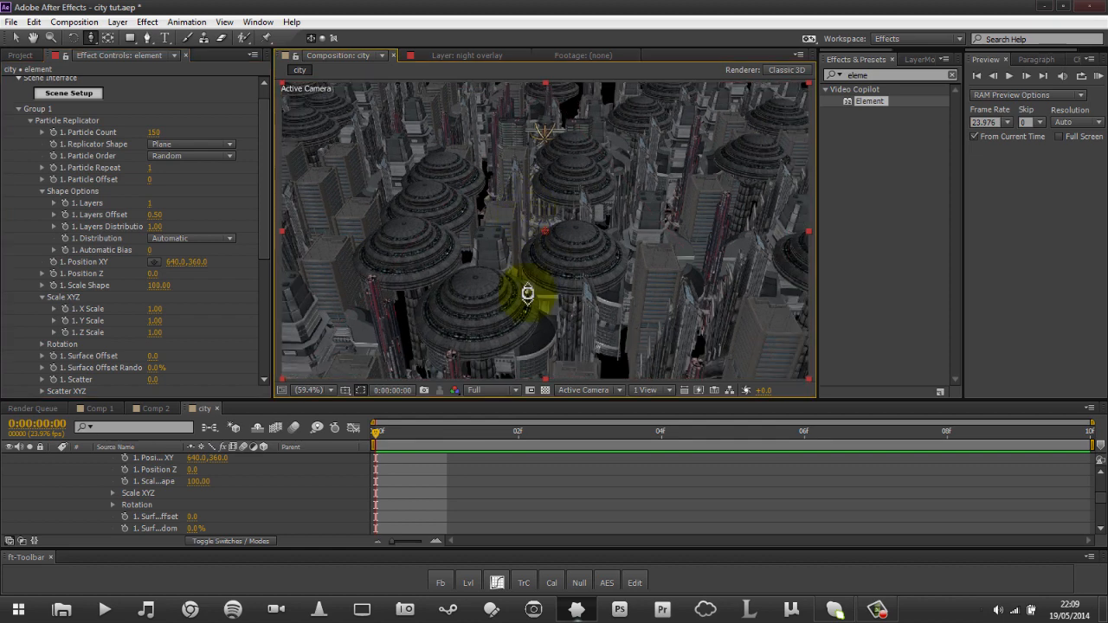
pyautogui.click(507, 391)
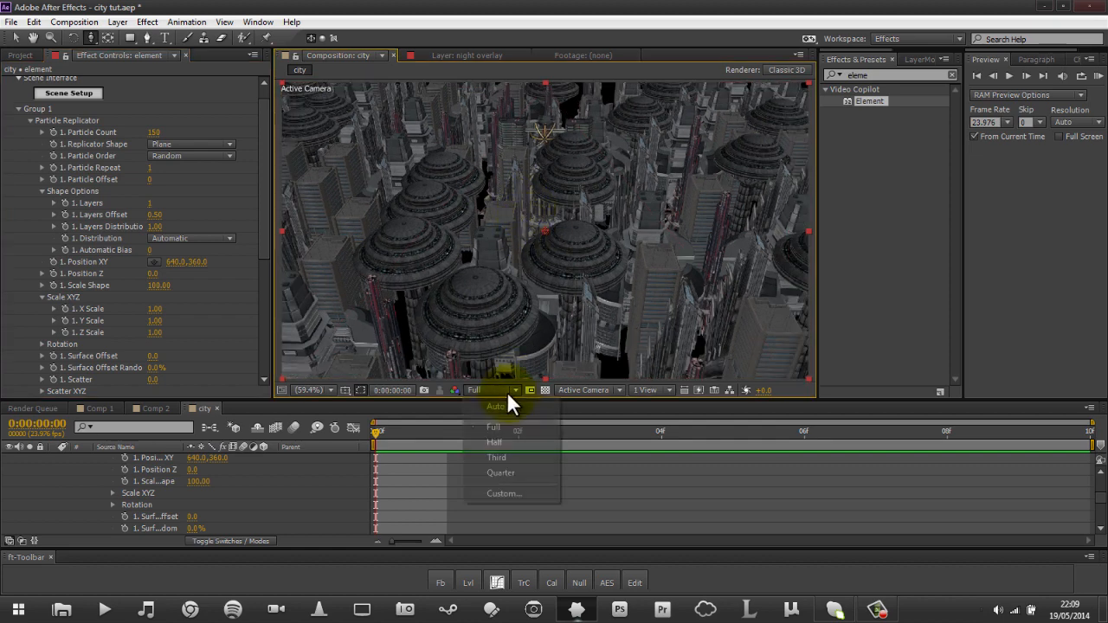
pyautogui.click(520, 457)
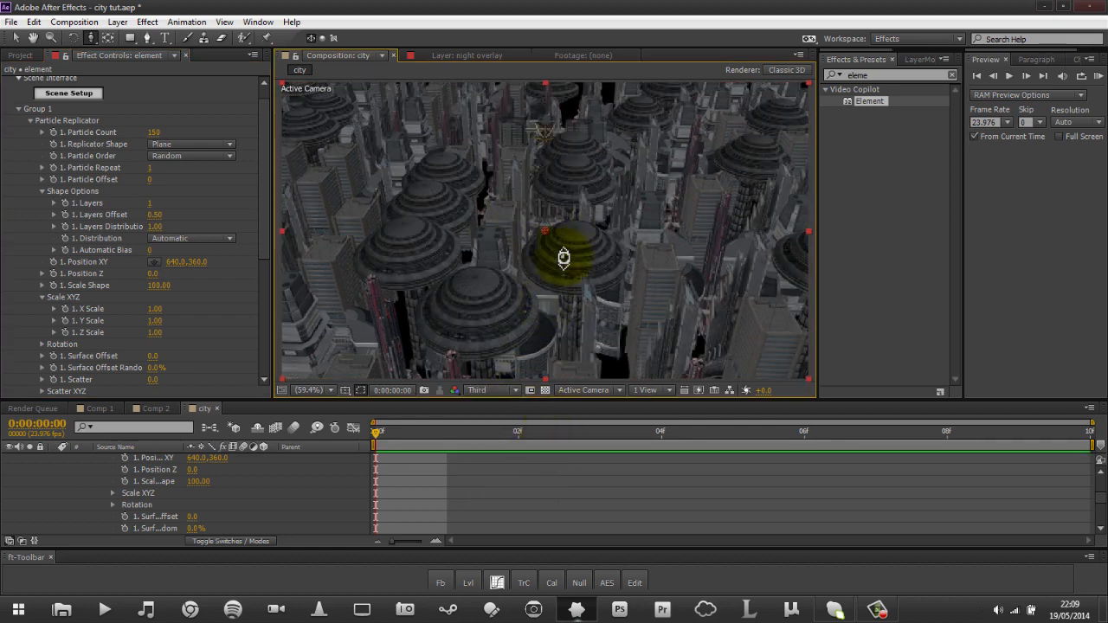
# Orbit the camera down to a lower, more horizontal view across the city and return to the Selection tool.
pyautogui.moveTo(563, 259); pyautogui.dragTo(562, 261)
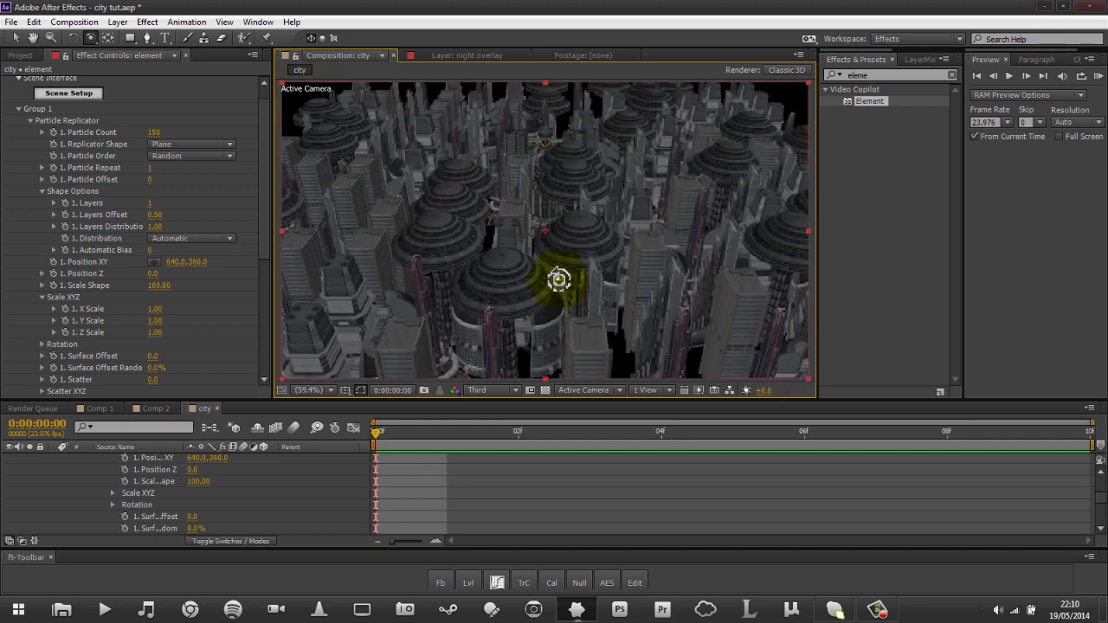
pyautogui.moveTo(558, 279)
pyautogui.mouseDown()
pyautogui.moveTo(557, 292)
pyautogui.moveTo(556, 278)
pyautogui.mouseUp()
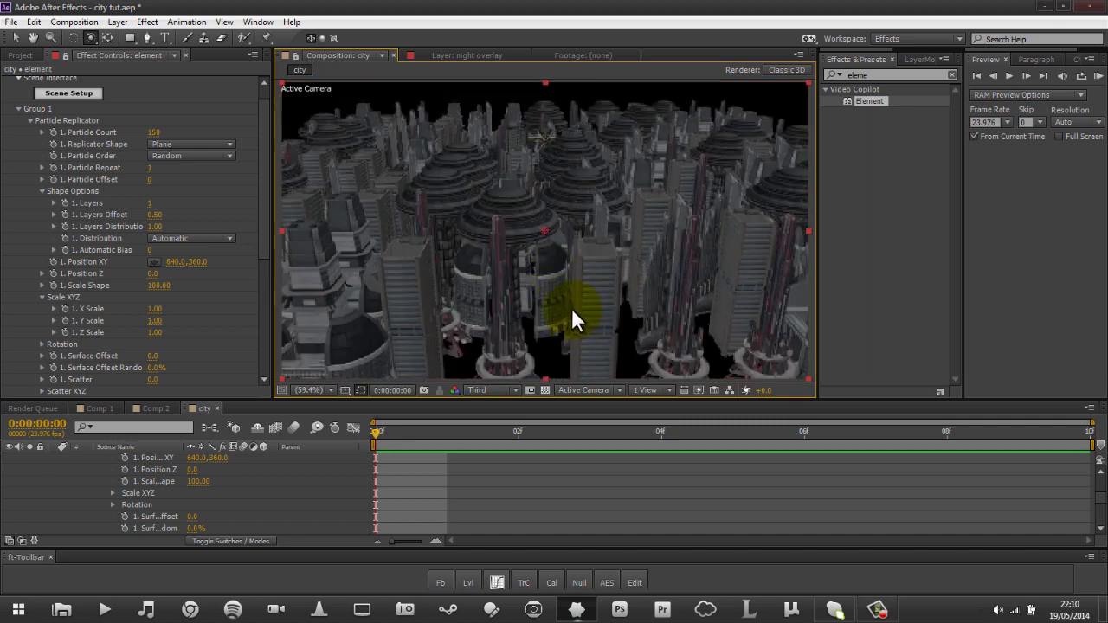
pyautogui.press('v')
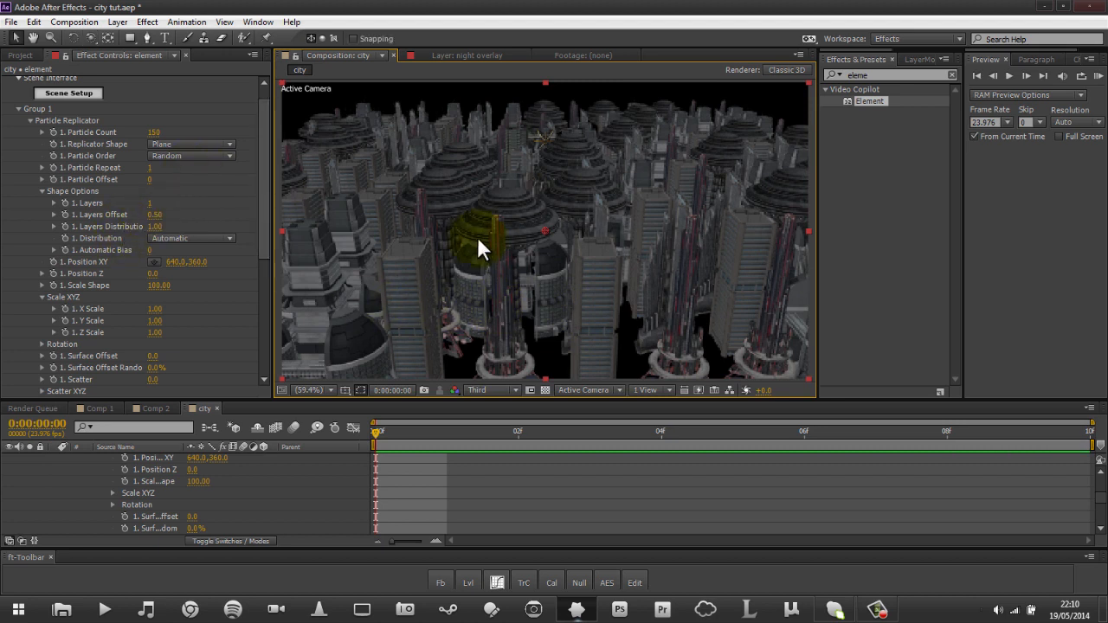
# Change the Group 1 Random Seed to 9900 to rearrange the buildings.
pyautogui.scroll(-3, 268, 167)
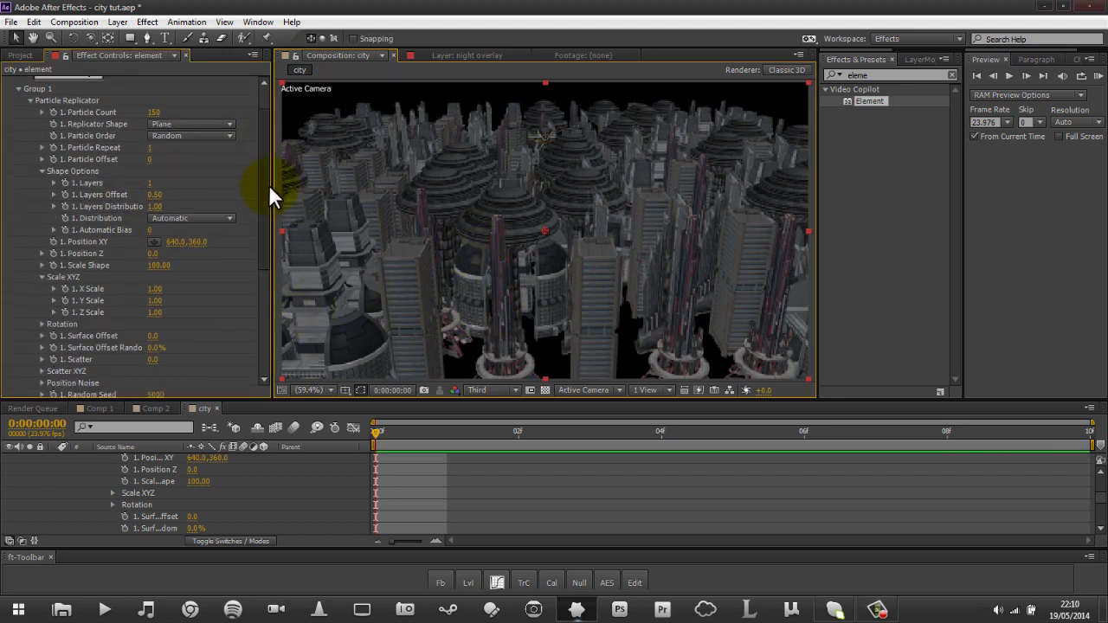
pyautogui.scroll(5, 270, 169)
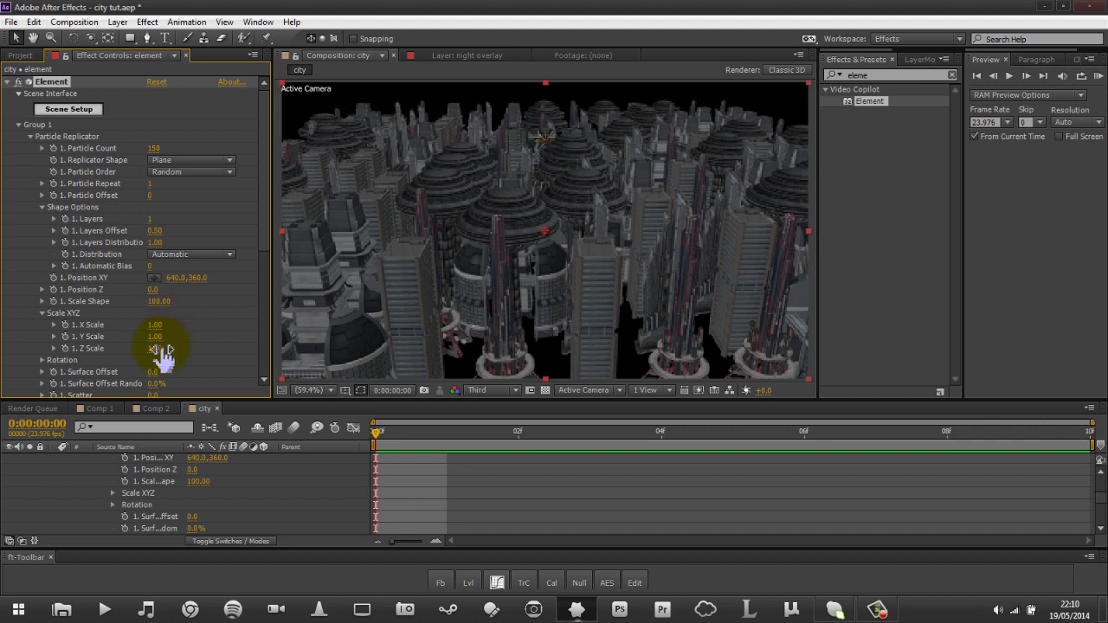
pyautogui.scroll(-2, 265, 212)
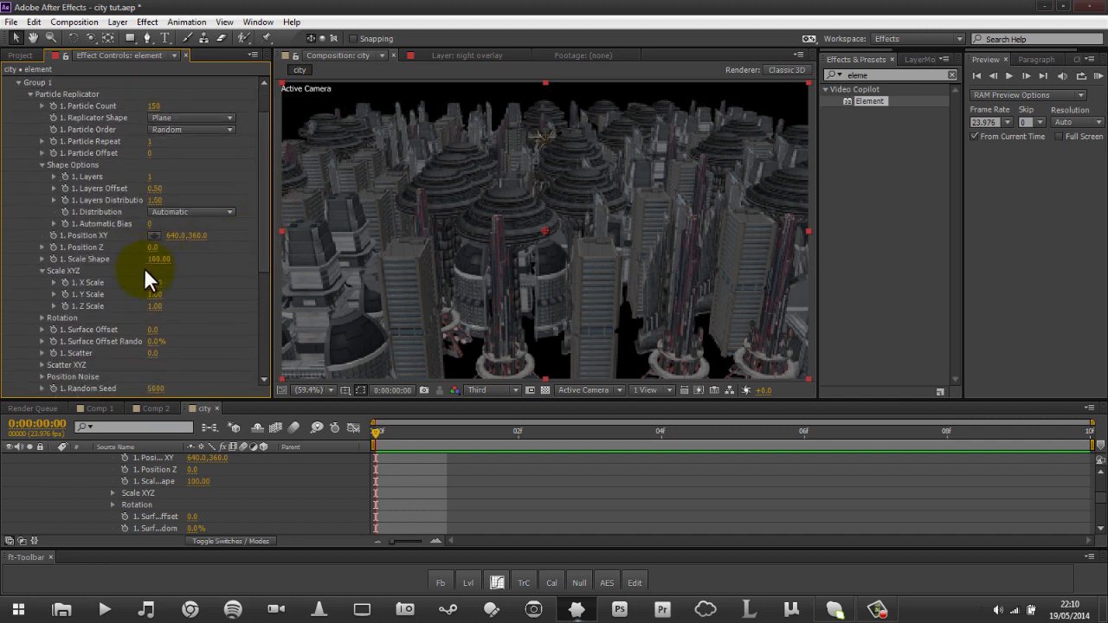
pyautogui.click(42, 271)
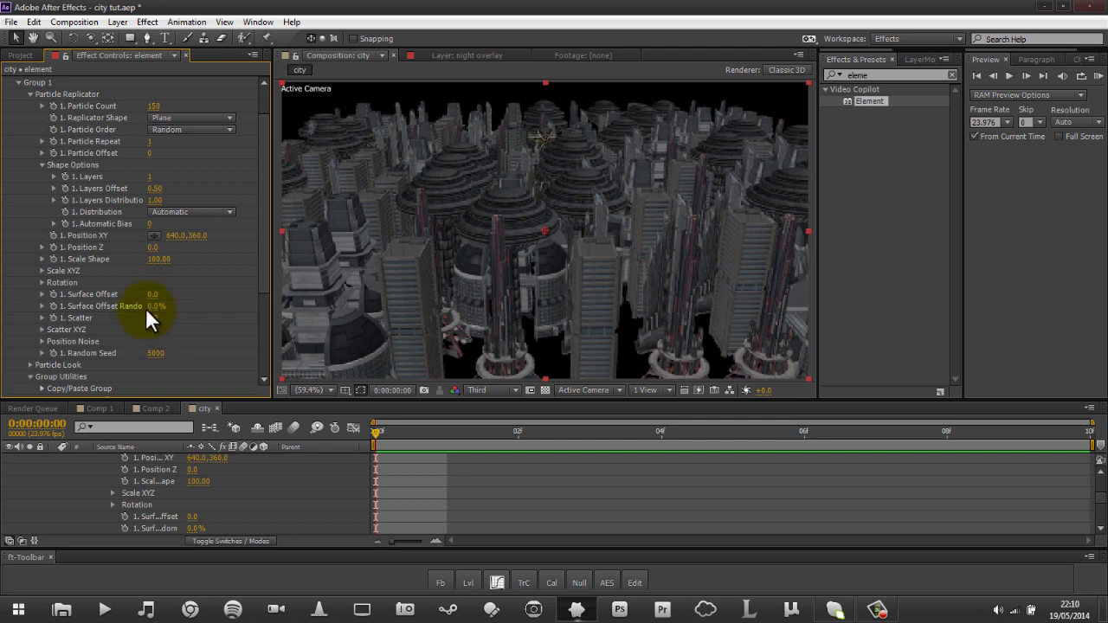
pyautogui.moveTo(161, 354); pyautogui.dragTo(172, 347)
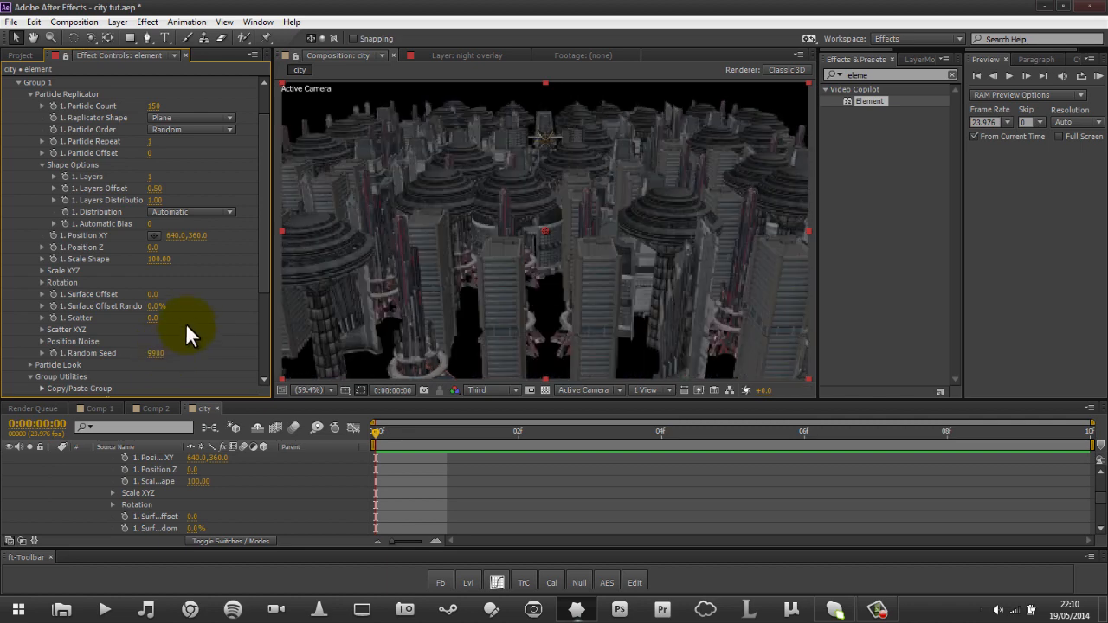
# Set the Group 1 X Scatter to 0.9 in the Scatter XYZ settings.
pyautogui.click(44, 330)
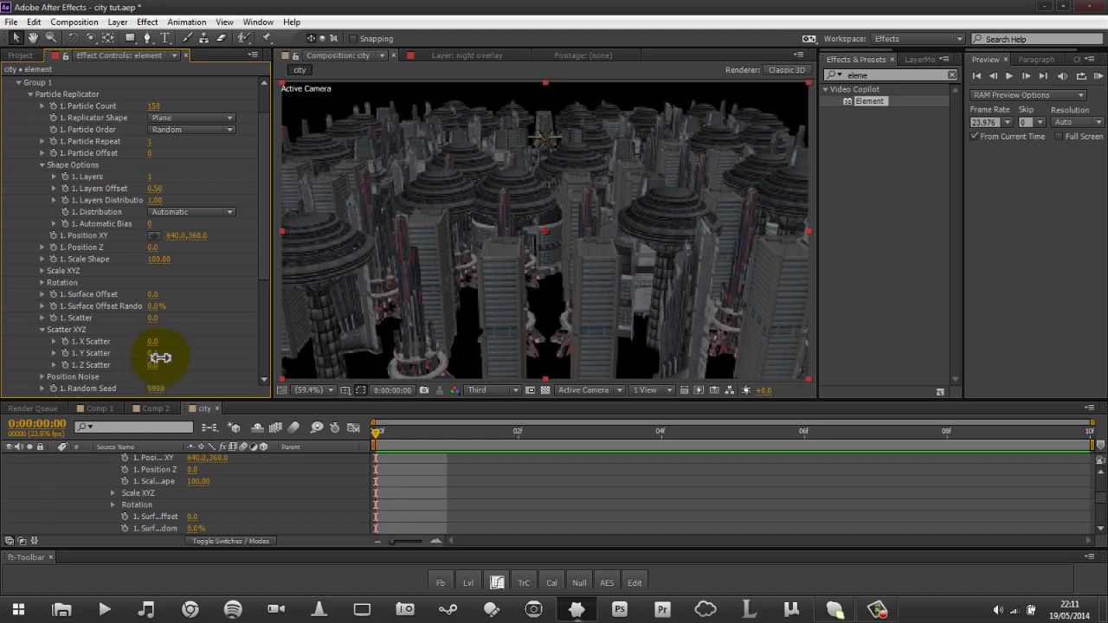
pyautogui.moveTo(160, 357); pyautogui.dragTo(175, 359)
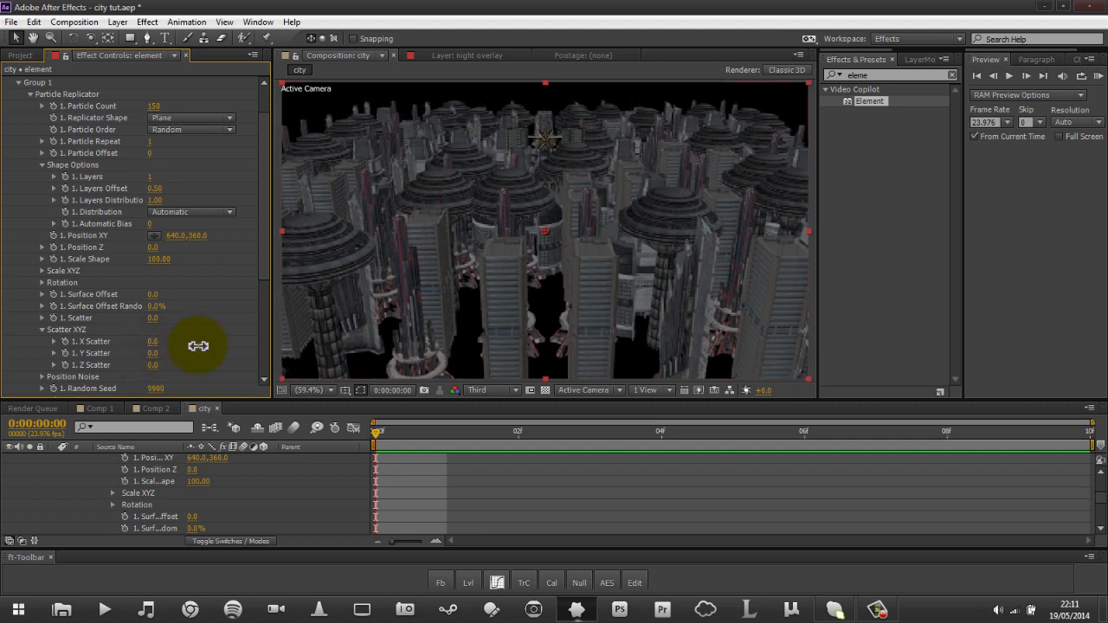
pyautogui.moveTo(197, 345); pyautogui.dragTo(223, 351)
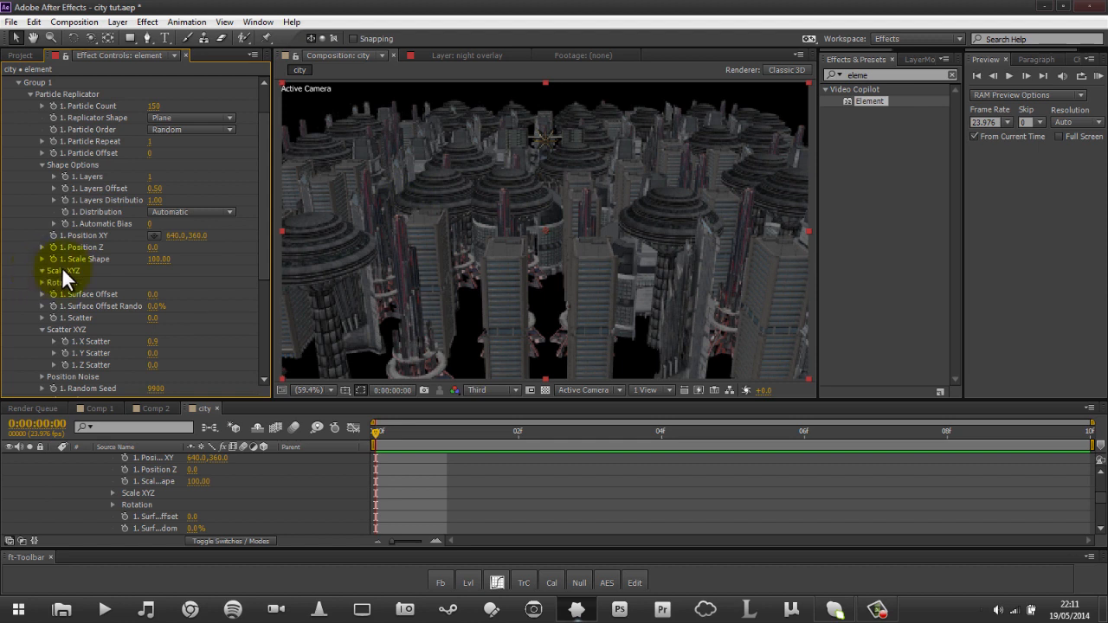
# Try stretching the Group 1 X Scale to 13.20 in the Scale XYZ settings, and undo the change.
pyautogui.click(61, 272)
pyautogui.moveTo(149, 284); pyautogui.dragTo(233, 274)
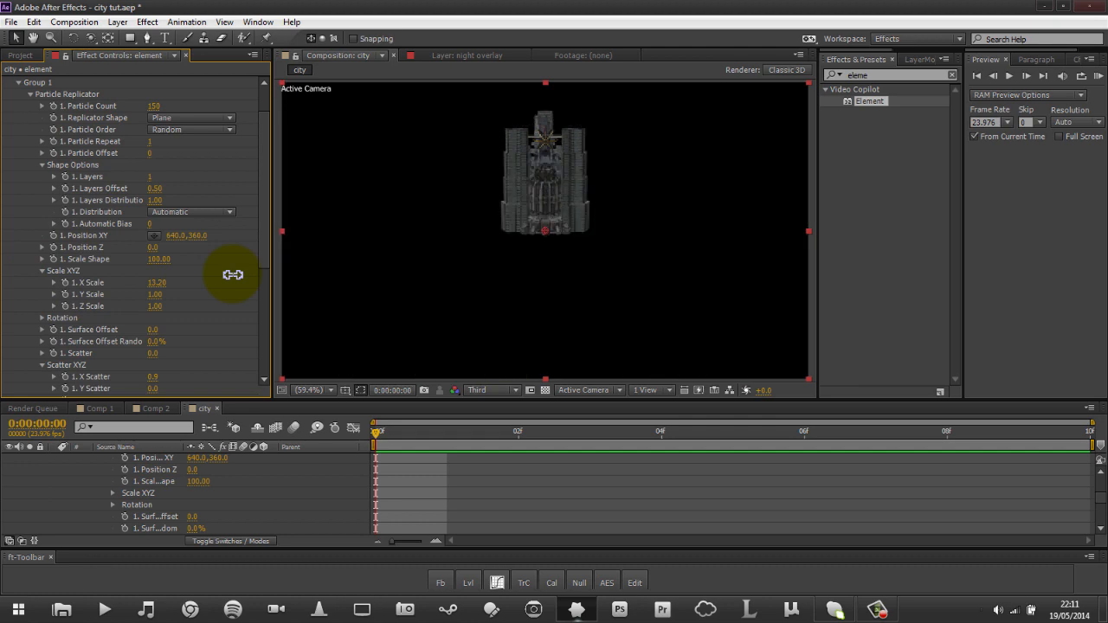
pyautogui.hotkey('ctrl', 'z')
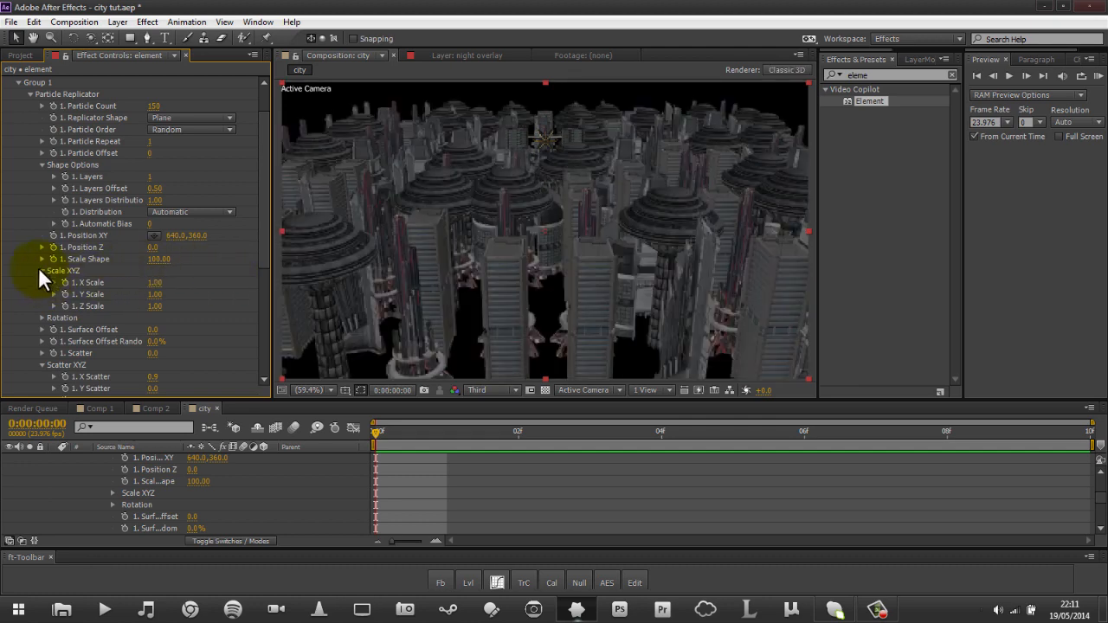
pyautogui.click(40, 269)
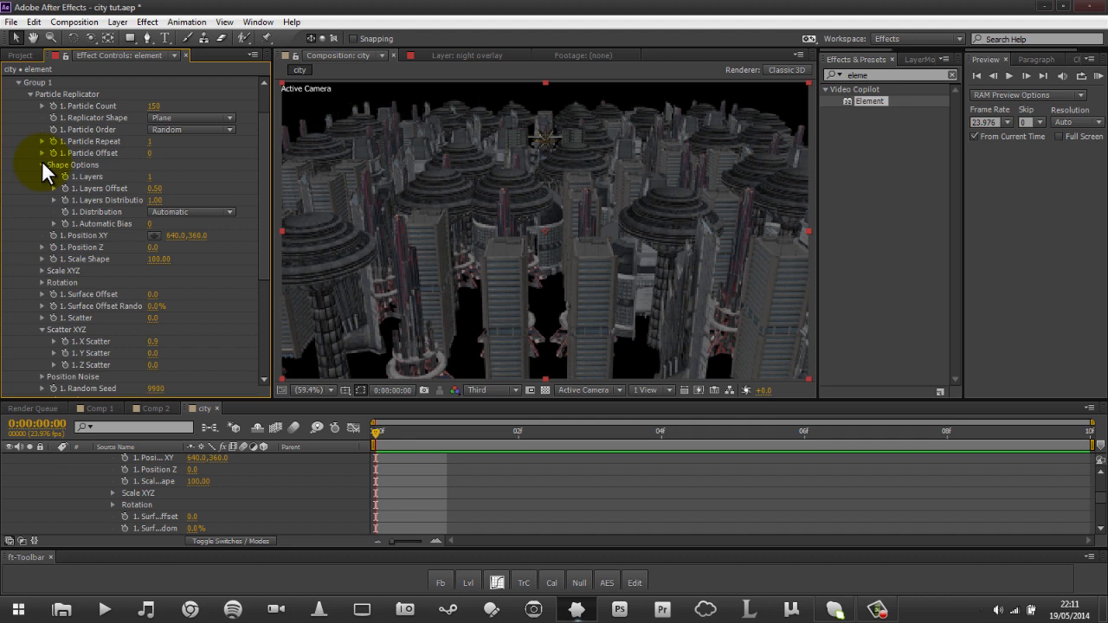
# In the Group 1 Particle Look settings, set Particle Size to 10.75 and Particle Size Random to 24%.
pyautogui.click(42, 165)
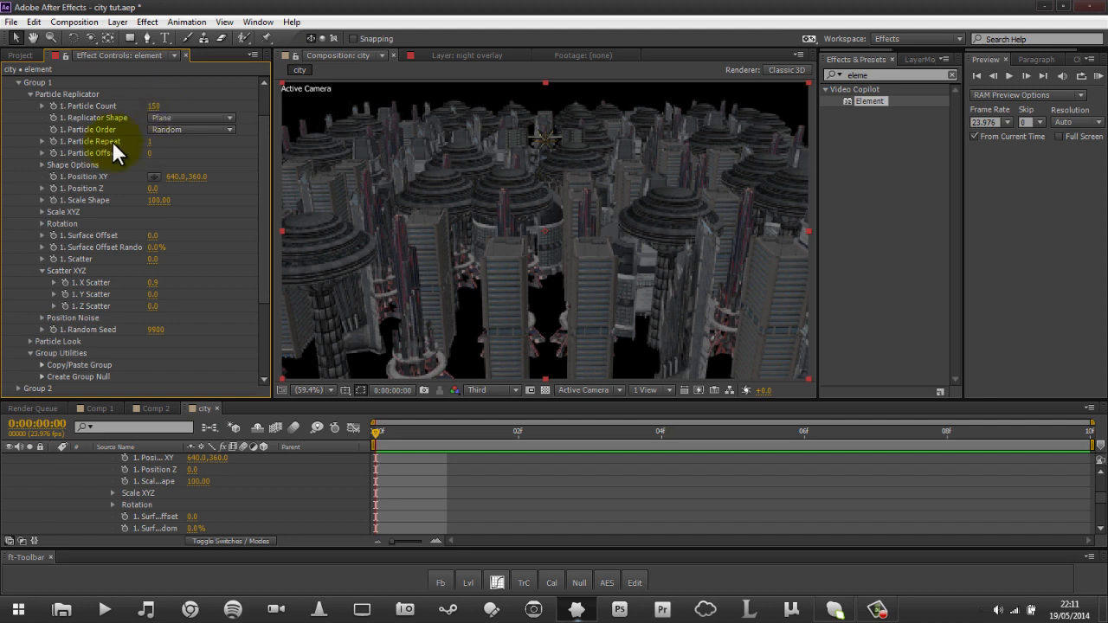
pyautogui.click(30, 95)
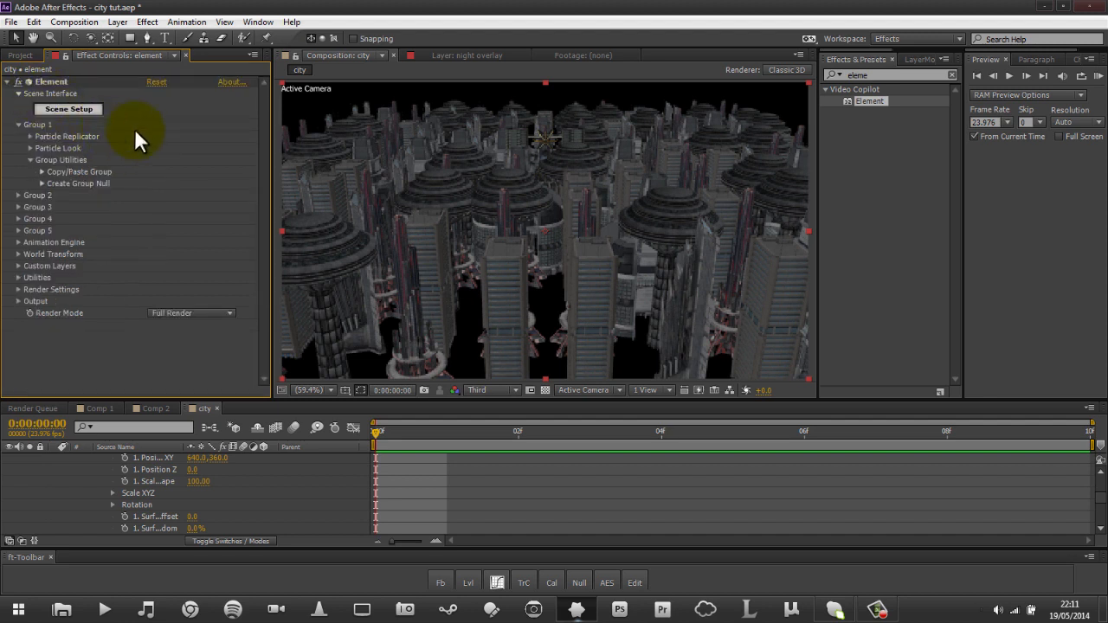
pyautogui.click(30, 148)
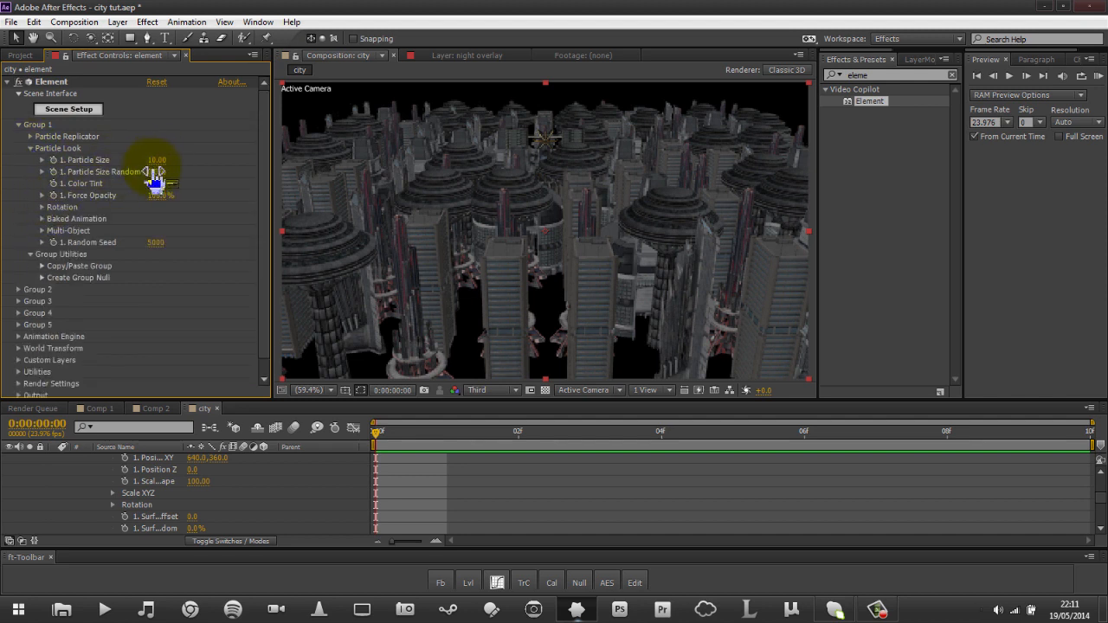
pyautogui.moveTo(163, 171)
pyautogui.mouseDown()
pyautogui.moveTo(188, 174)
pyautogui.moveTo(153, 179)
pyautogui.moveTo(168, 185)
pyautogui.mouseUp()
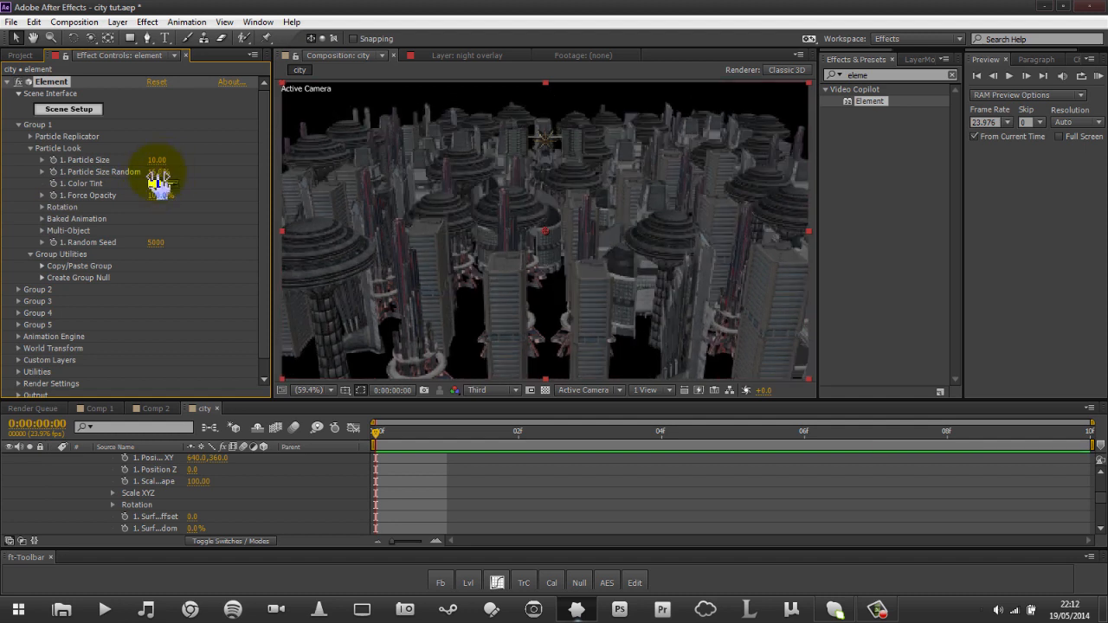
pyautogui.moveTo(158, 173); pyautogui.dragTo(69, 162)
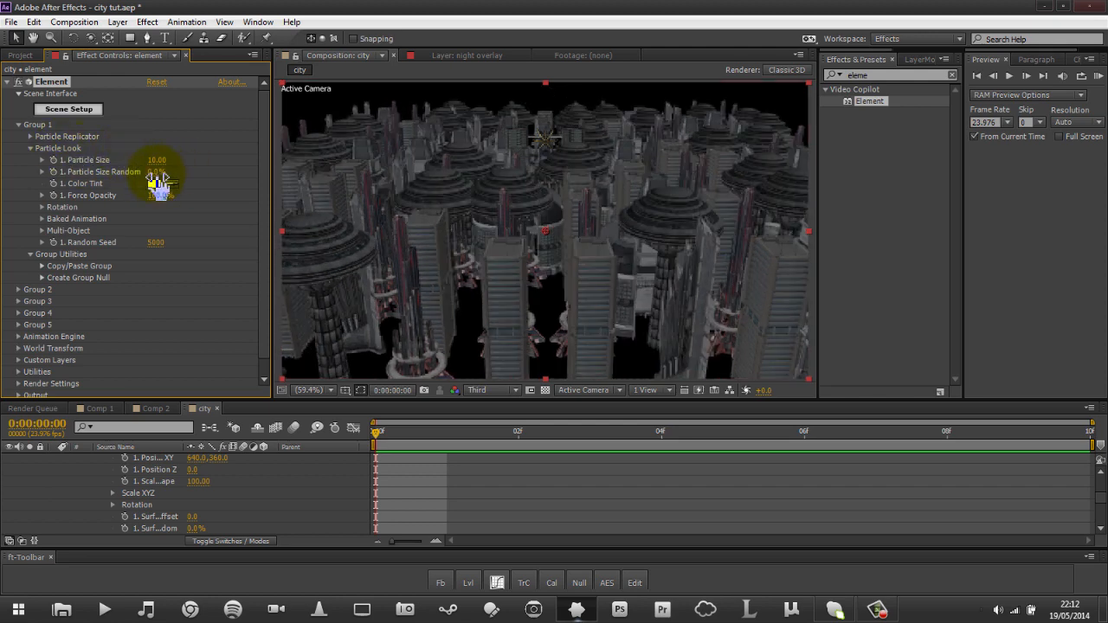
pyautogui.moveTo(153, 173); pyautogui.dragTo(162, 172)
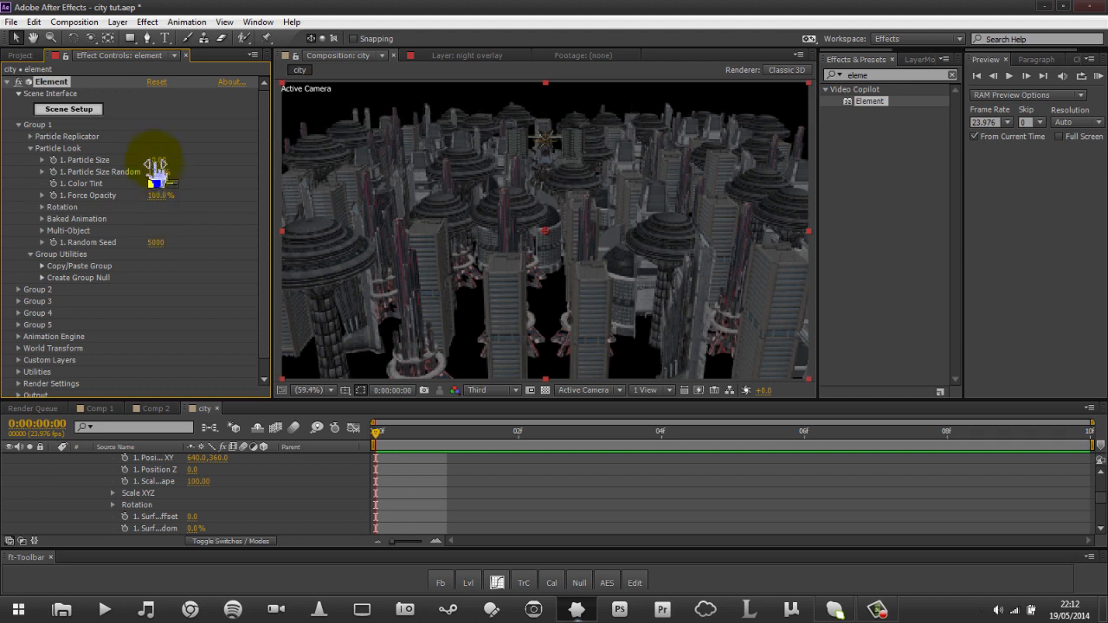
pyautogui.moveTo(158, 160); pyautogui.dragTo(203, 153)
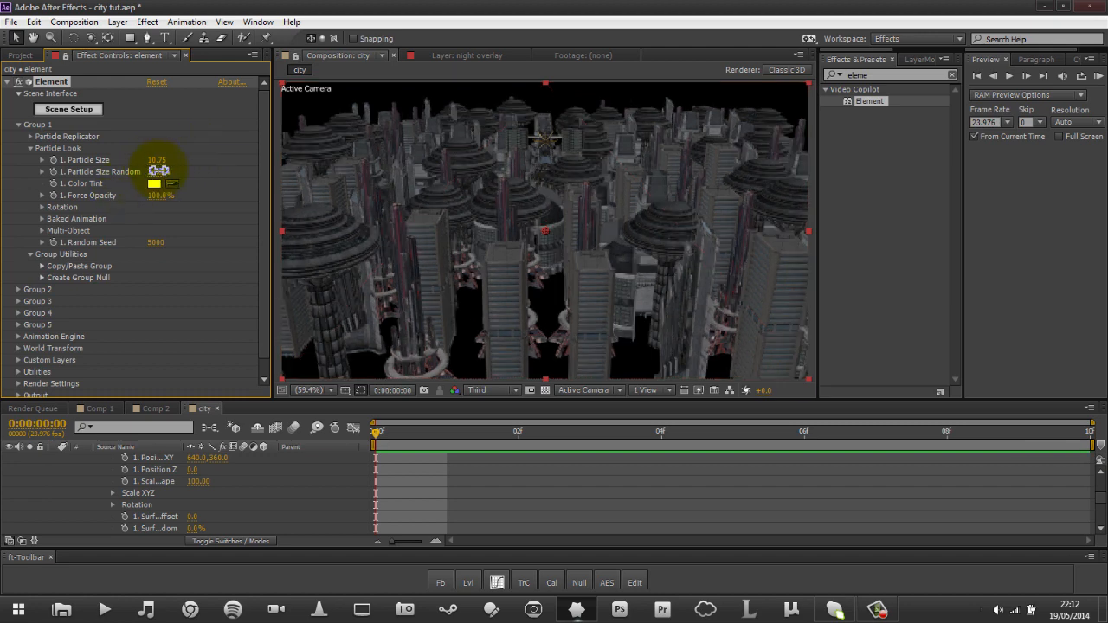
pyautogui.moveTo(159, 171); pyautogui.dragTo(161, 173)
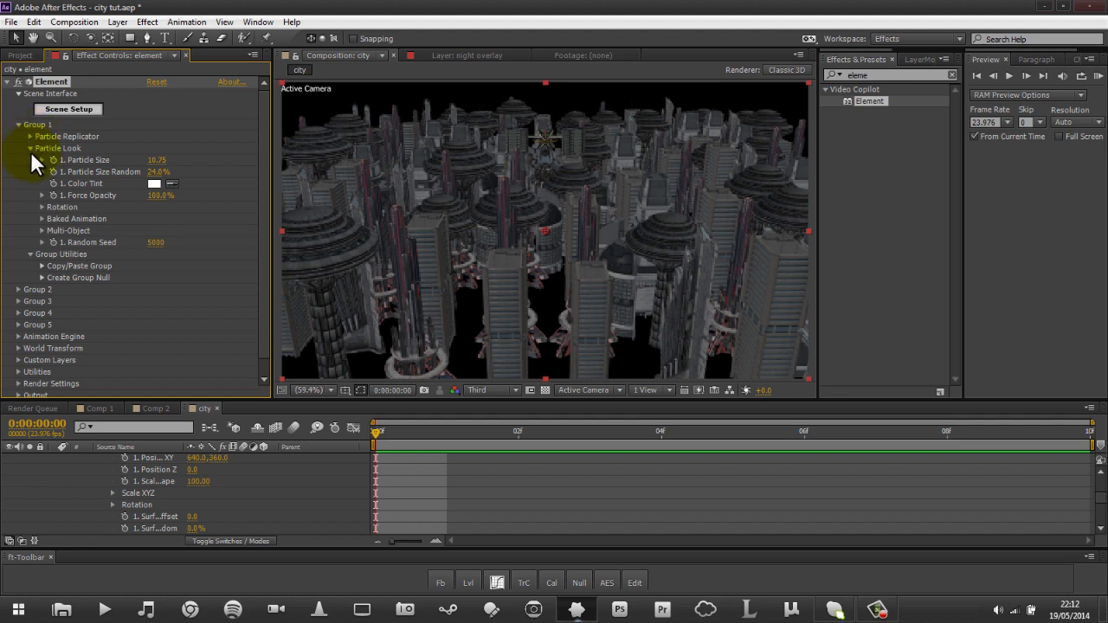
# Set the Group 1 Y Rotation under Randomize Angle to 90° so the buildings face varied directions.
pyautogui.click(43, 208)
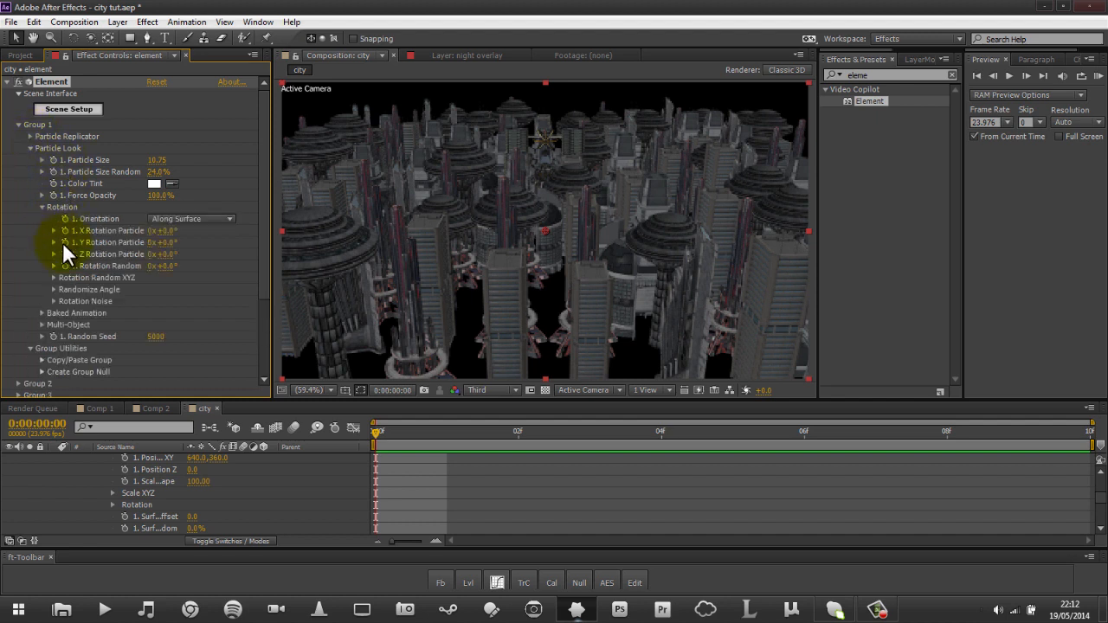
pyautogui.click(54, 289)
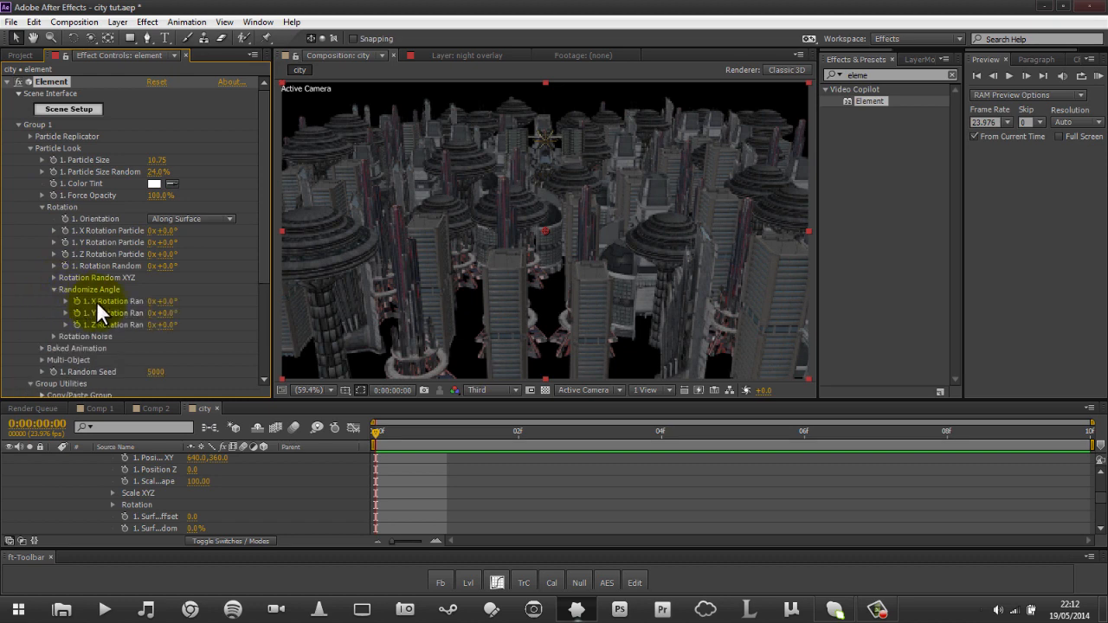
pyautogui.click(166, 314)
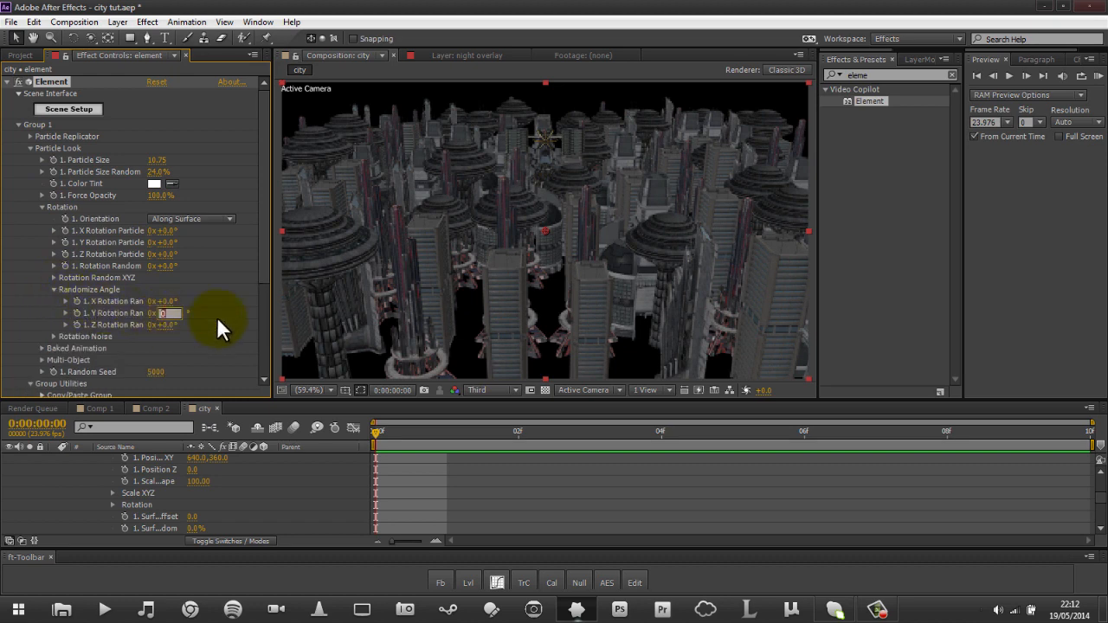
pyautogui.write('90')
pyautogui.press('Return')
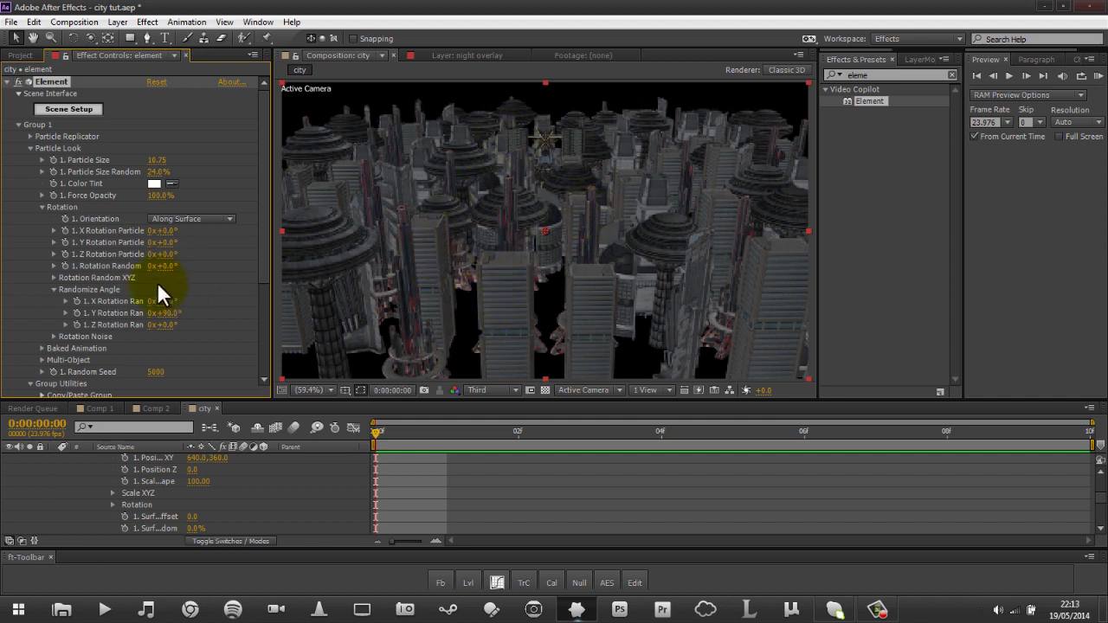
pyautogui.click(54, 290)
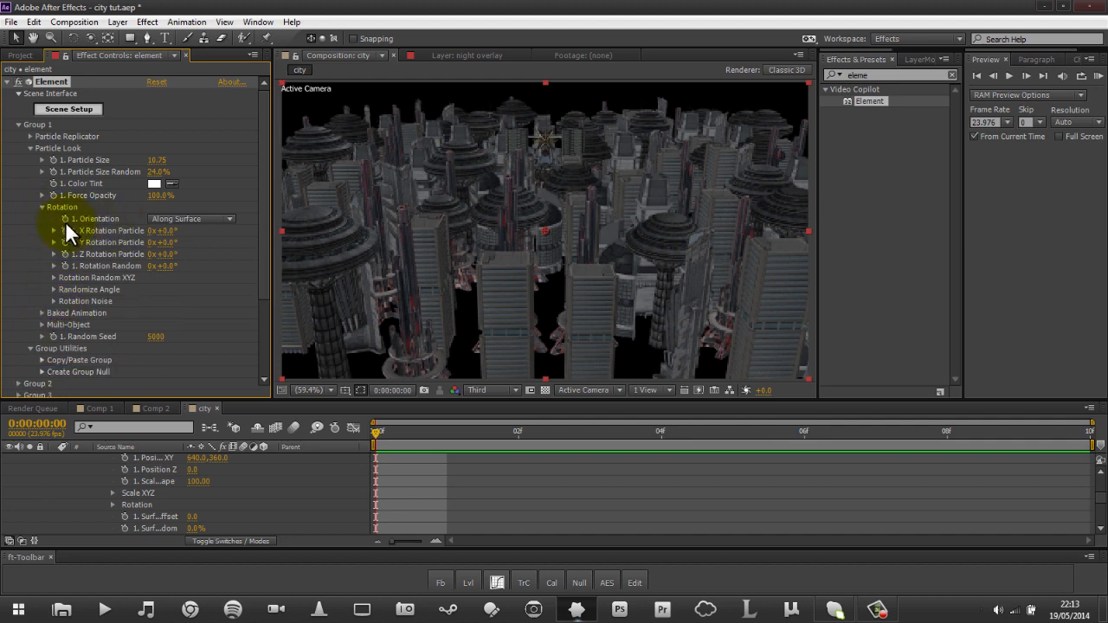
pyautogui.click(42, 207)
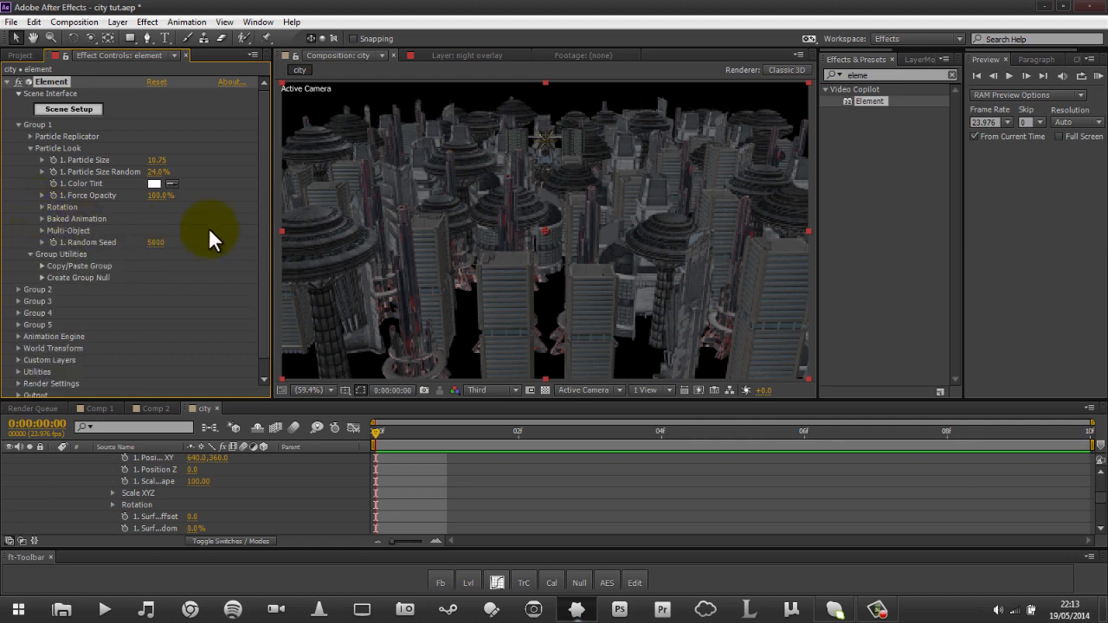
# Set the Group 2 Replicator Shape to Plane in its Particle Replicator settings.
pyautogui.moveTo(260, 210); pyautogui.dragTo(268, 65)
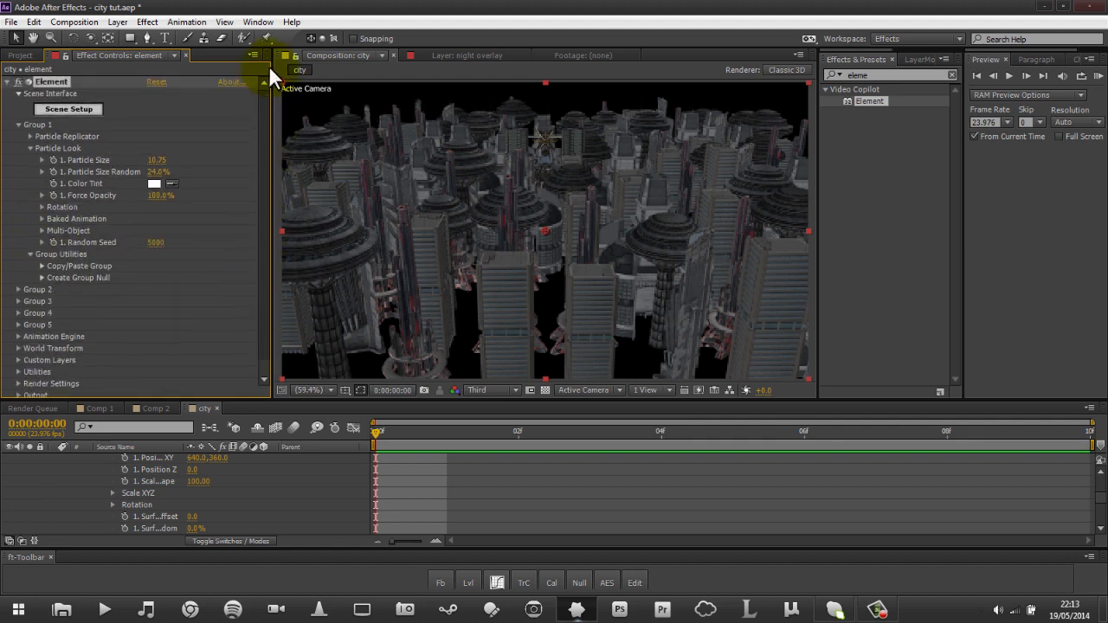
pyautogui.click(19, 126)
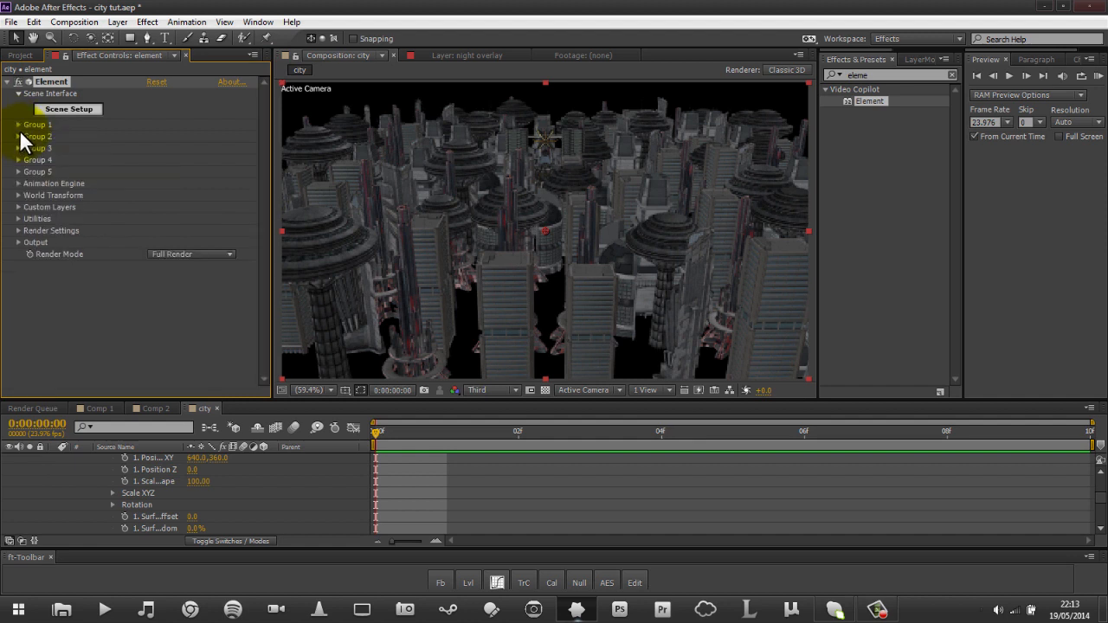
pyautogui.click(18, 137)
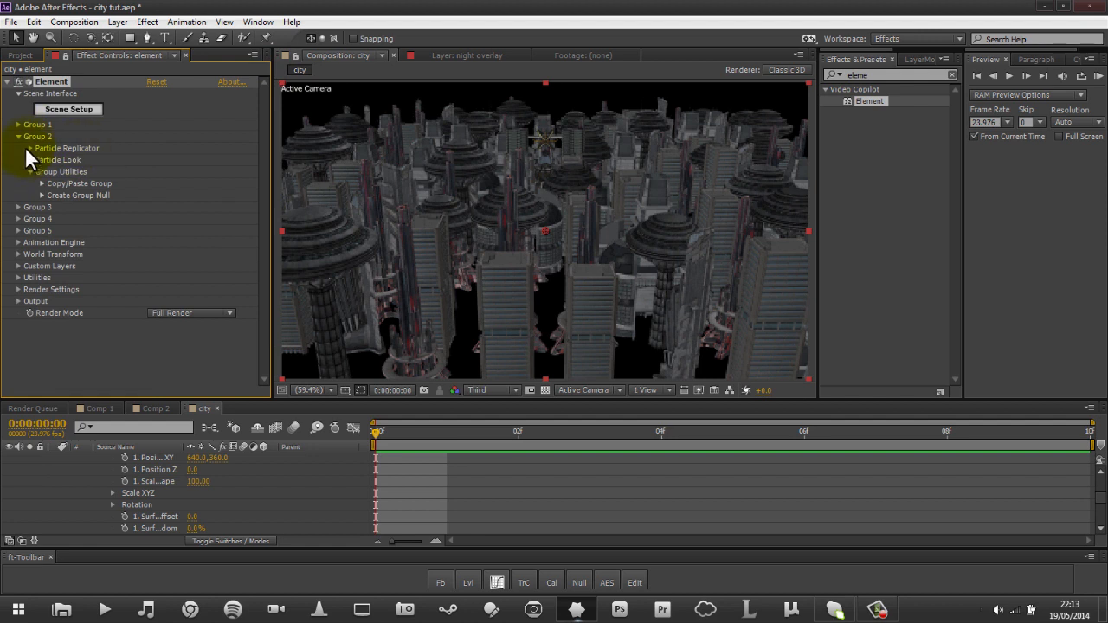
pyautogui.click(31, 148)
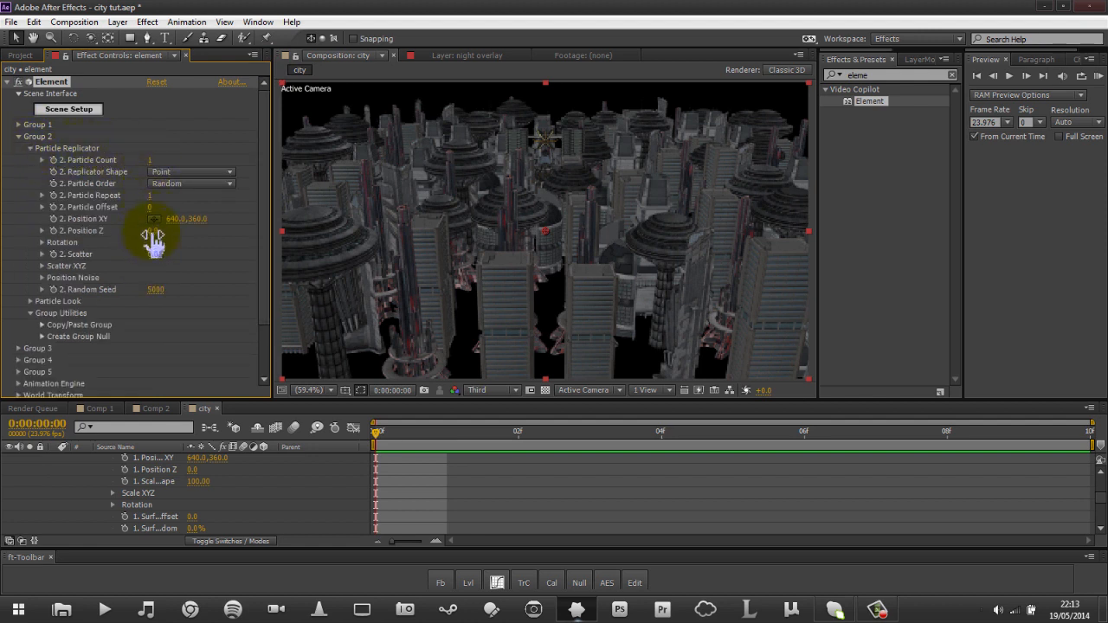
pyautogui.click(163, 172)
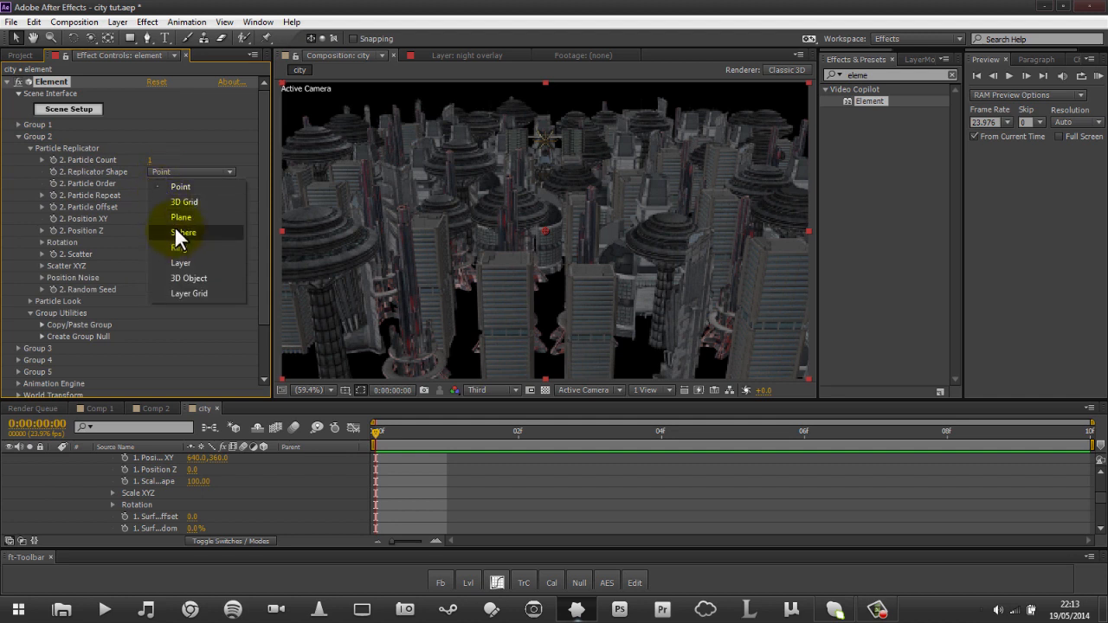
pyautogui.click(174, 217)
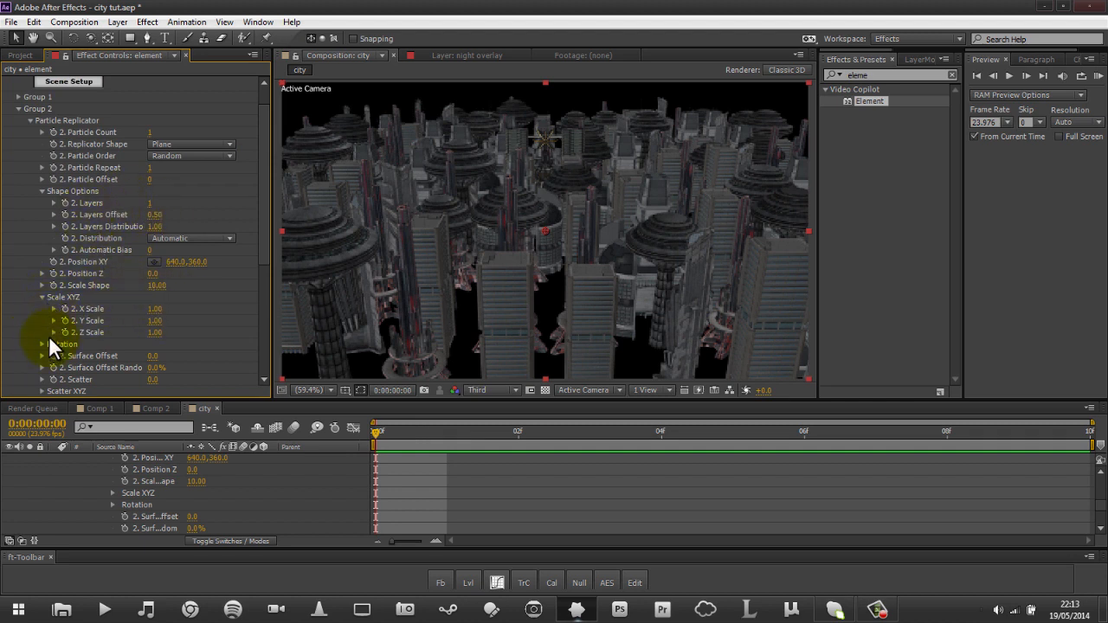
# Enlarge the Group 2 Particle Size to 19.52 in its Particle Look settings.
pyautogui.click(30, 120)
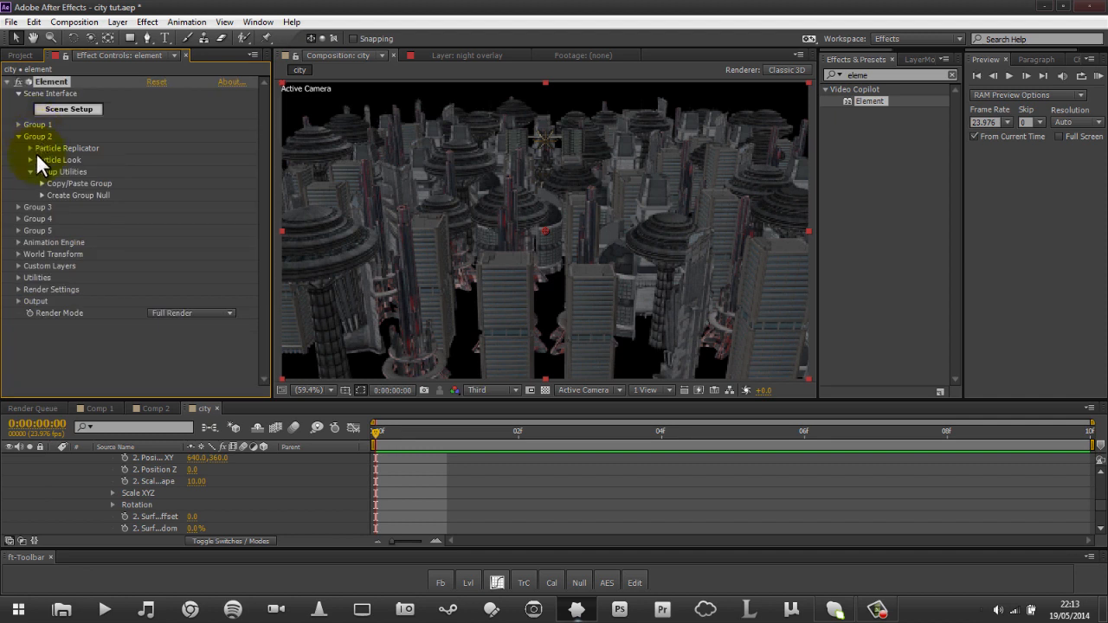
pyautogui.click(30, 160)
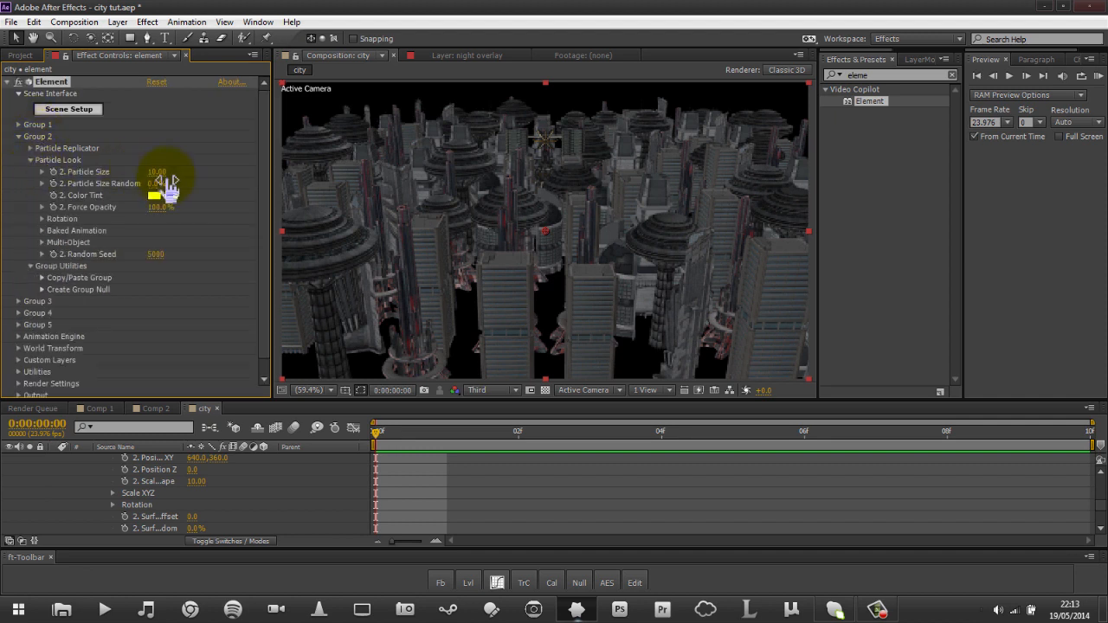
pyautogui.moveTo(161, 180); pyautogui.dragTo(771, 129)
# Bring the camera closer to the buildings with the camera tools and undo the last camera move.
pyautogui.press('c')
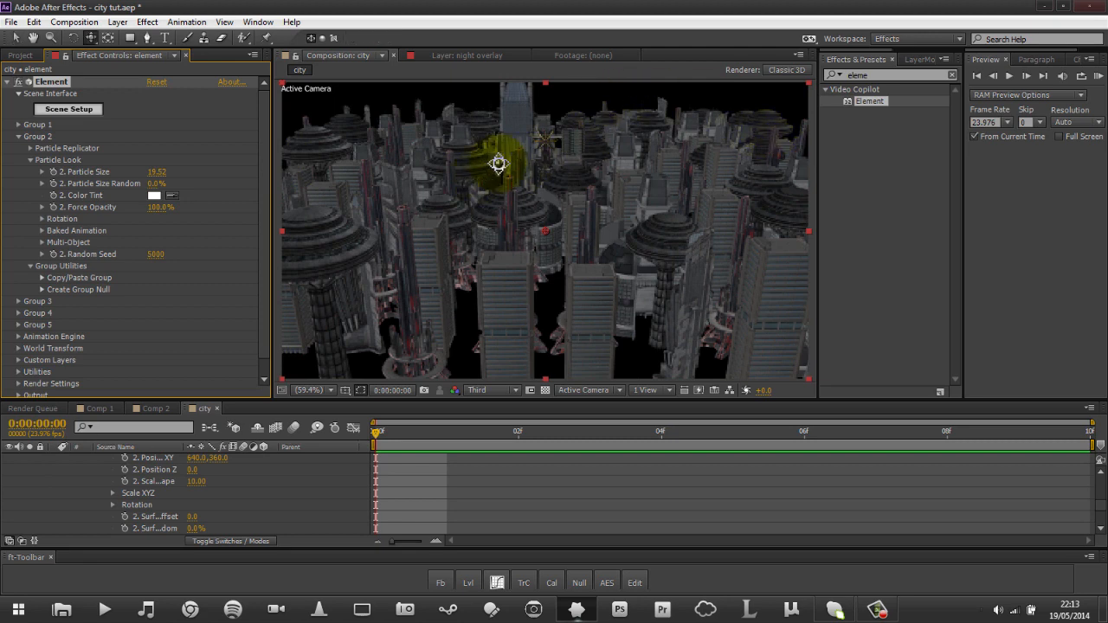
pyautogui.moveTo(515, 140); pyautogui.dragTo(525, 216)
pyautogui.hotkey('ctrl', 'z')
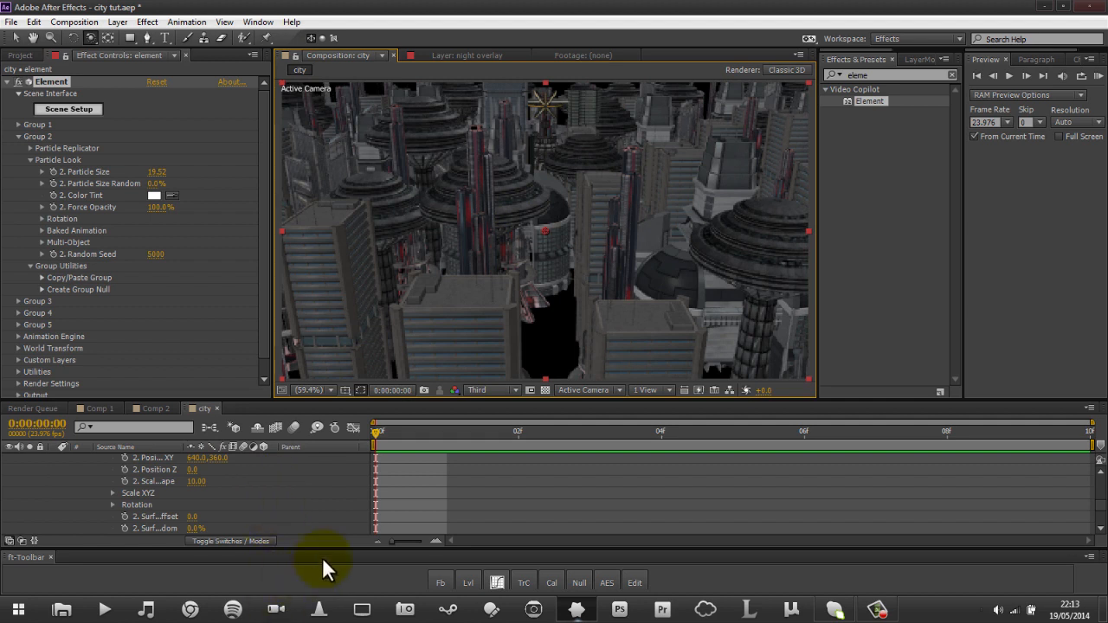
# Set the Y value of Camera 1's Point of Interest to 132 in its Transform properties.
pyautogui.scroll(3, 234, 485)
pyautogui.scroll(5, 223, 498)
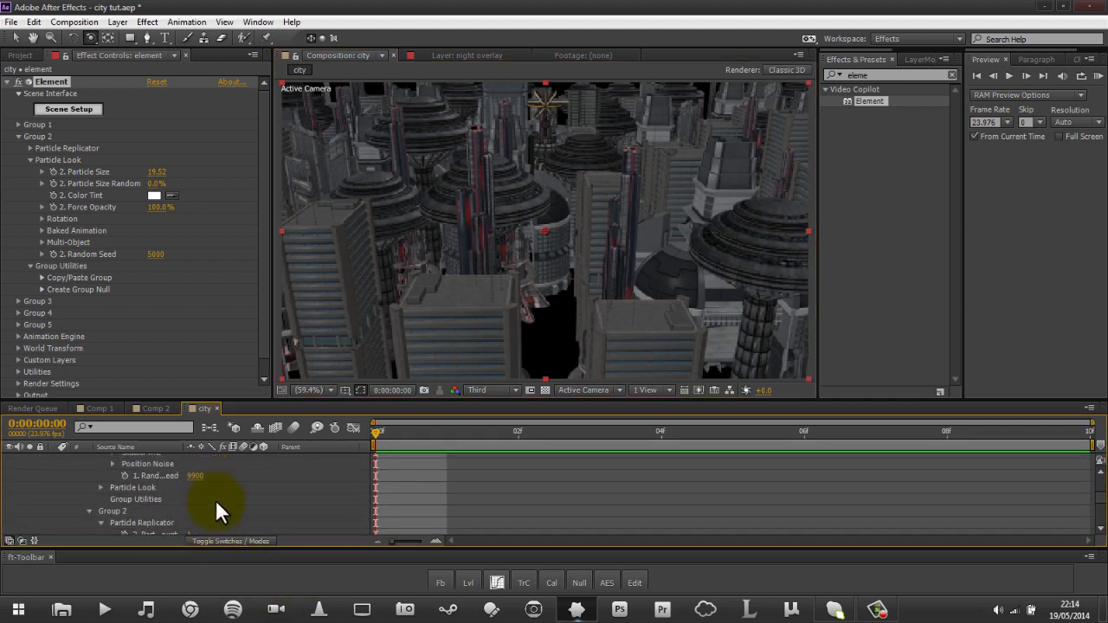
pyautogui.scroll(3, 173, 502)
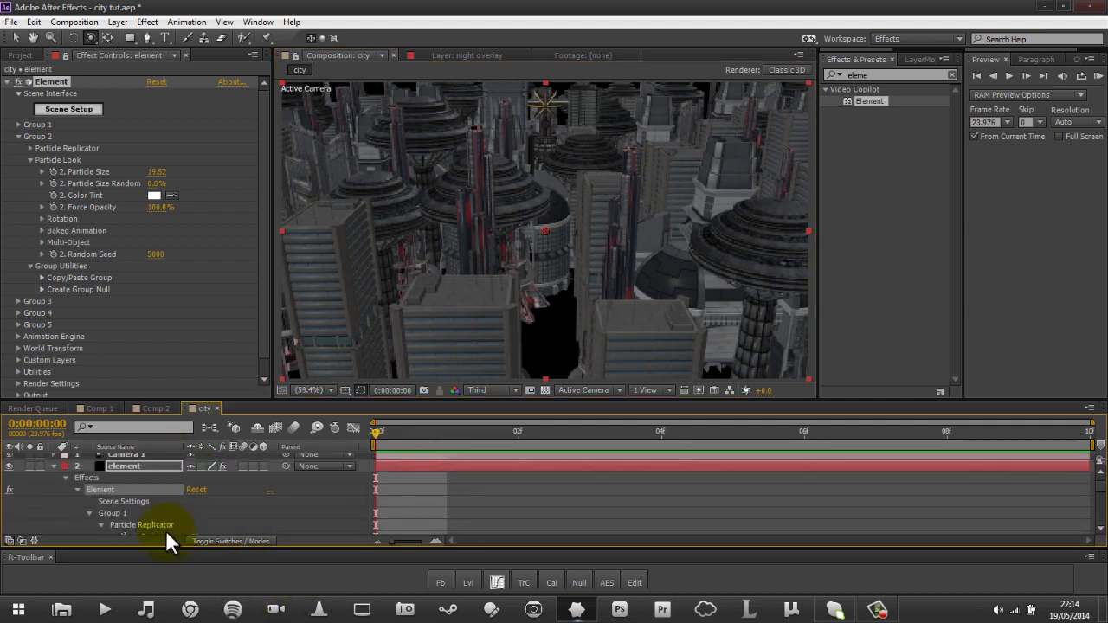
pyautogui.click(55, 471)
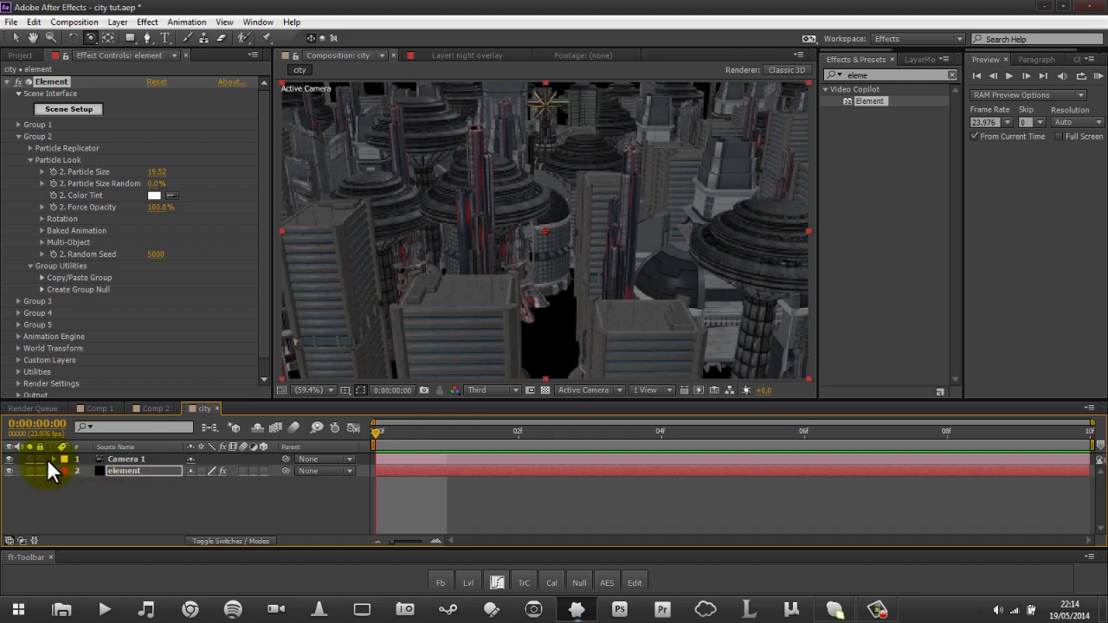
pyautogui.click(52, 458)
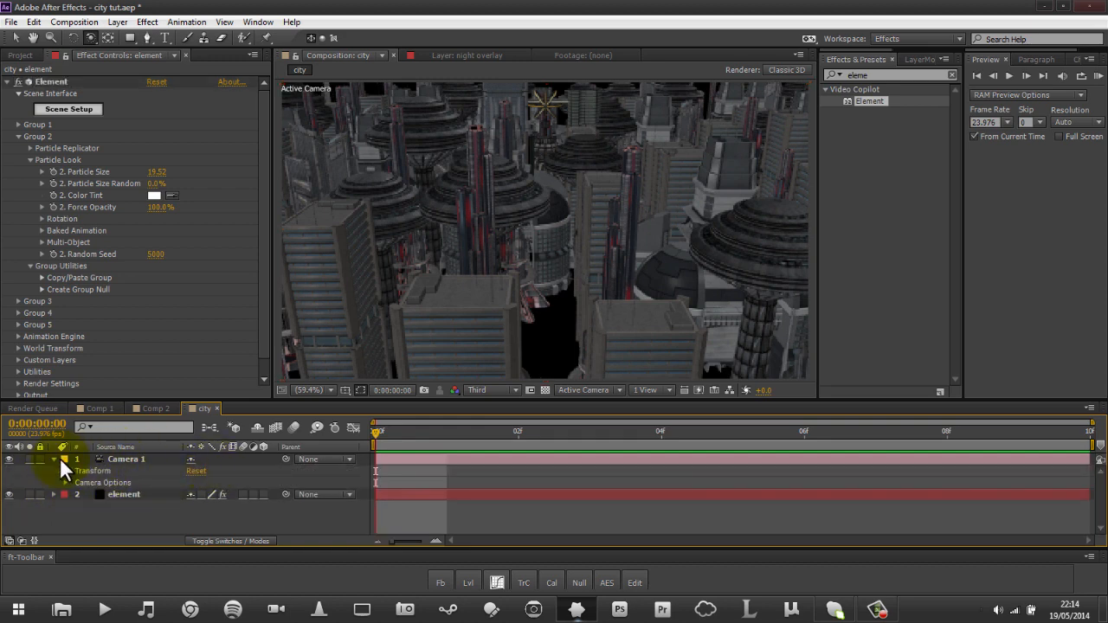
pyautogui.click(67, 471)
pyautogui.scroll(-1, 89, 472)
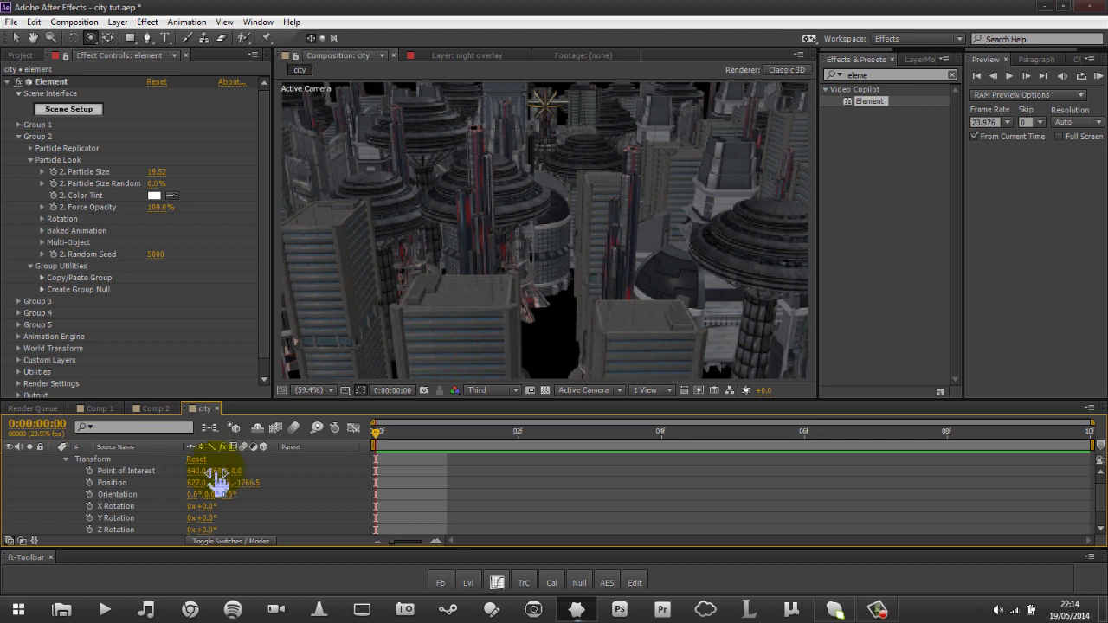
pyautogui.click(166, 474)
pyautogui.moveTo(166, 474); pyautogui.dragTo(161, 470)
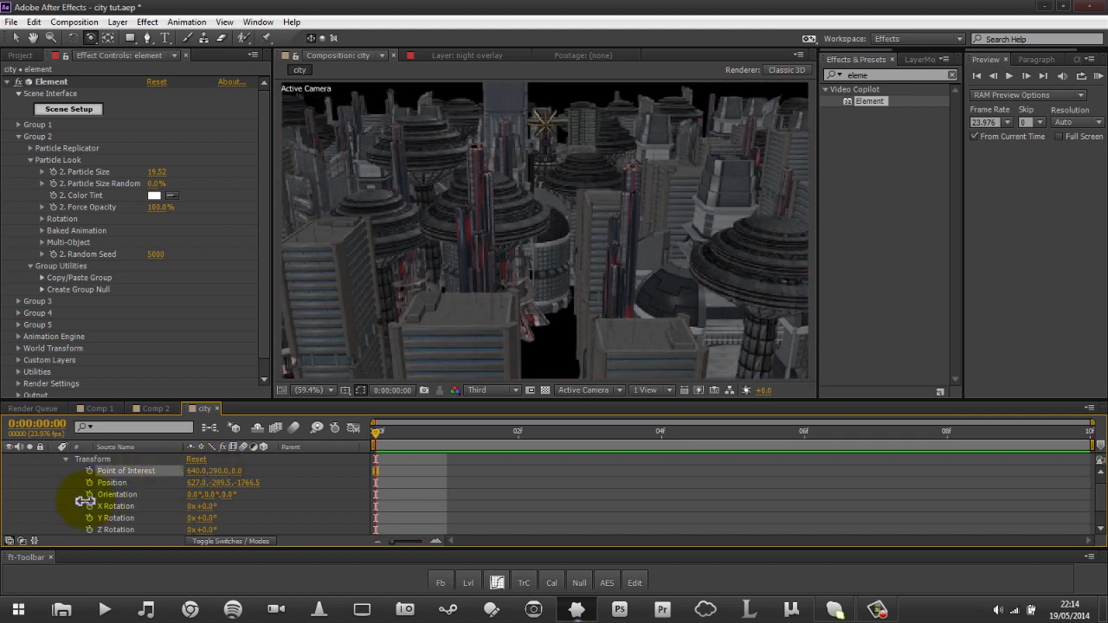
pyautogui.moveTo(85, 501); pyautogui.dragTo(8, 528)
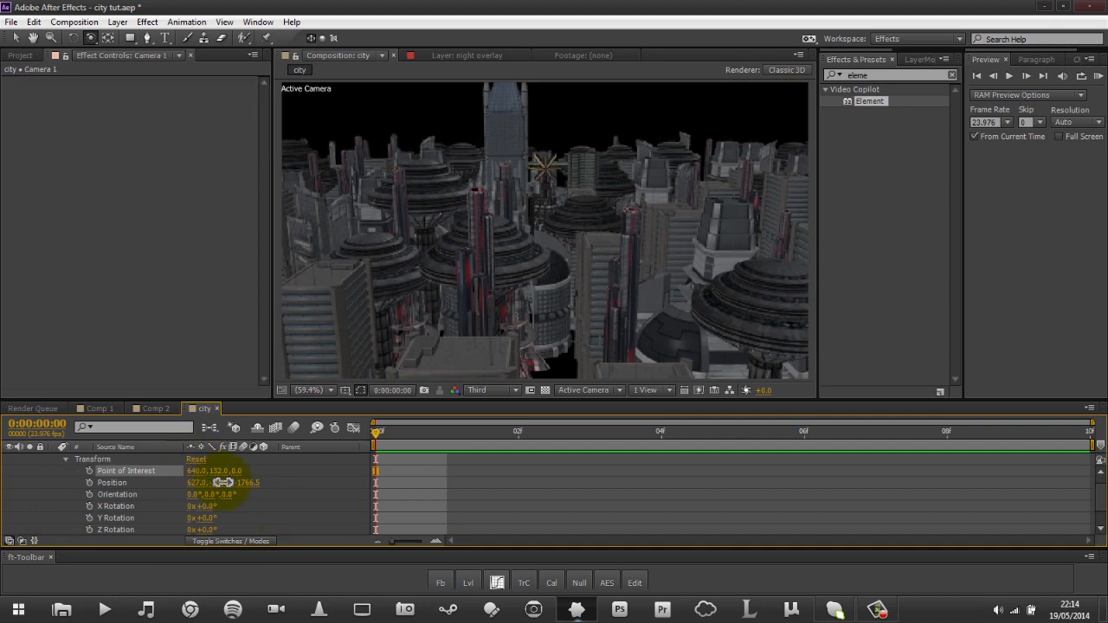
# Try a different Y Position for Camera 1, and undo the change.
pyautogui.moveTo(223, 483); pyautogui.dragTo(154, 475)
pyautogui.hotkey('ctrl', 'z')
pyautogui.hotkey('ctrl', 'z')
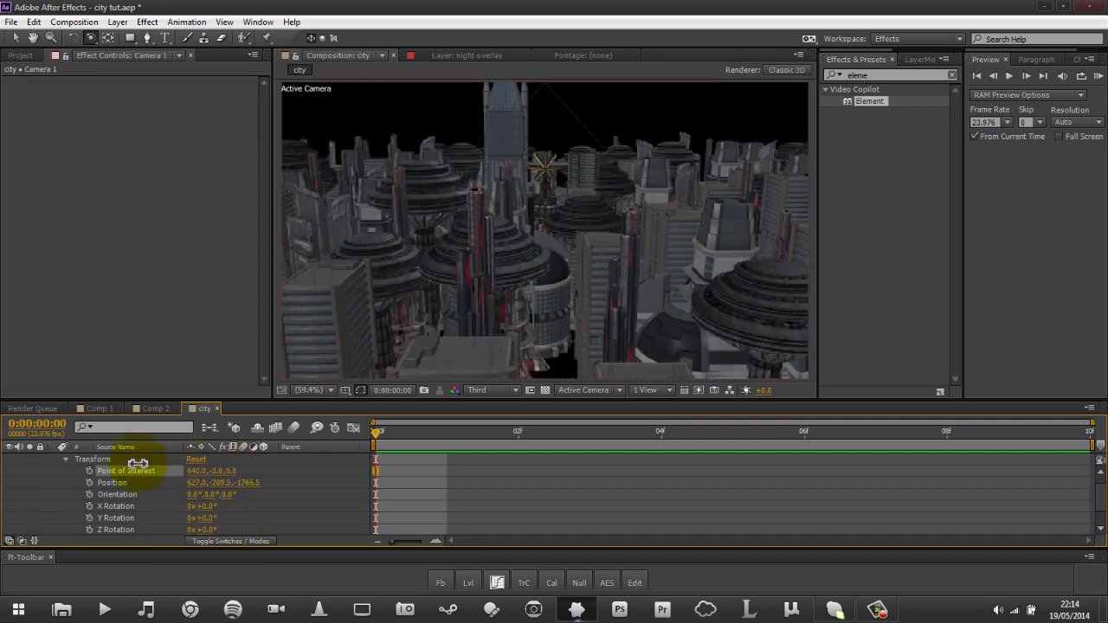
# Set the Y value of Camera 1's Point of Interest to -26 and collapse the camera's properties.
pyautogui.moveTo(138, 464); pyautogui.dragTo(108, 472)
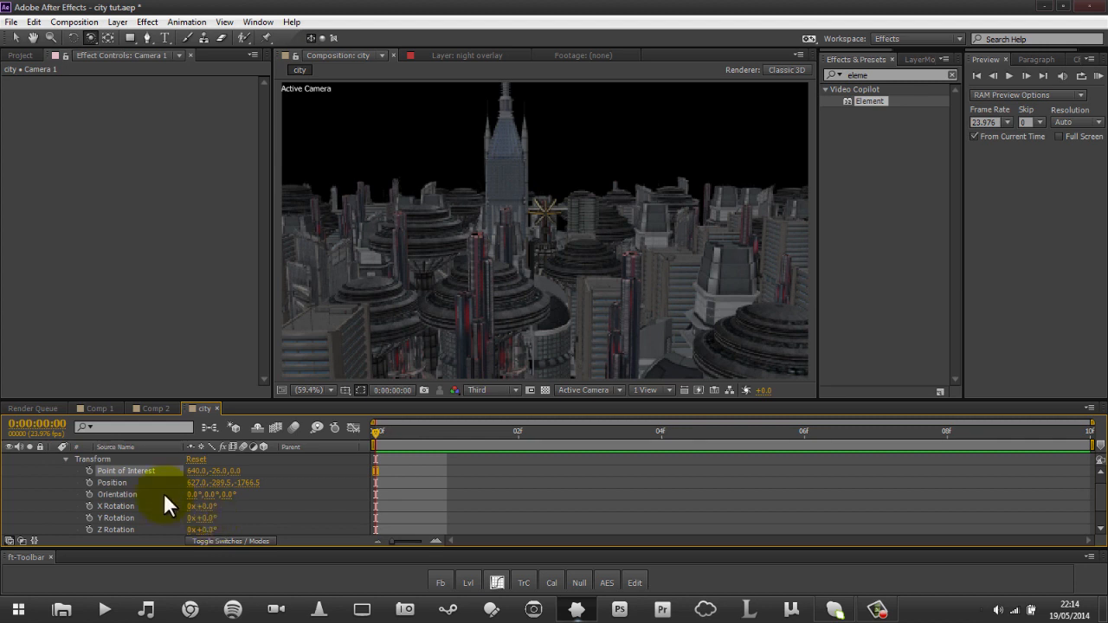
pyautogui.moveTo(267, 401); pyautogui.dragTo(278, 355)
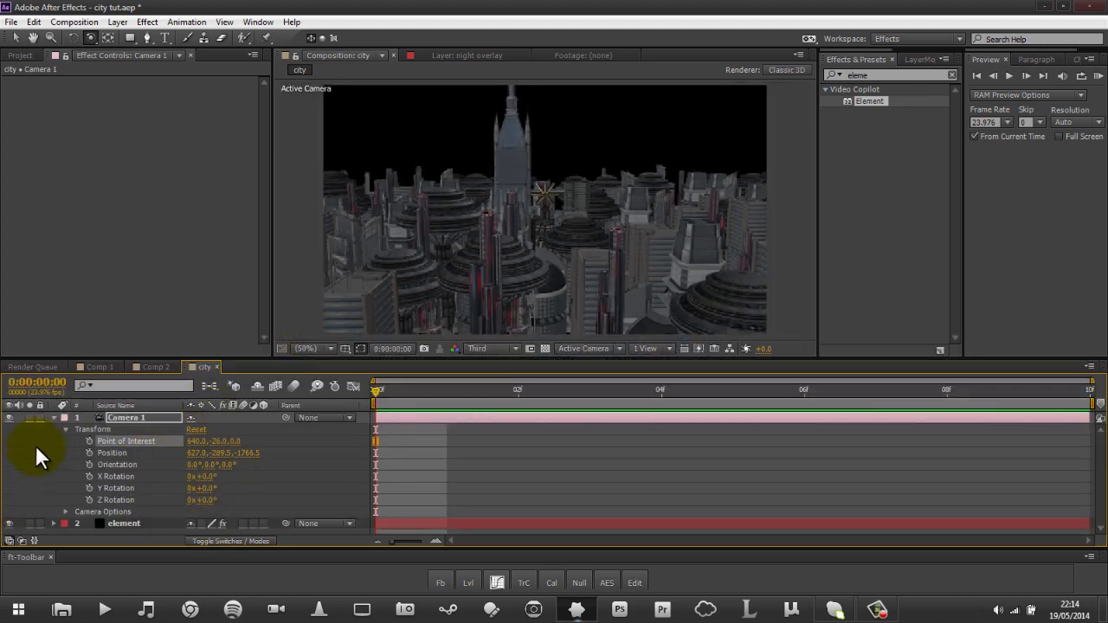
pyautogui.click(53, 417)
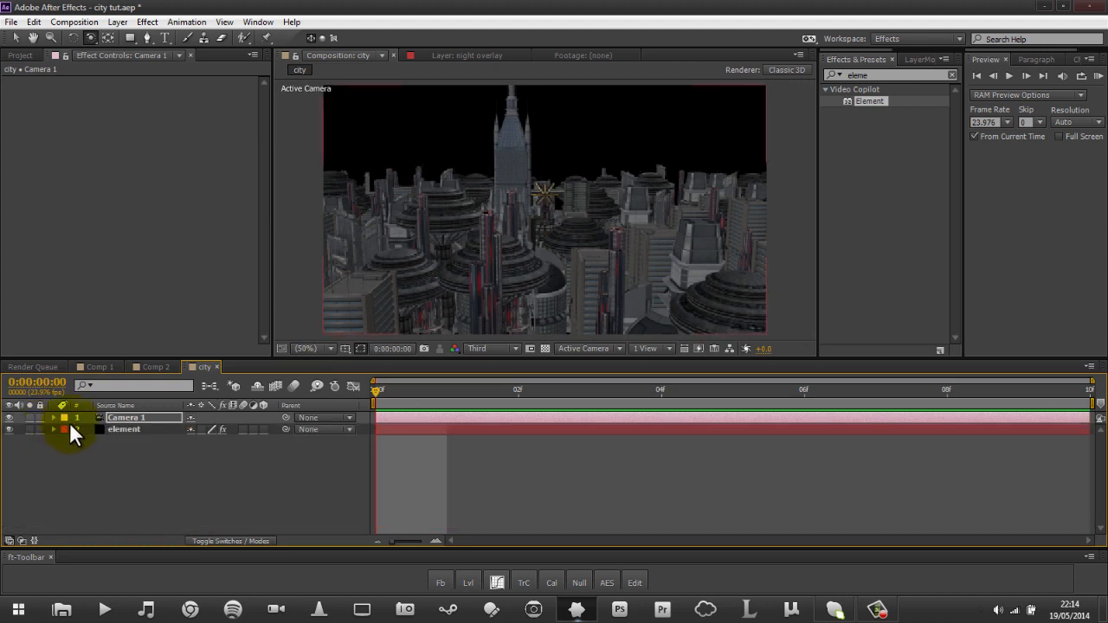
# Set the element layer's Group 2 Particle Size to 20.23 and its Y Rotation Particle to 179°.
pyautogui.click(118, 429)
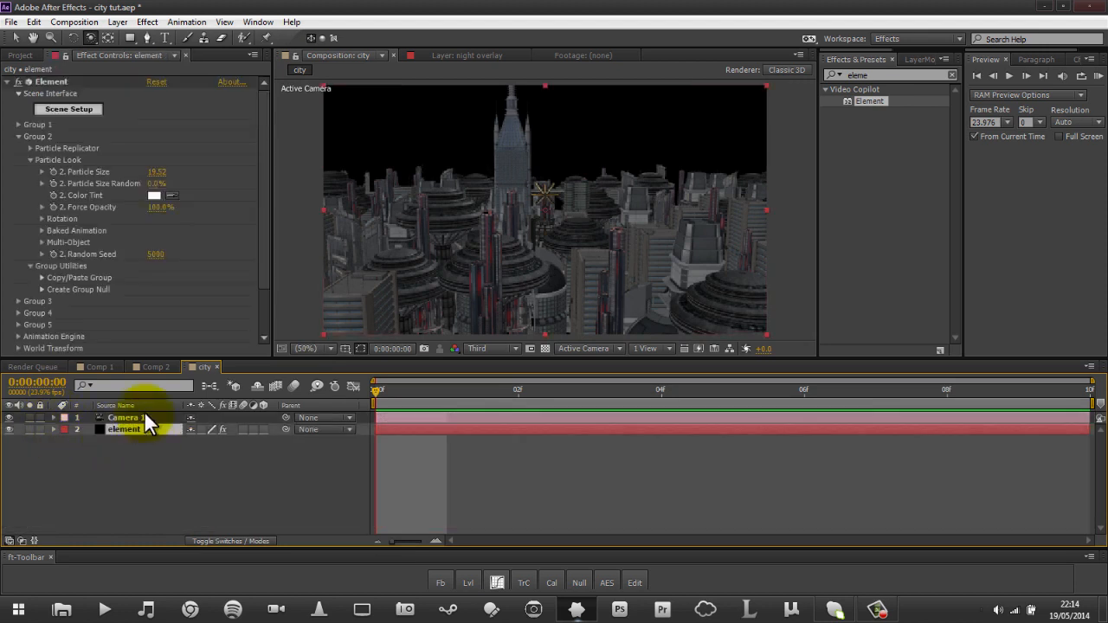
pyautogui.moveTo(159, 173); pyautogui.dragTo(213, 170)
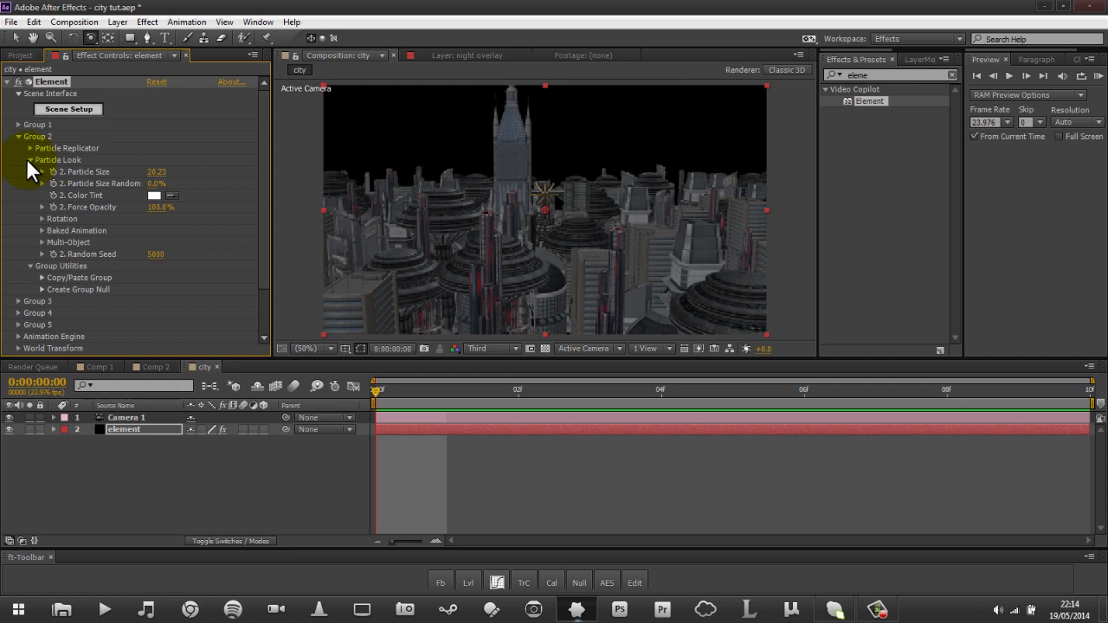
pyautogui.click(41, 219)
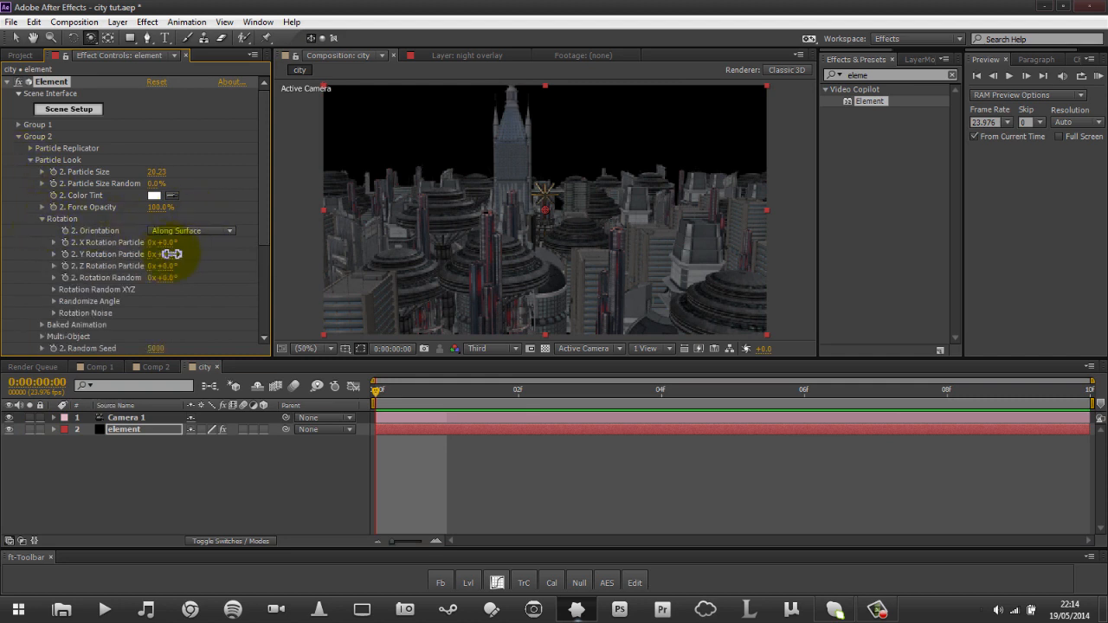
pyautogui.moveTo(163, 252); pyautogui.dragTo(284, 245)
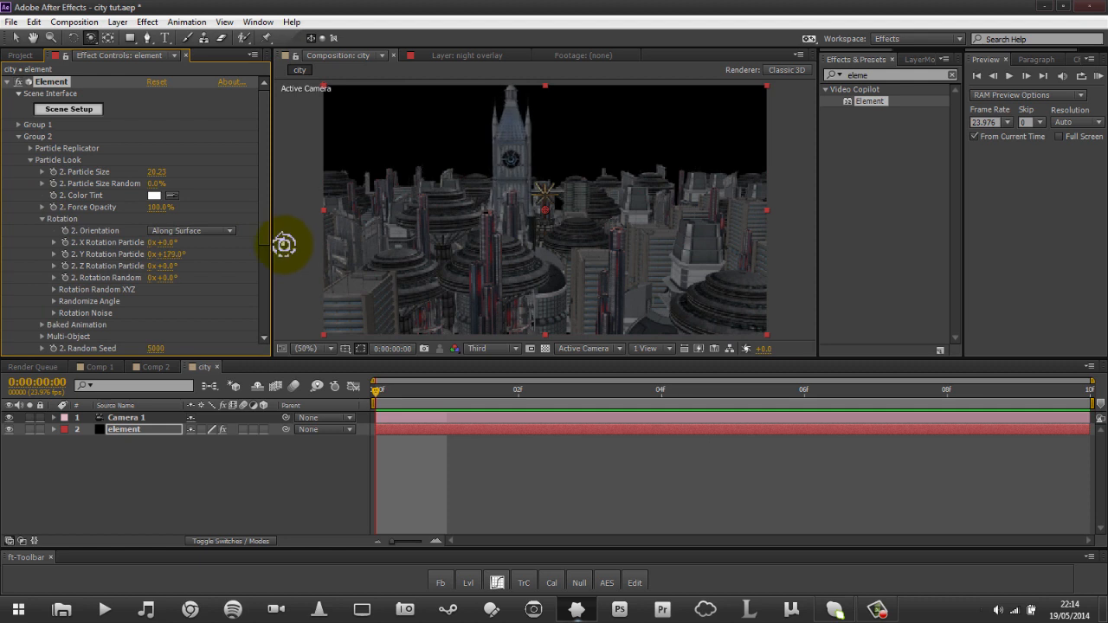
pyautogui.click(18, 137)
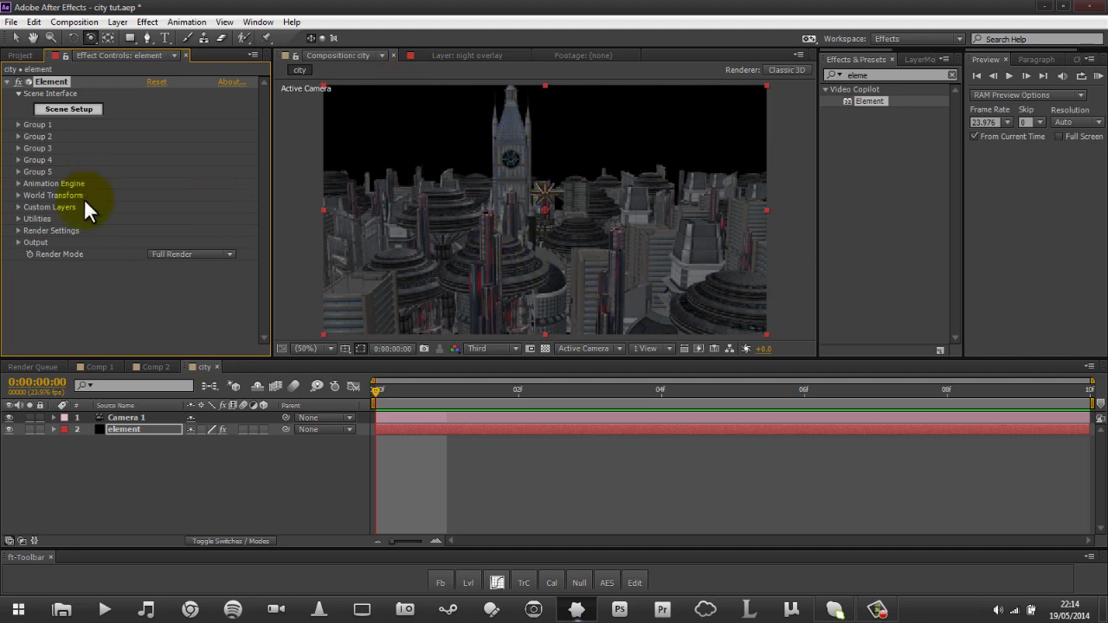
# Set the Group 3 Particle Size to 12.39 and its Particle Count to 3.
pyautogui.click(19, 148)
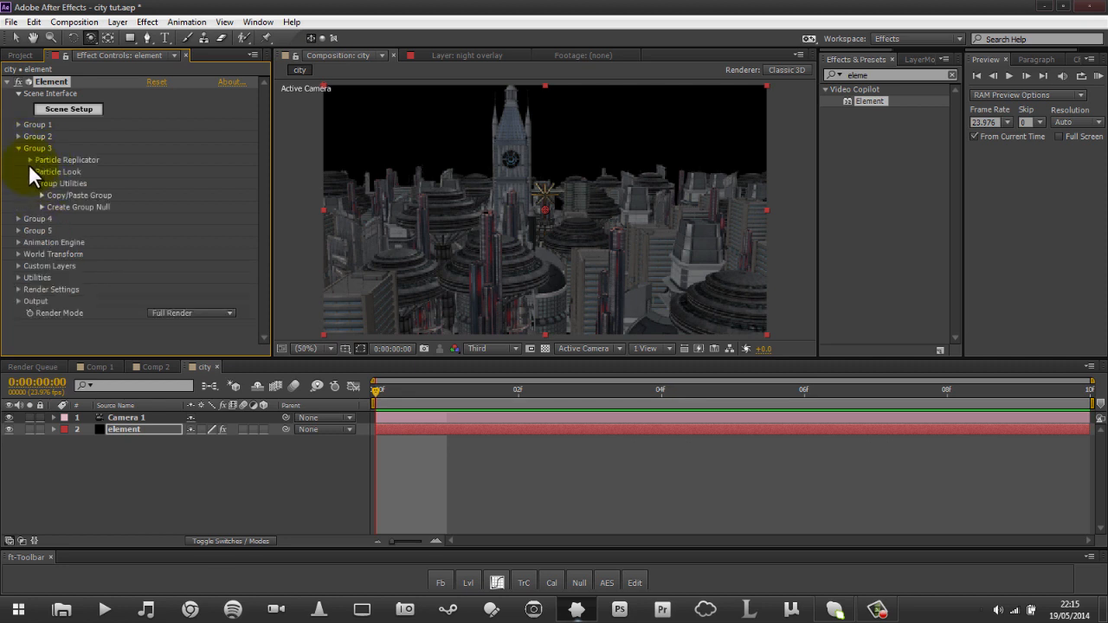
pyautogui.click(25, 167)
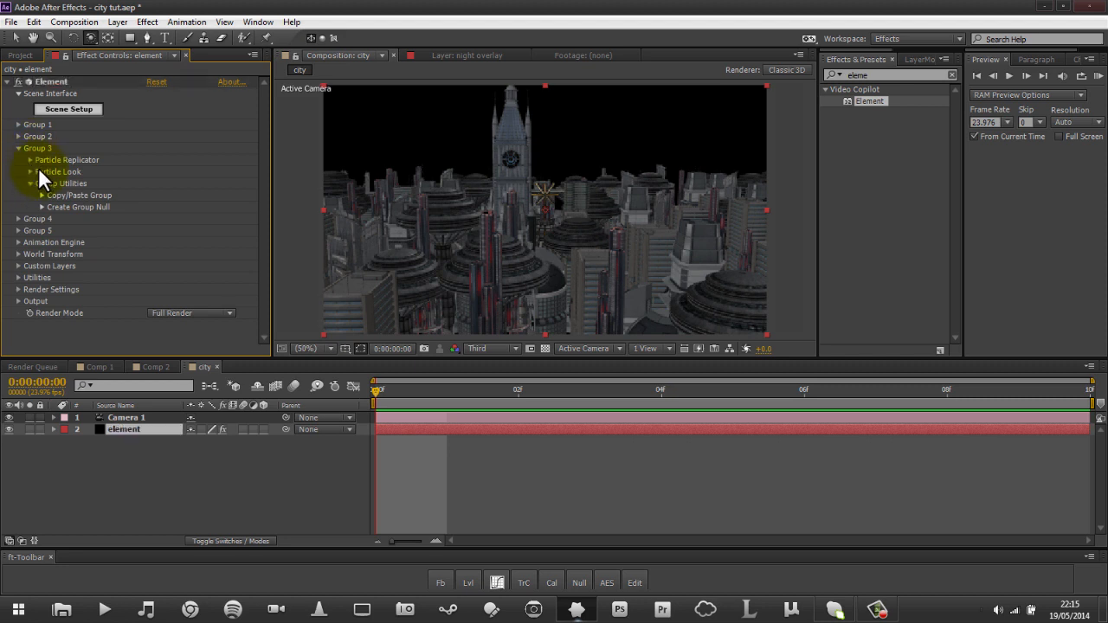
pyautogui.click(30, 171)
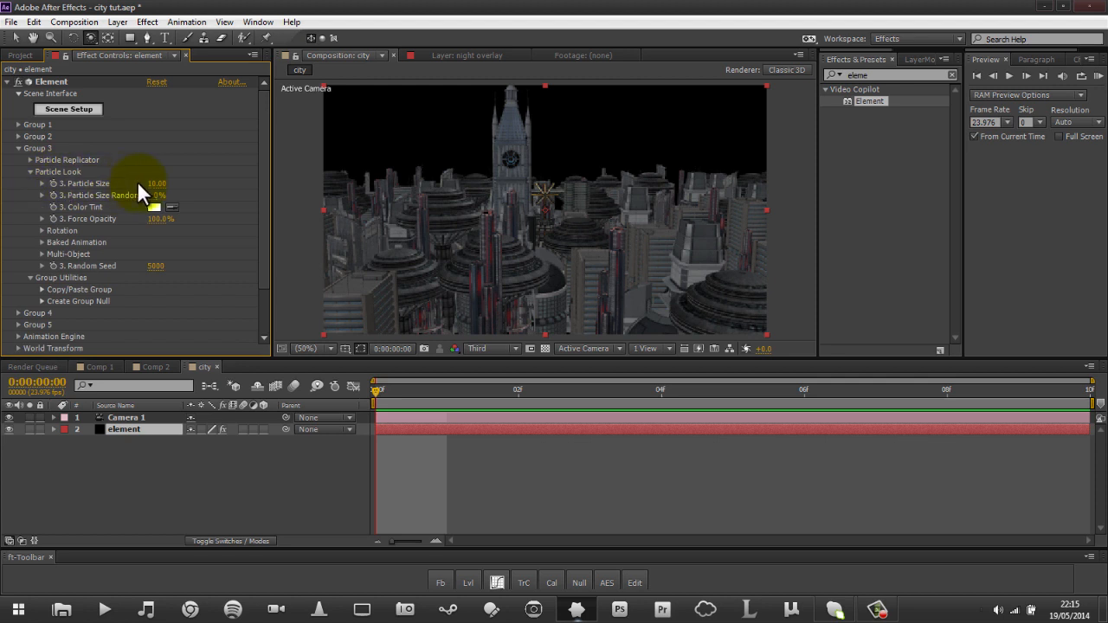
pyautogui.moveTo(154, 186); pyautogui.dragTo(263, 178)
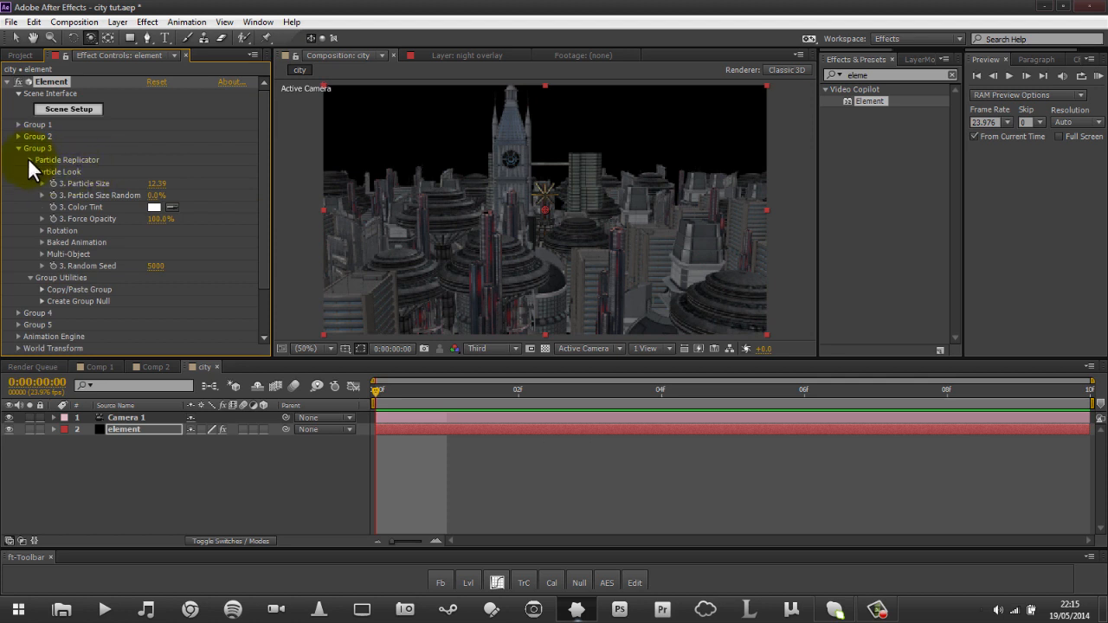
pyautogui.click(30, 159)
pyautogui.click(152, 173)
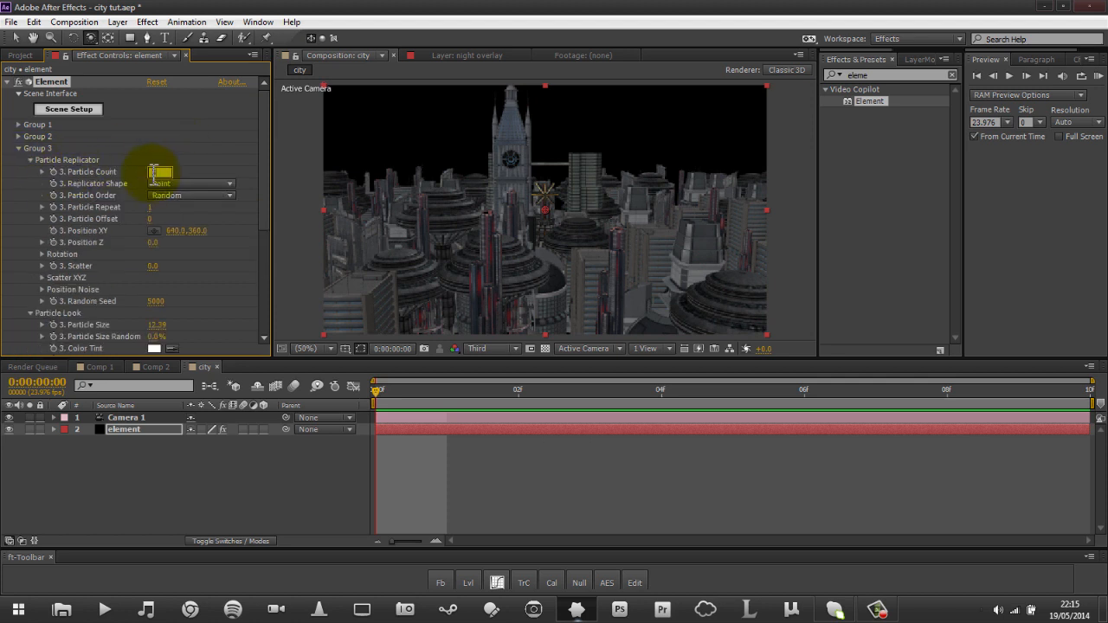
pyautogui.write('3')
pyautogui.press('Return')
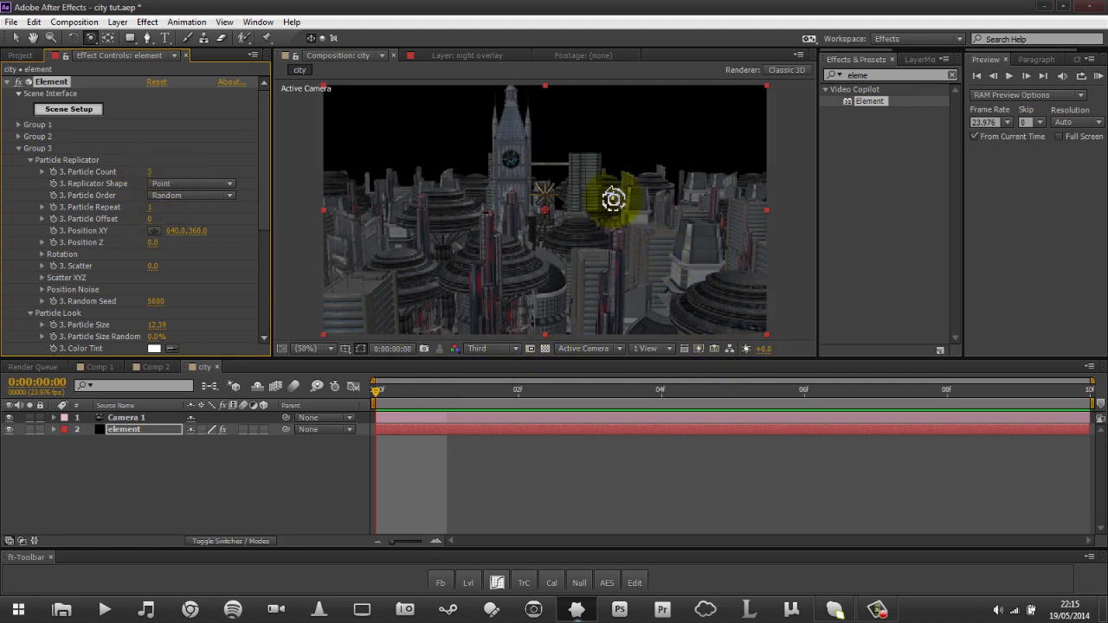
# Distribute the Group 3 buildings with the Plane replicator shape and spread them with a Scale Shape of 36.60.
pyautogui.moveTo(613, 199); pyautogui.dragTo(601, 255)
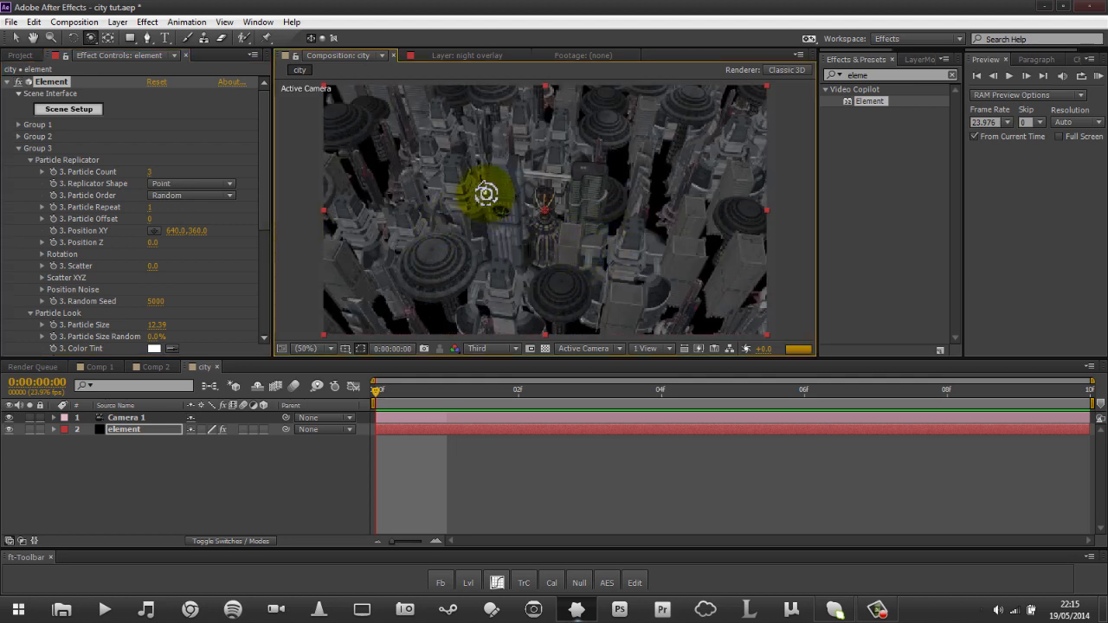
pyautogui.click(192, 183)
pyautogui.click(192, 228)
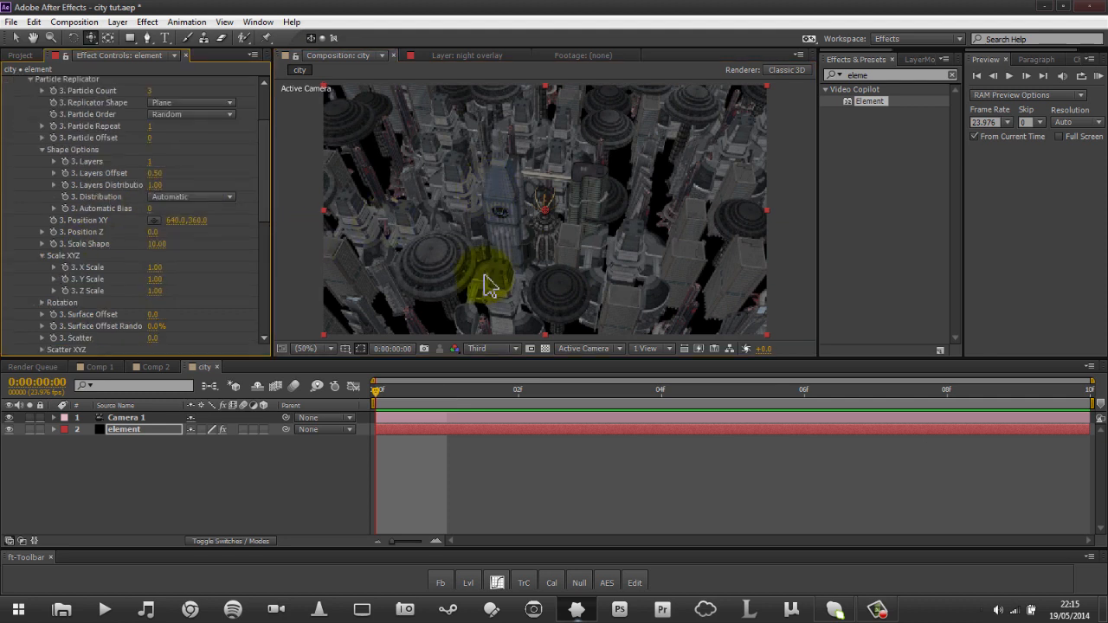
pyautogui.press('u')
pyautogui.press('u')
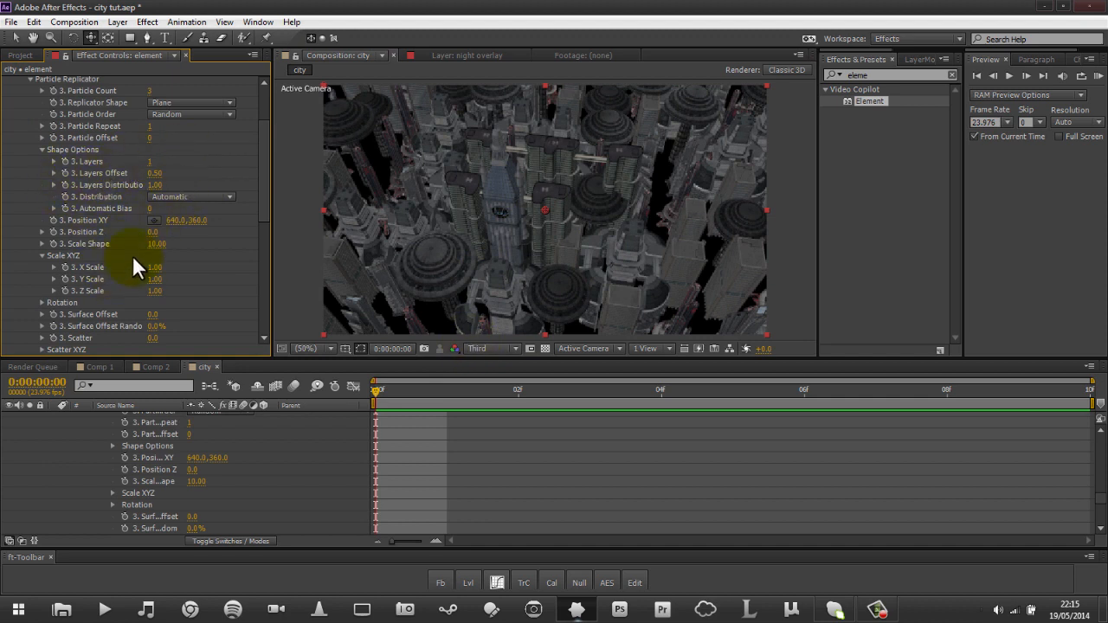
pyautogui.moveTo(164, 248); pyautogui.dragTo(352, 250)
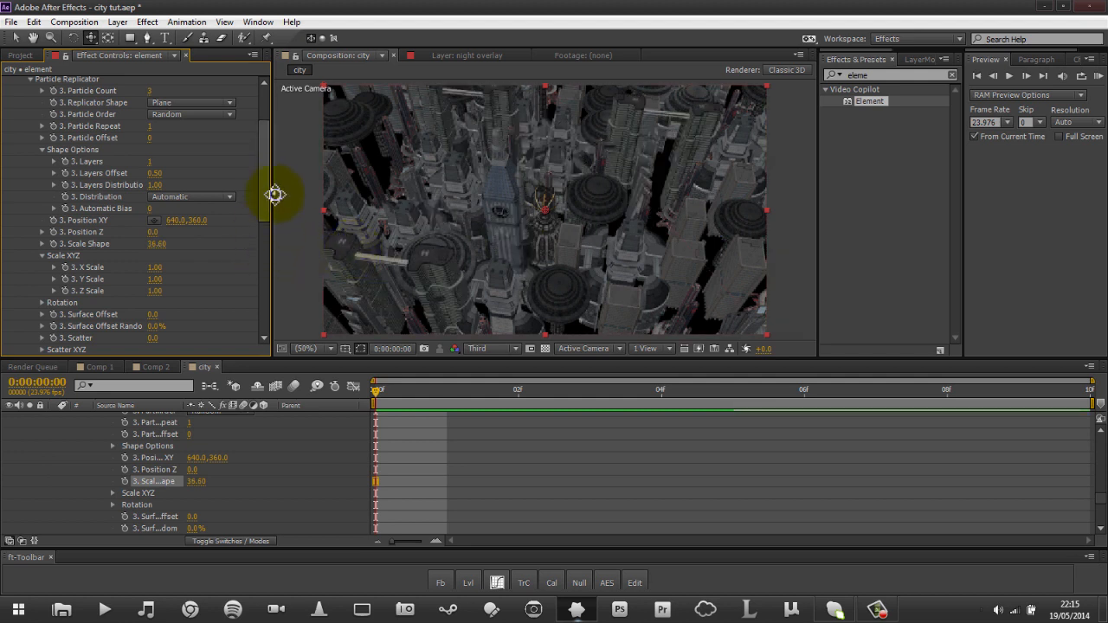
# Set the Y Rotation Random of Group 3 to 90° in its Particle Look Randomize Angle settings.
pyautogui.moveTo(268, 221); pyautogui.dragTo(176, 247)
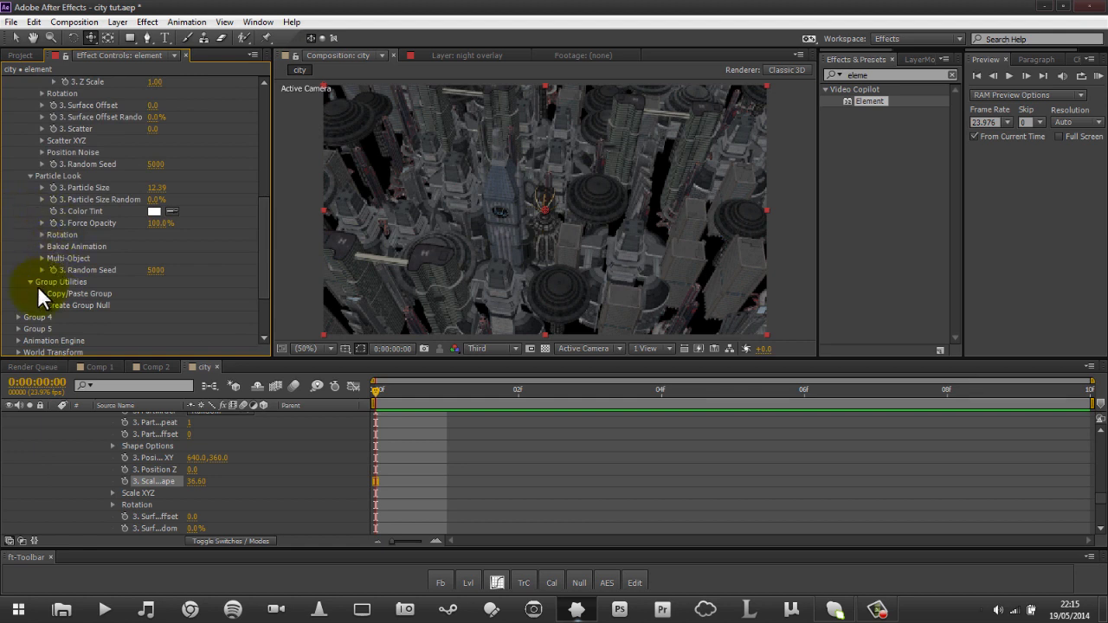
pyautogui.click(41, 235)
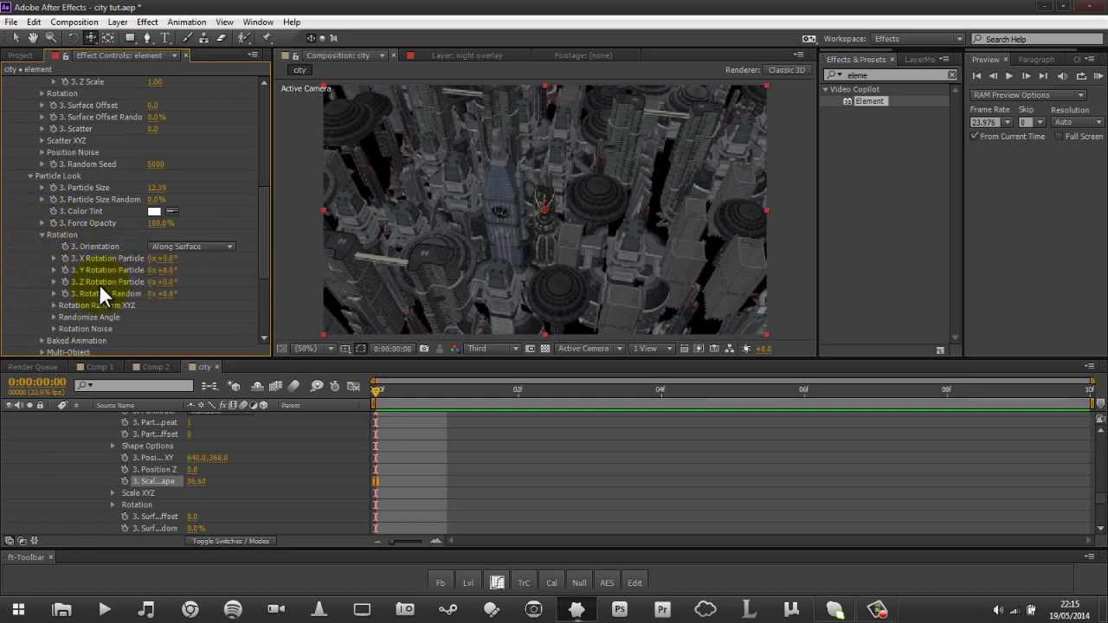
pyautogui.click(53, 317)
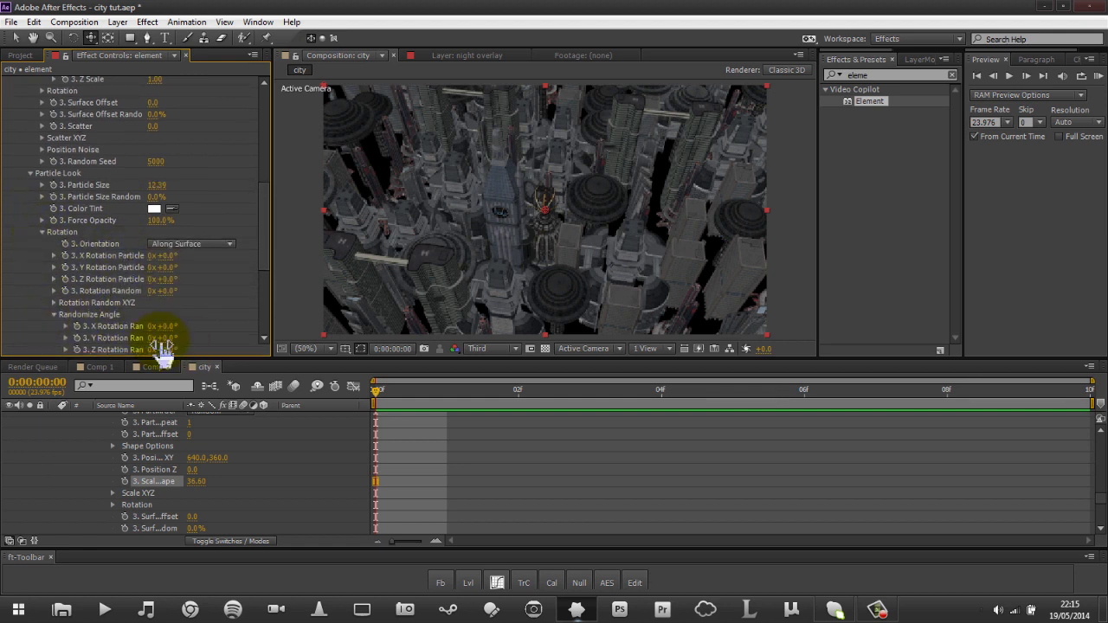
pyautogui.click(166, 339)
pyautogui.write('90')
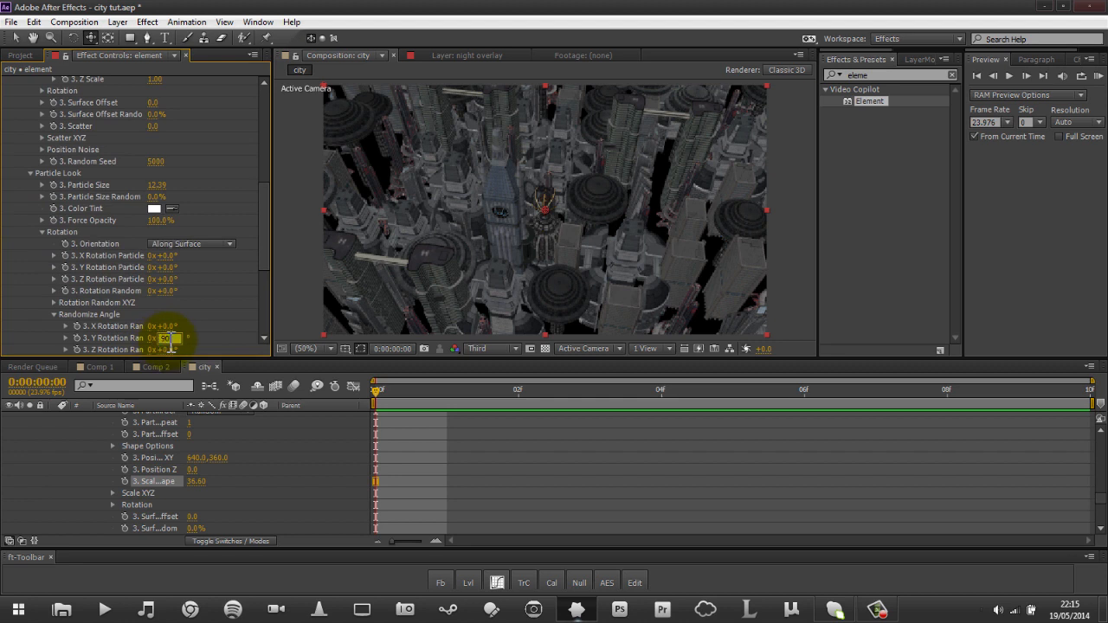
pyautogui.press('Return')
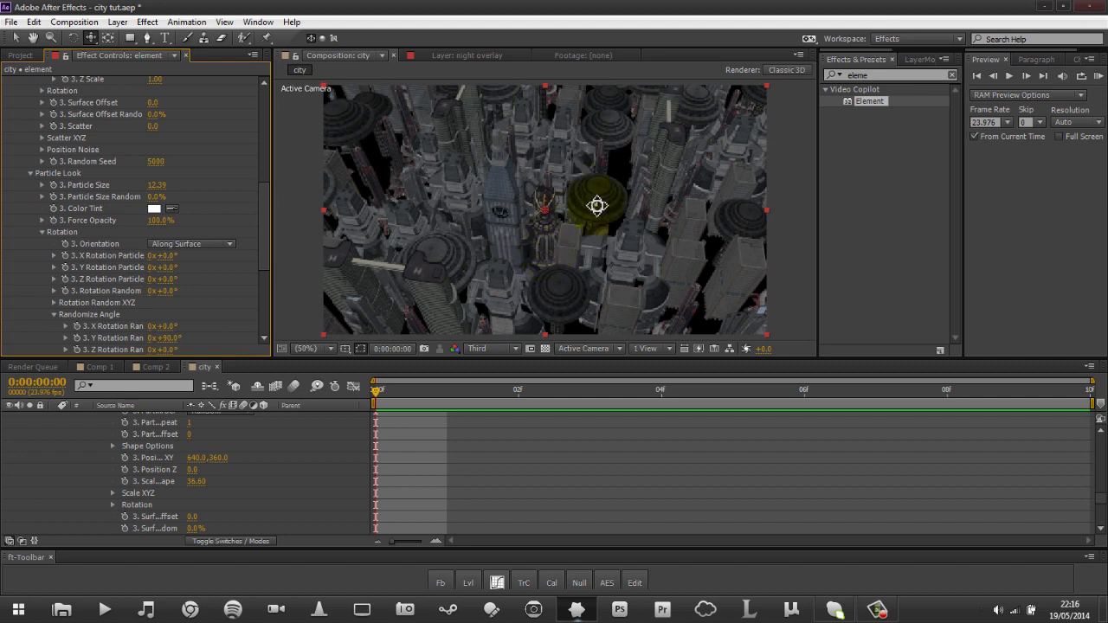
# Reduce the Group 3 Particle Size to 11.68 and expand its Create Group Null options.
pyautogui.click(43, 231)
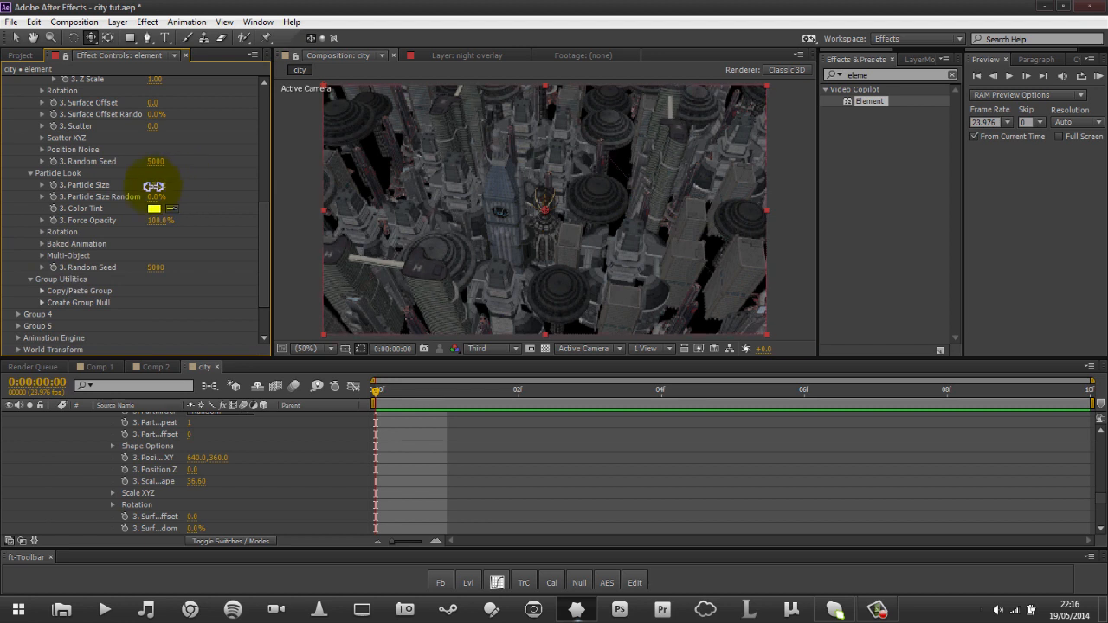
pyautogui.moveTo(156, 182); pyautogui.dragTo(125, 205)
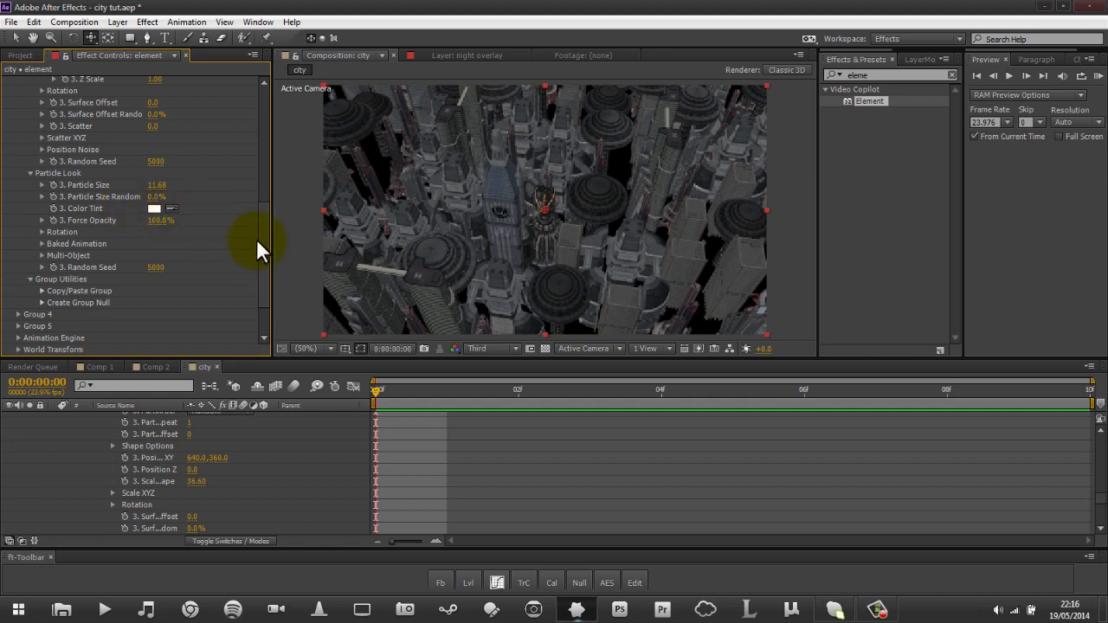
pyautogui.moveTo(266, 231); pyautogui.dragTo(251, 255)
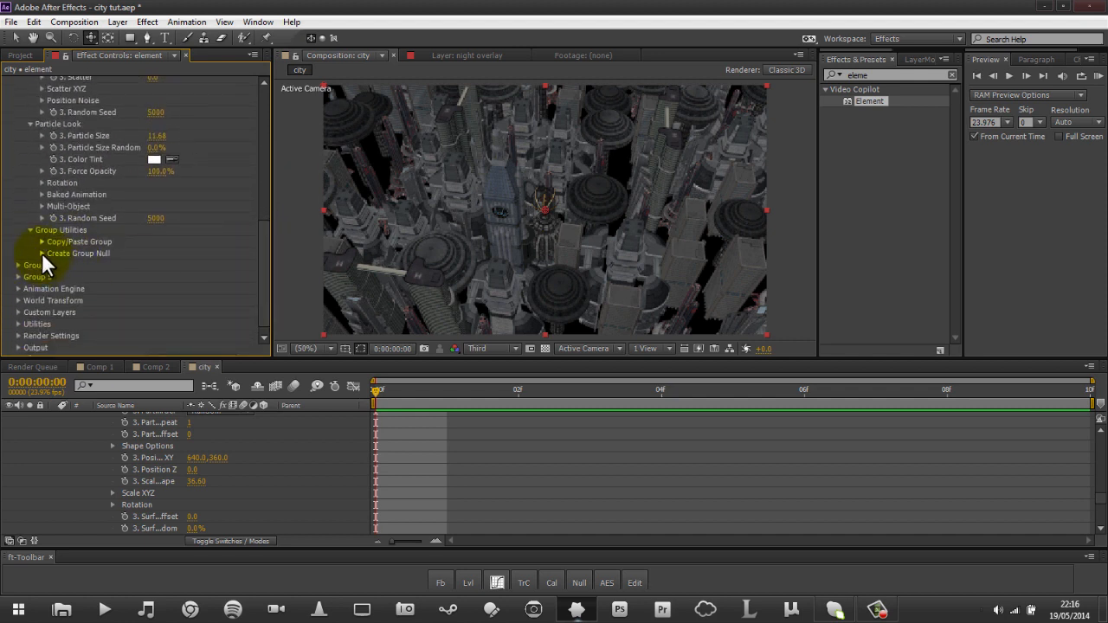
pyautogui.click(41, 253)
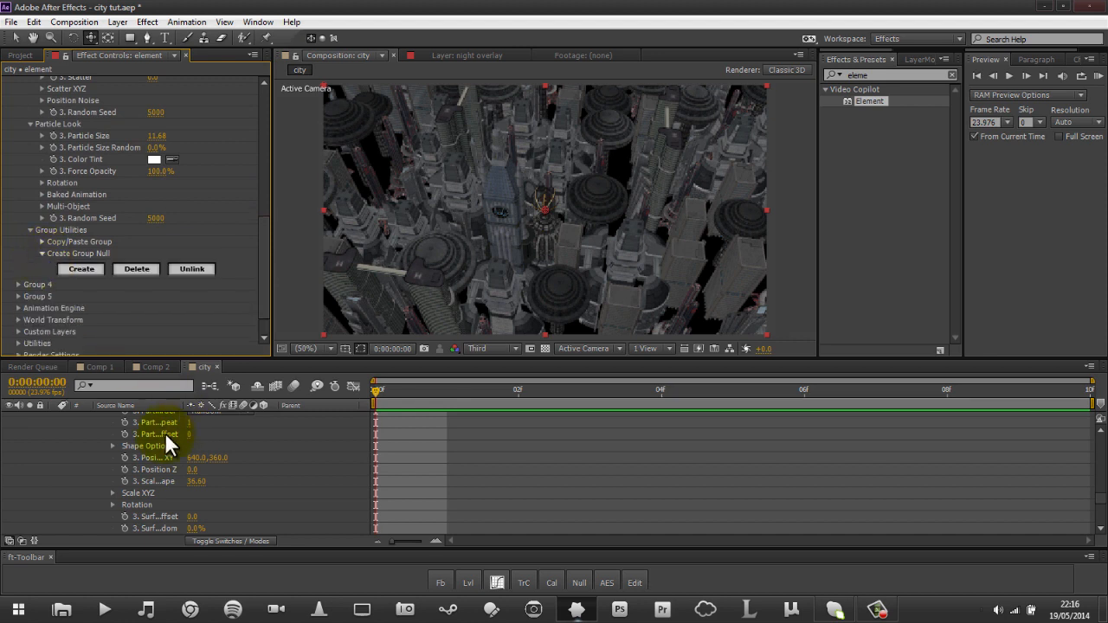
# Orbit the camera down to a skyline view of the city with the clock tower near the centre.
pyautogui.scroll(10, 270, 519)
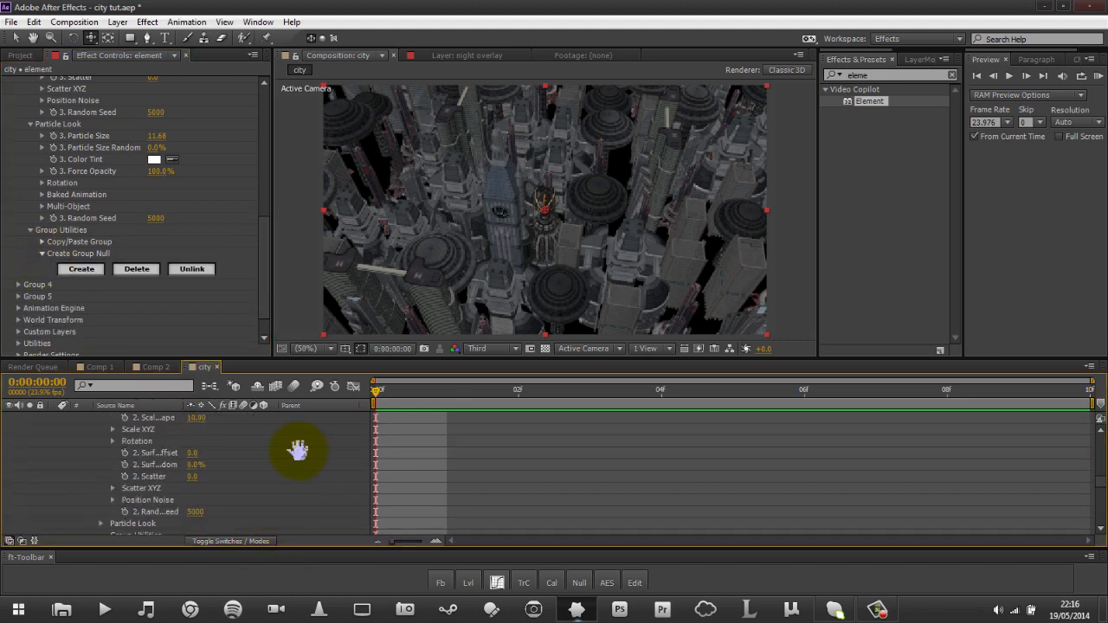
pyautogui.scroll(6, 294, 525)
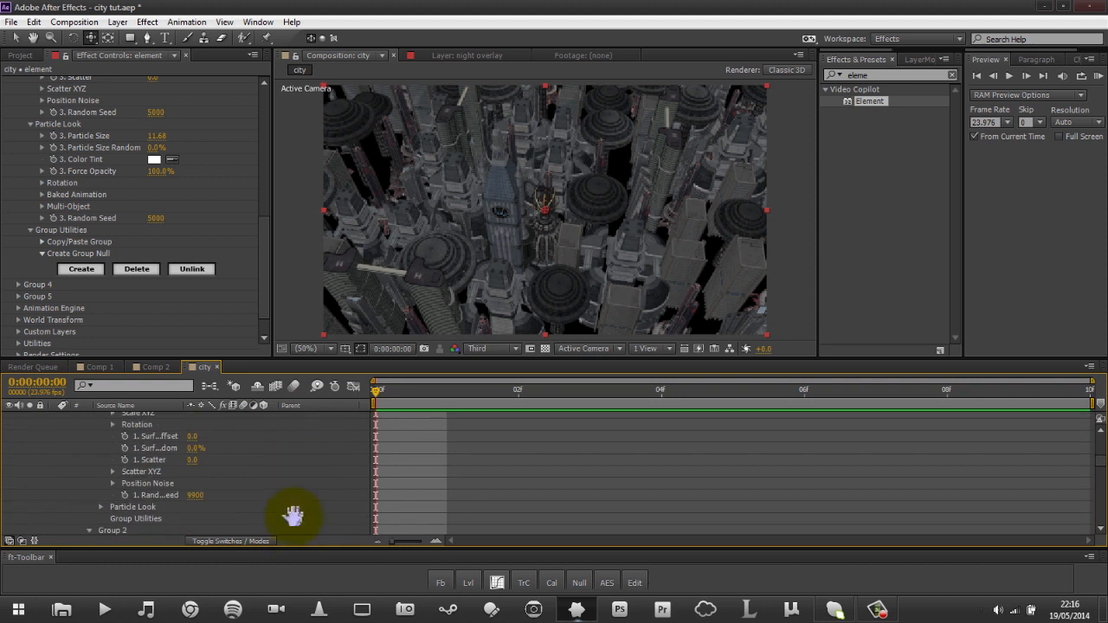
pyautogui.scroll(4, 280, 421)
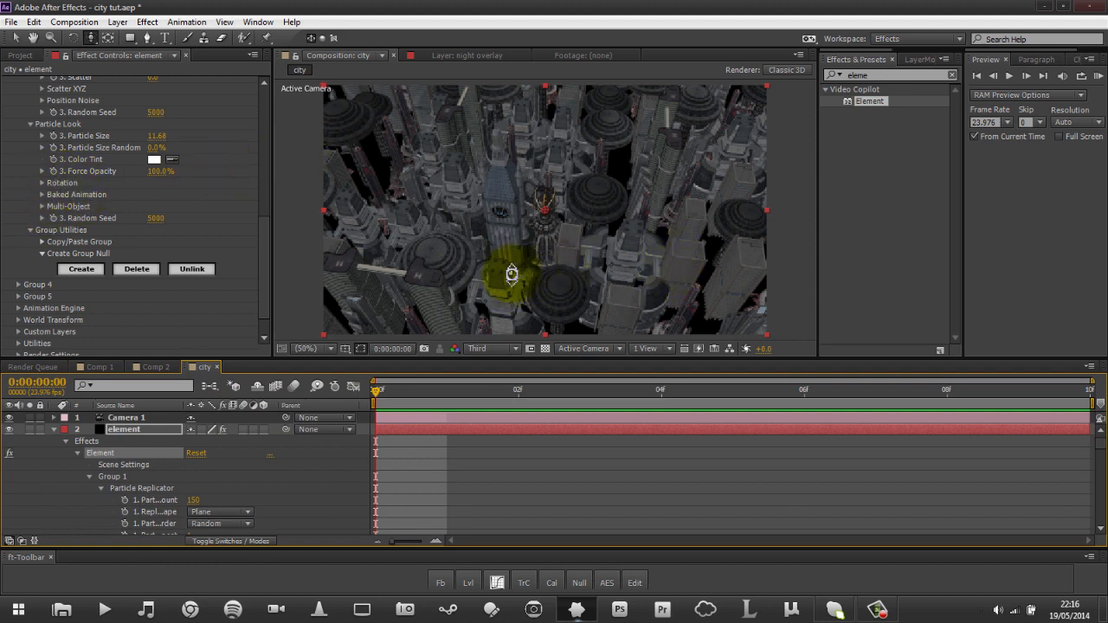
pyautogui.press('c')
pyautogui.moveTo(515, 257); pyautogui.dragTo(499, 225)
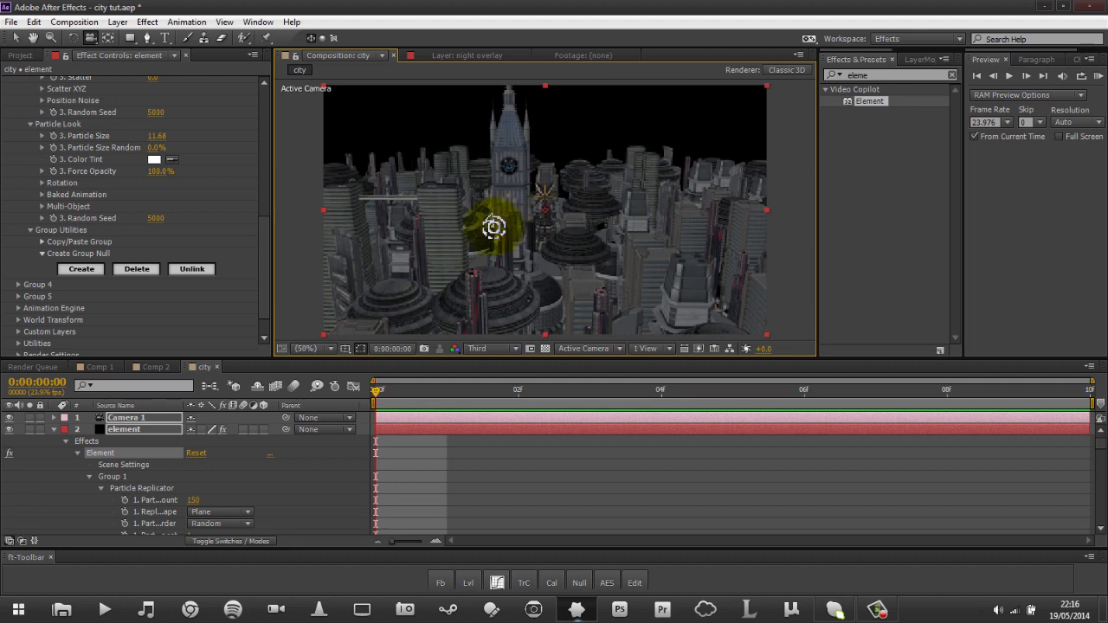
pyautogui.moveTo(494, 226); pyautogui.dragTo(516, 221)
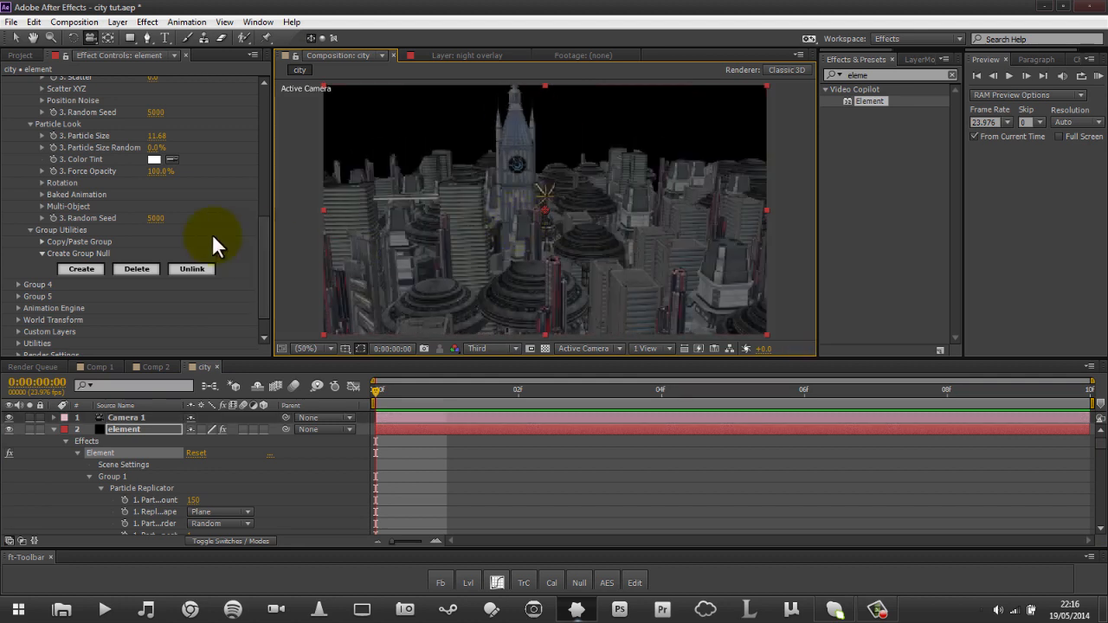
# Collapse the Group 3 settings and set the Group 4 Particle Size to 13.20 in its Particle Look settings.
pyautogui.moveTo(260, 242); pyautogui.dragTo(261, 87)
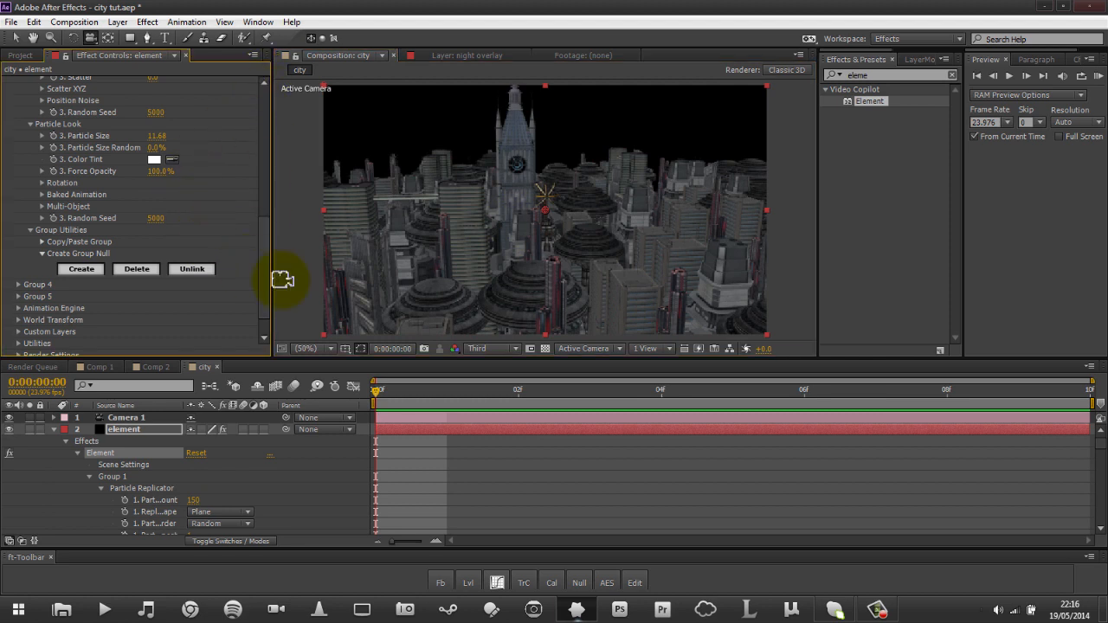
pyautogui.scroll(5, 268, 268)
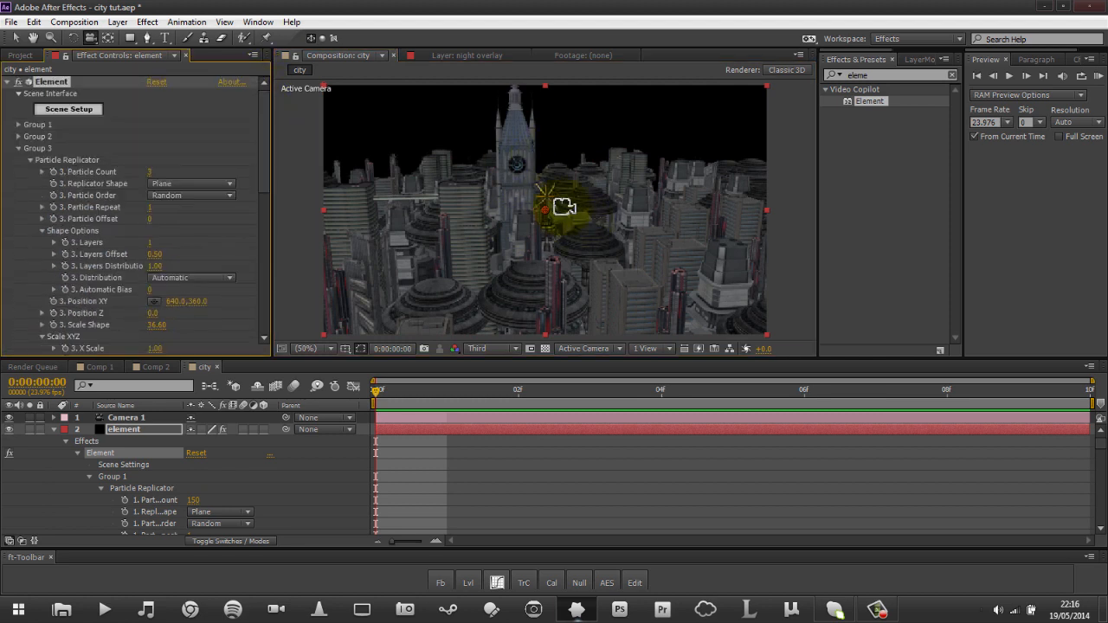
pyautogui.click(15, 156)
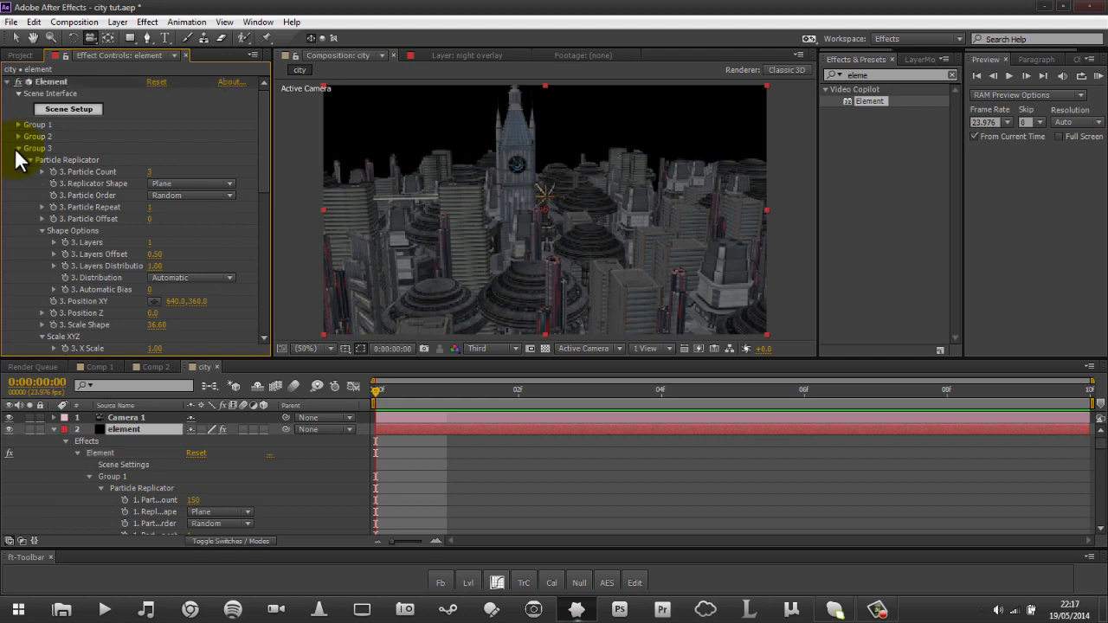
pyautogui.click(18, 148)
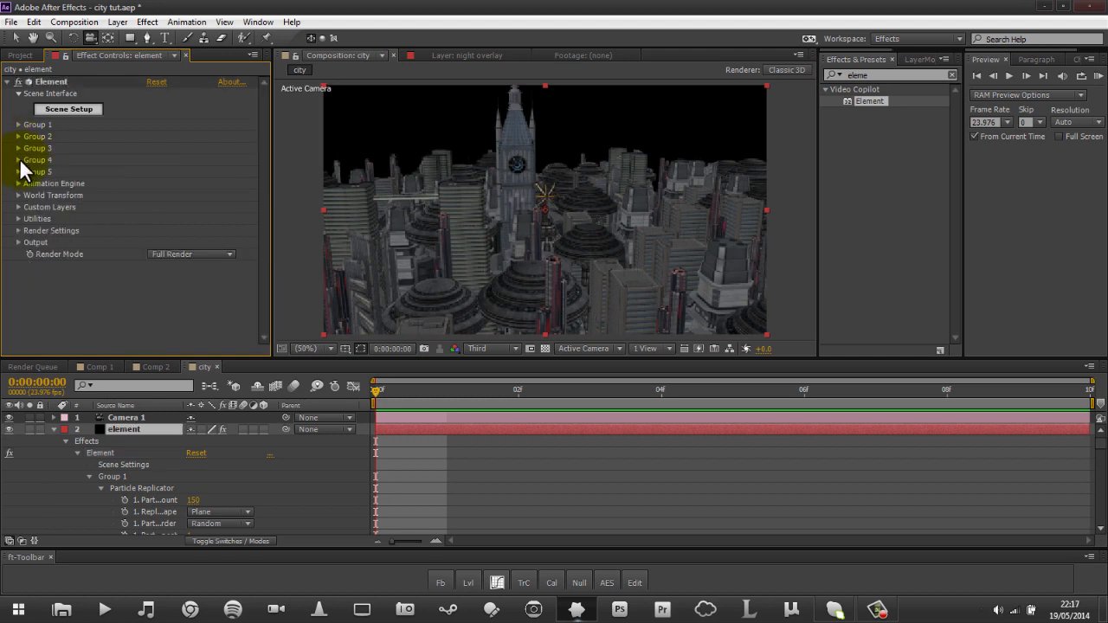
pyautogui.click(18, 160)
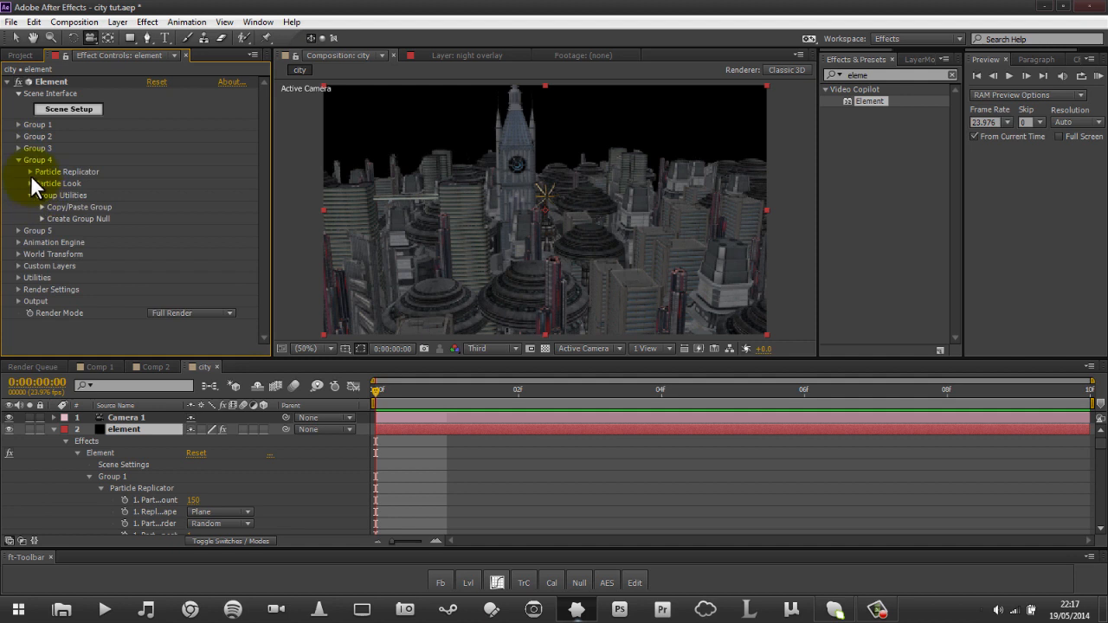
pyautogui.click(29, 183)
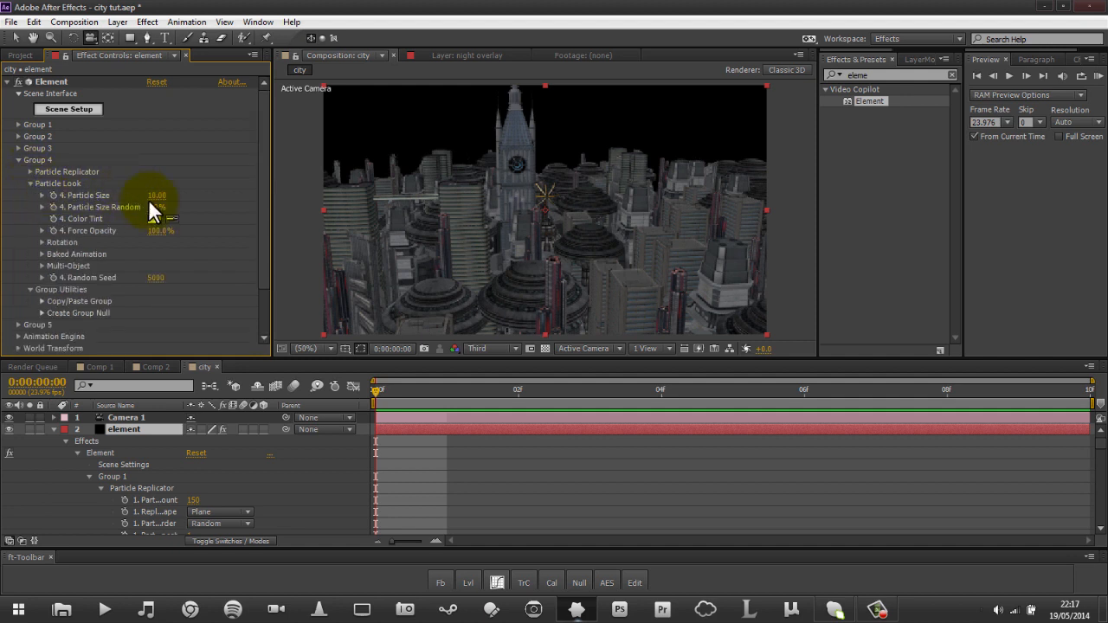
pyautogui.moveTo(184, 193); pyautogui.dragTo(321, 193)
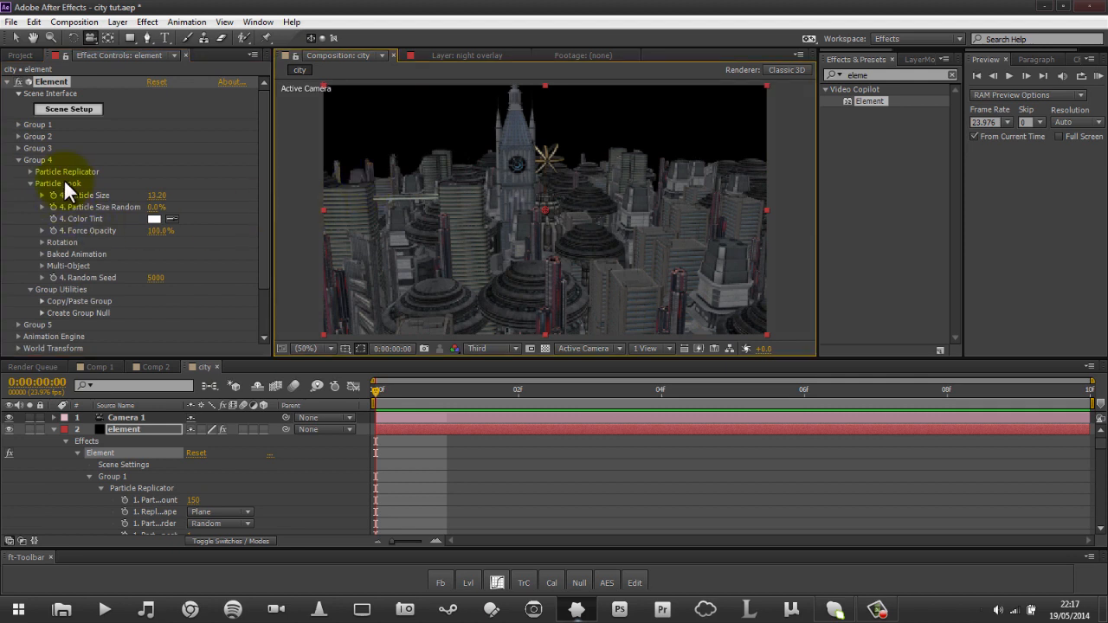
# Set the Group 4 Replicator Shape to Plane and collapse its Particle Replicator settings.
pyautogui.click(30, 171)
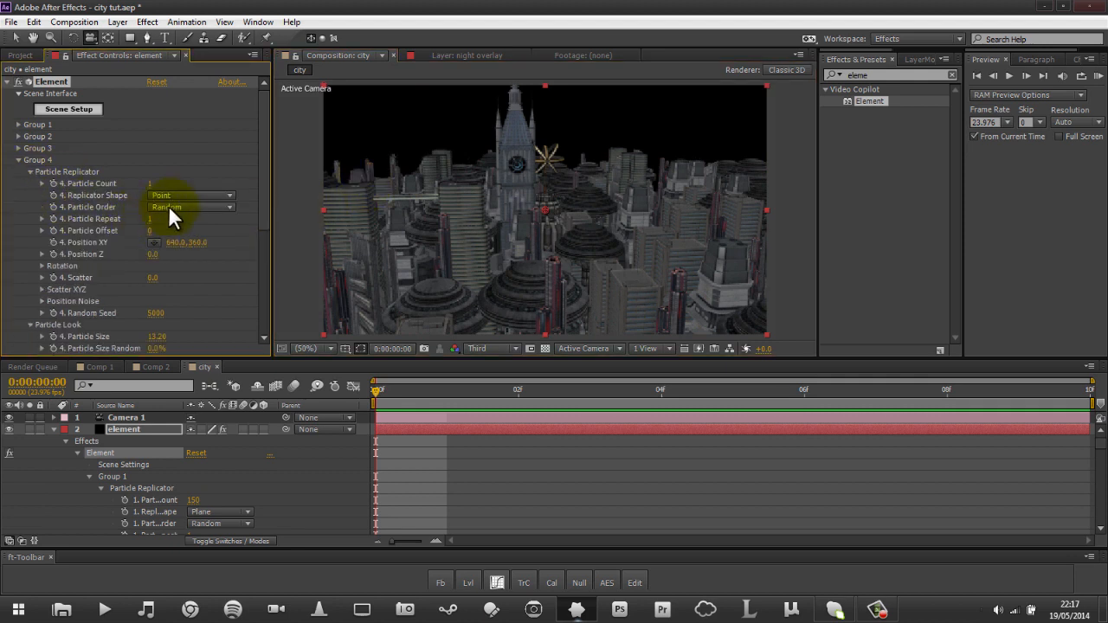
pyautogui.click(179, 196)
pyautogui.click(179, 242)
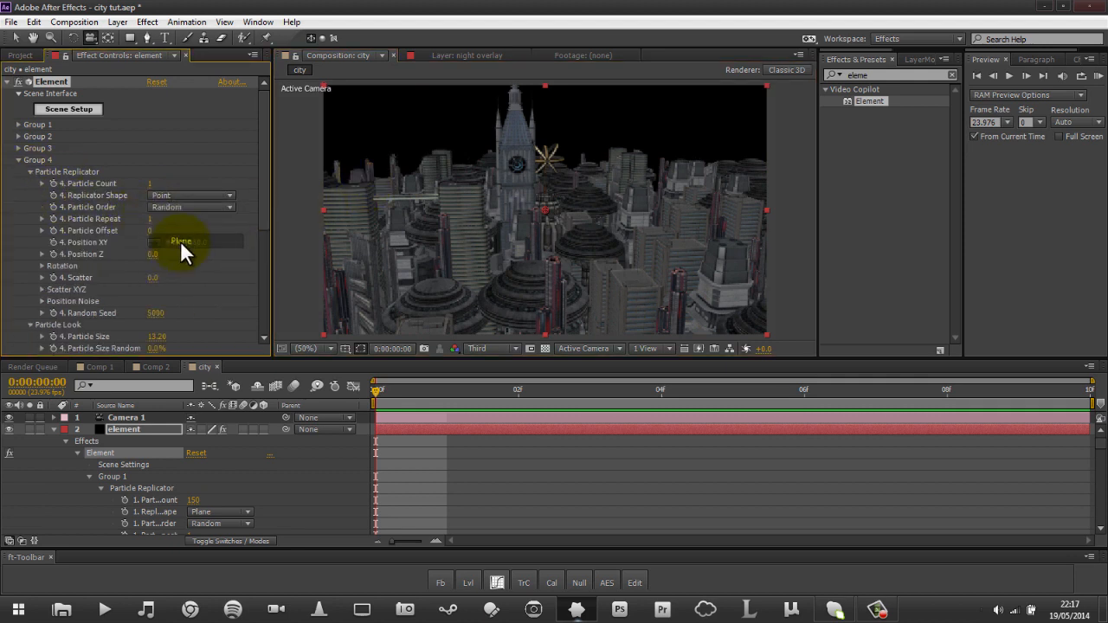
pyautogui.scroll(-2, 126, 245)
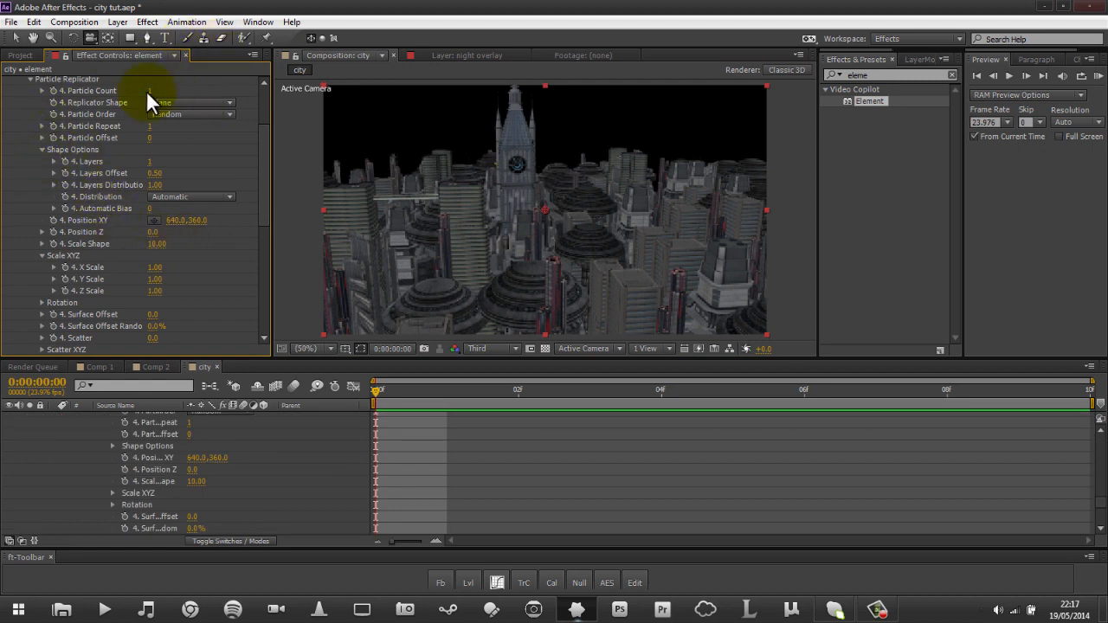
pyautogui.click(29, 80)
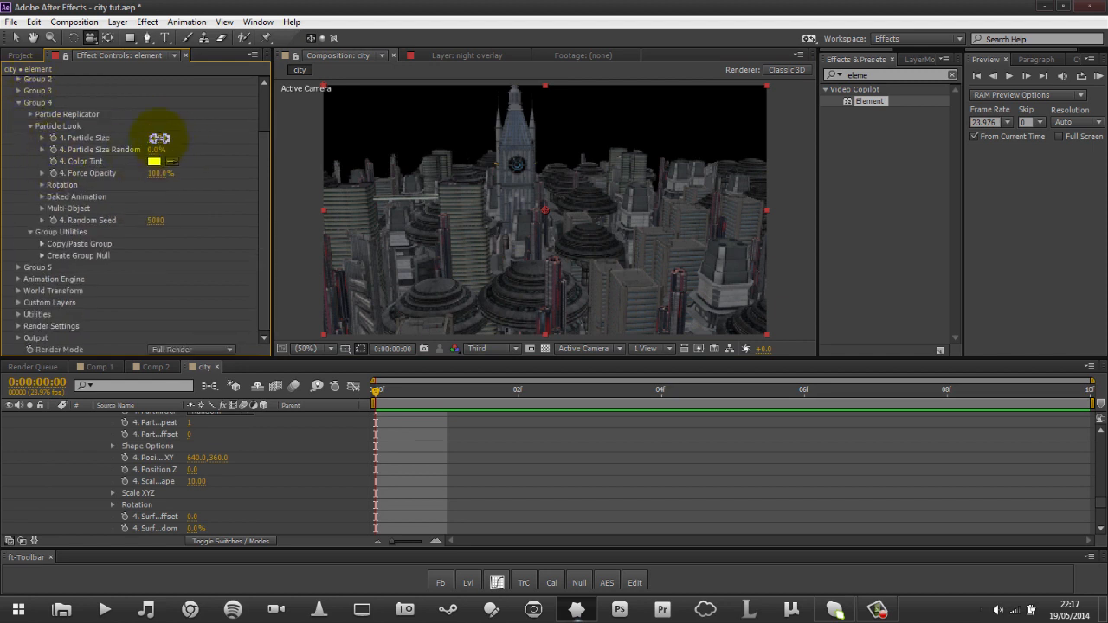
# Set the Group 4 Particle Size to 14.35 and create a group null for Group 4.
pyautogui.moveTo(158, 138); pyautogui.dragTo(232, 135)
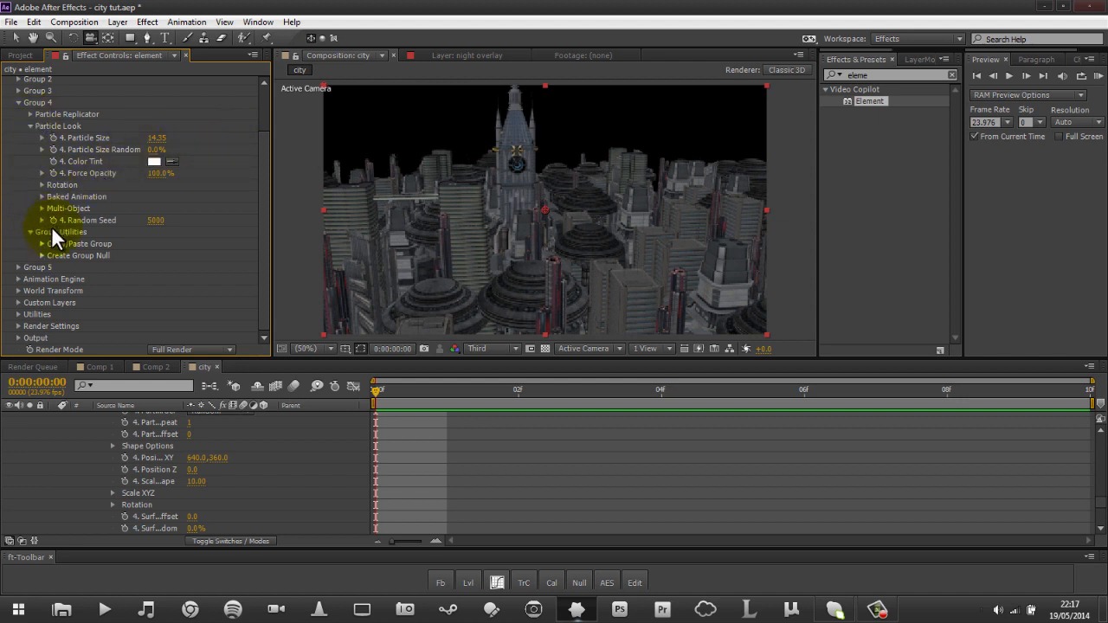
pyautogui.click(42, 255)
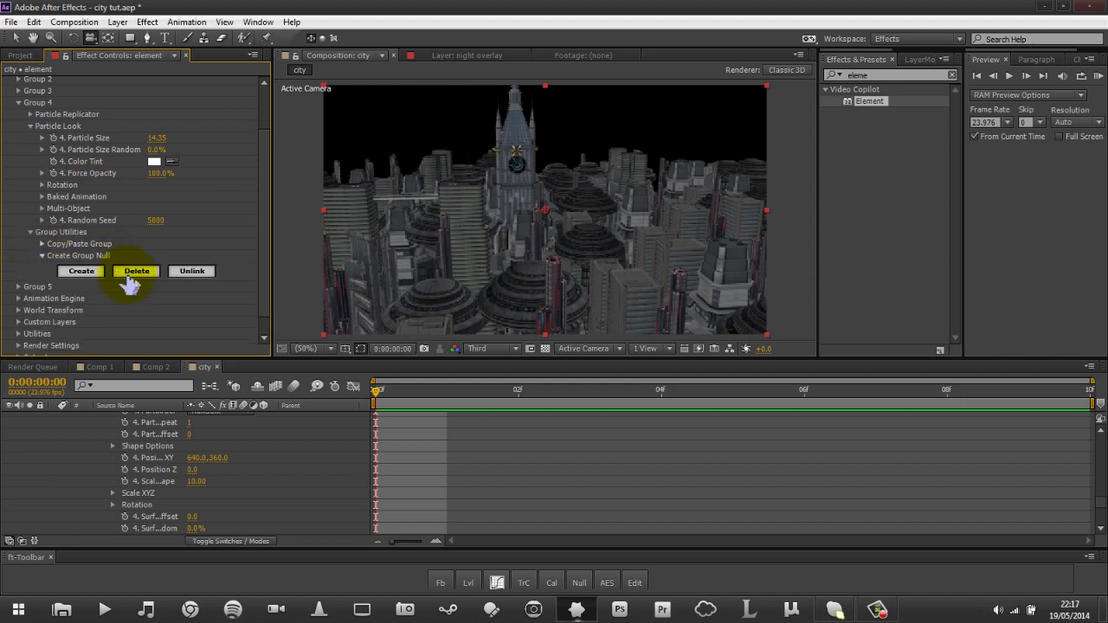
pyautogui.click(80, 273)
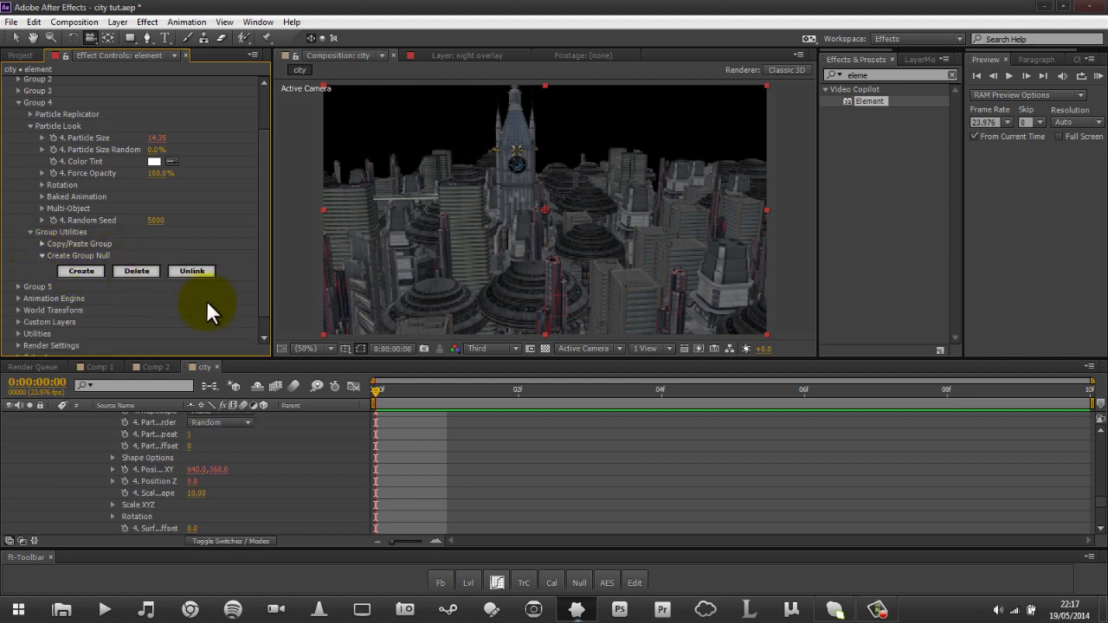
# Collapse the element layer's properties in the timeline and rename the Group 4 null layer as "building null ball".
pyautogui.click(277, 426)
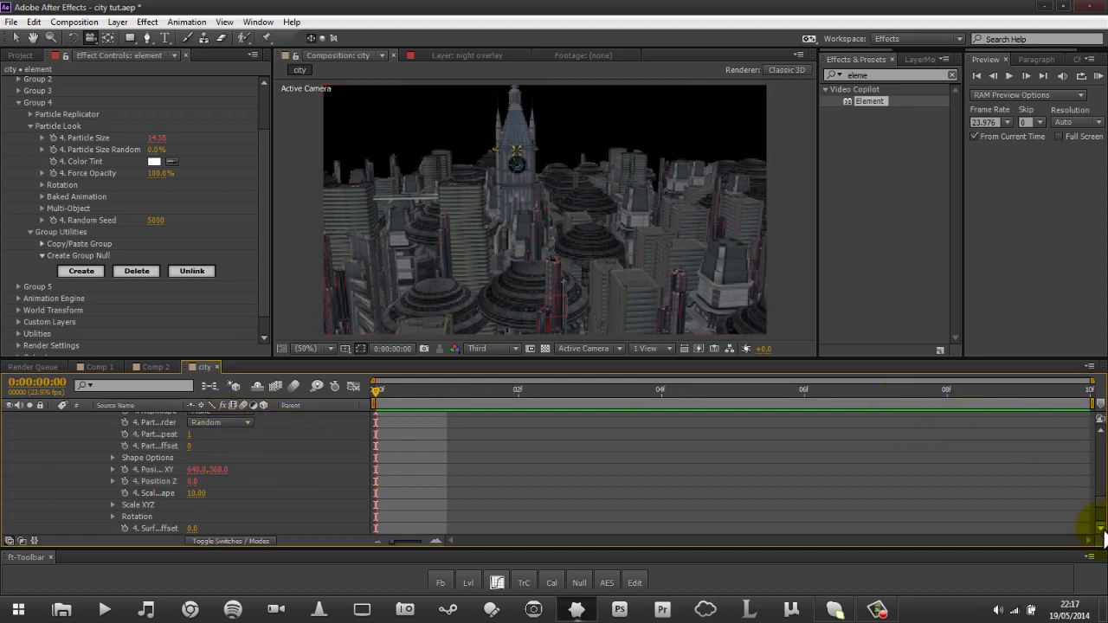
pyautogui.moveTo(1101, 500); pyautogui.dragTo(1102, 424)
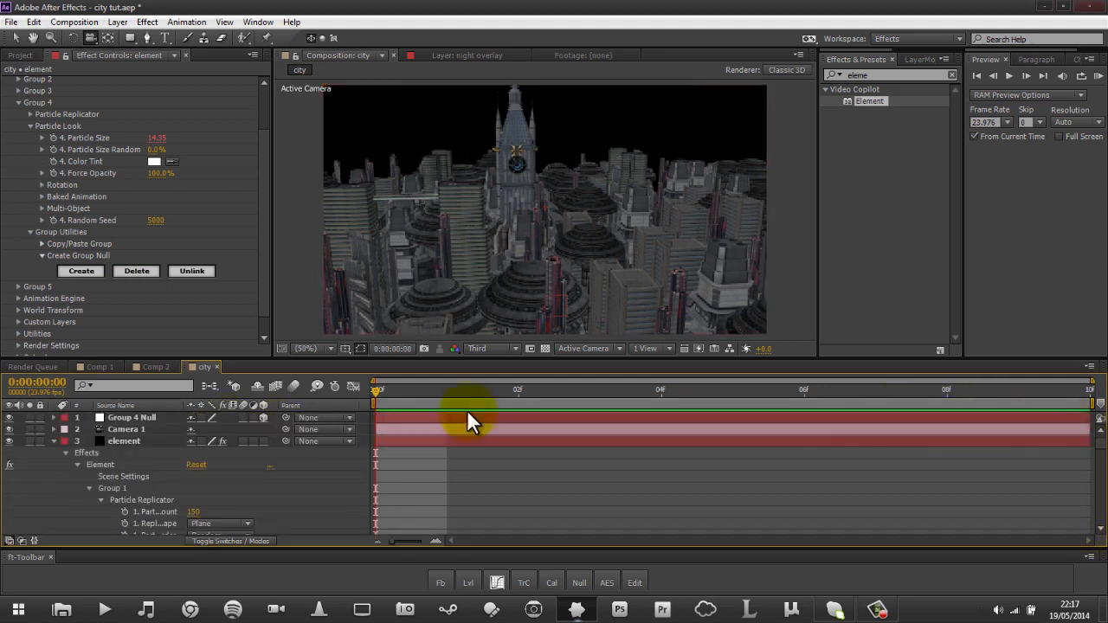
pyautogui.click(54, 440)
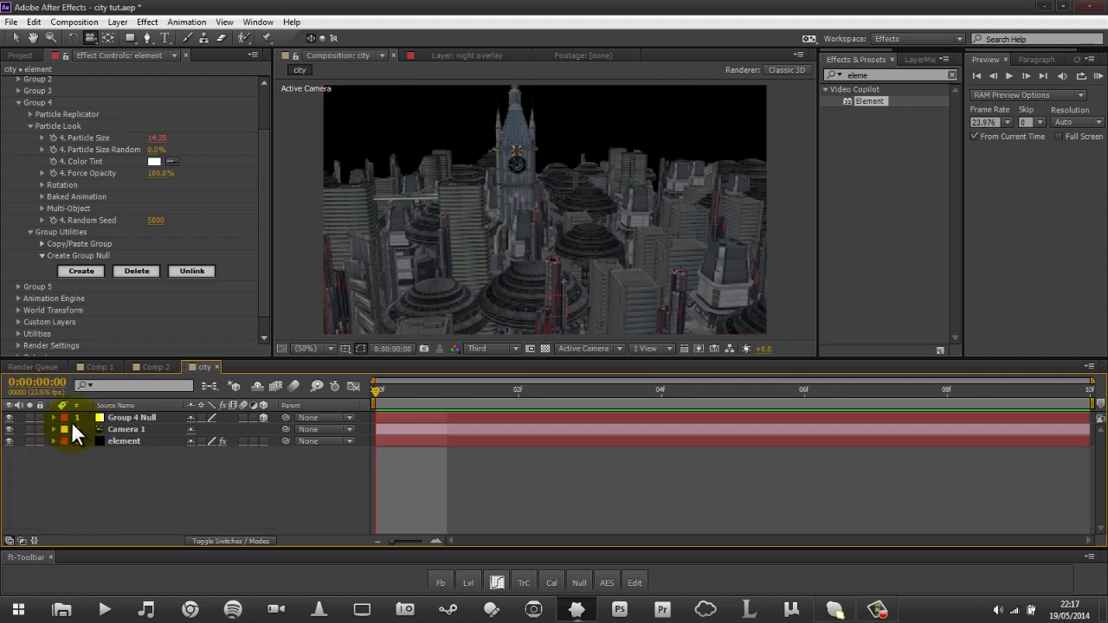
pyautogui.click(139, 418)
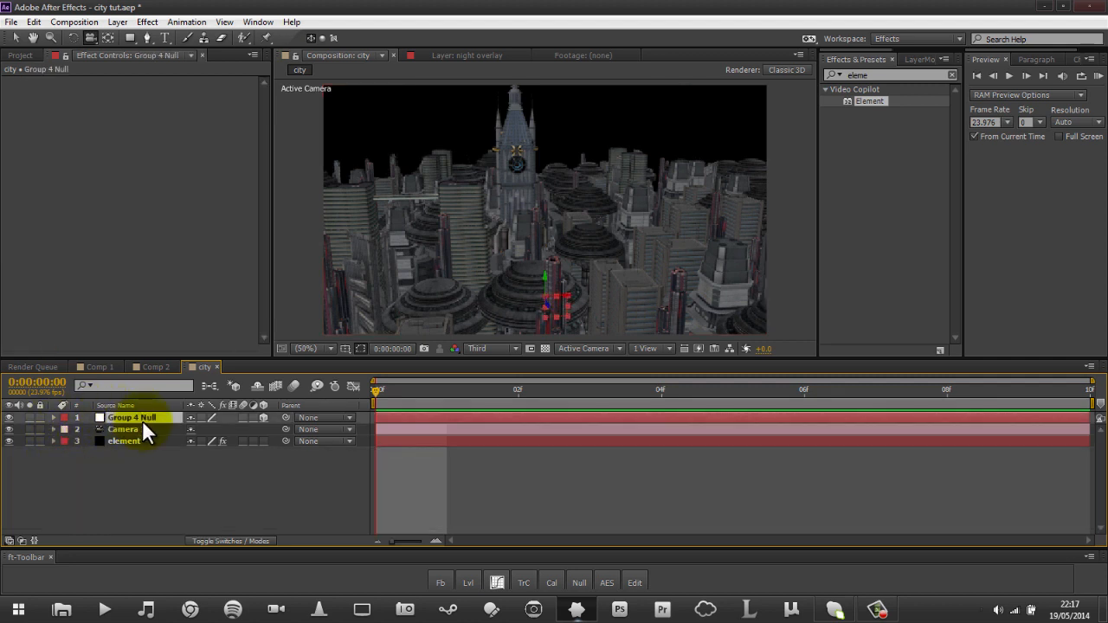
pyautogui.press('Return')
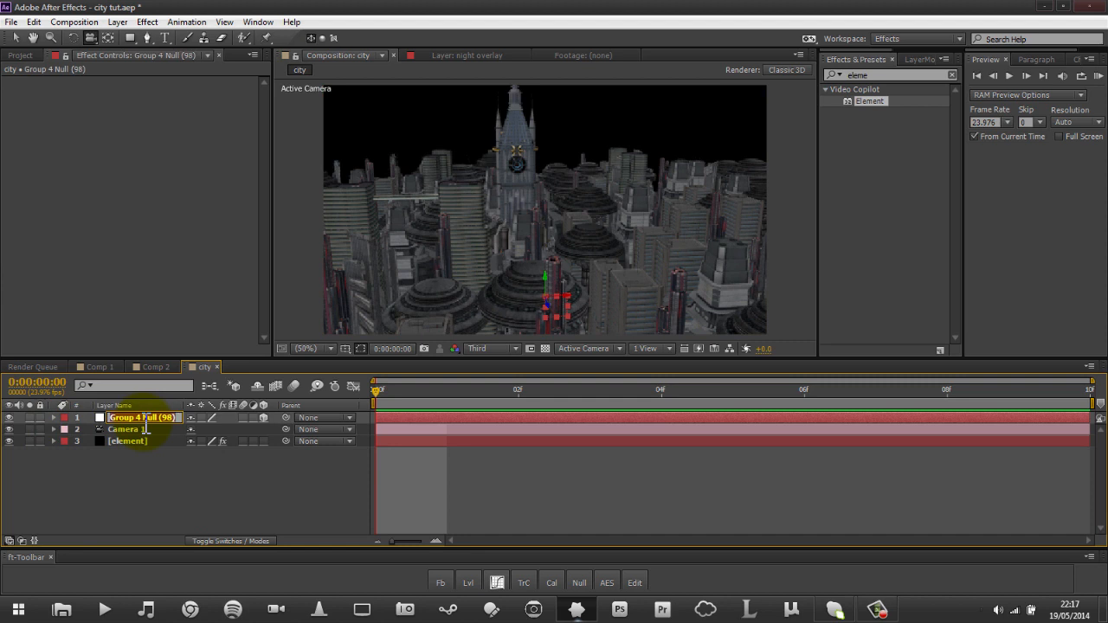
pyautogui.write('building null ball')
pyautogui.press('Return')
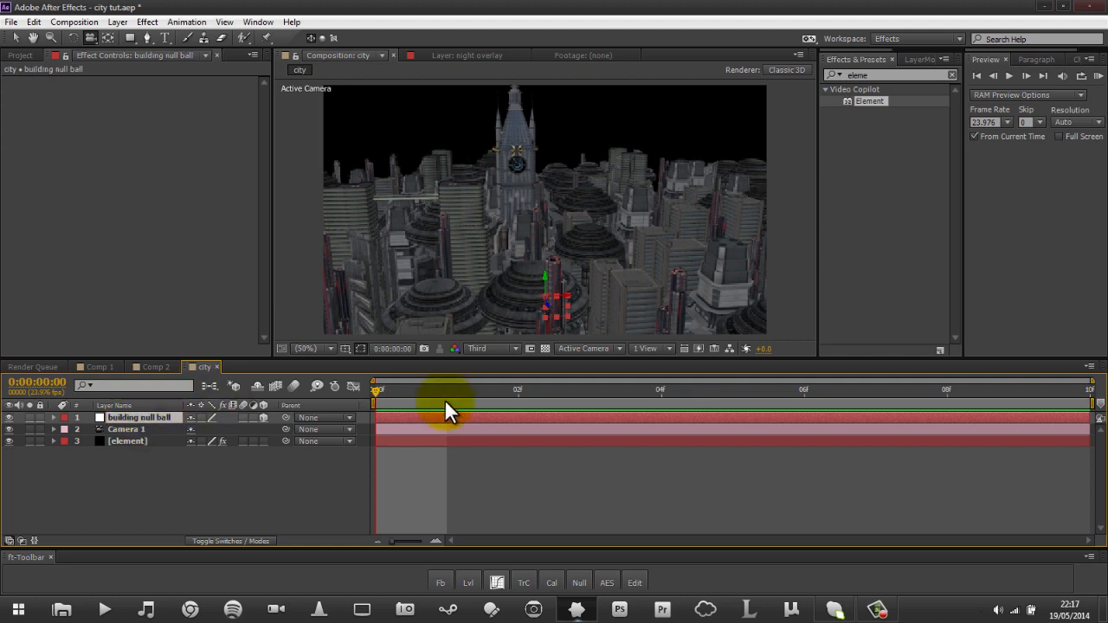
# Move the building null ball layer along X to Position 1124, 360, 0, placing the Group 4 building beside the clock tower.
pyautogui.press('p')
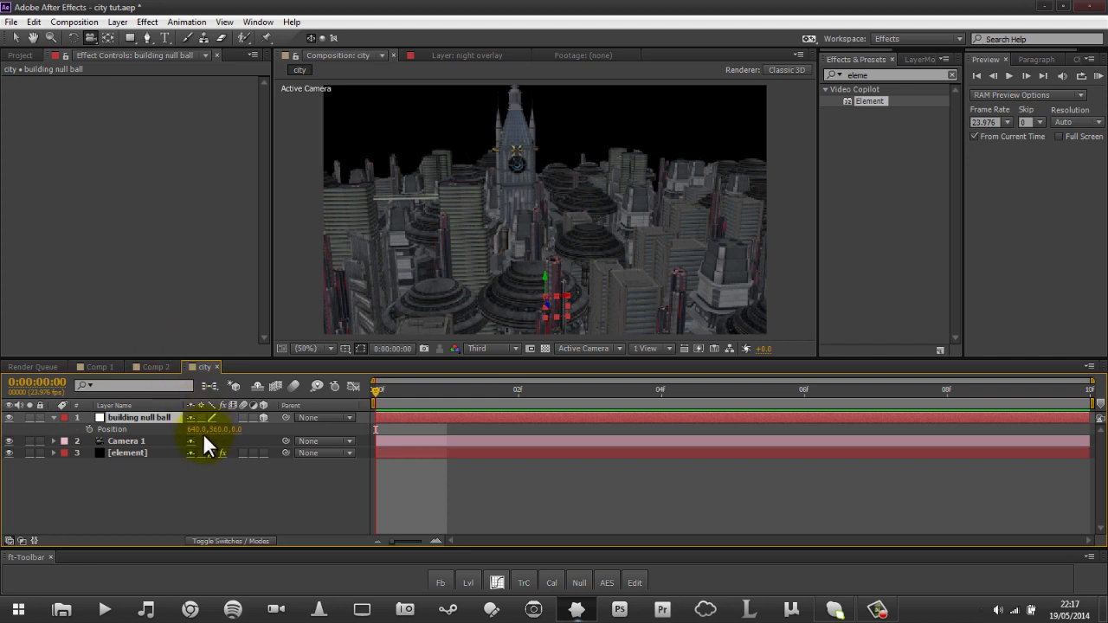
pyautogui.moveTo(207, 428); pyautogui.dragTo(494, 411)
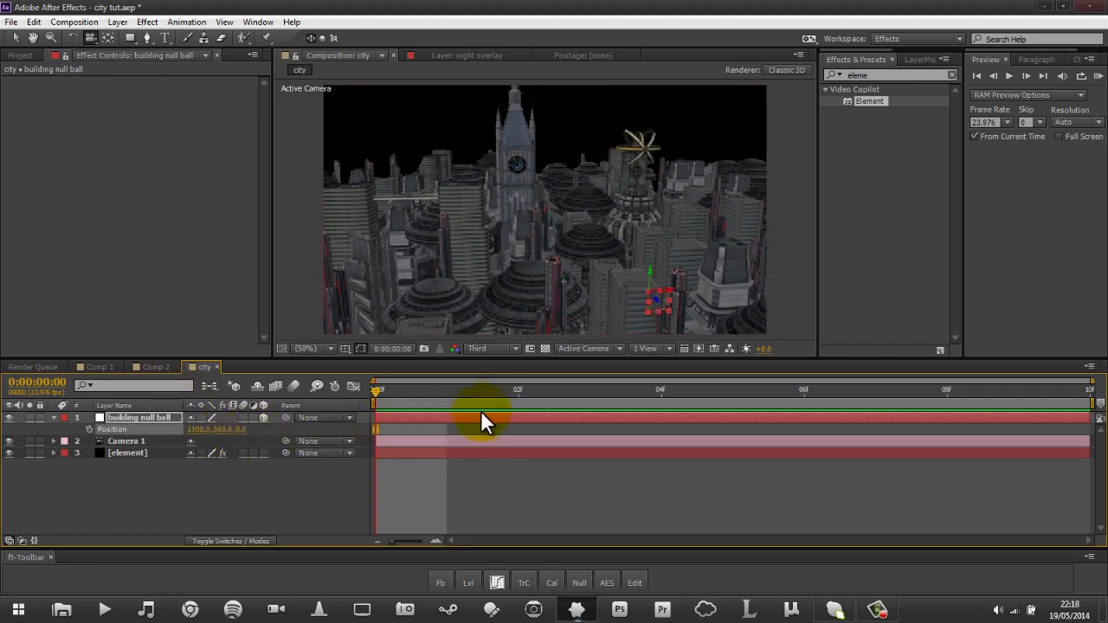
pyautogui.moveTo(199, 431); pyautogui.dragTo(181, 437)
pyautogui.click(183, 440)
pyautogui.rightClick(182, 437)
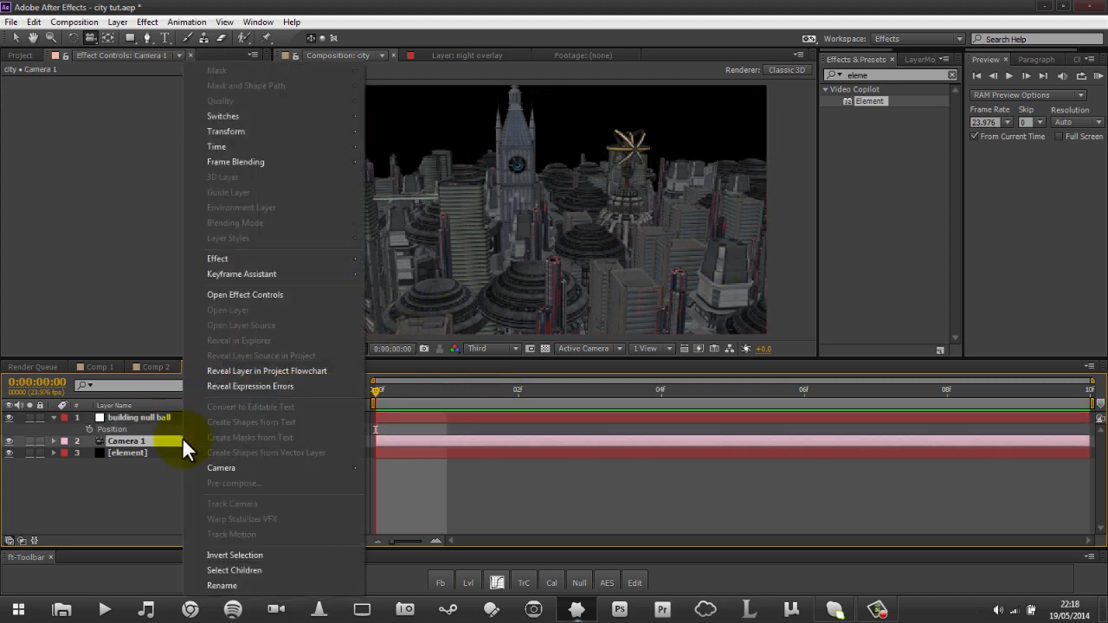
pyautogui.click(118, 507)
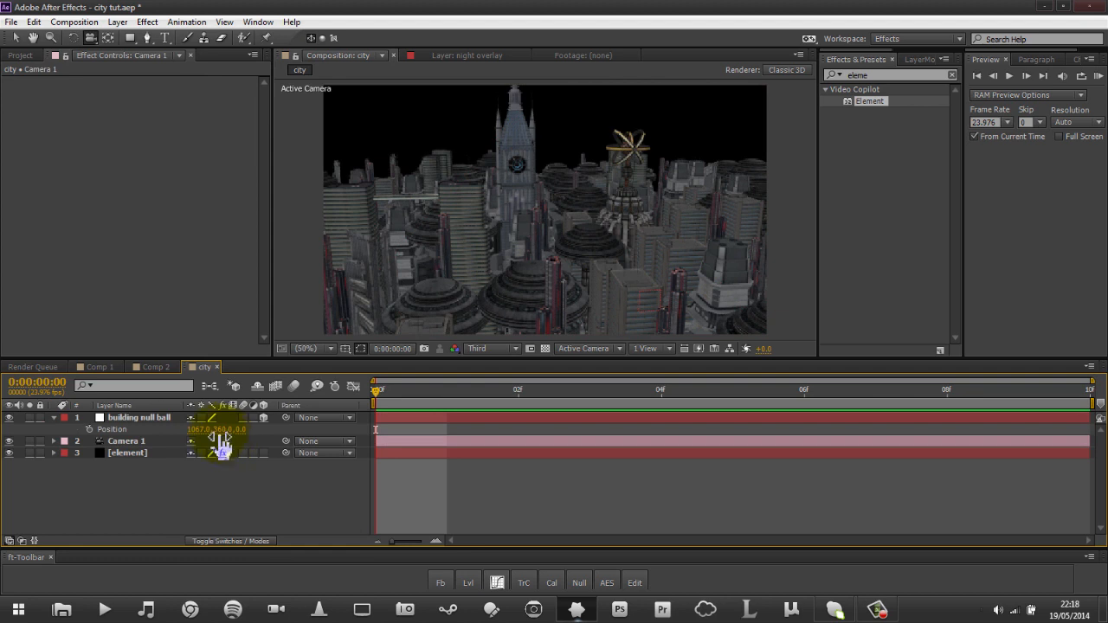
pyautogui.moveTo(221, 431)
pyautogui.mouseDown()
pyautogui.moveTo(193, 444)
pyautogui.moveTo(185, 435)
pyautogui.moveTo(194, 443)
pyautogui.moveTo(229, 423)
pyautogui.mouseUp()
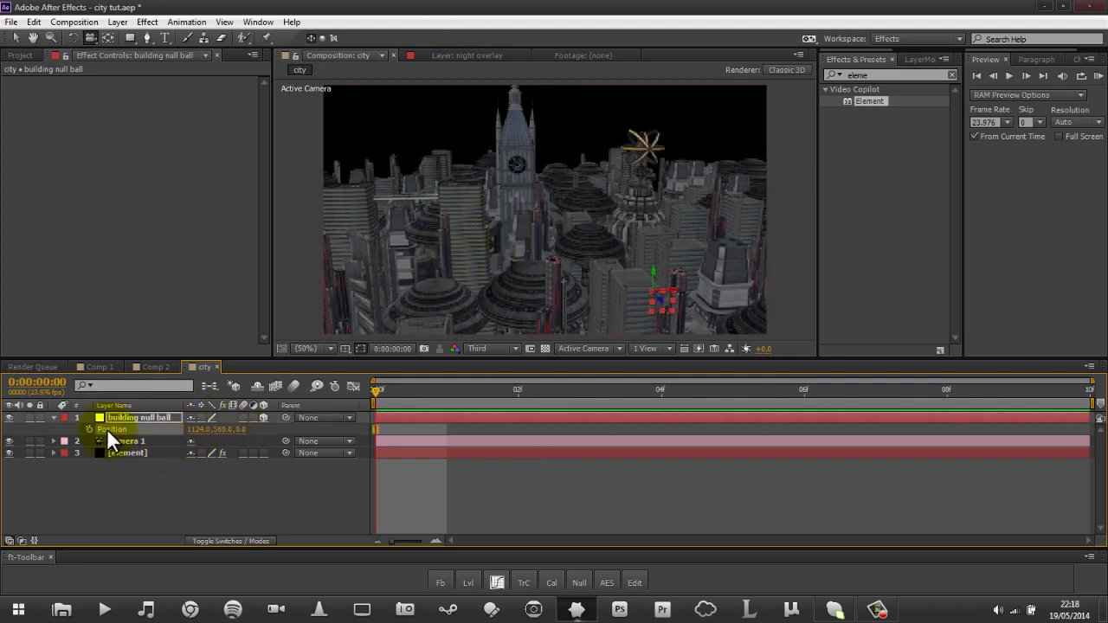
pyautogui.click(130, 442)
pyautogui.click(142, 416)
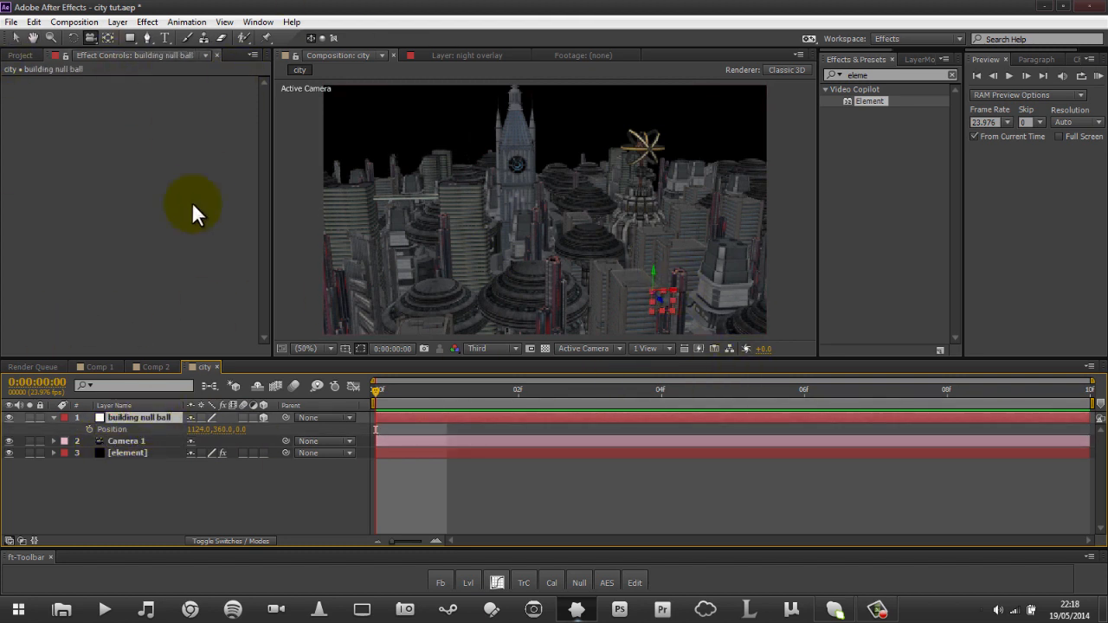
# Collapse Group 4 in the element layer's Element effect and expand the Environment options of its Render Settings.
pyautogui.click(139, 452)
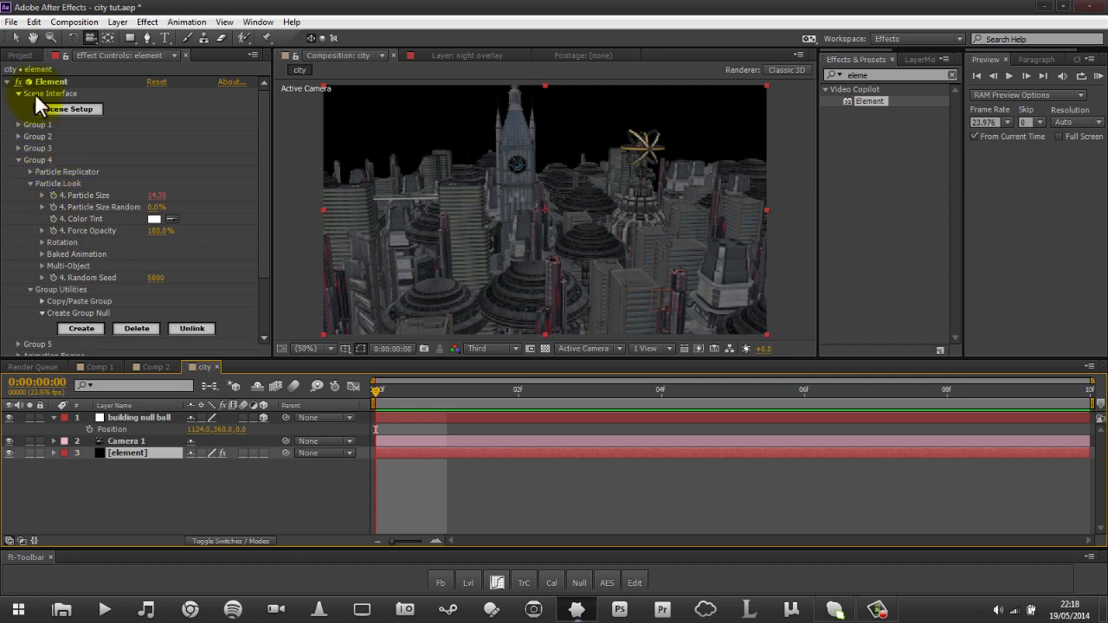
pyautogui.click(18, 161)
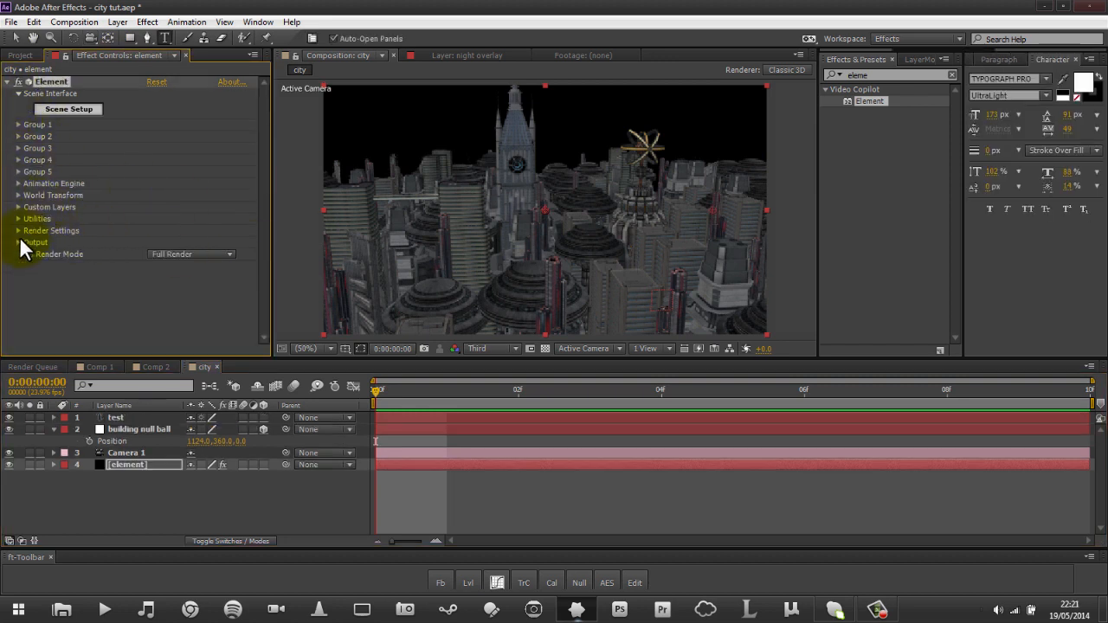
pyautogui.click(18, 231)
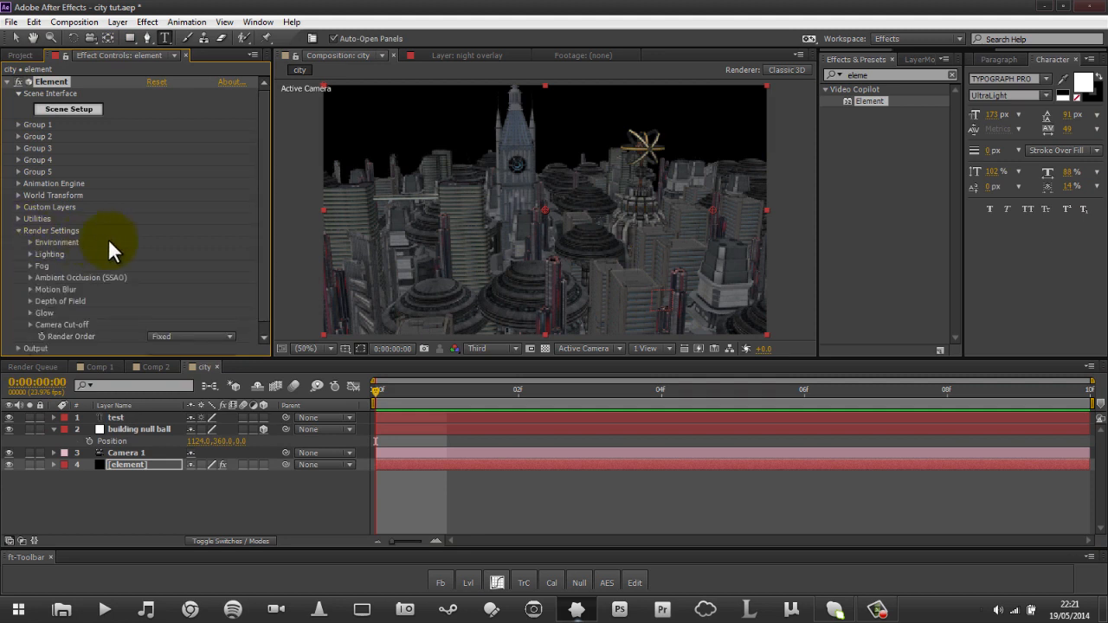
pyautogui.moveTo(260, 134); pyautogui.dragTo(261, 158)
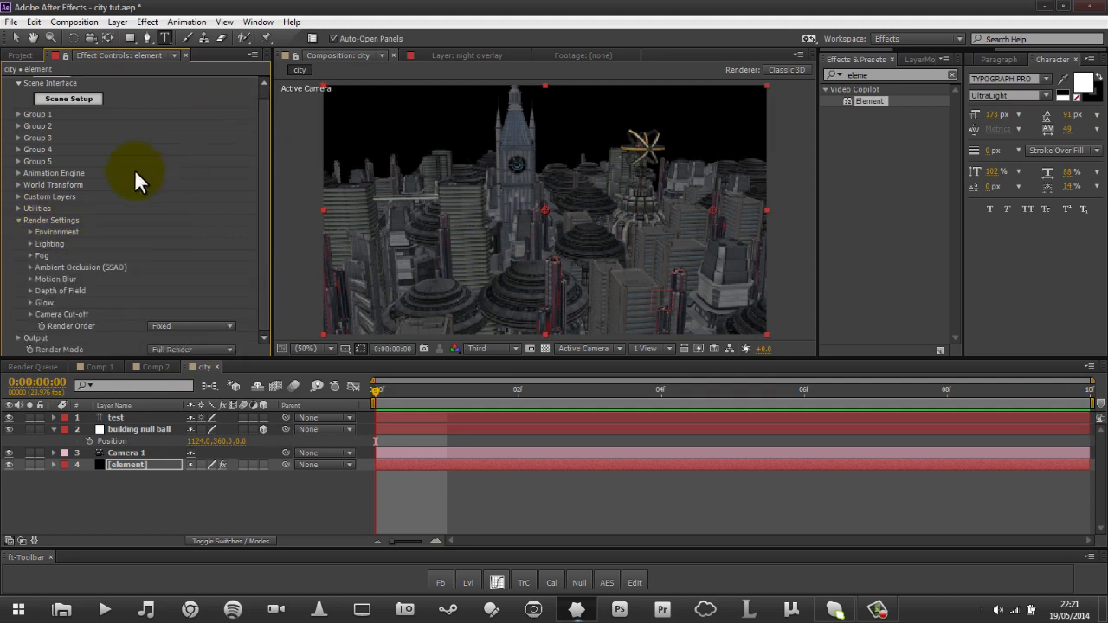
pyautogui.click(30, 232)
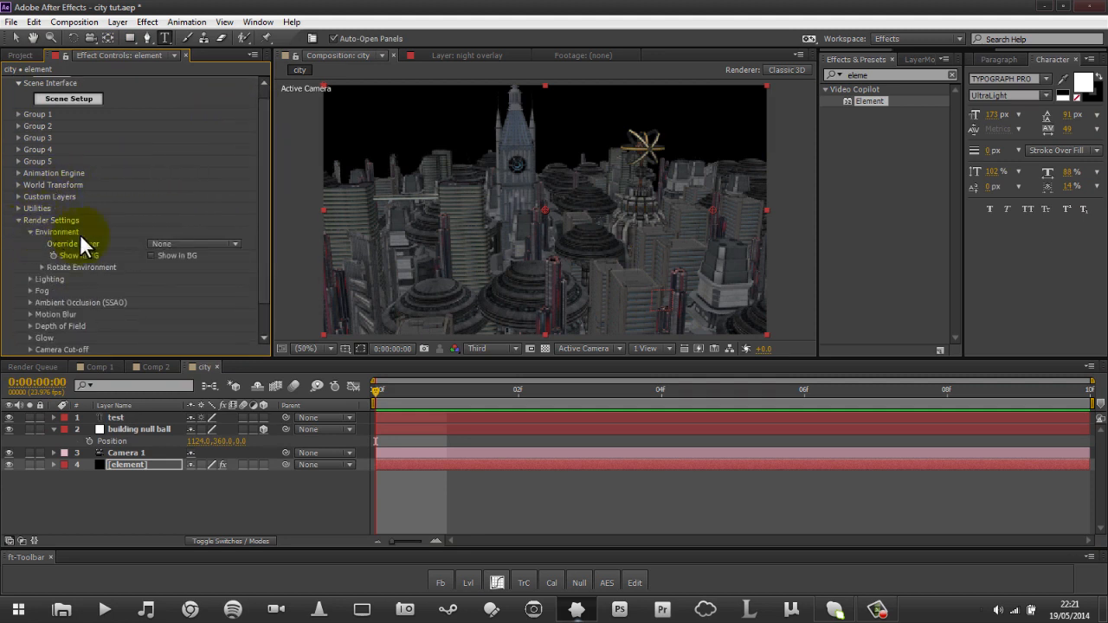
pyautogui.click(62, 102)
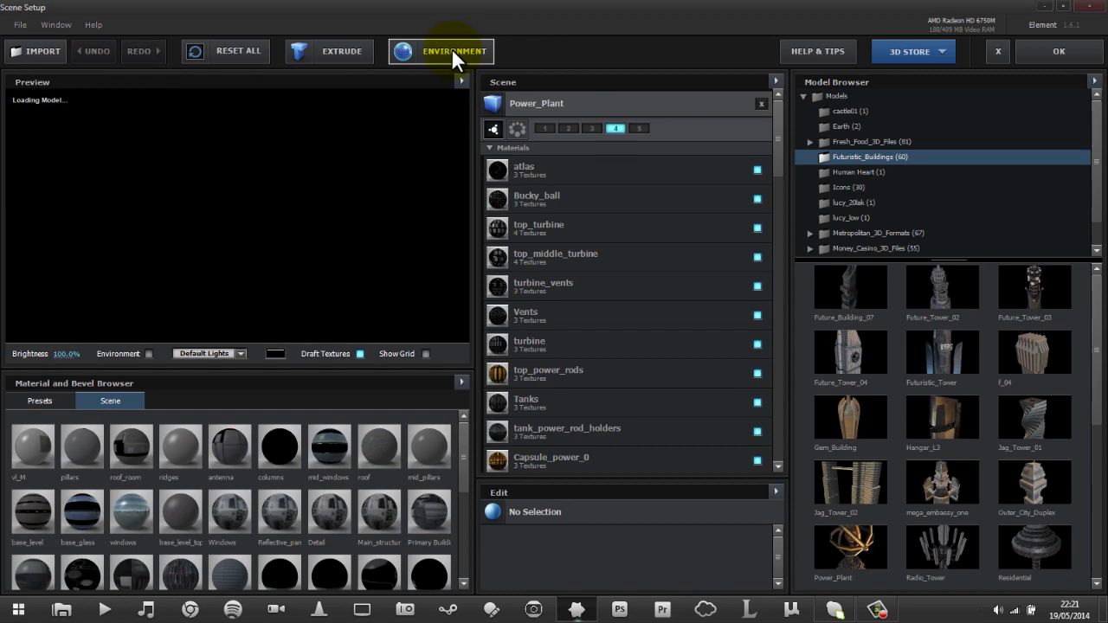
pyautogui.click(451, 47)
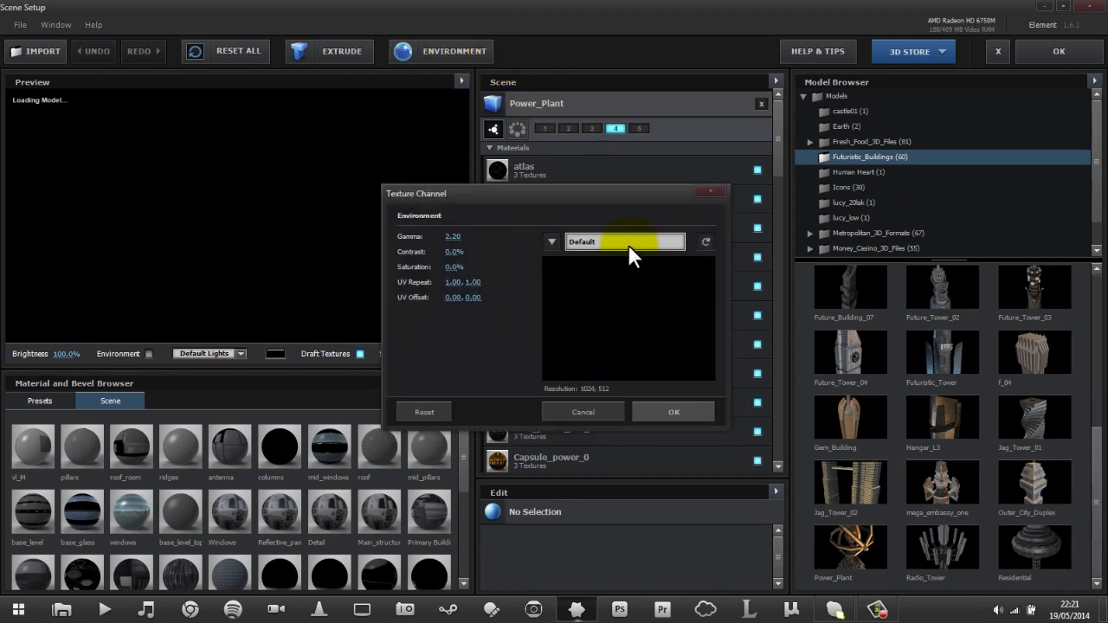
pyautogui.click(634, 240)
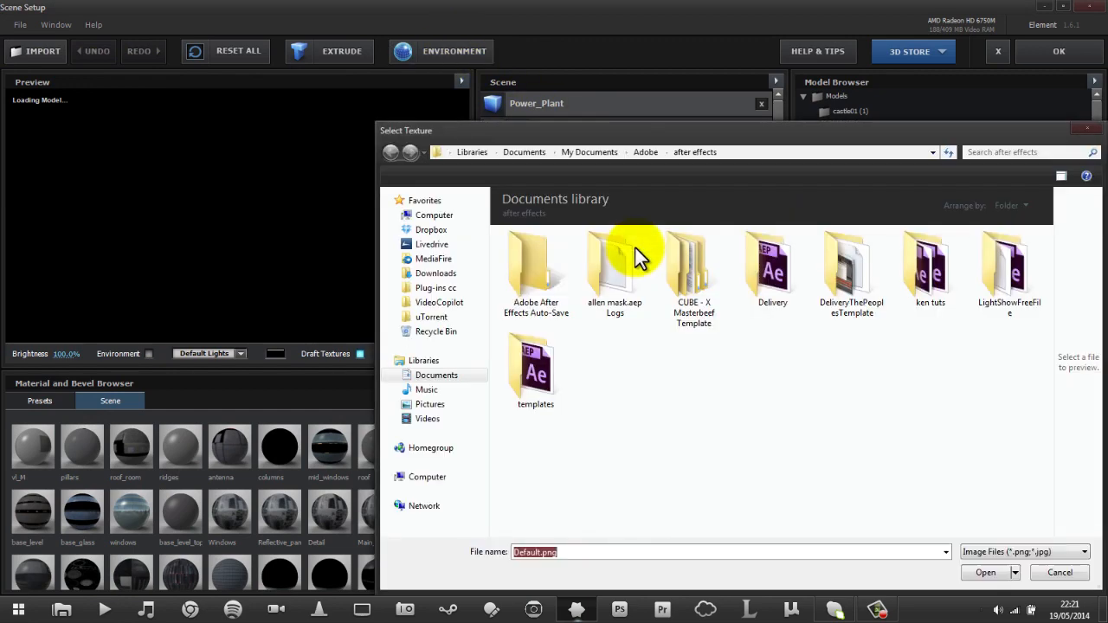
pyautogui.click(1086, 129)
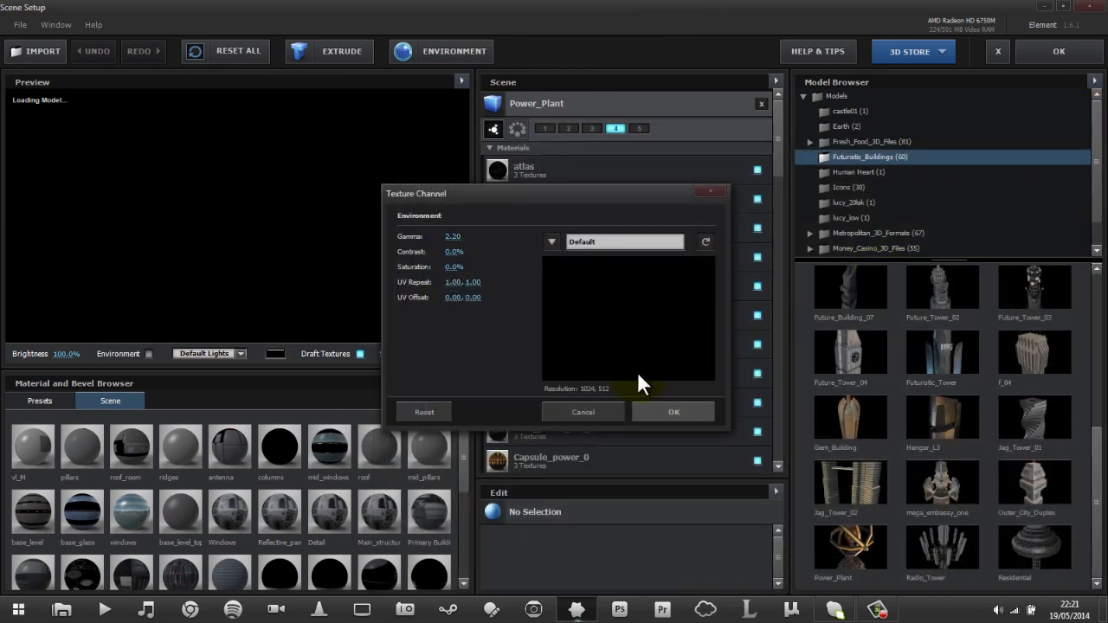
pyautogui.click(551, 242)
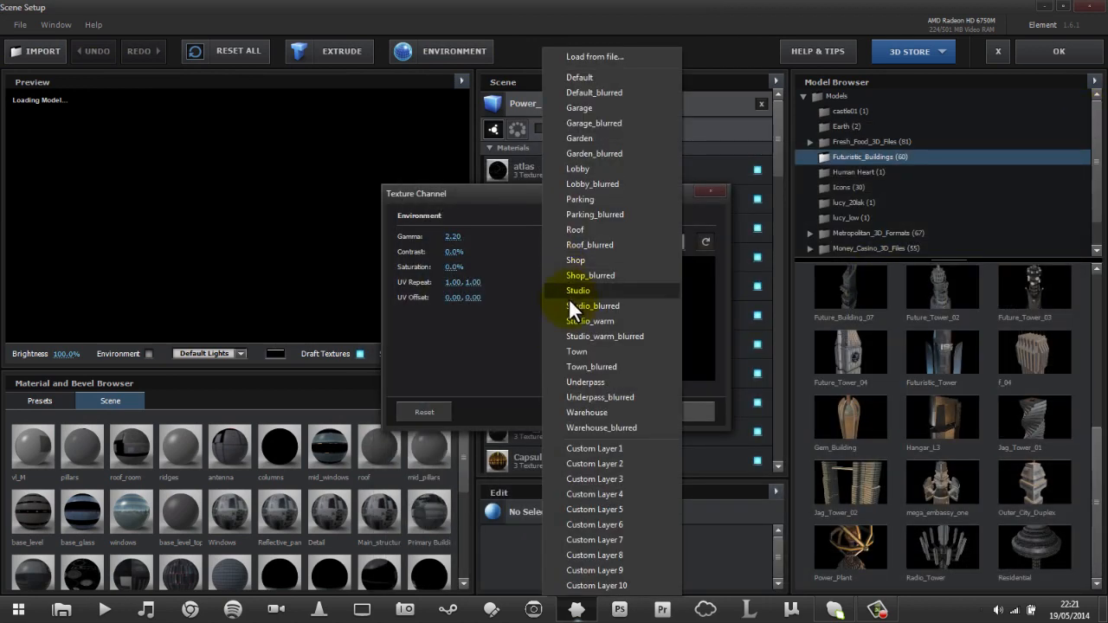
pyautogui.click(563, 301)
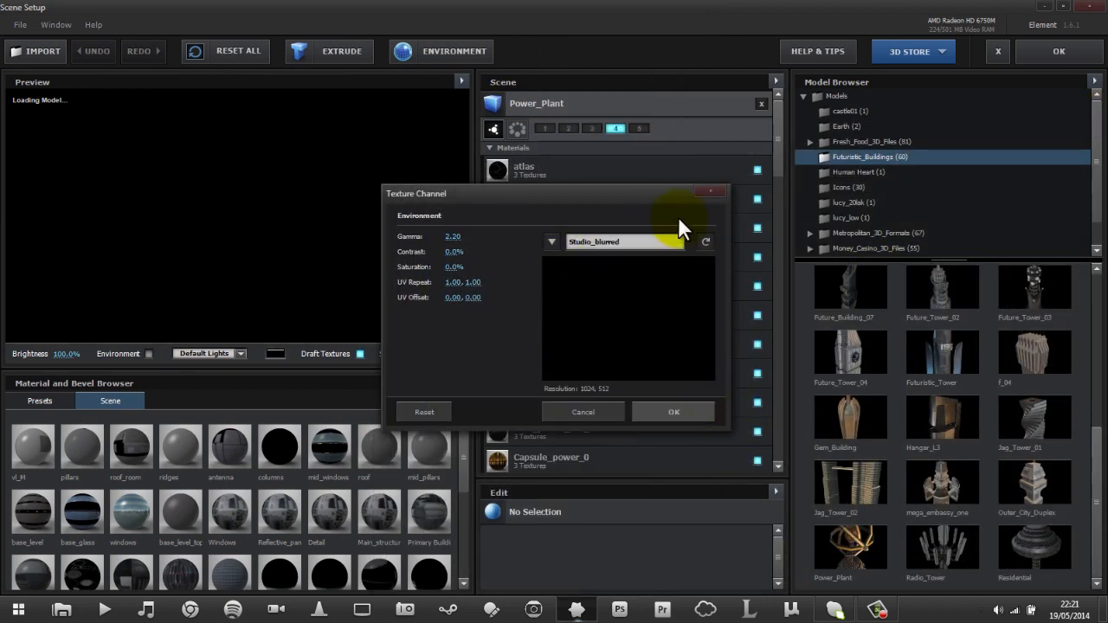
pyautogui.moveTo(625, 203); pyautogui.dragTo(466, 147)
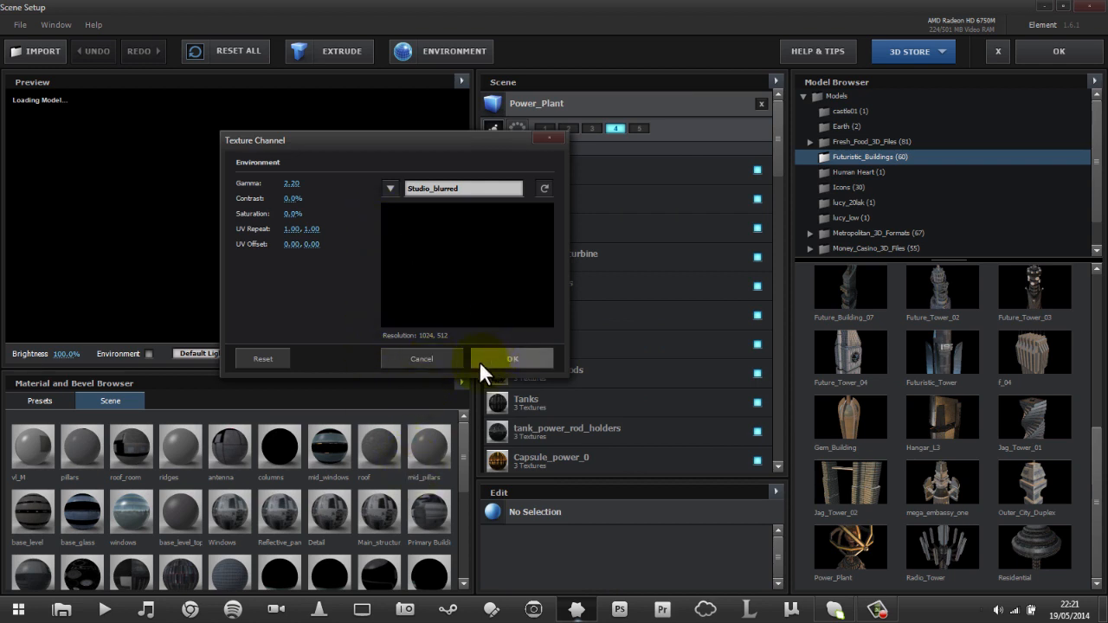
pyautogui.click(399, 358)
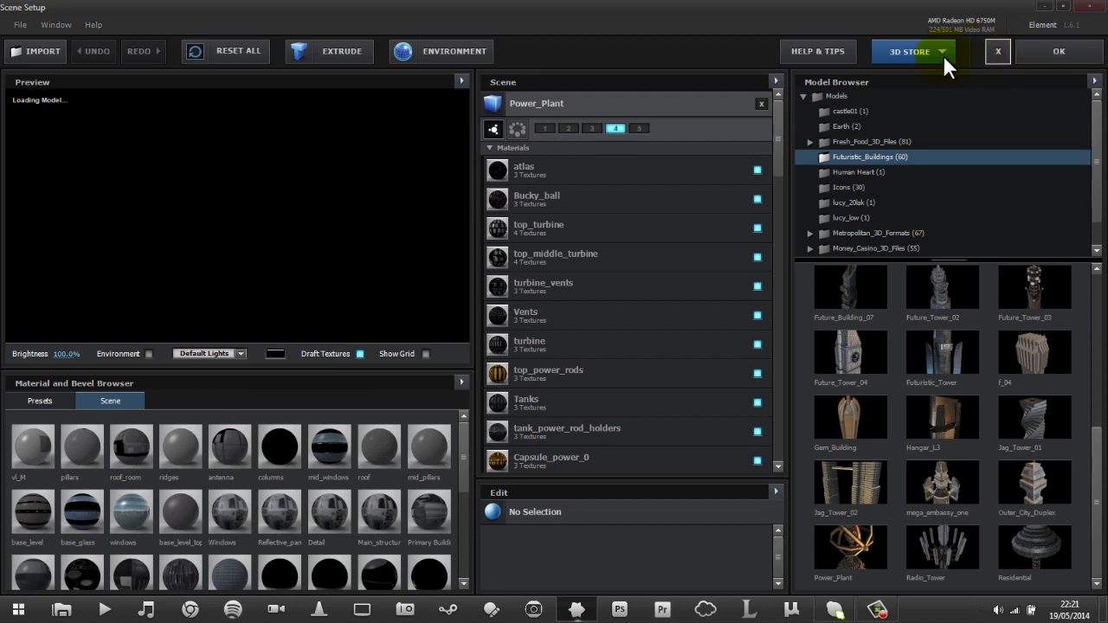
pyautogui.click(512, 326)
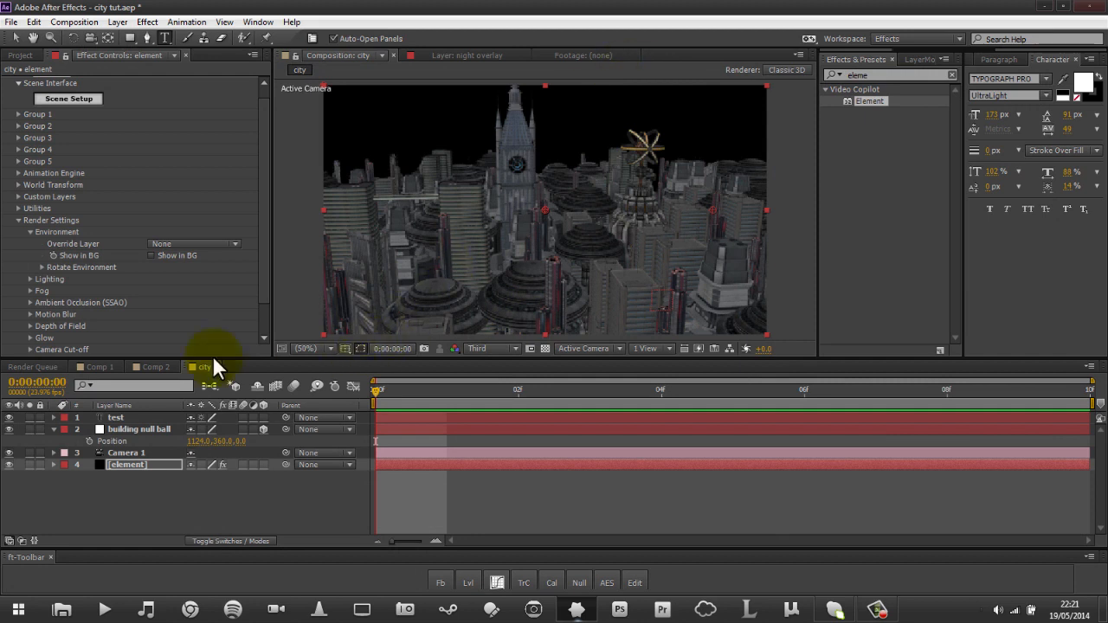
# Expand Element's Lighting options and create an Ambient light named Light 1 with the warm yellow colour E2C775.
pyautogui.click(31, 231)
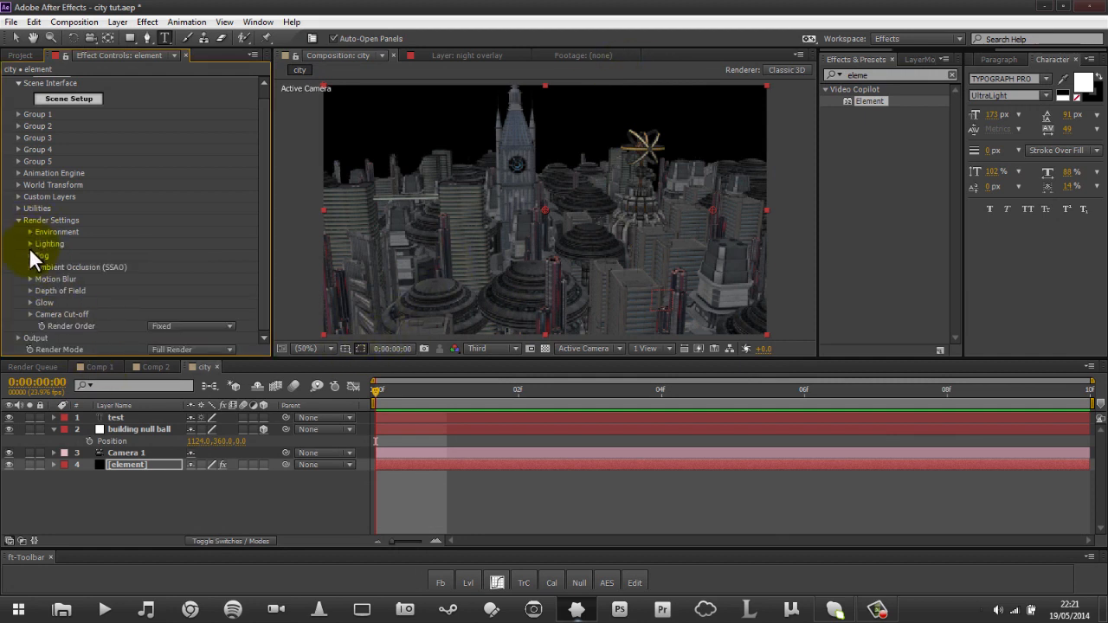
pyautogui.click(30, 245)
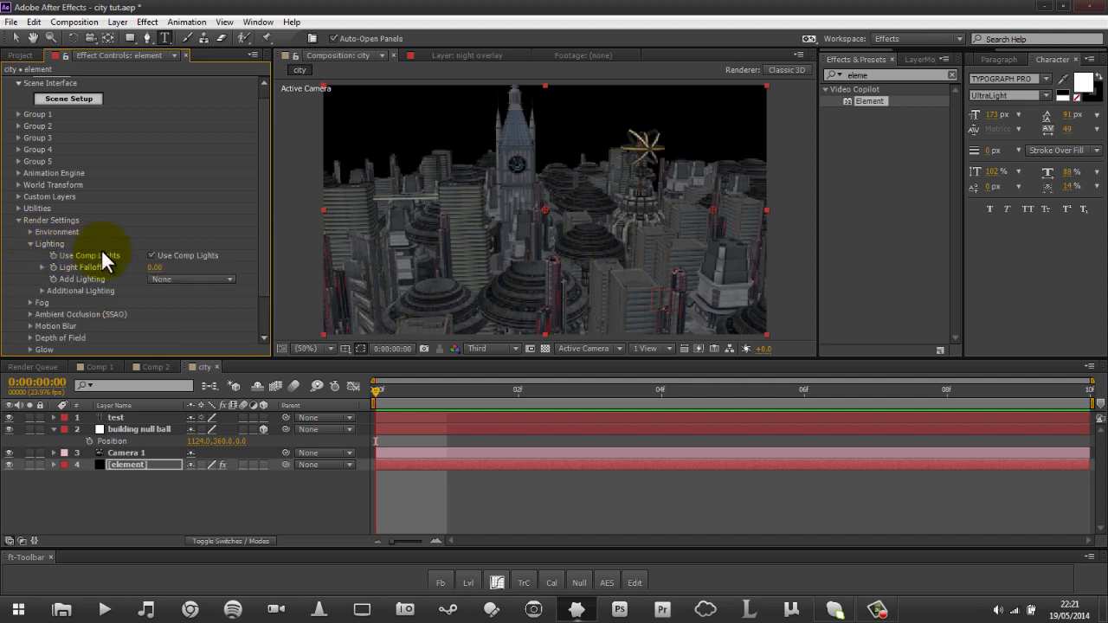
pyautogui.rightClick(236, 478)
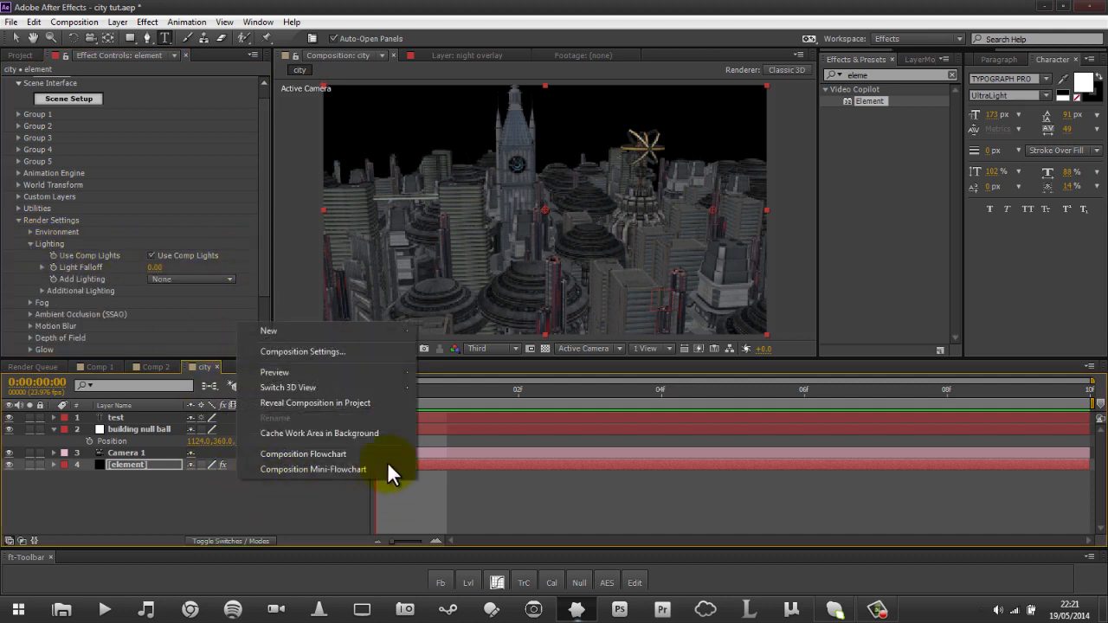
pyautogui.moveTo(354, 330)
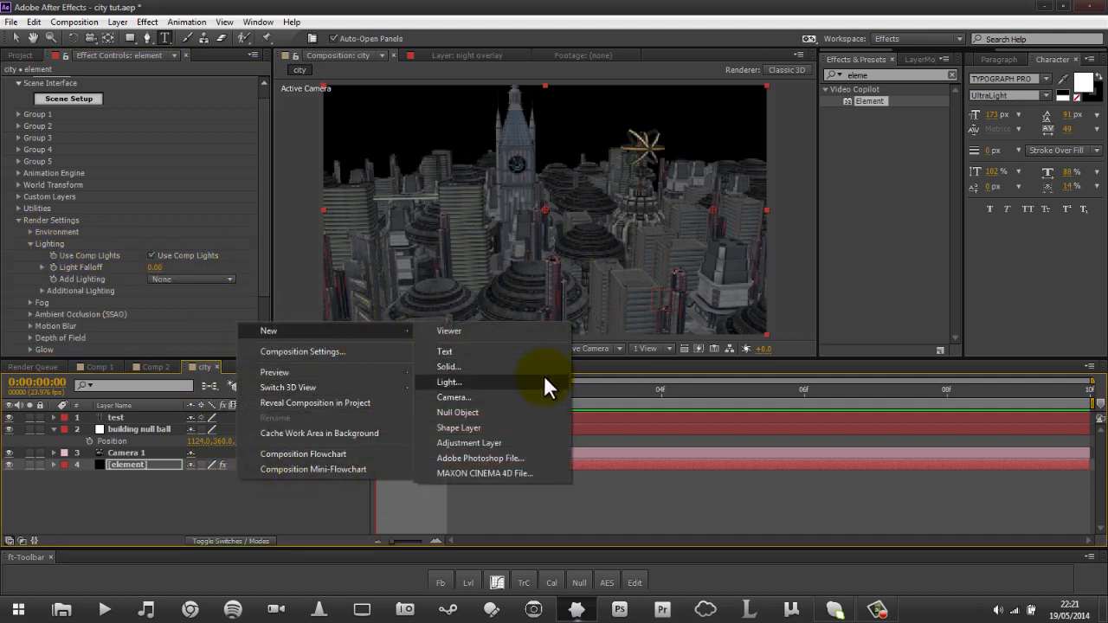
pyautogui.click(544, 380)
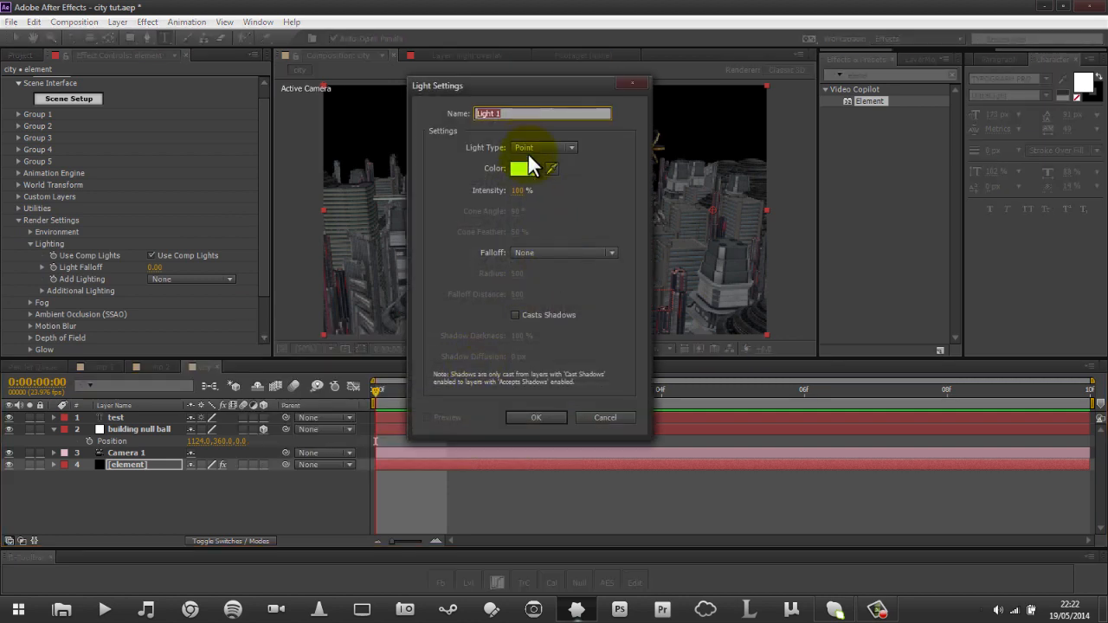
pyautogui.click(530, 147)
pyautogui.click(541, 211)
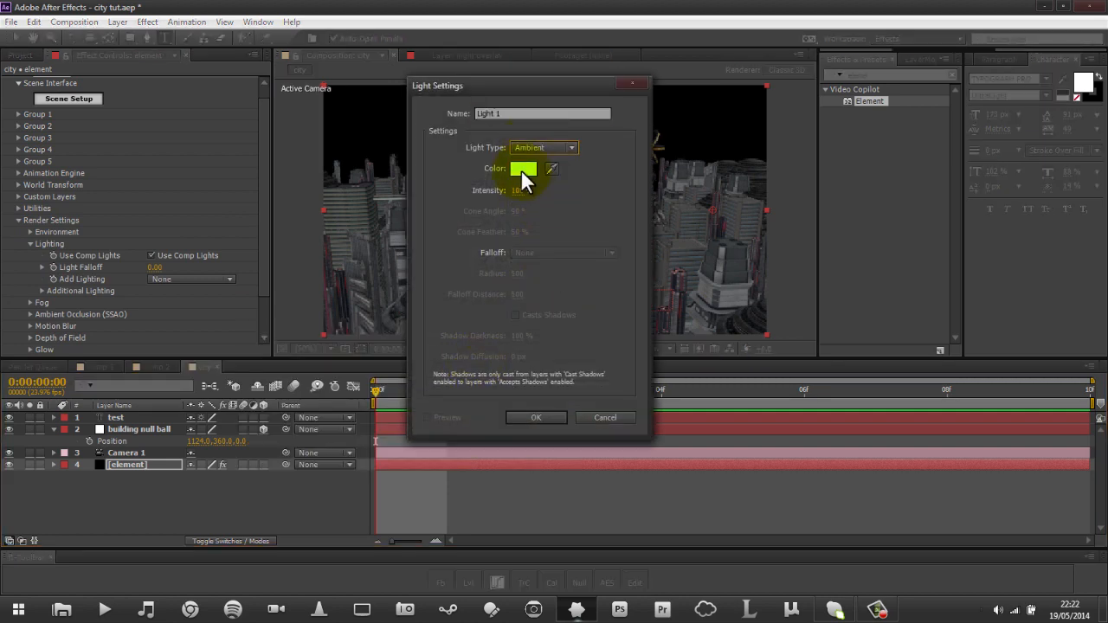
pyautogui.click(522, 168)
pyautogui.moveTo(324, 417); pyautogui.dragTo(322, 488)
pyautogui.moveTo(258, 370)
pyautogui.mouseDown()
pyautogui.moveTo(250, 391)
pyautogui.moveTo(250, 349)
pyautogui.moveTo(213, 353)
pyautogui.mouseUp()
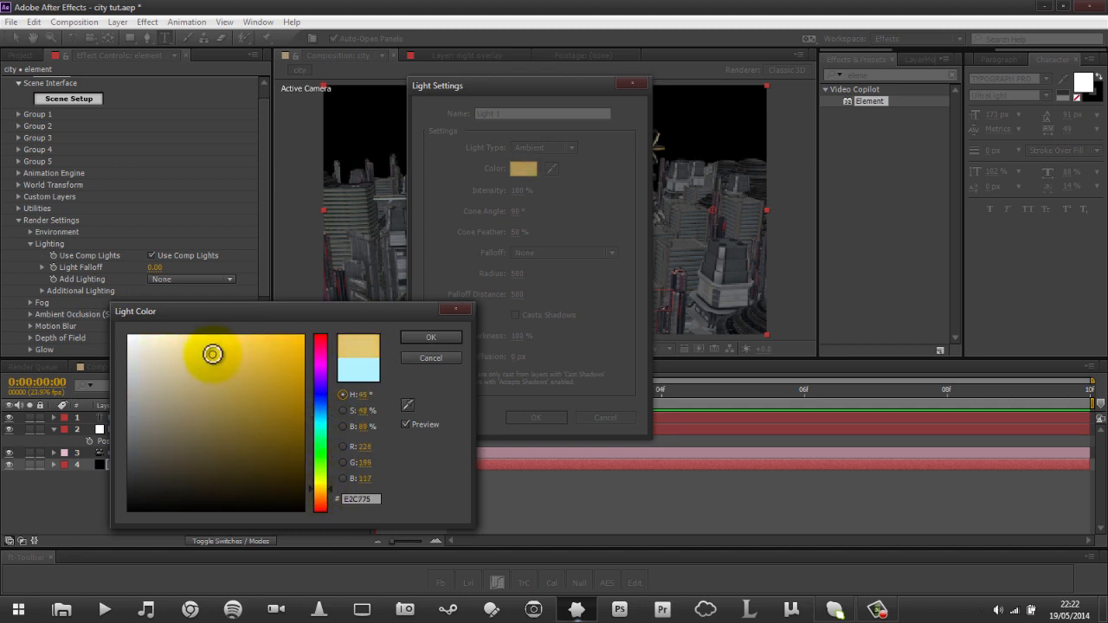
pyautogui.click(422, 338)
pyautogui.click(521, 418)
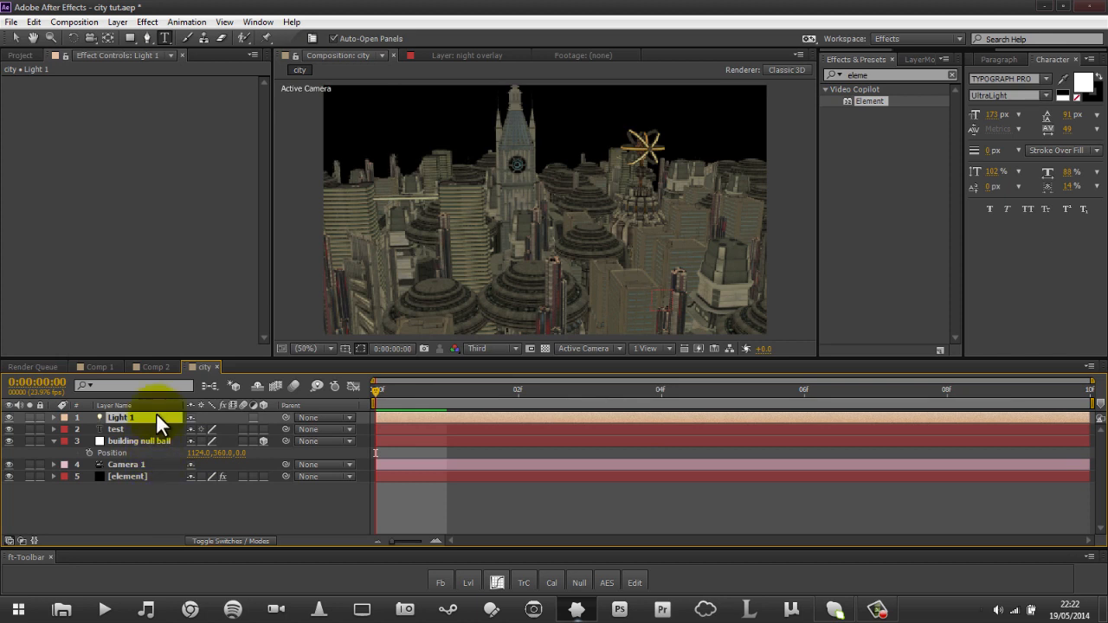
# Reduce the Intensity of Light 1 to 40% and collapse the layer's properties.
pyautogui.press('t')
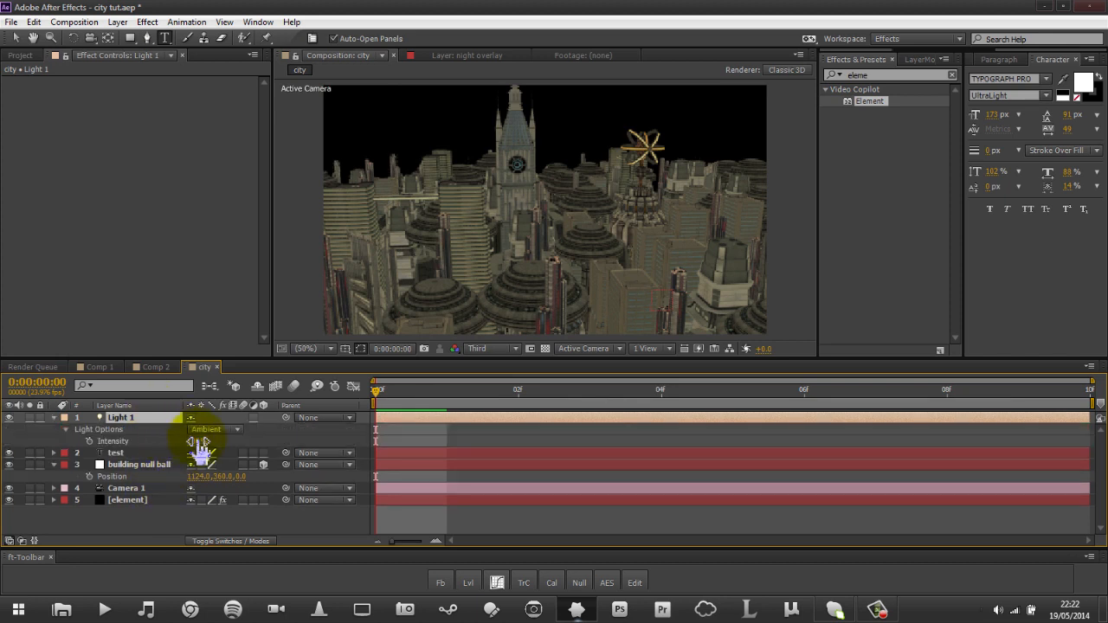
pyautogui.moveTo(198, 441); pyautogui.dragTo(171, 453)
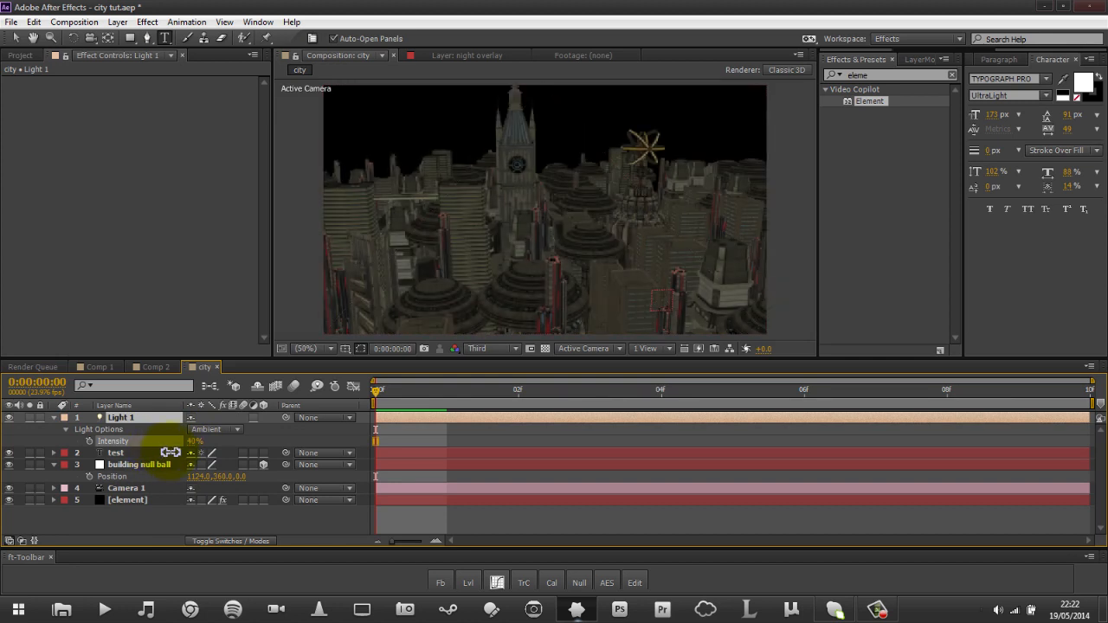
pyautogui.click(44, 429)
pyautogui.click(54, 418)
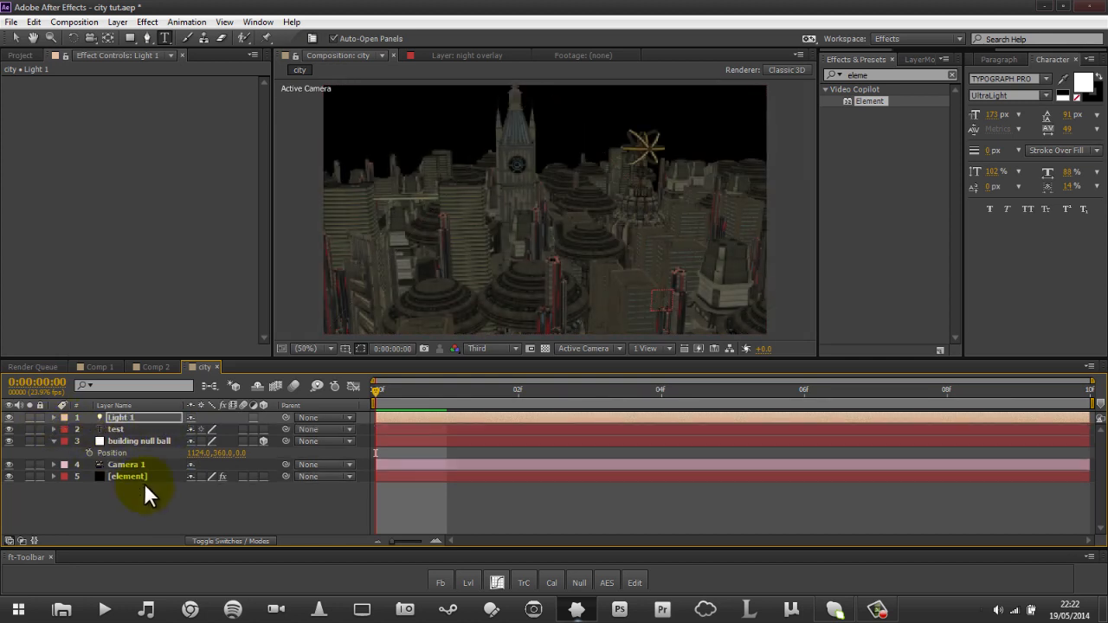
# Set Add Lighting to Default Lights in the Element render settings of the element layer.
pyautogui.click(120, 474)
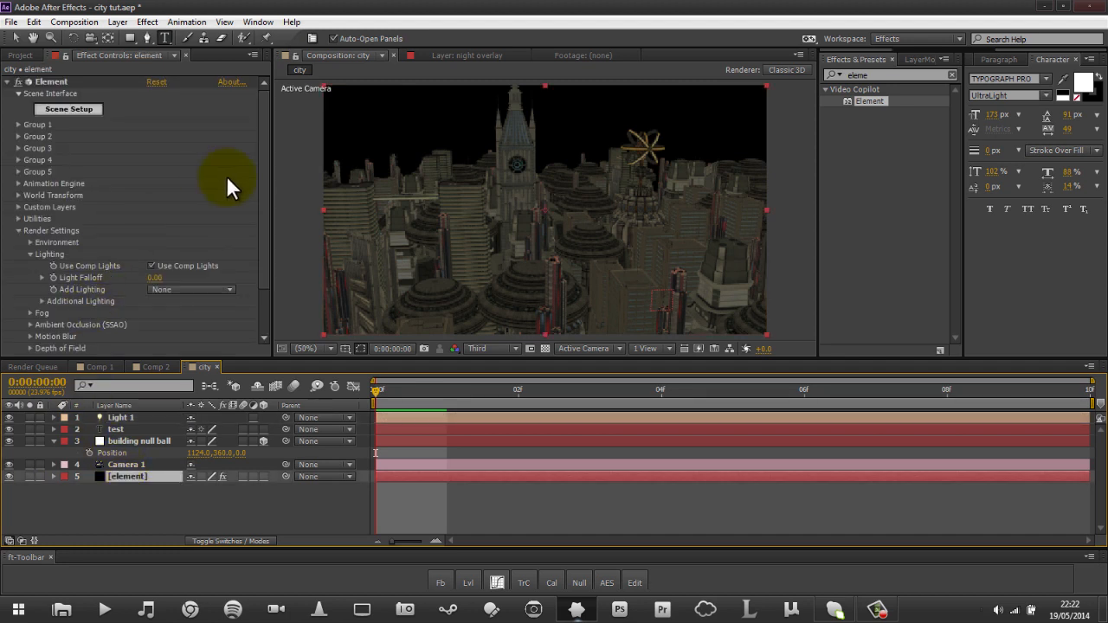
pyautogui.moveTo(260, 181); pyautogui.dragTo(260, 231)
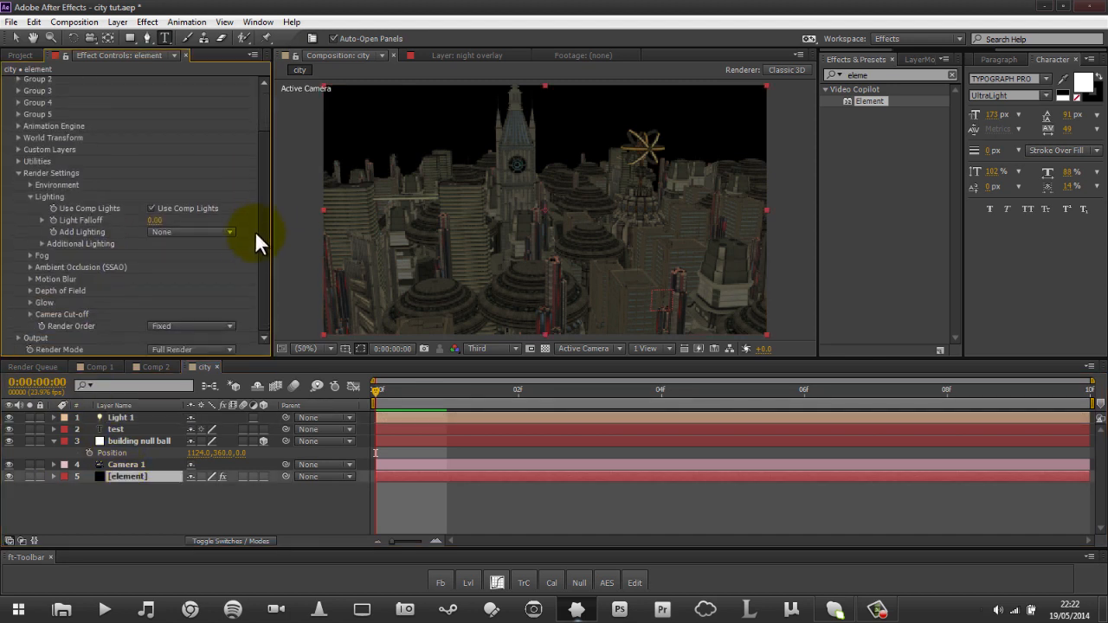
pyautogui.click(170, 235)
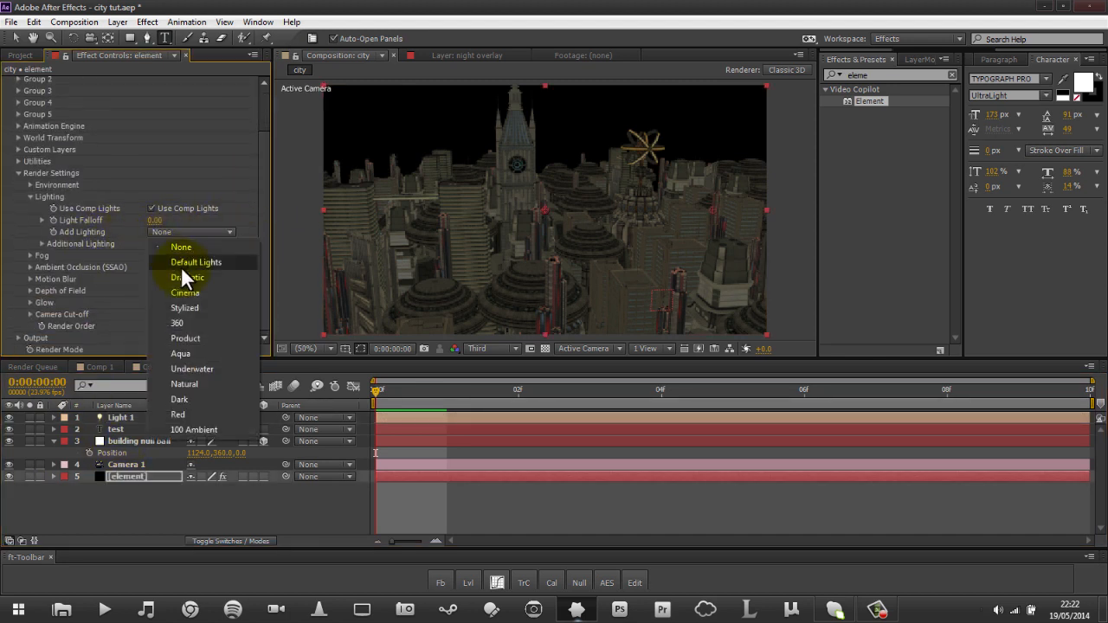
pyautogui.click(181, 265)
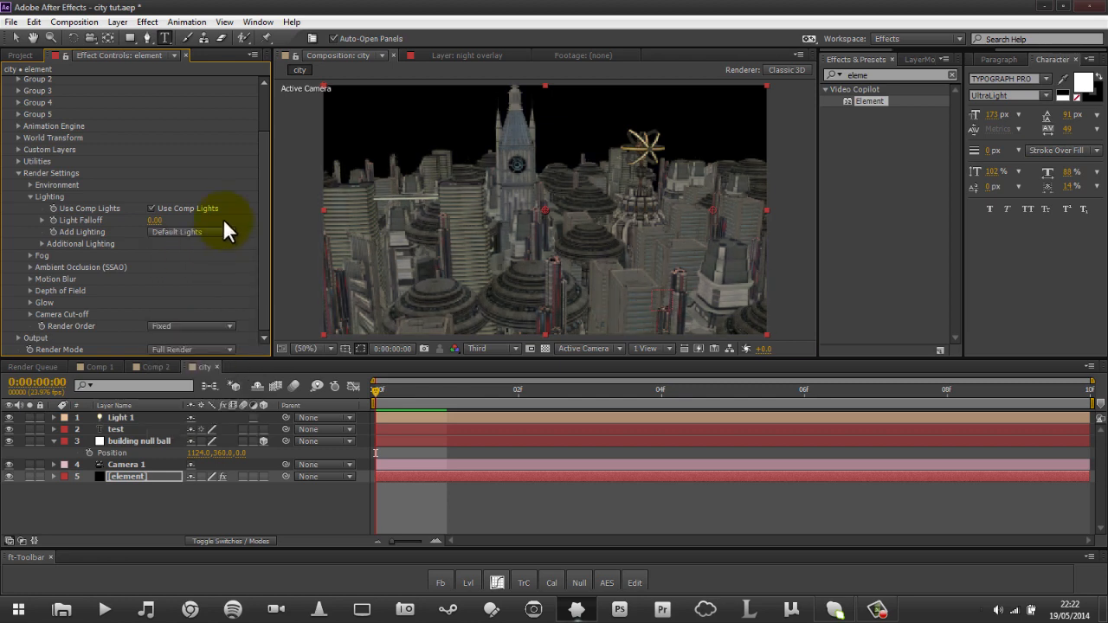
# Try the Dramatic and Cinema presets for Element's Add Lighting and return it to Default Lights.
pyautogui.click(218, 232)
pyautogui.click(213, 275)
pyautogui.scroll(3, 213, 272)
pyautogui.click(199, 289)
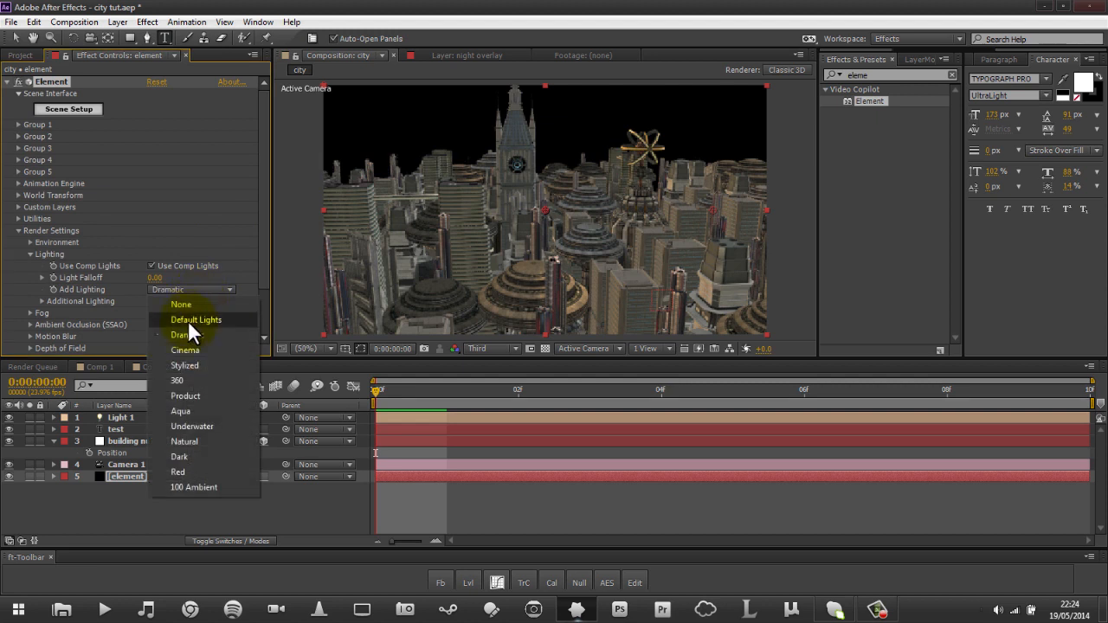
pyautogui.click(187, 351)
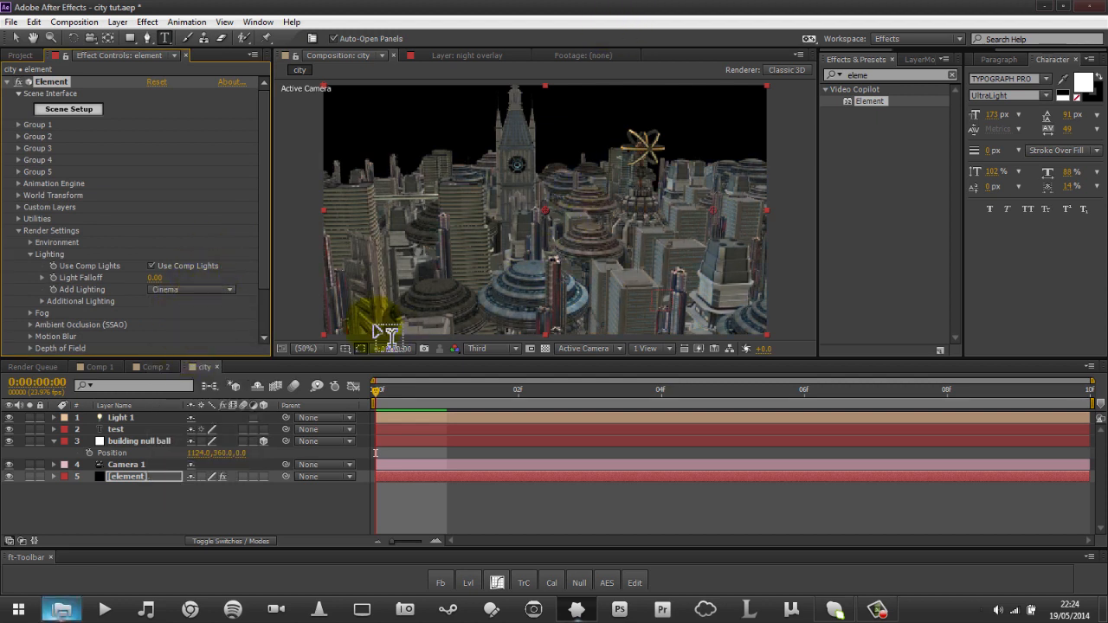
pyautogui.click(201, 295)
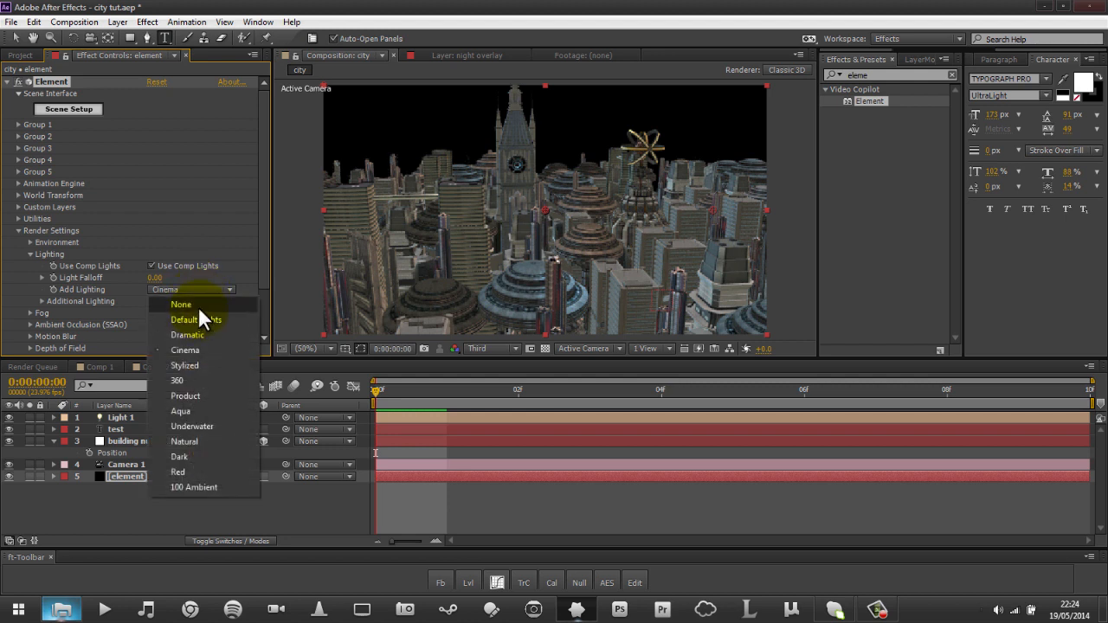
pyautogui.click(212, 320)
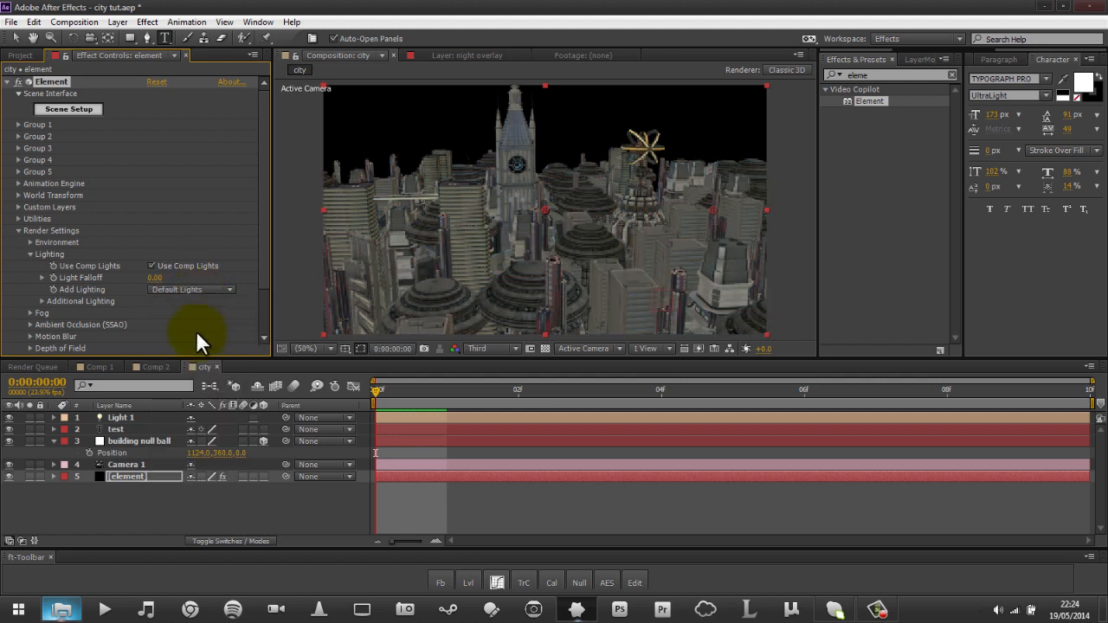
# Collapse the Lighting options and examine Element's Ambient Occlusion and Motion Blur settings.
pyautogui.click(32, 254)
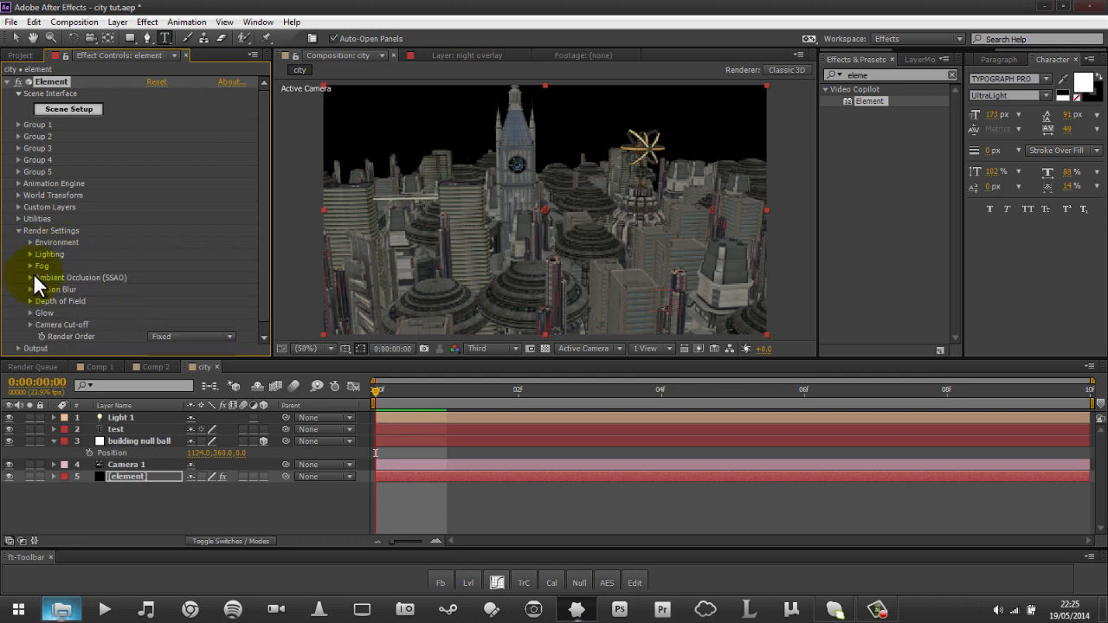
pyautogui.click(31, 275)
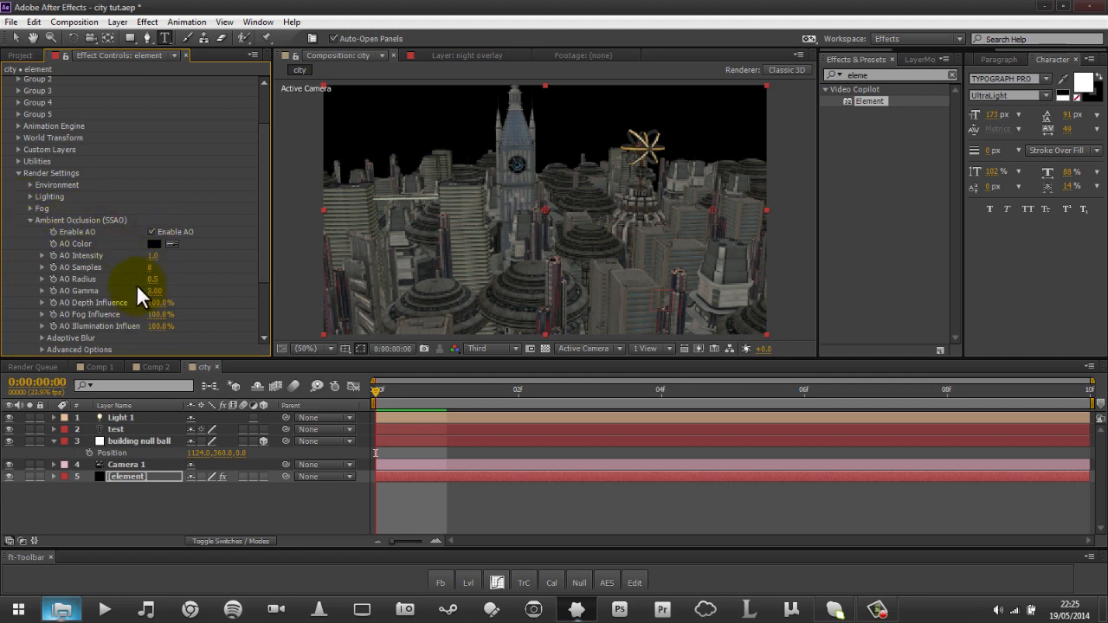
pyautogui.click(30, 220)
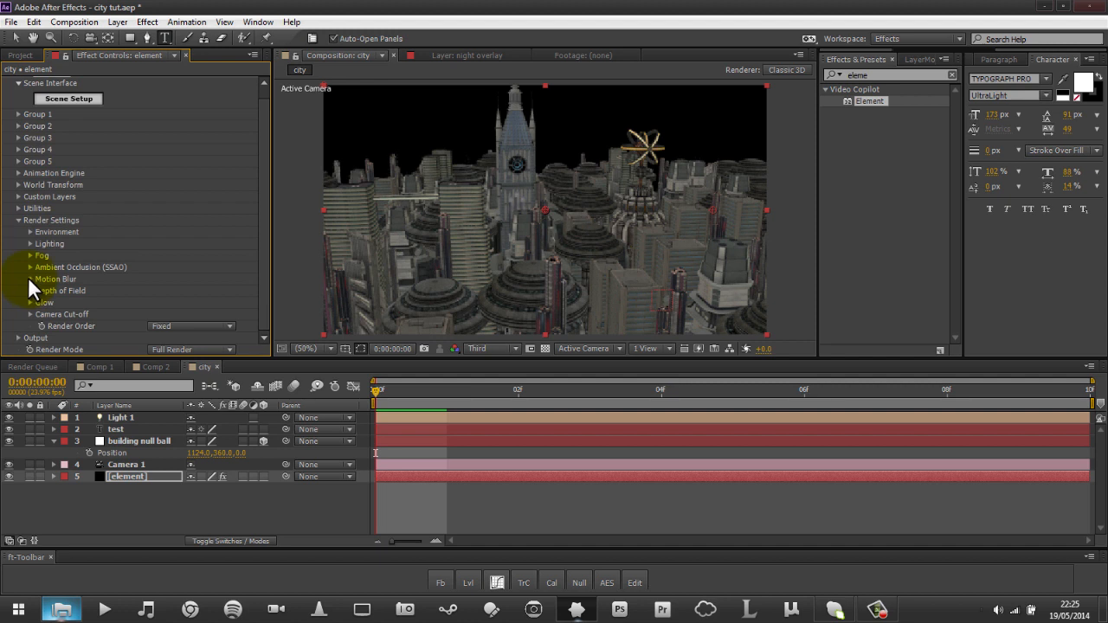
pyautogui.click(29, 279)
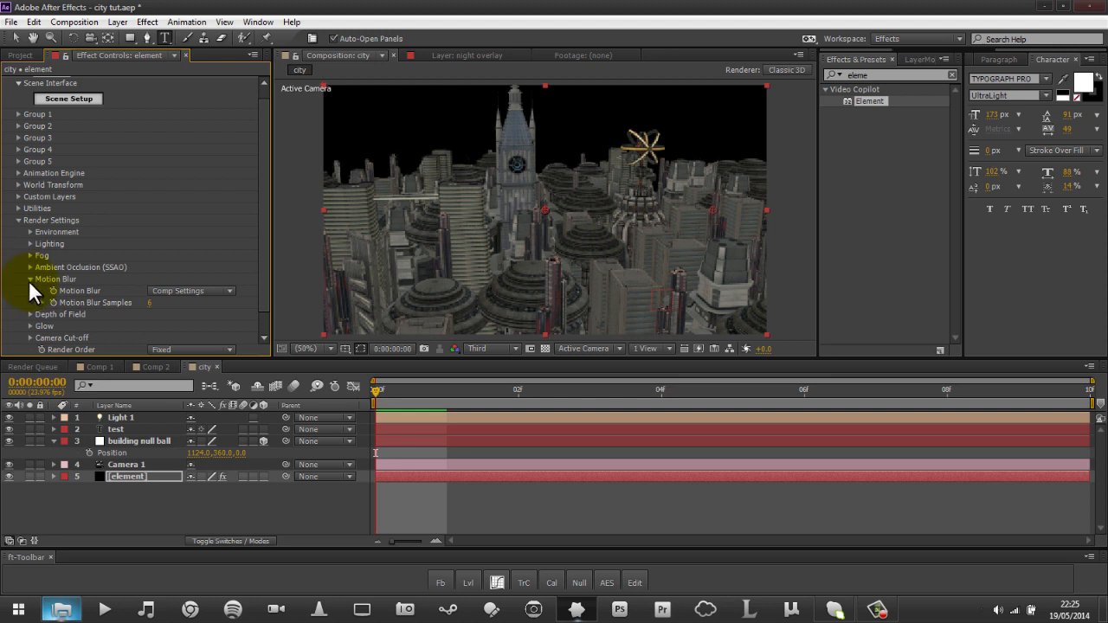
pyautogui.click(30, 279)
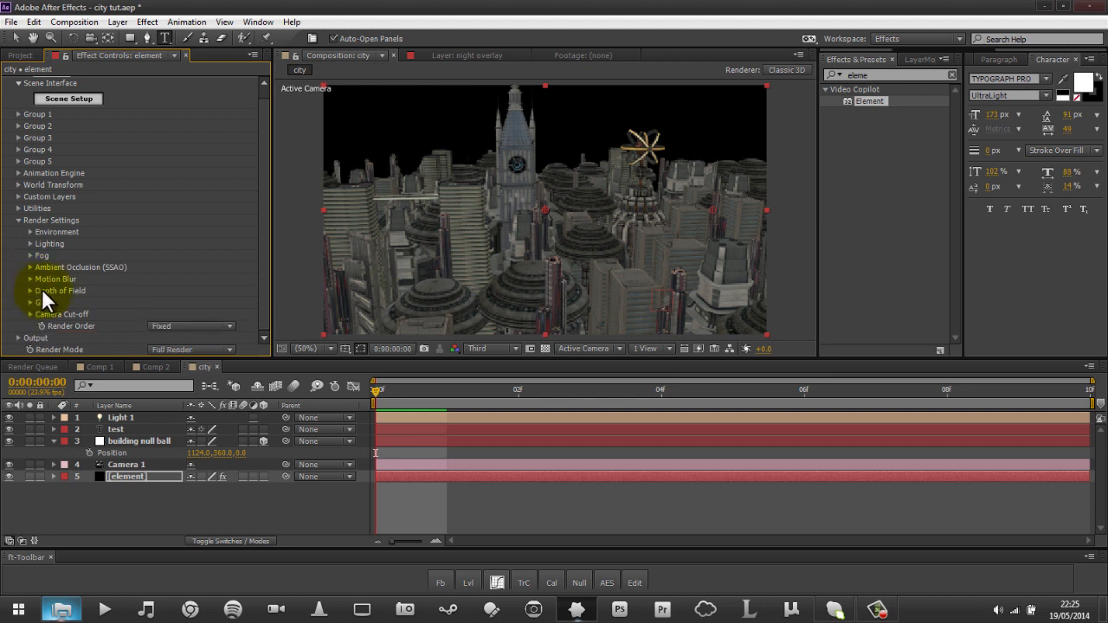
# Examine Element's Depth of Field settings on the element layer and collapse them again.
pyautogui.click(31, 290)
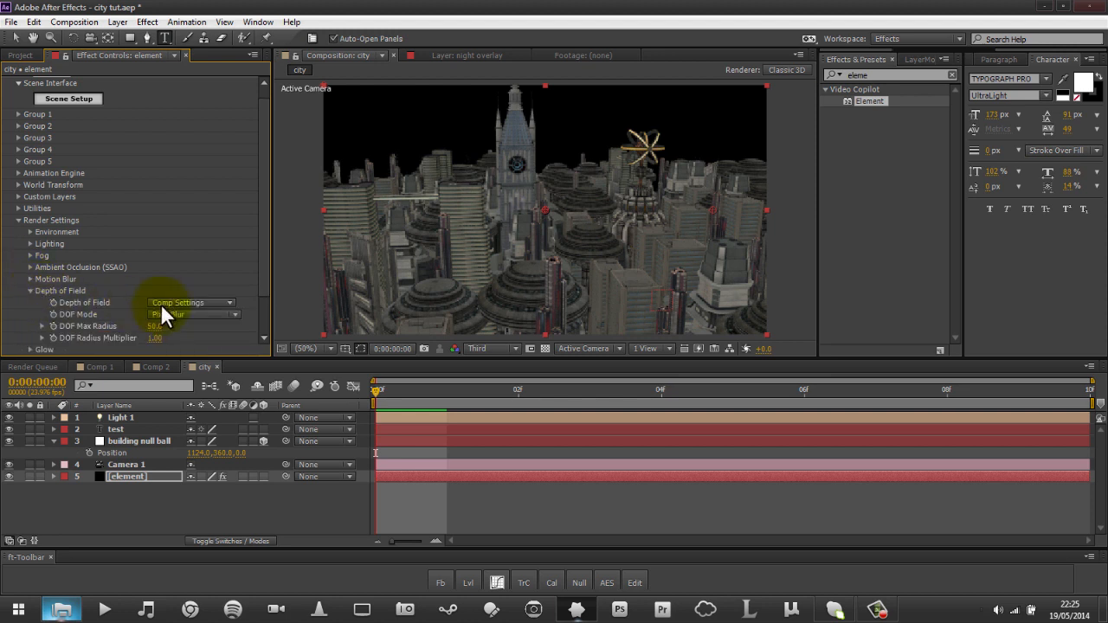
pyautogui.click(123, 464)
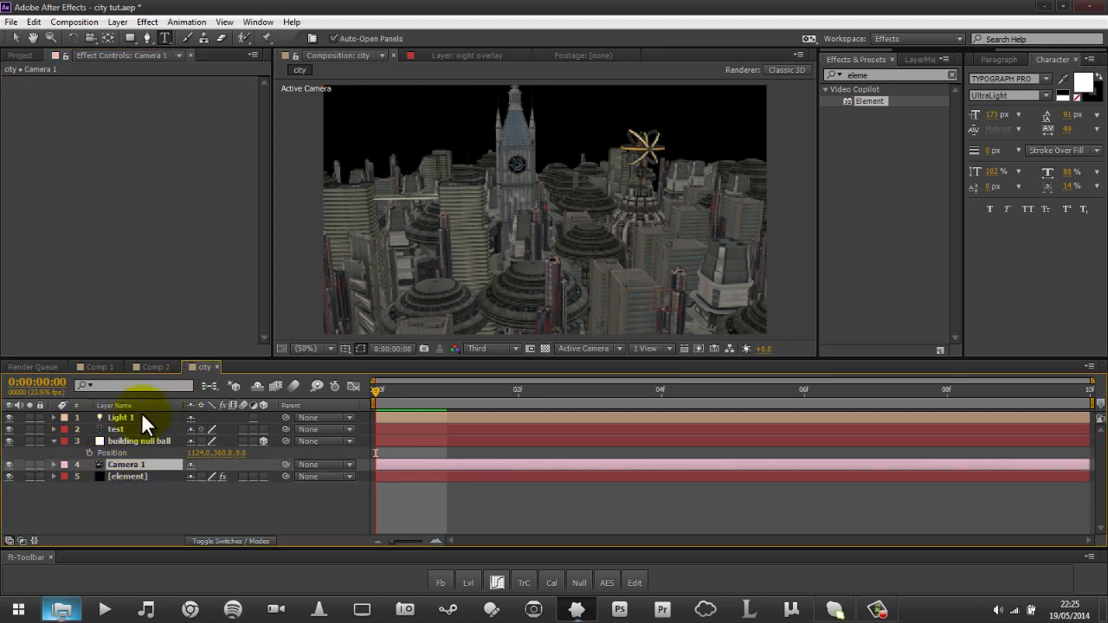
pyautogui.click(136, 474)
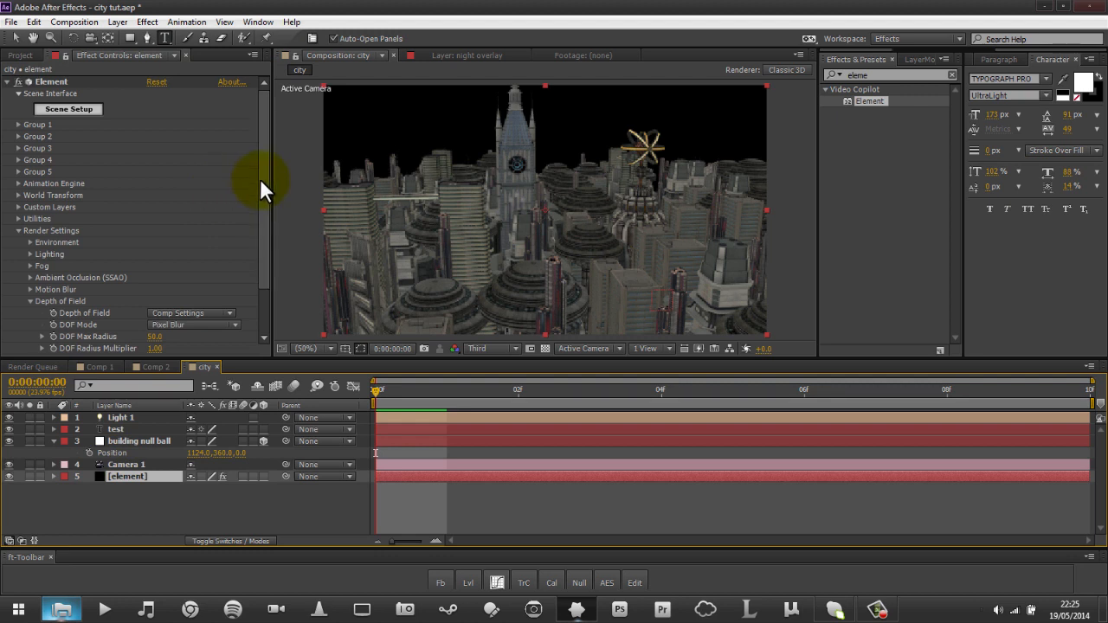
pyautogui.moveTo(261, 180); pyautogui.dragTo(253, 250)
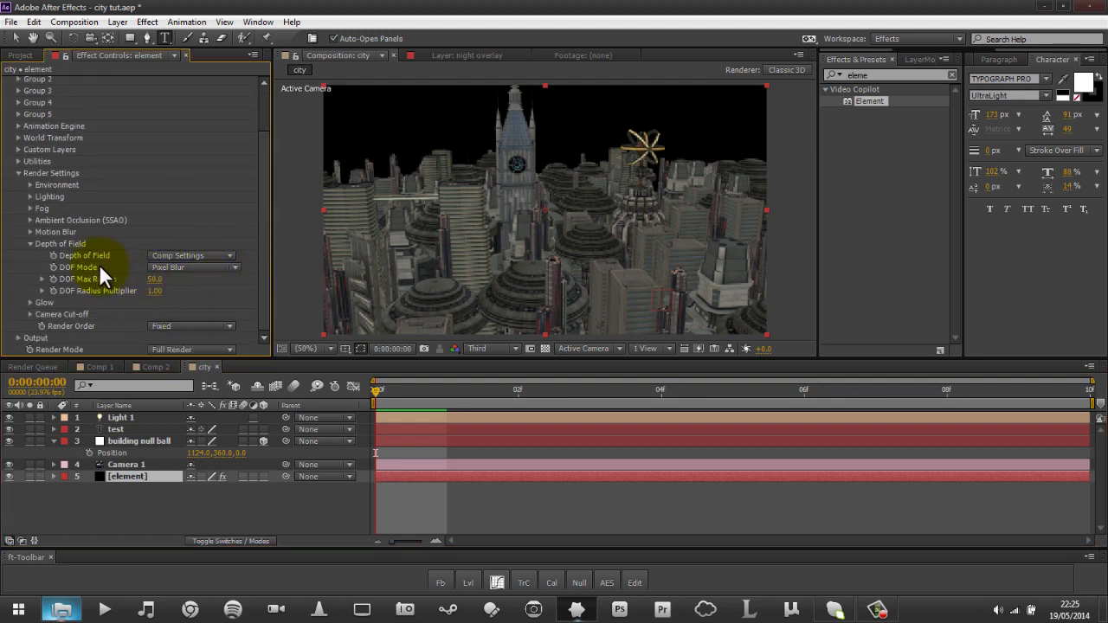
pyautogui.click(29, 243)
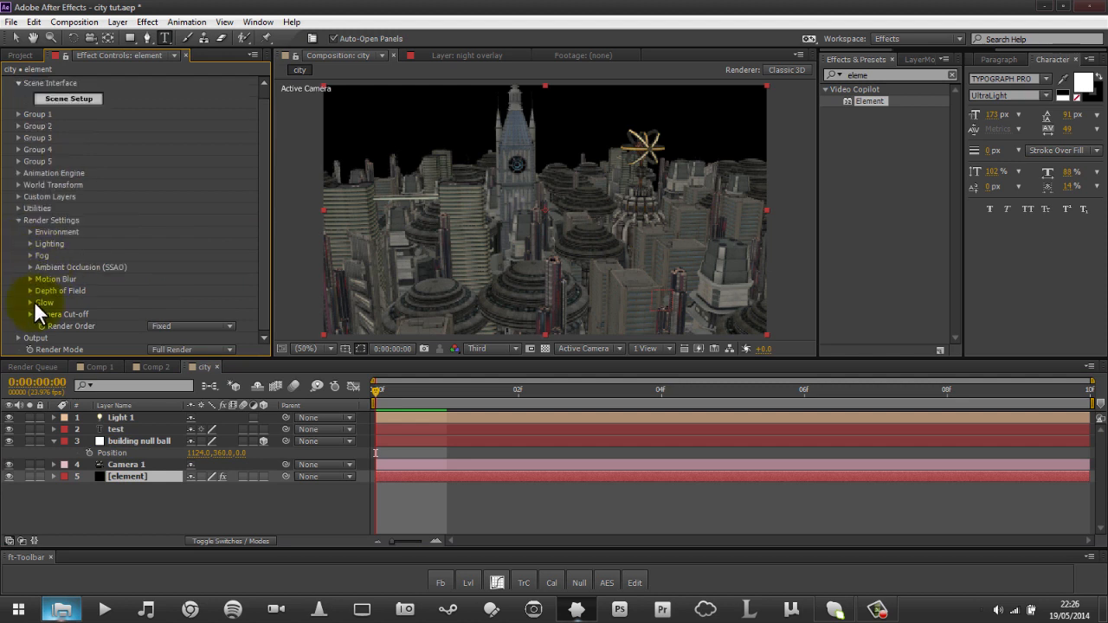
# Enable Glow in Element's render settings and set the composition preview resolution to Full.
pyautogui.click(30, 301)
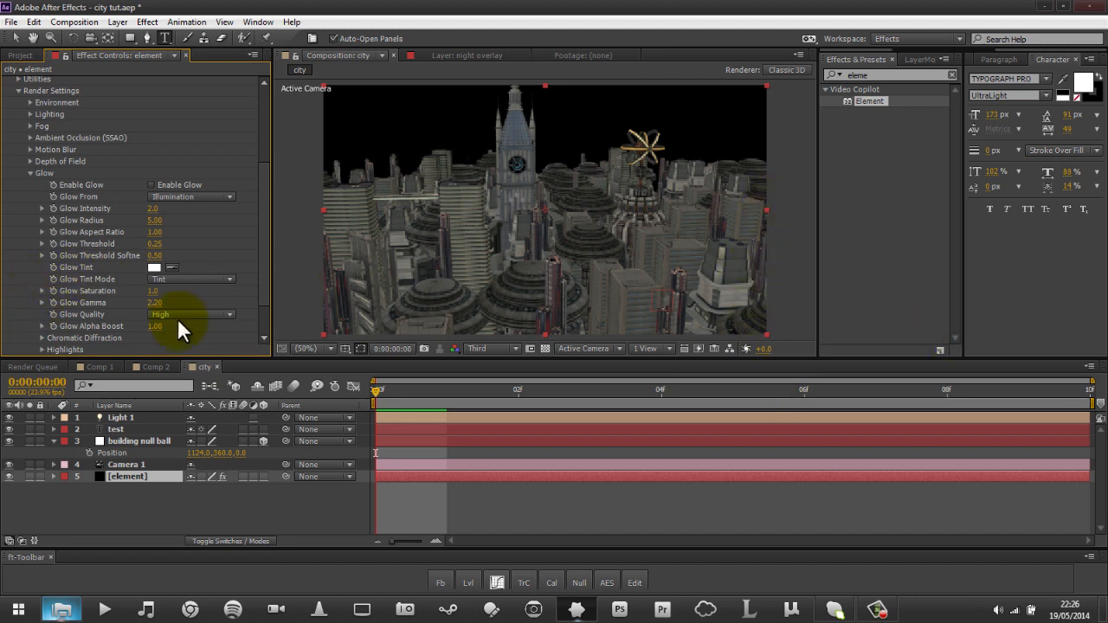
pyautogui.click(151, 185)
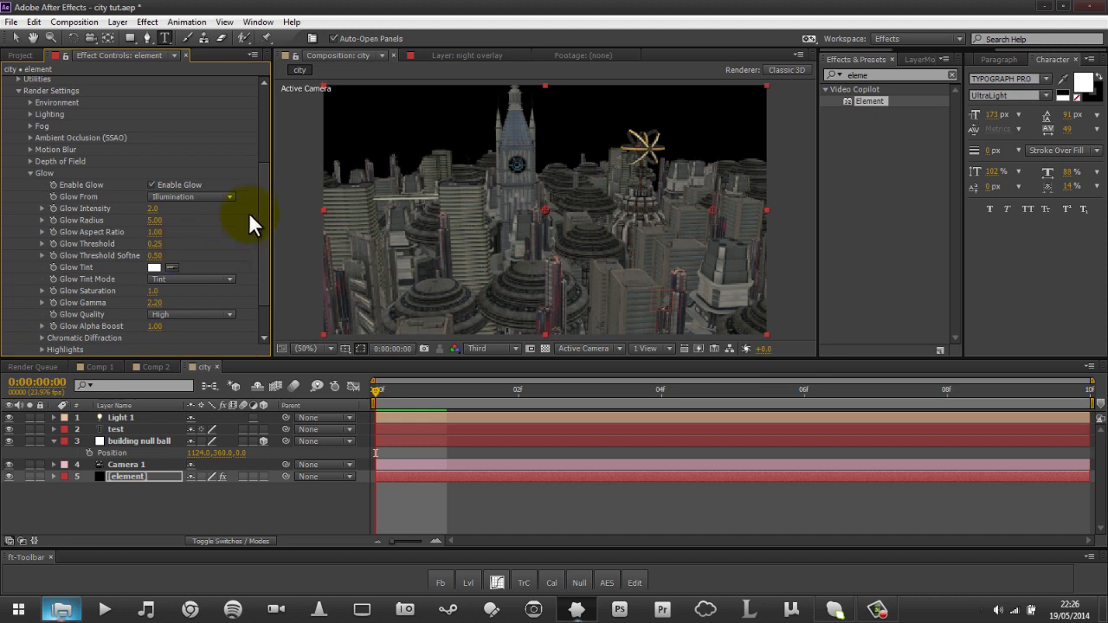
pyautogui.moveTo(264, 201); pyautogui.dragTo(267, 236)
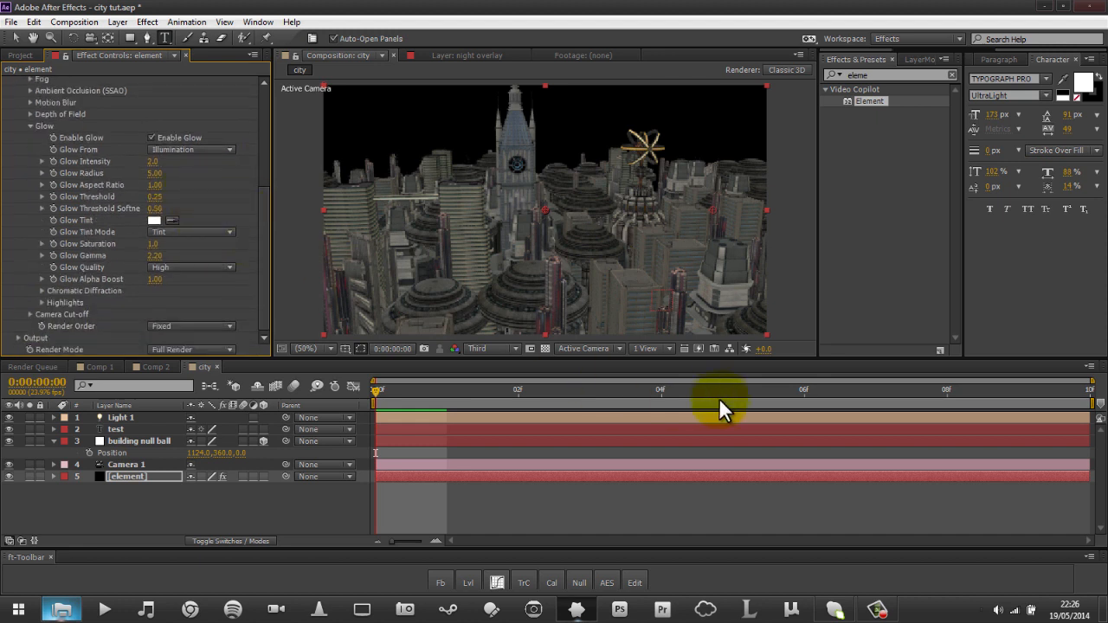
pyautogui.click(489, 349)
pyautogui.click(499, 384)
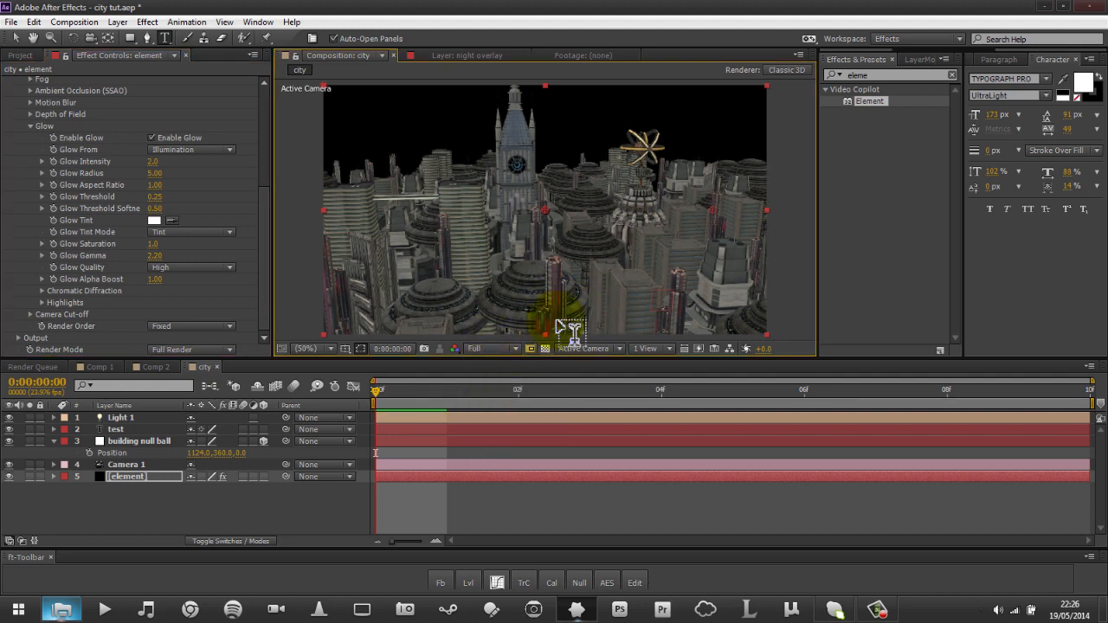
# Move the camera in close among the buildings and set the Glow Tint to red.
pyautogui.press('c')
pyautogui.press('c')
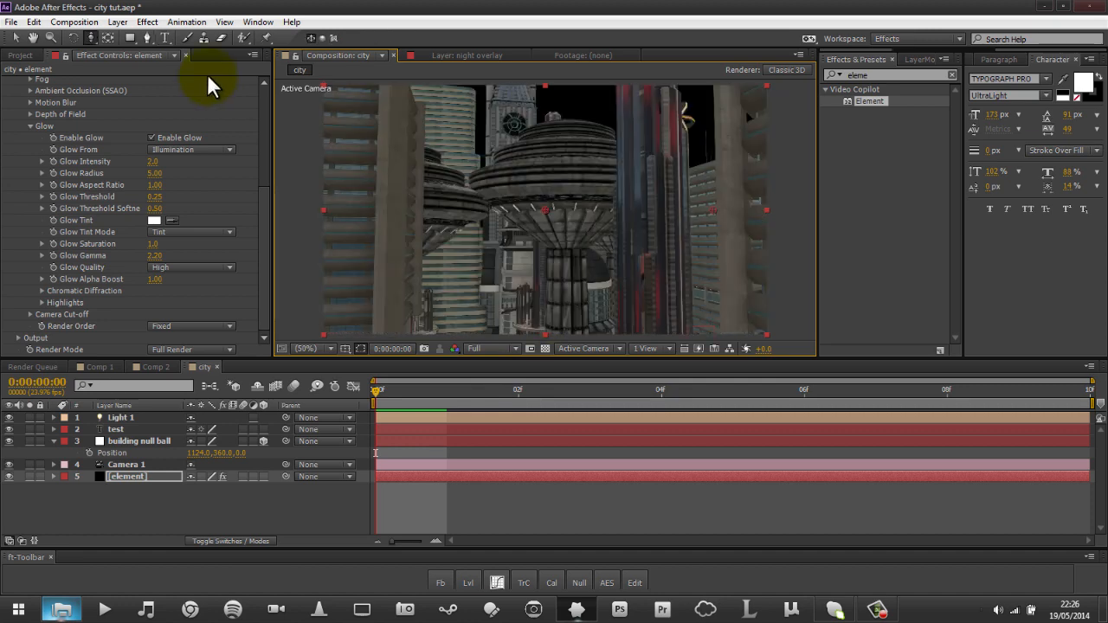
pyautogui.click(153, 221)
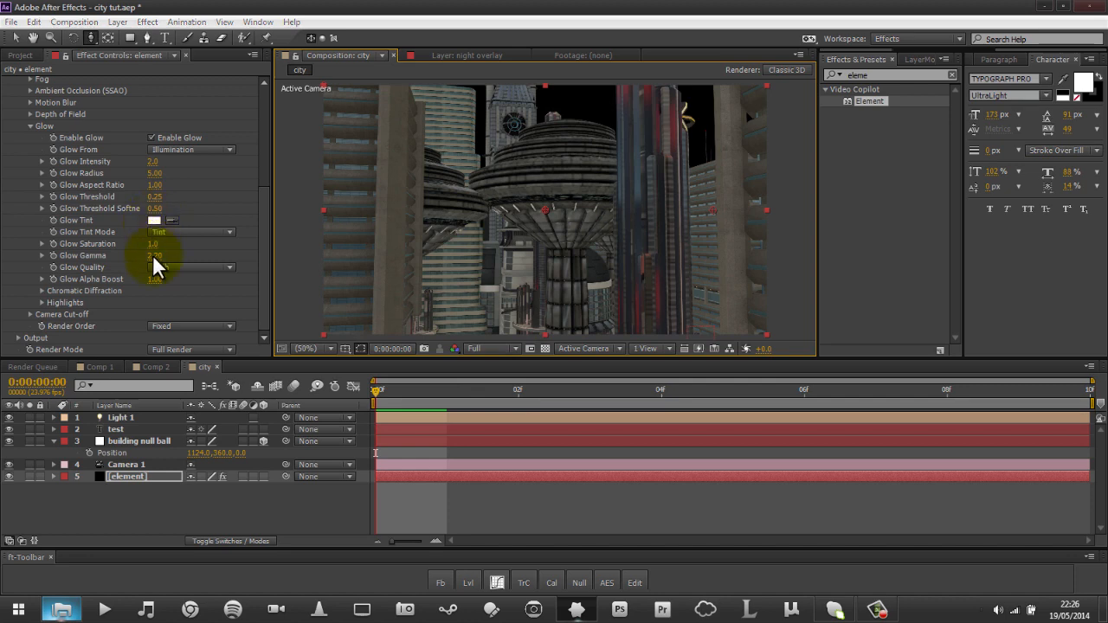
pyautogui.click(289, 375)
pyautogui.moveTo(442, 333)
pyautogui.mouseDown()
pyautogui.moveTo(419, 346)
pyautogui.moveTo(425, 336)
pyautogui.mouseUp()
pyautogui.click(425, 340)
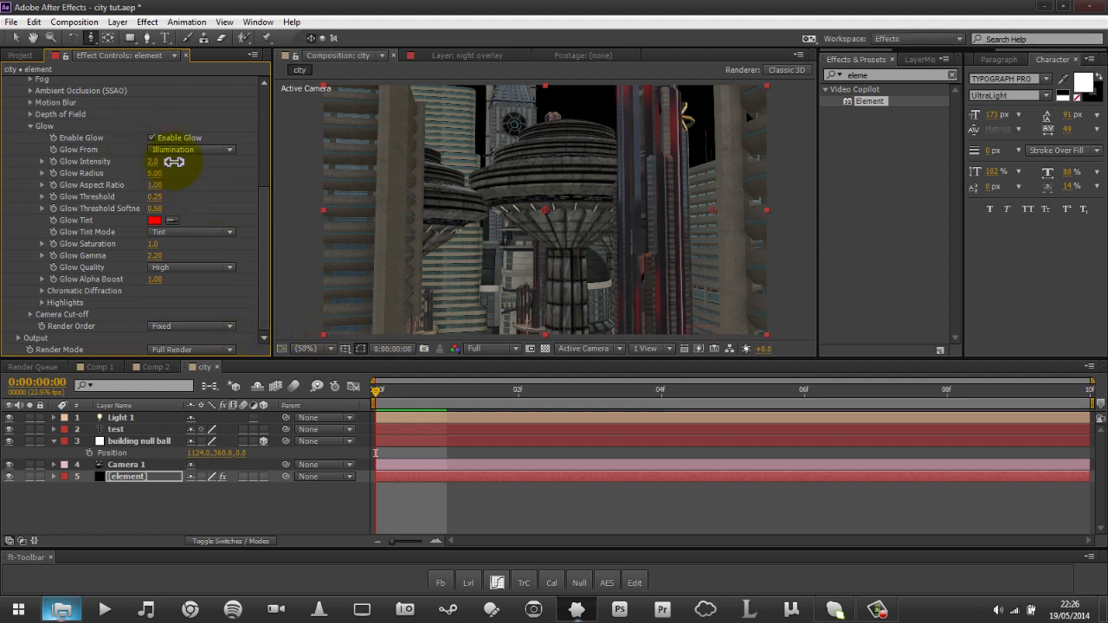
# Try a Glow Intensity of 15.9 and a Glow Radius of 2, and readjust the intensity.
pyautogui.moveTo(174, 161); pyautogui.dragTo(198, 174)
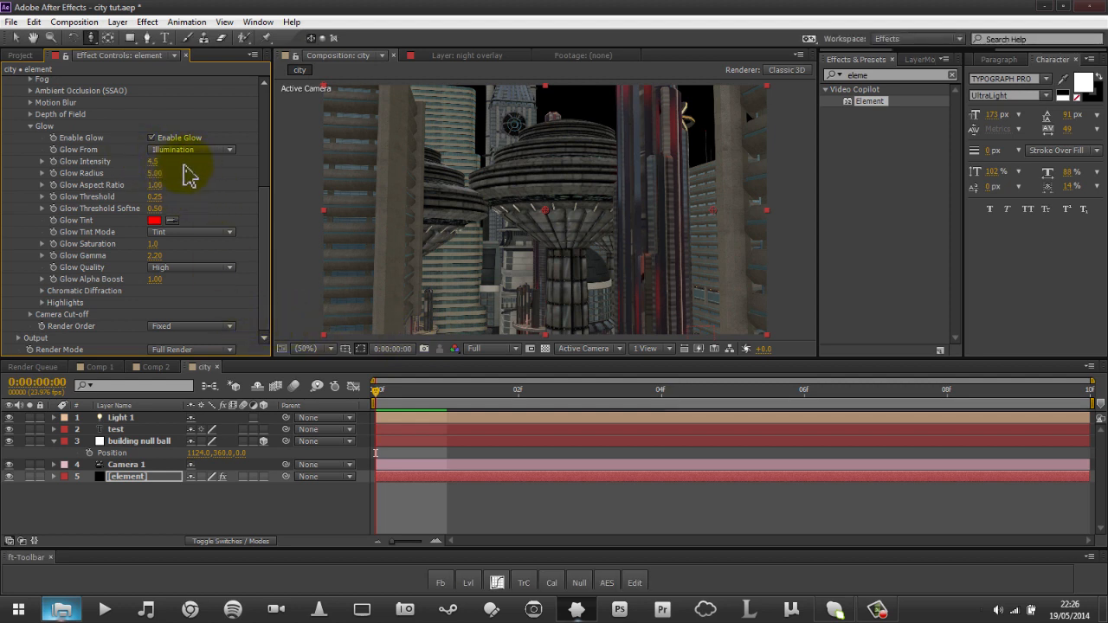
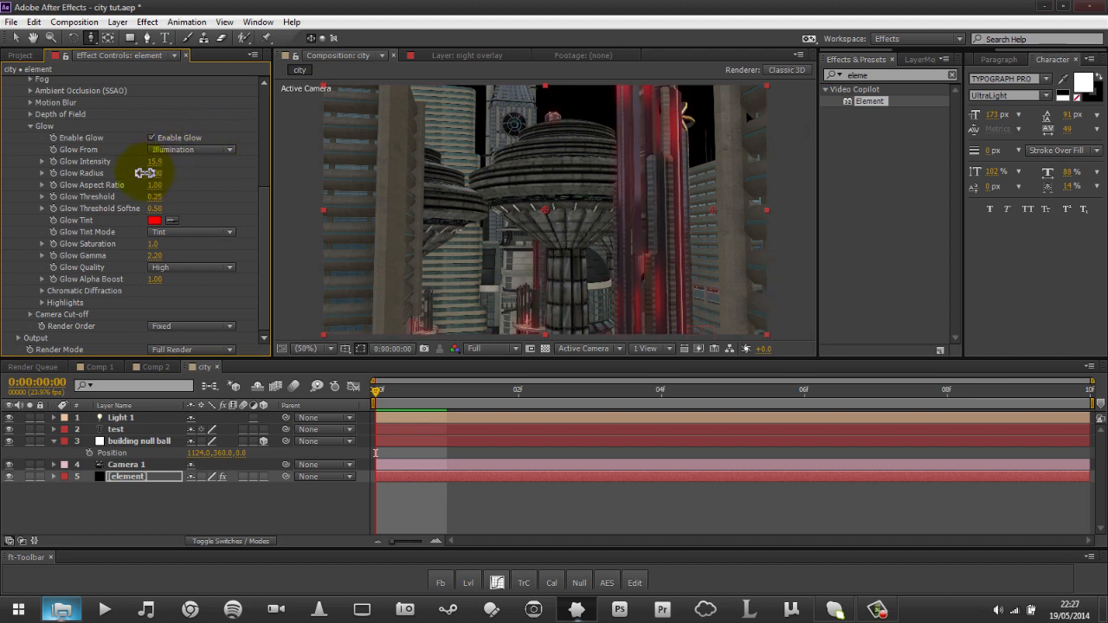
pyautogui.moveTo(145, 173); pyautogui.dragTo(166, 174)
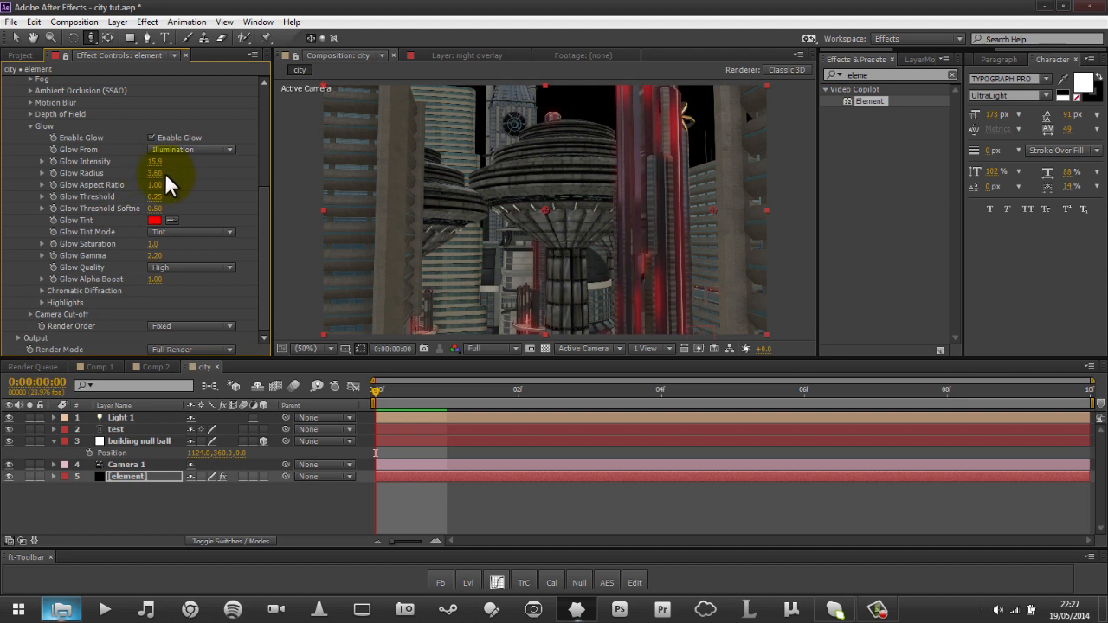
pyautogui.click(156, 174)
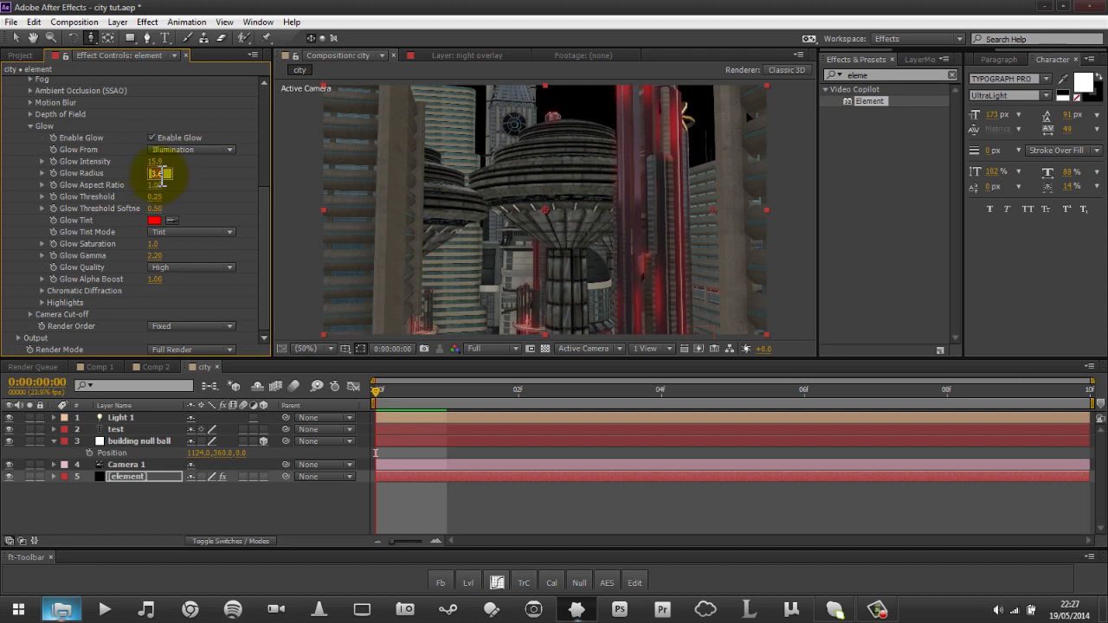
pyautogui.write('2')
pyautogui.press('Return')
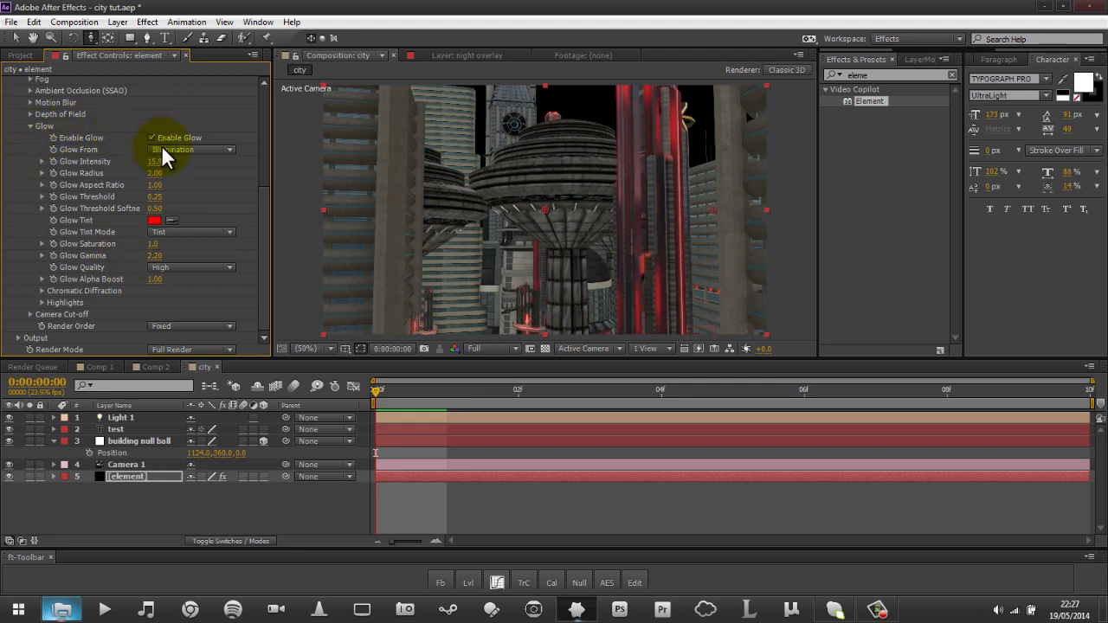
pyautogui.moveTo(156, 161); pyautogui.dragTo(66, 161)
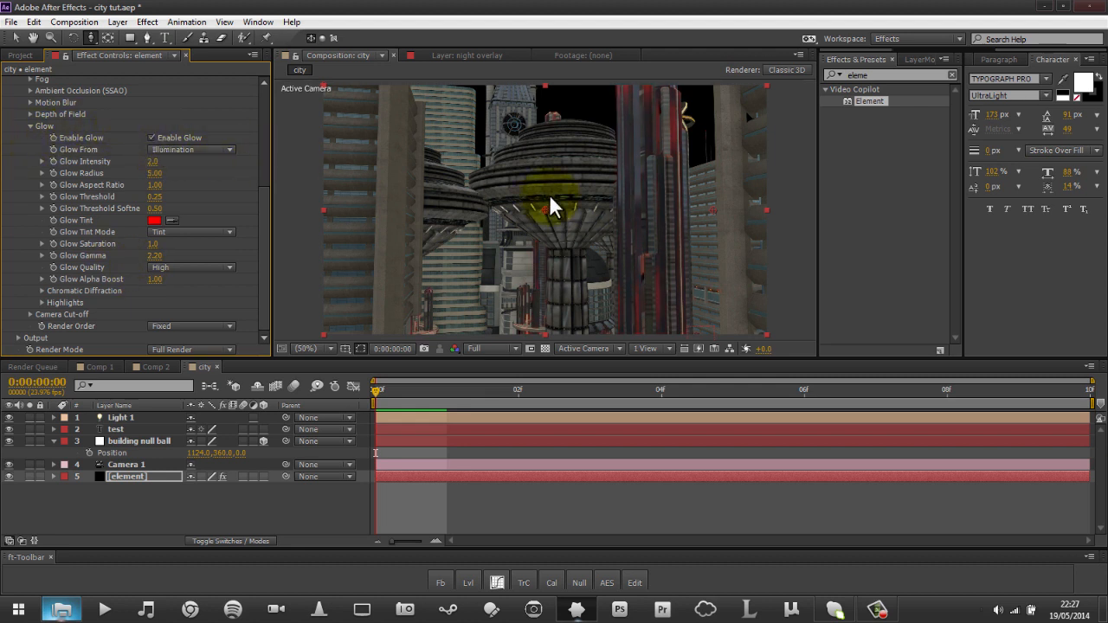
# Undo the glow intensity, radius and tint changes along with the camera moves.
pyautogui.hotkey('ctrl', 'z')
pyautogui.hotkey('ctrl', 'z')
pyautogui.hotkey('ctrl', 'z')
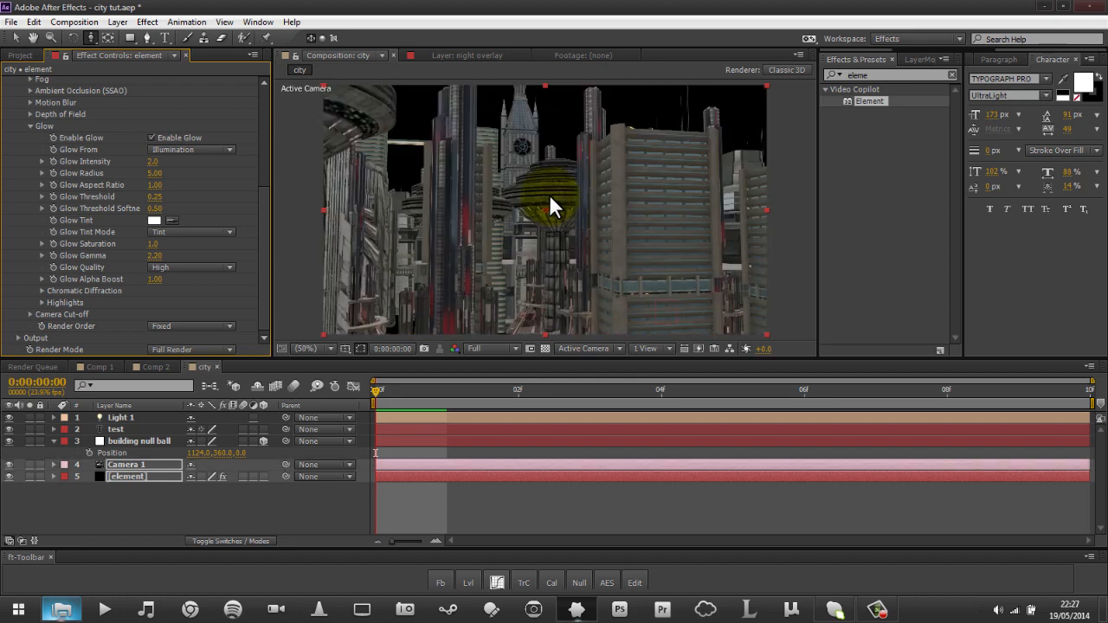
pyautogui.hotkey('ctrl', 'z')
pyautogui.hotkey('ctrl', 'z')
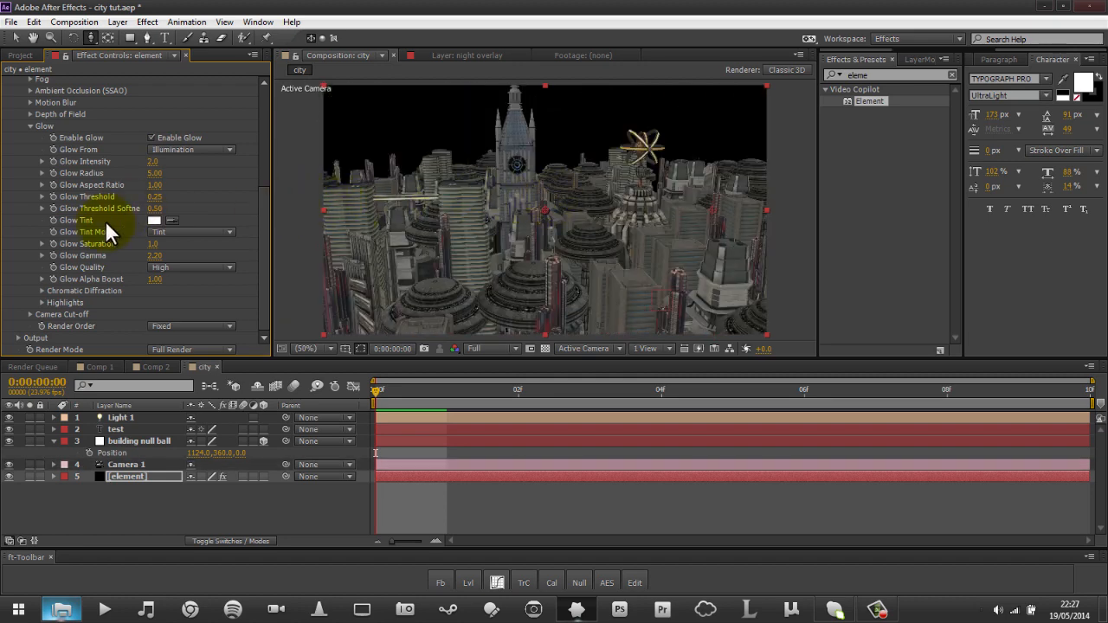
# Collapse the Glow options, look at Comp 1 for comparison, and return to the city composition with Render Settings collapsed.
pyautogui.click(31, 126)
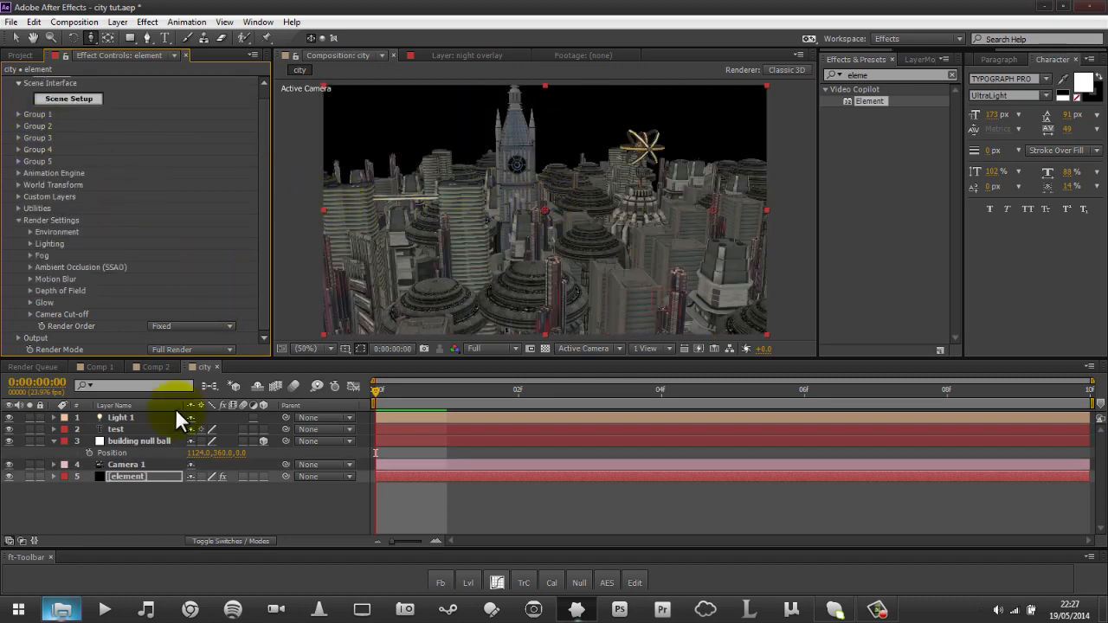
pyautogui.click(105, 362)
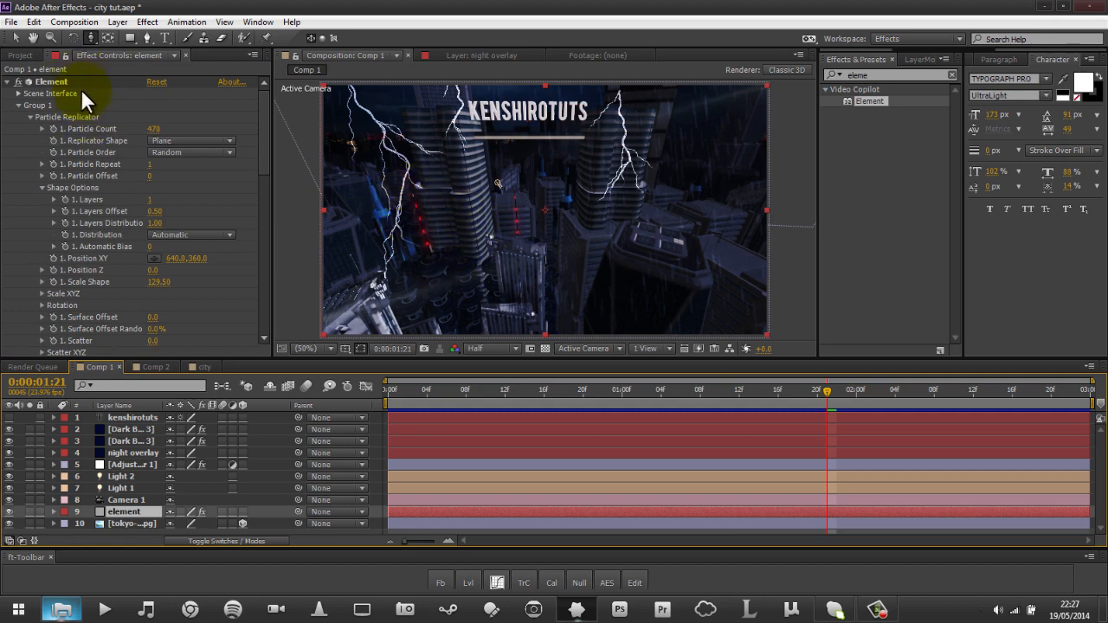
pyautogui.click(203, 367)
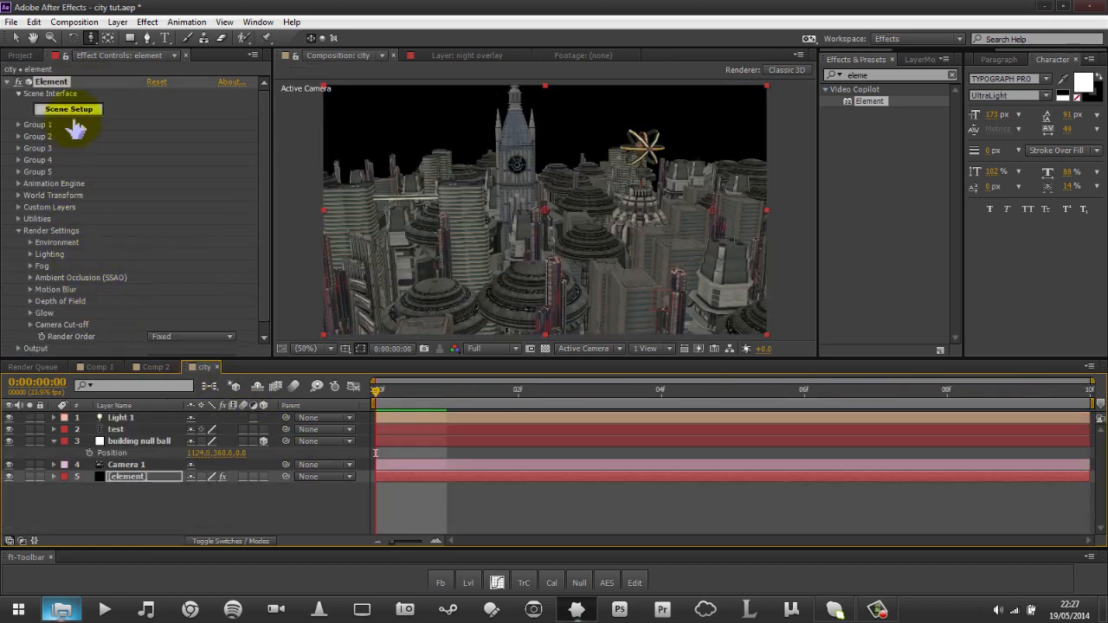
pyautogui.scroll(-1, 200, 256)
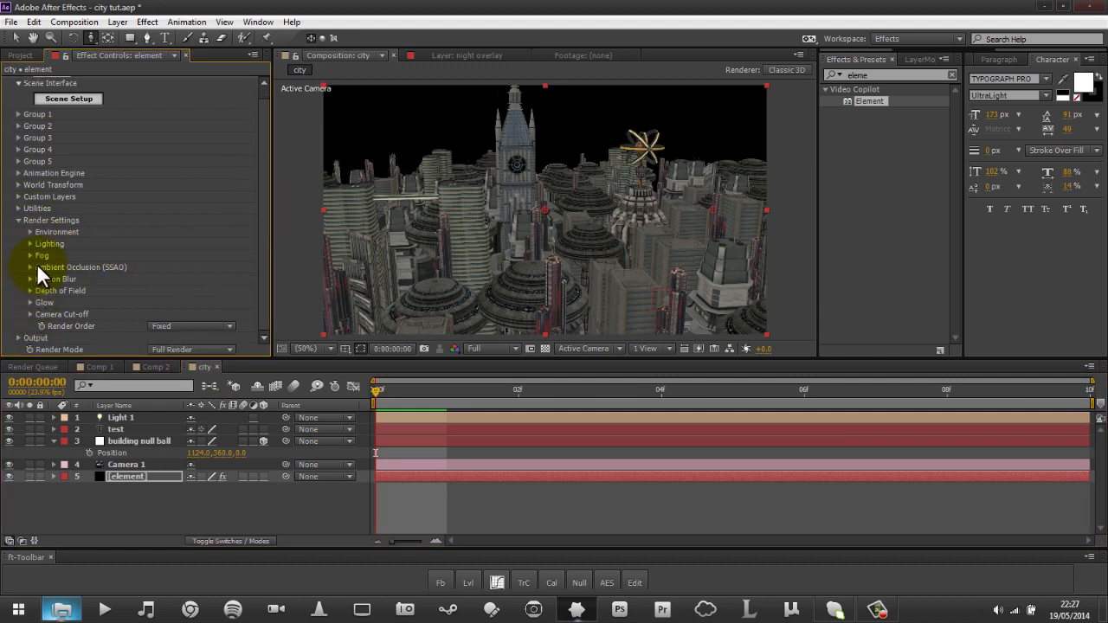
pyautogui.click(223, 513)
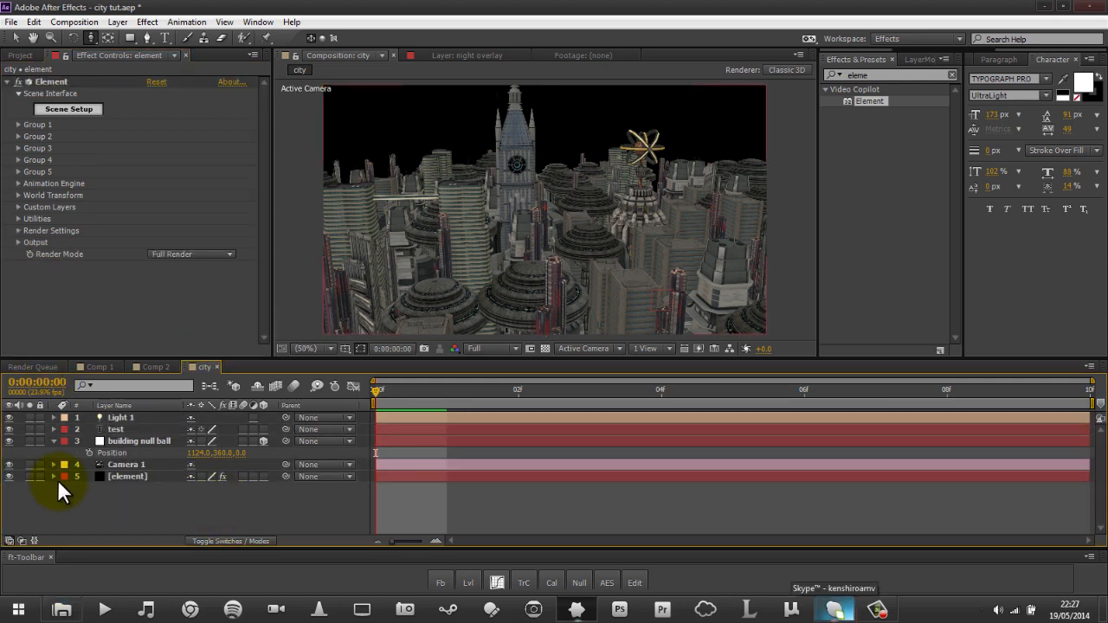
# Add tokyo-skyline.jpg to the city composition beneath the element layer and make it a 3D layer.
pyautogui.click(24, 54)
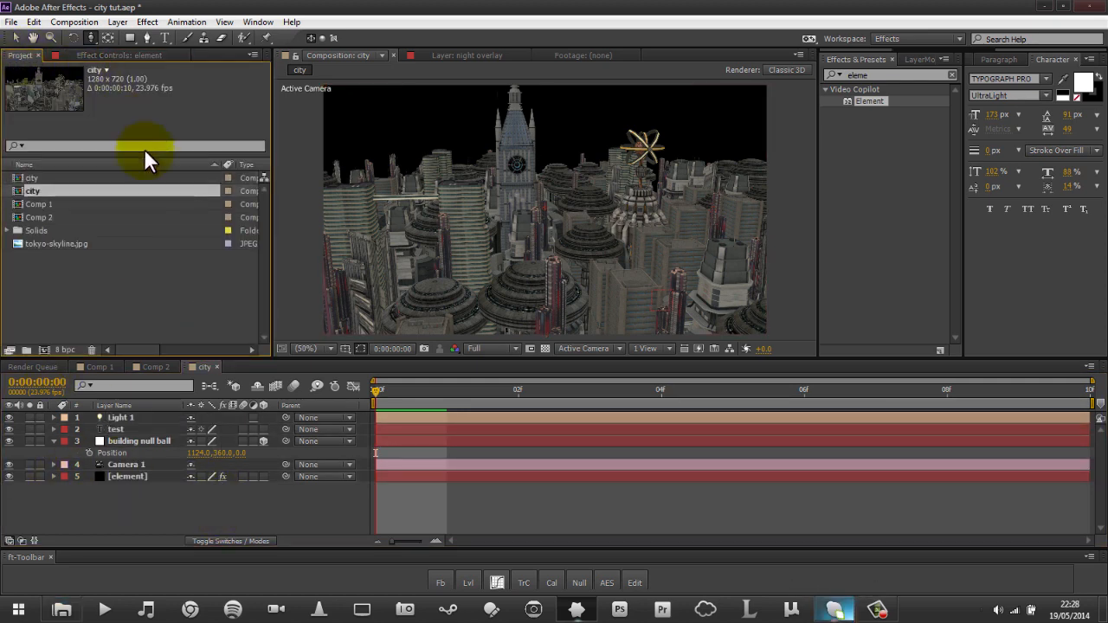
pyautogui.click(108, 243)
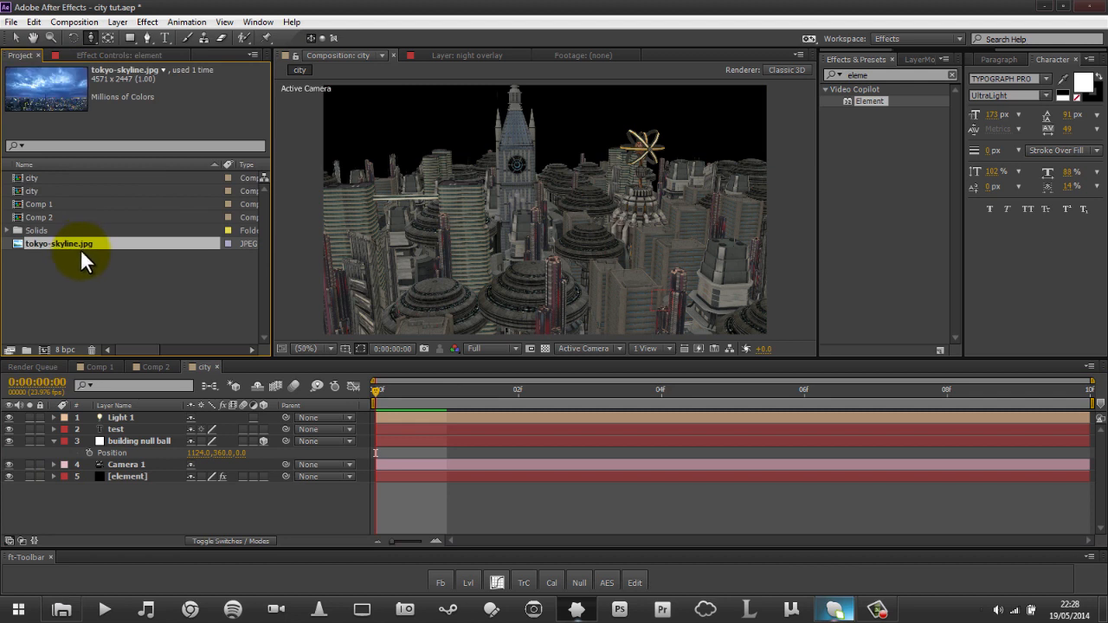
pyautogui.moveTo(83, 238); pyautogui.dragTo(177, 504)
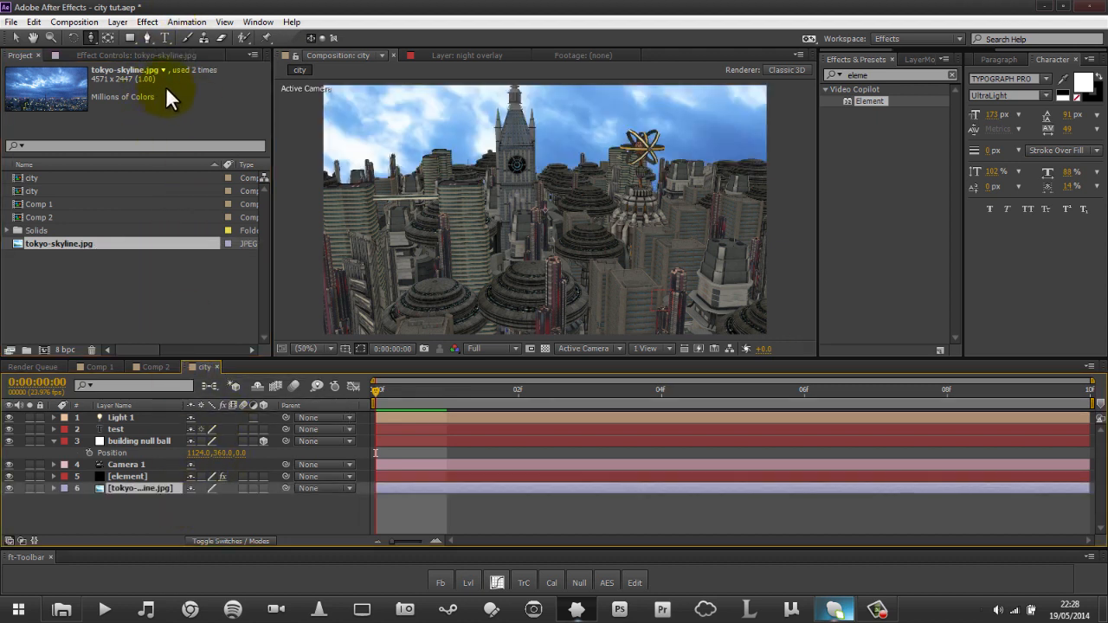
pyautogui.click(264, 487)
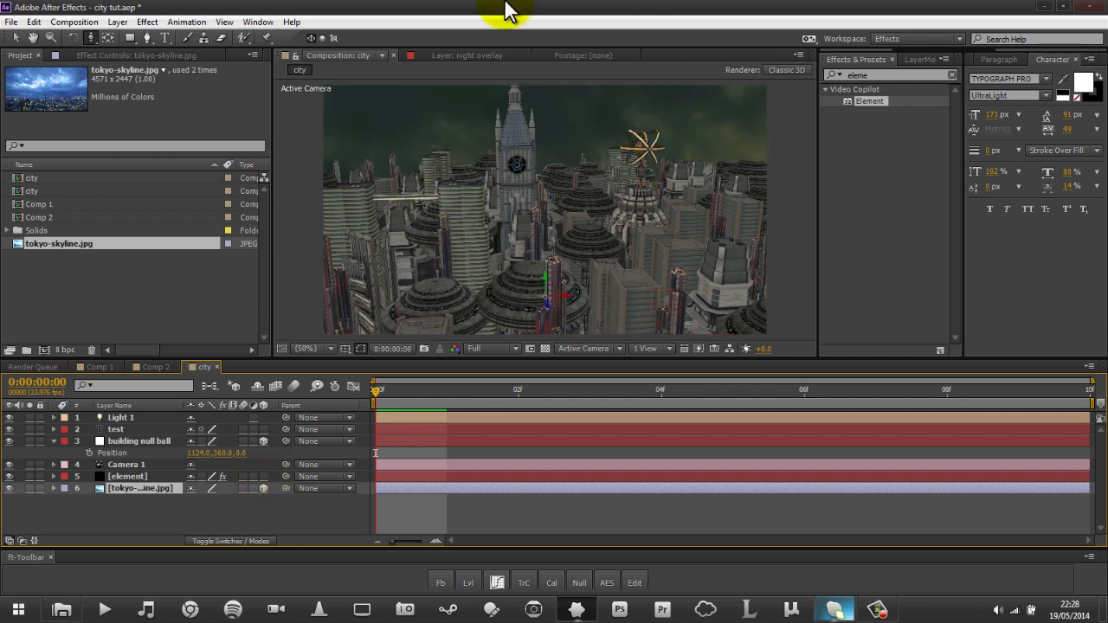
# Raise the 3D tokyo-skyline.jpg layer behind the buildings so its city lights line up with the horizon, and keep it selected.
pyautogui.press('v')
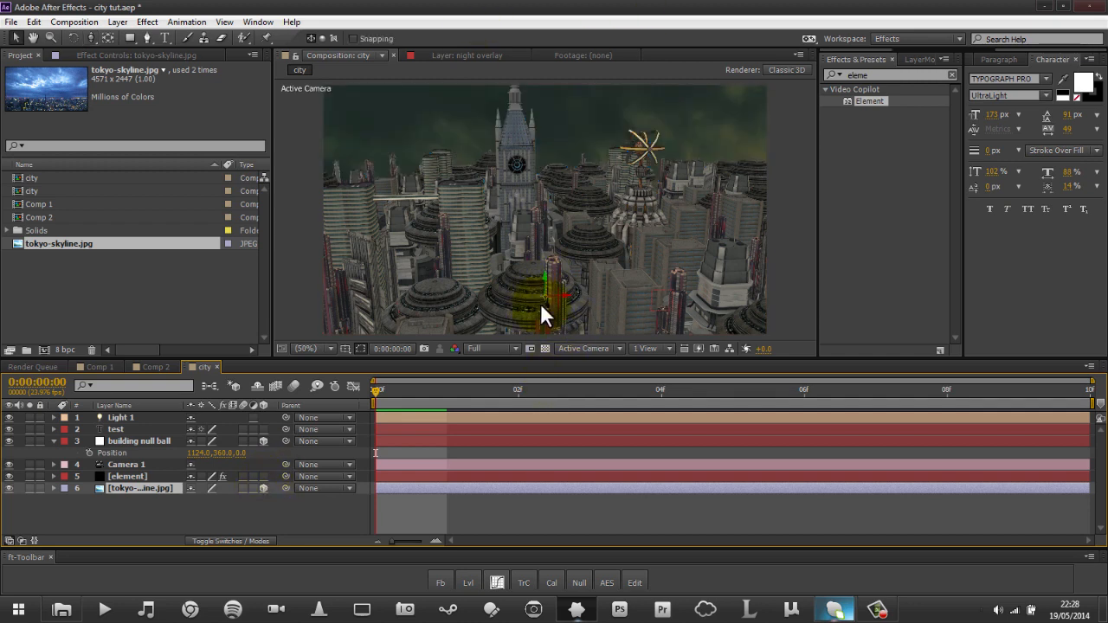
pyautogui.moveTo(547, 313); pyautogui.dragTo(513, 9)
pyautogui.moveTo(527, 260); pyautogui.dragTo(537, 118)
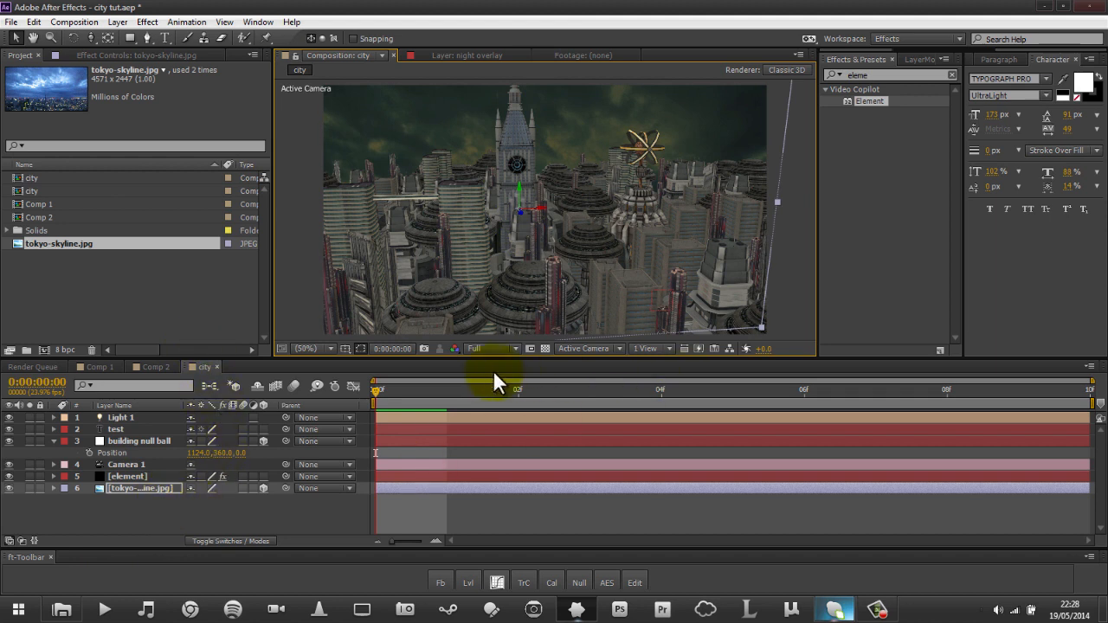
pyautogui.click(264, 489)
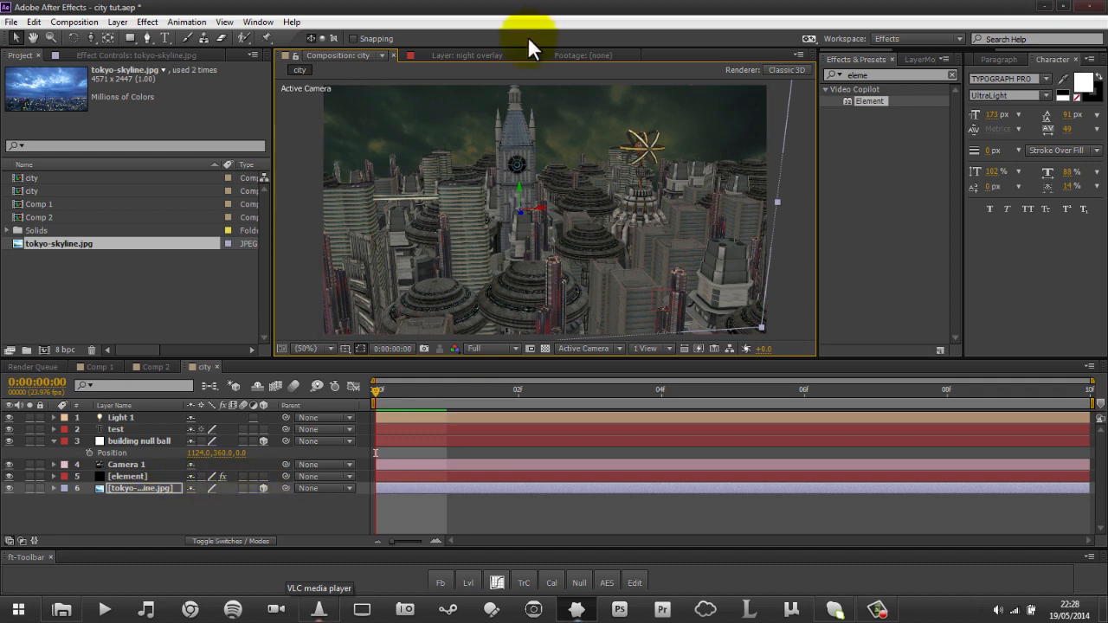
pyautogui.moveTo(517, 209); pyautogui.dragTo(548, 76)
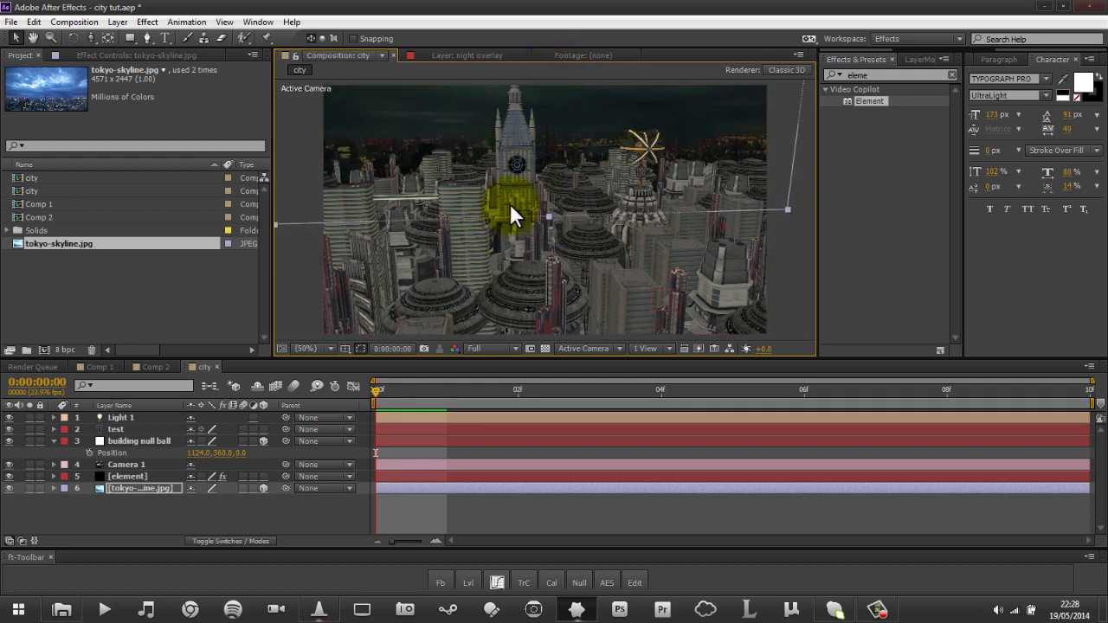
pyautogui.click(159, 485)
pyautogui.click(170, 498)
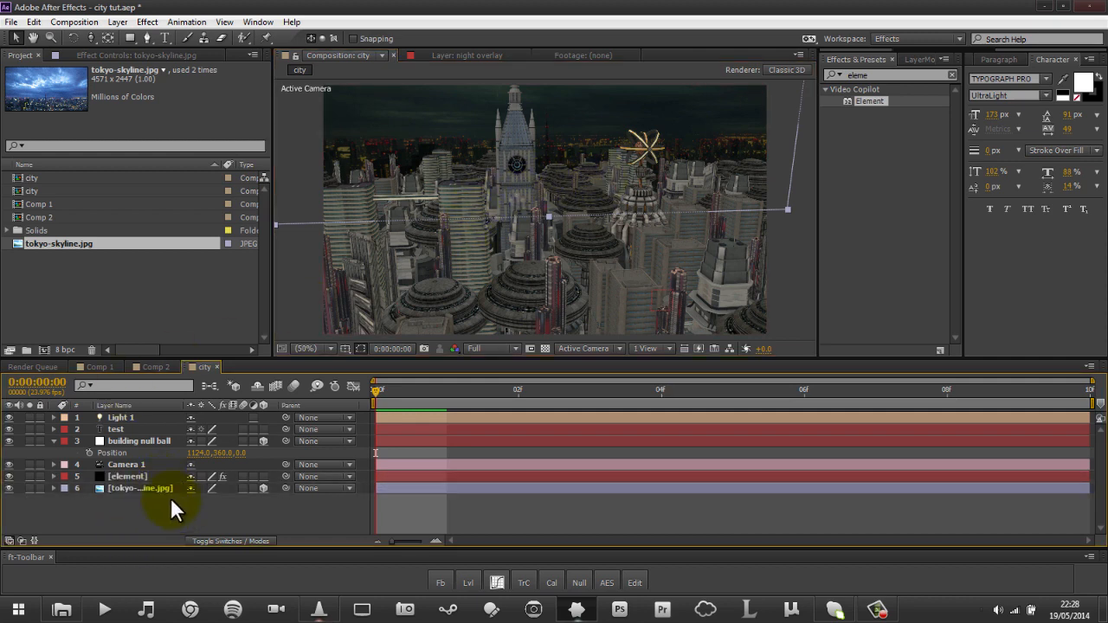
pyautogui.click(159, 490)
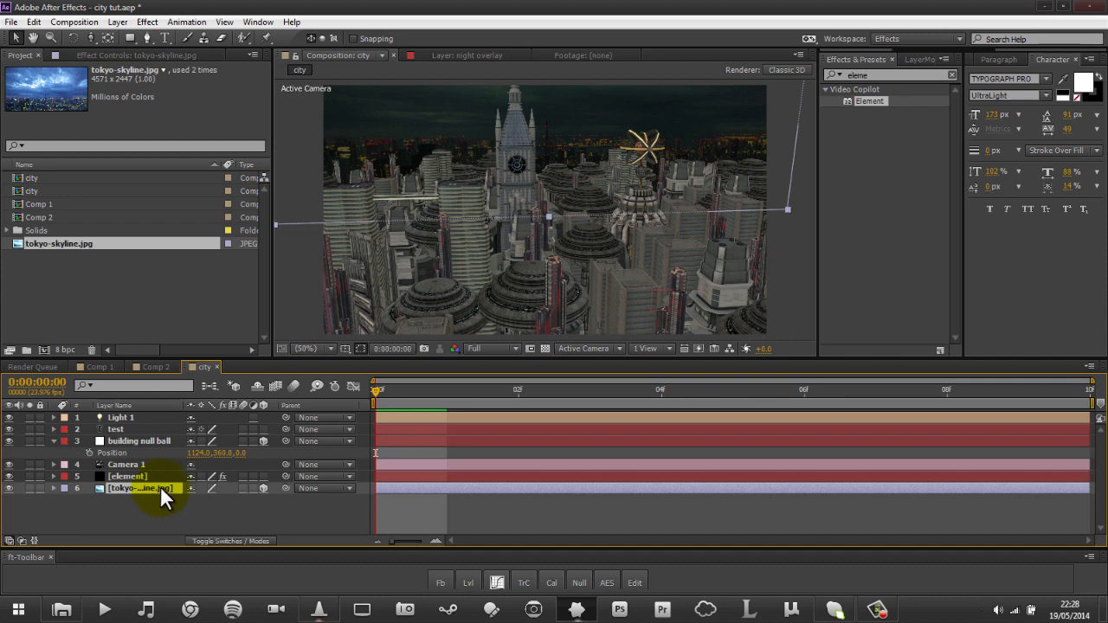
# Scale up the tokyo-skyline.jpg layer from its corner so it extends well beyond both sides of the composition frame.
pyautogui.click(310, 348)
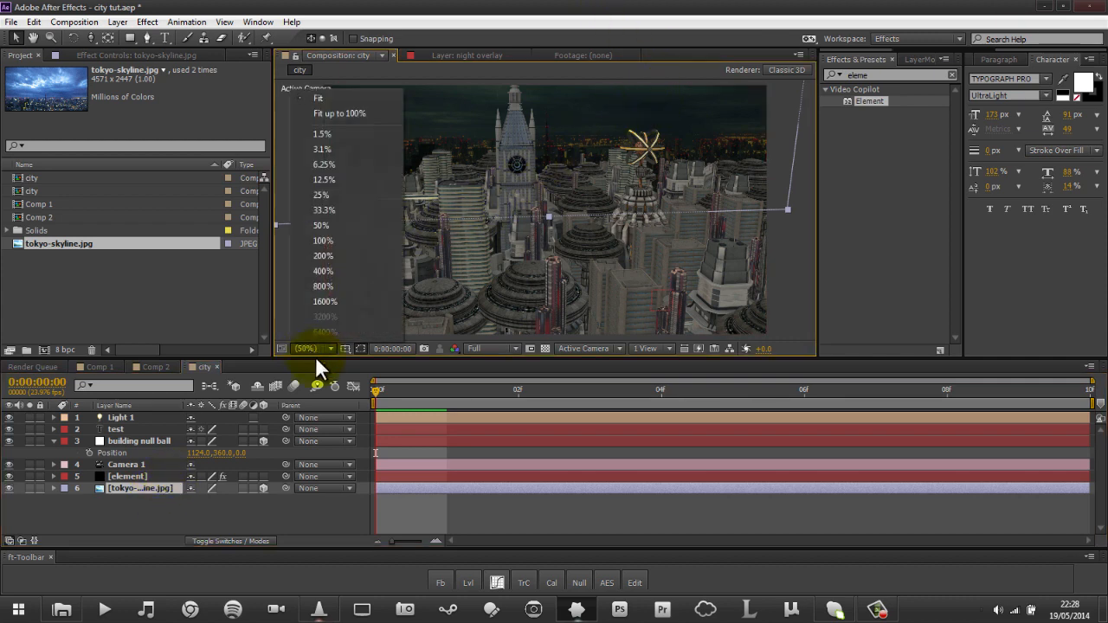
pyautogui.click(375, 179)
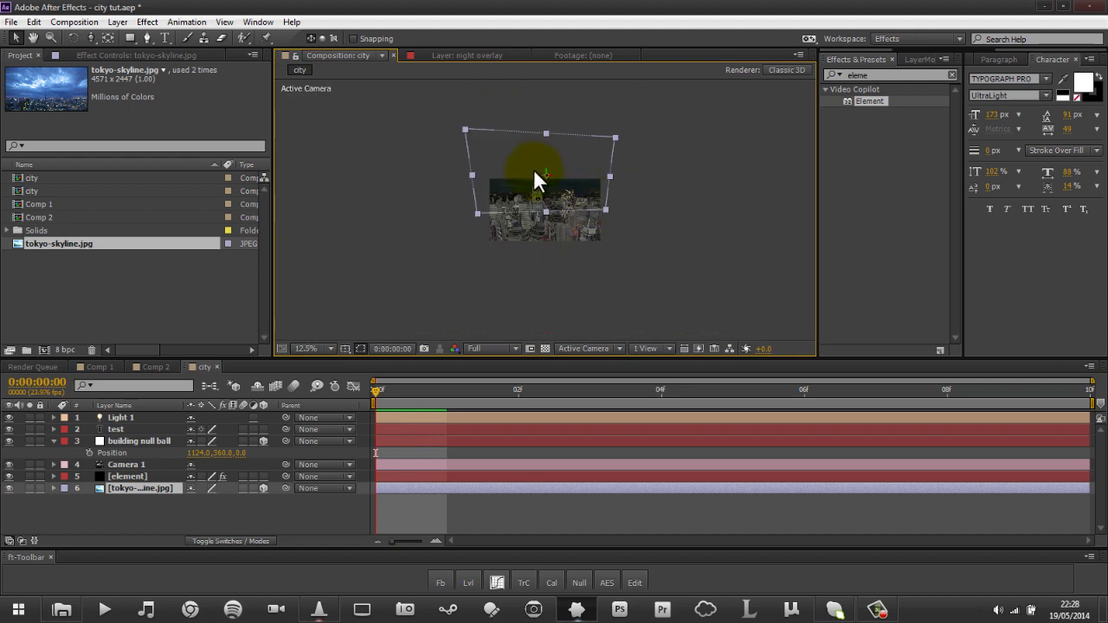
pyautogui.moveTo(547, 172); pyautogui.dragTo(546, 175)
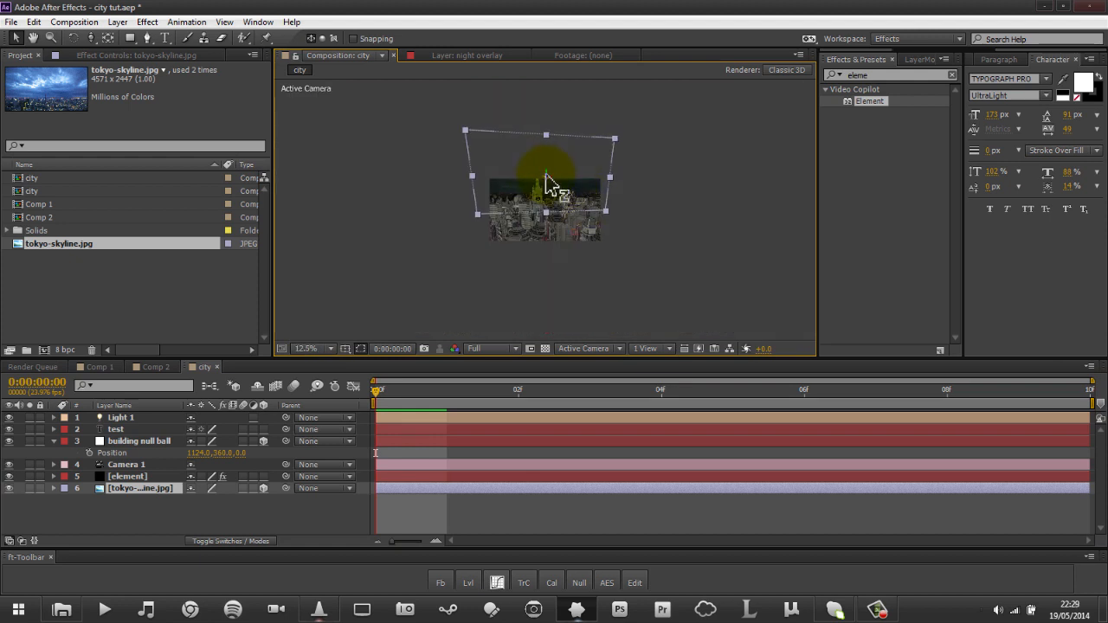
pyautogui.click(546, 176)
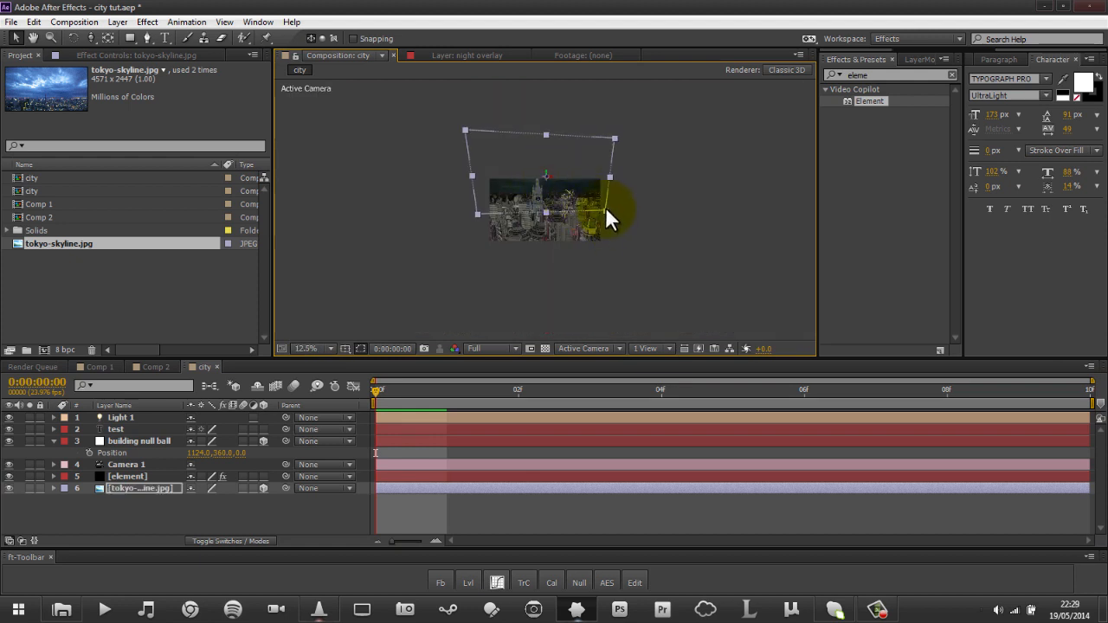
pyautogui.moveTo(605, 207); pyautogui.dragTo(647, 224)
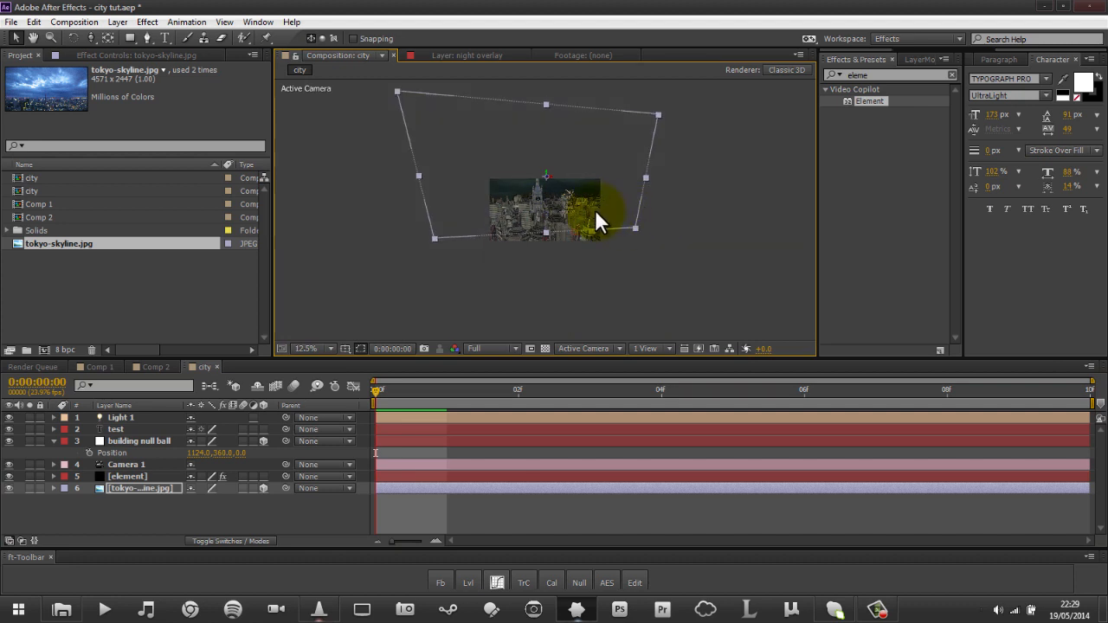
# Raise the enlarged skyline layer vertically until its city lights sit on the horizon behind the buildings, deselect it and fit the composition in view.
pyautogui.click(315, 349)
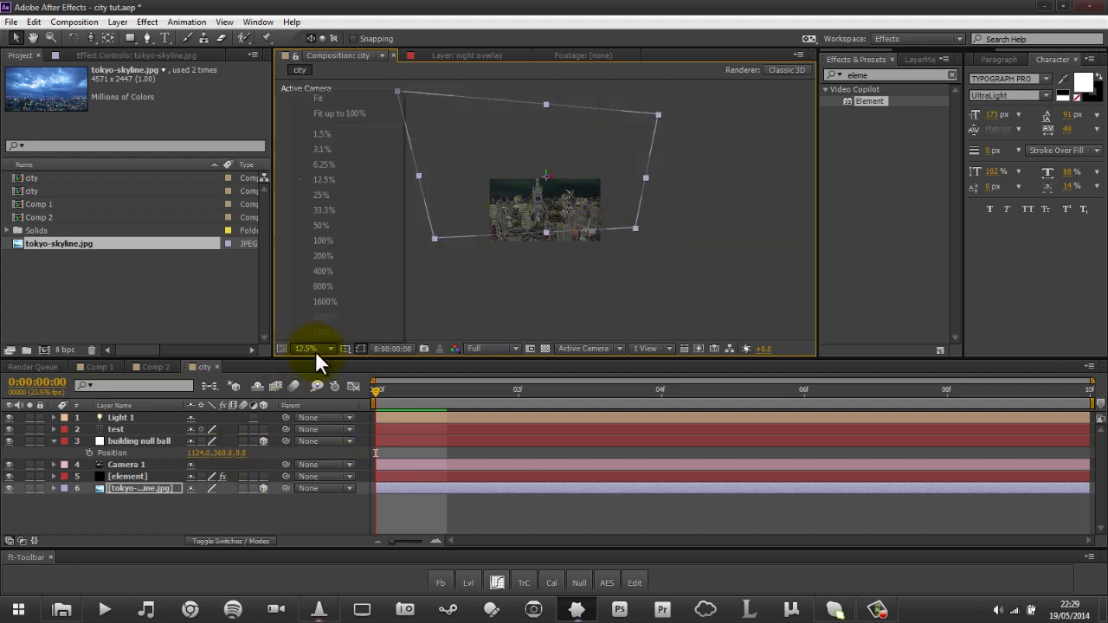
pyautogui.click(361, 208)
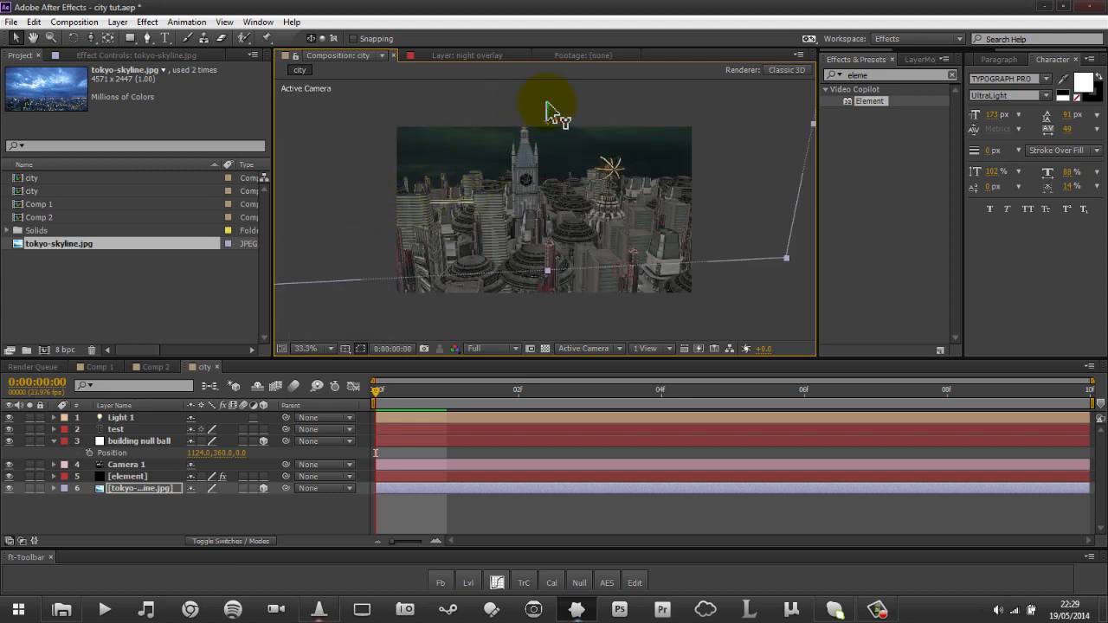
pyautogui.moveTo(545, 107); pyautogui.dragTo(541, 59)
pyautogui.click(567, 320)
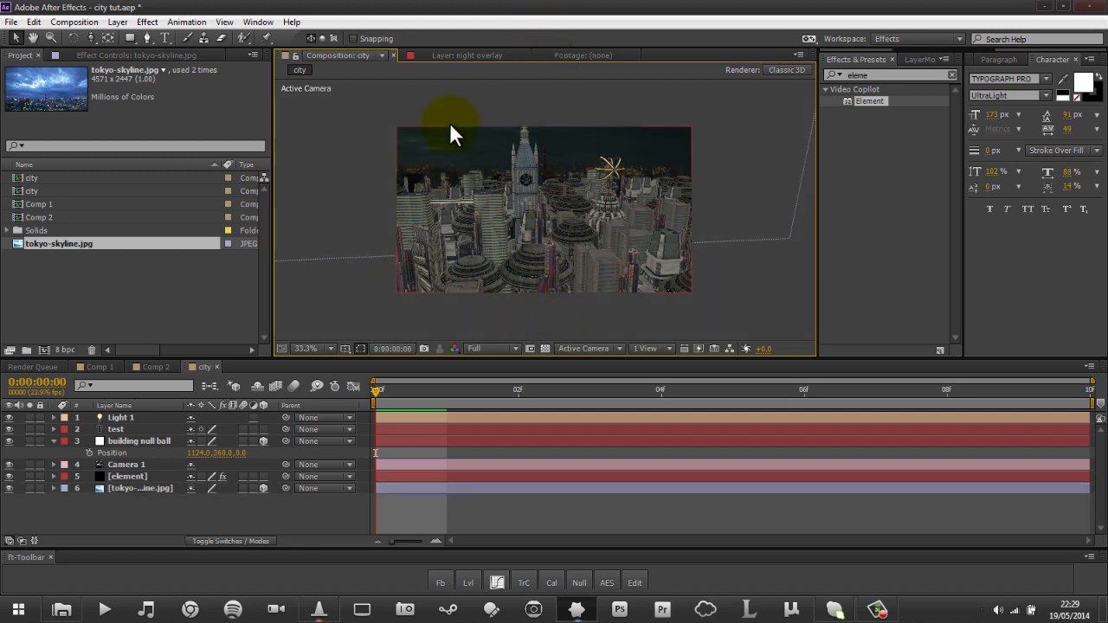
pyautogui.click(304, 348)
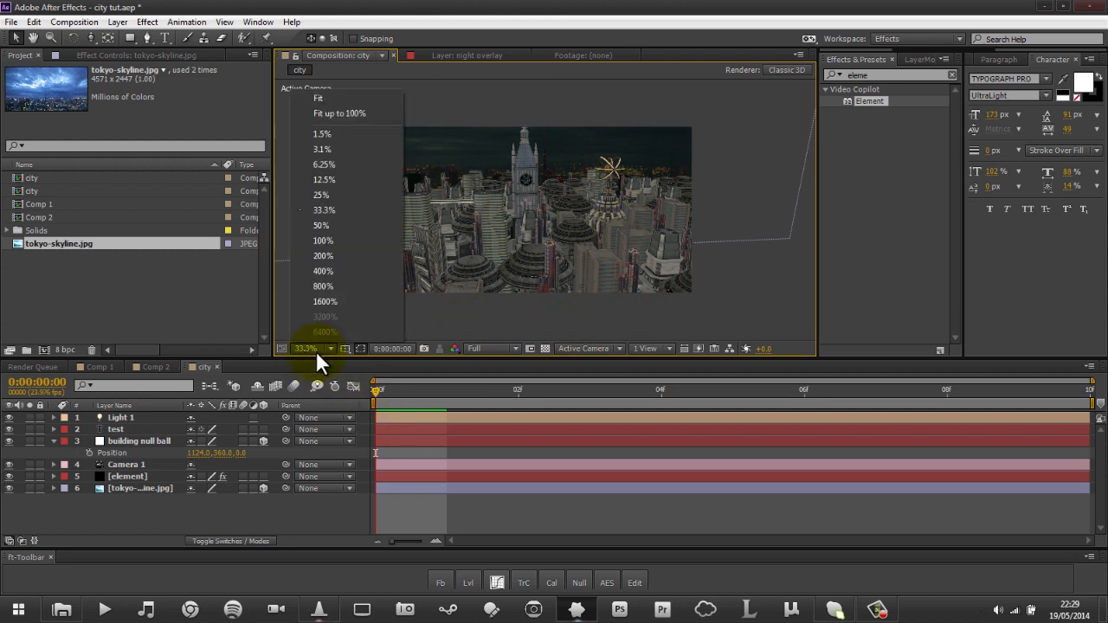
pyautogui.click(341, 98)
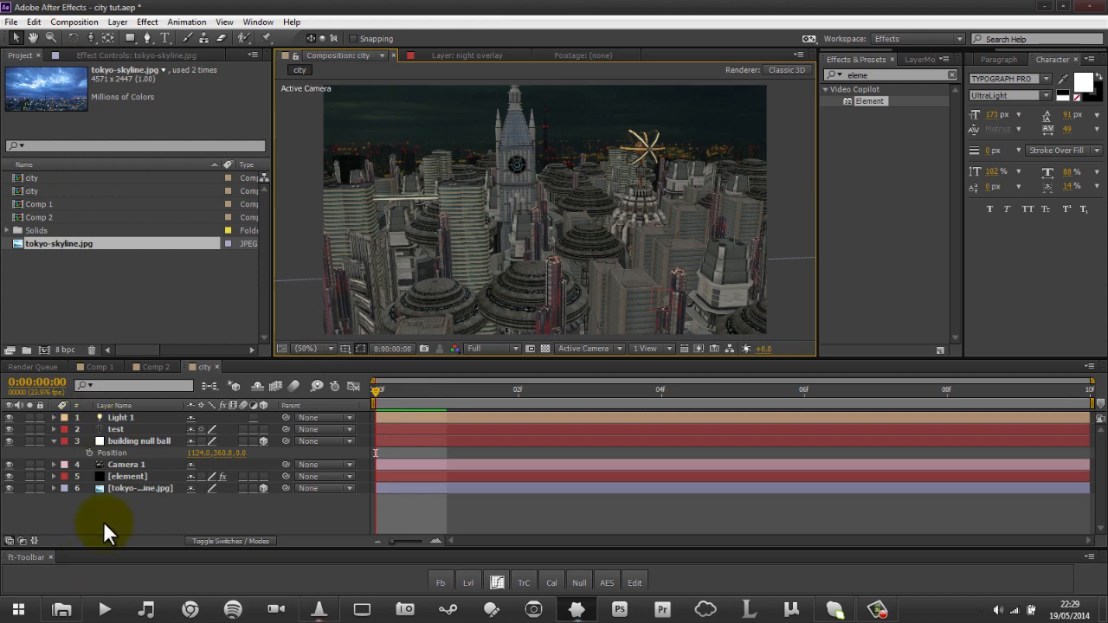
# Set the element layer's Ambient Occlusion color to a dark tone sampled from the skyline image.
pyautogui.click(141, 476)
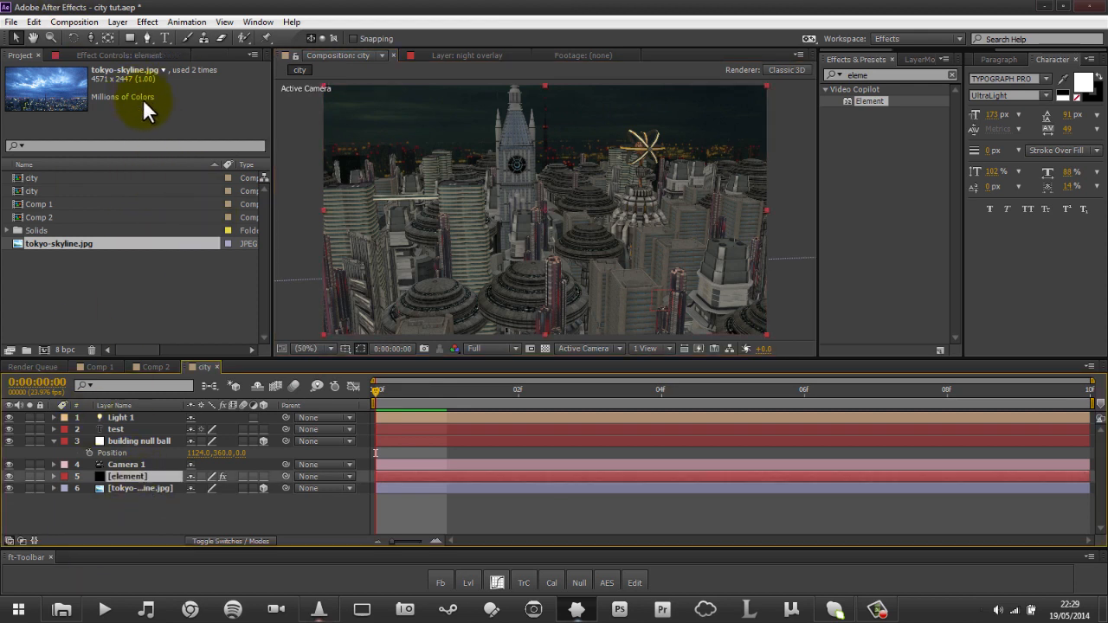
pyautogui.click(135, 53)
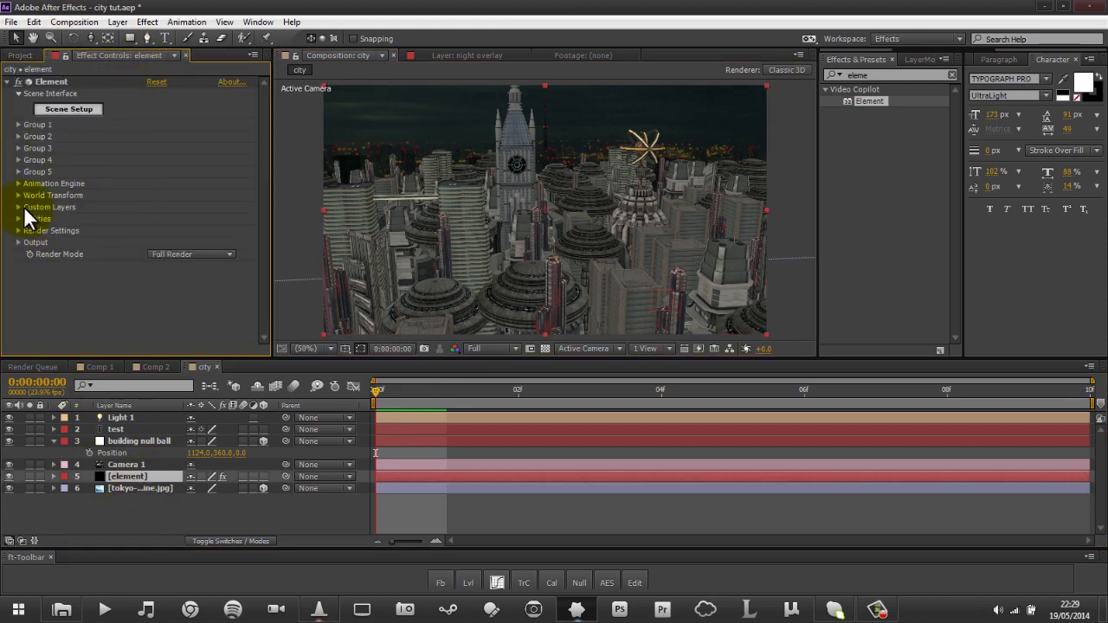
pyautogui.click(19, 231)
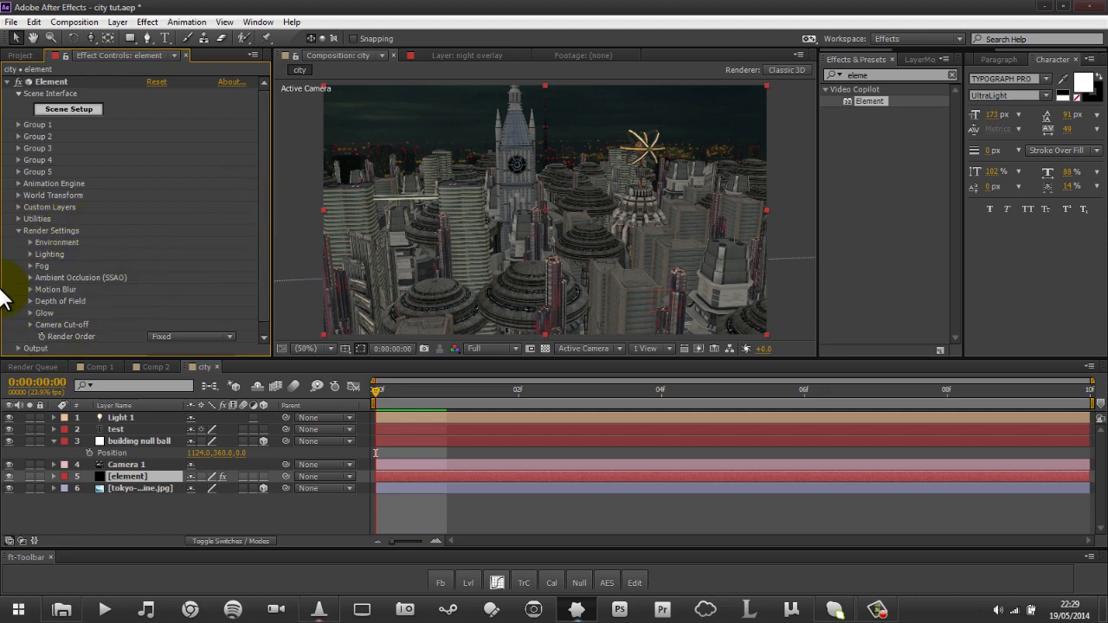
pyautogui.click(29, 278)
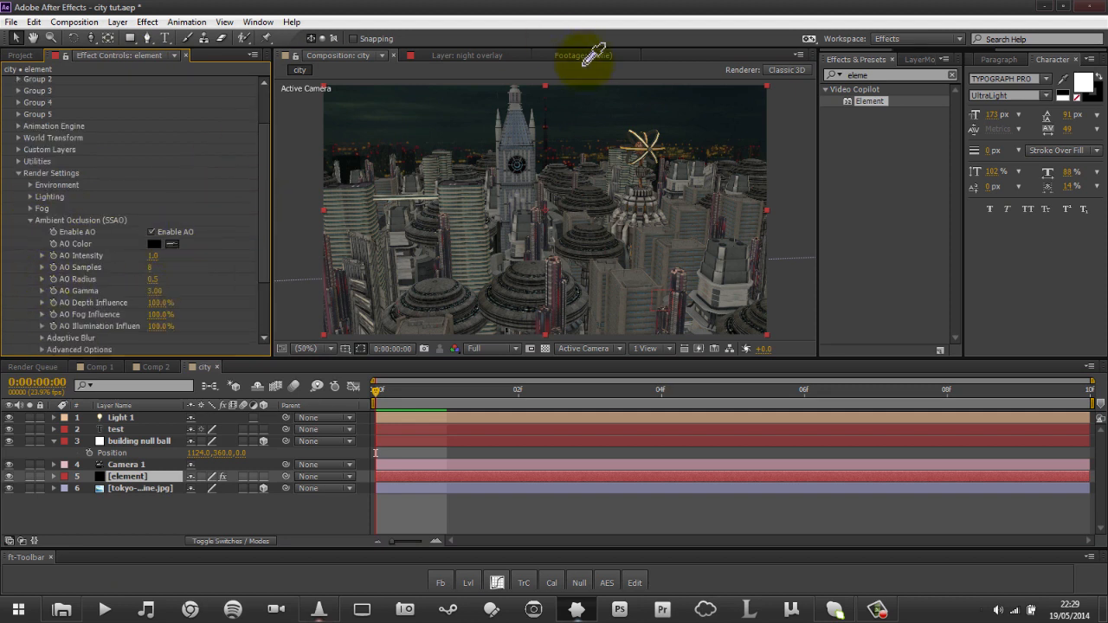
pyautogui.click(407, 158)
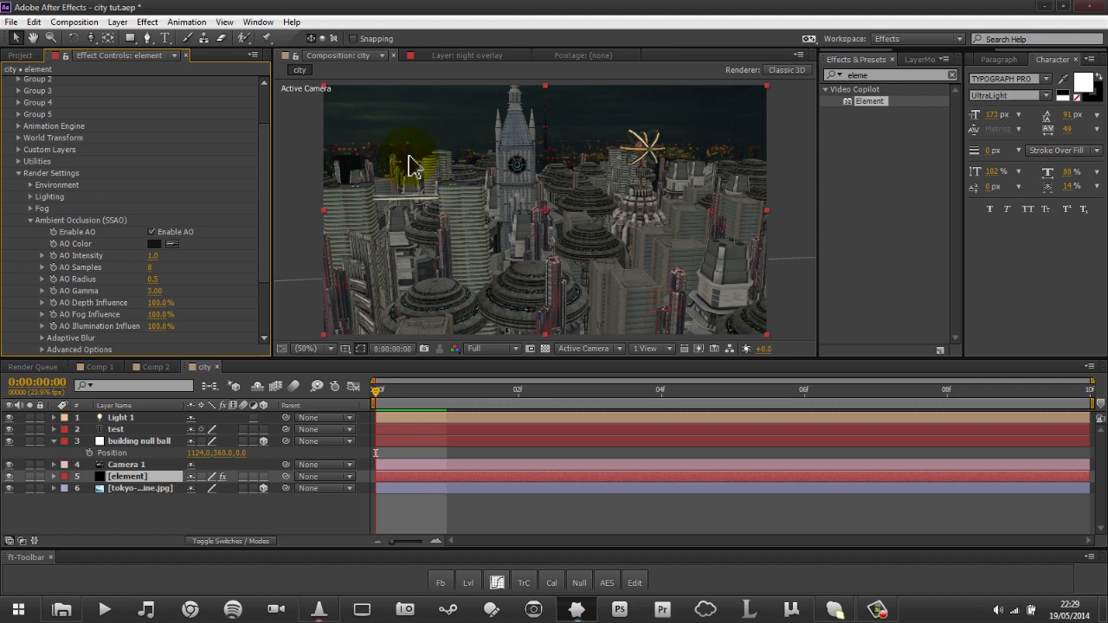
pyautogui.click(172, 243)
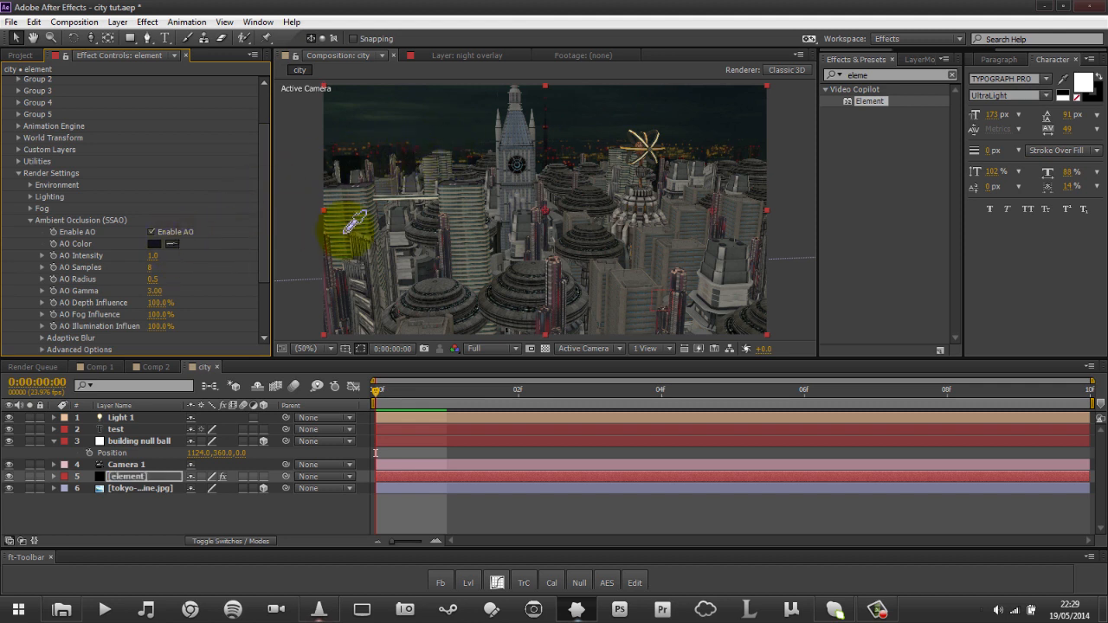
pyautogui.click(417, 165)
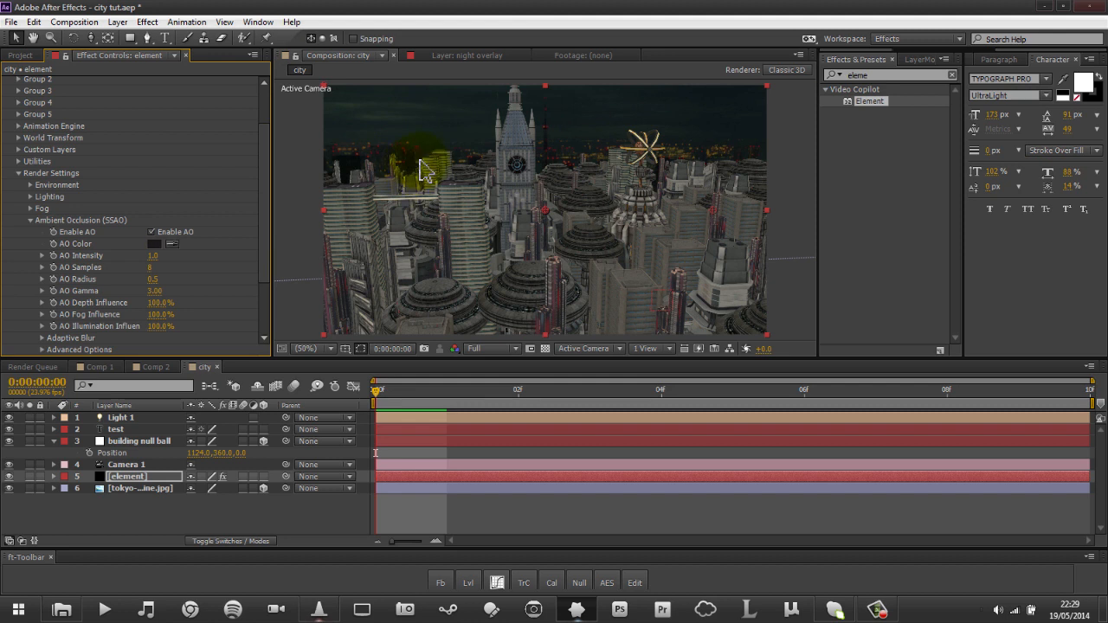
pyautogui.click(177, 242)
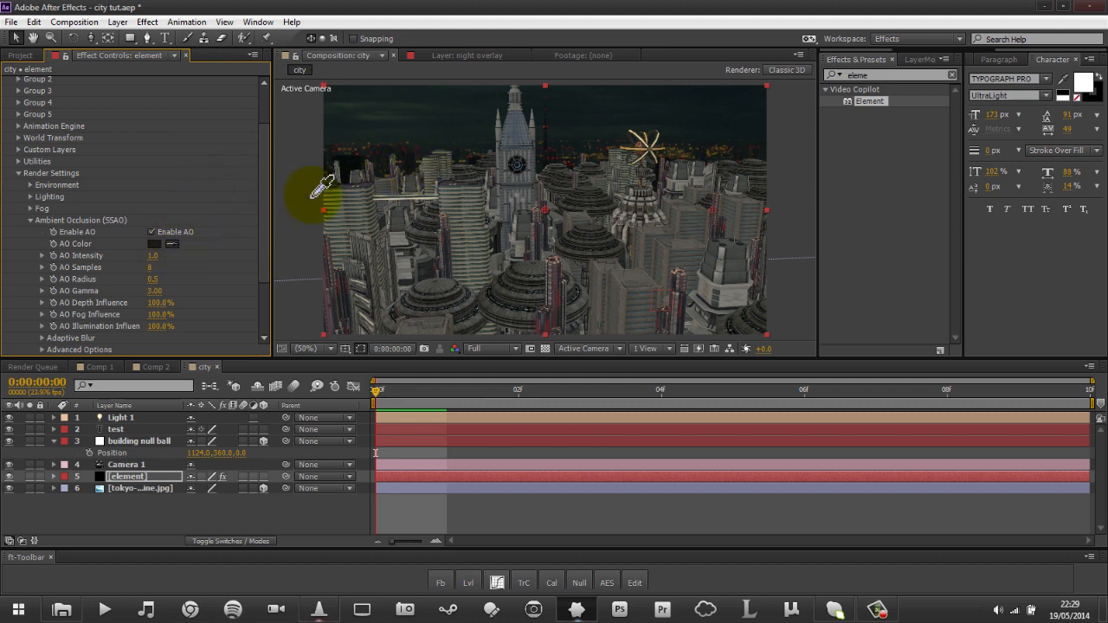
pyautogui.click(381, 130)
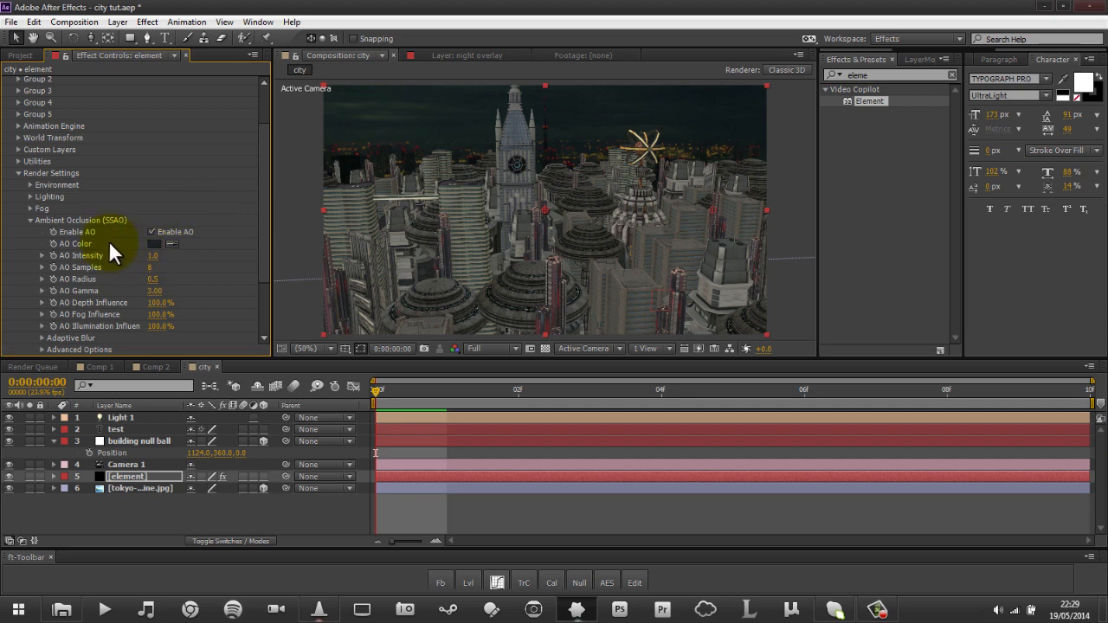
pyautogui.click(30, 220)
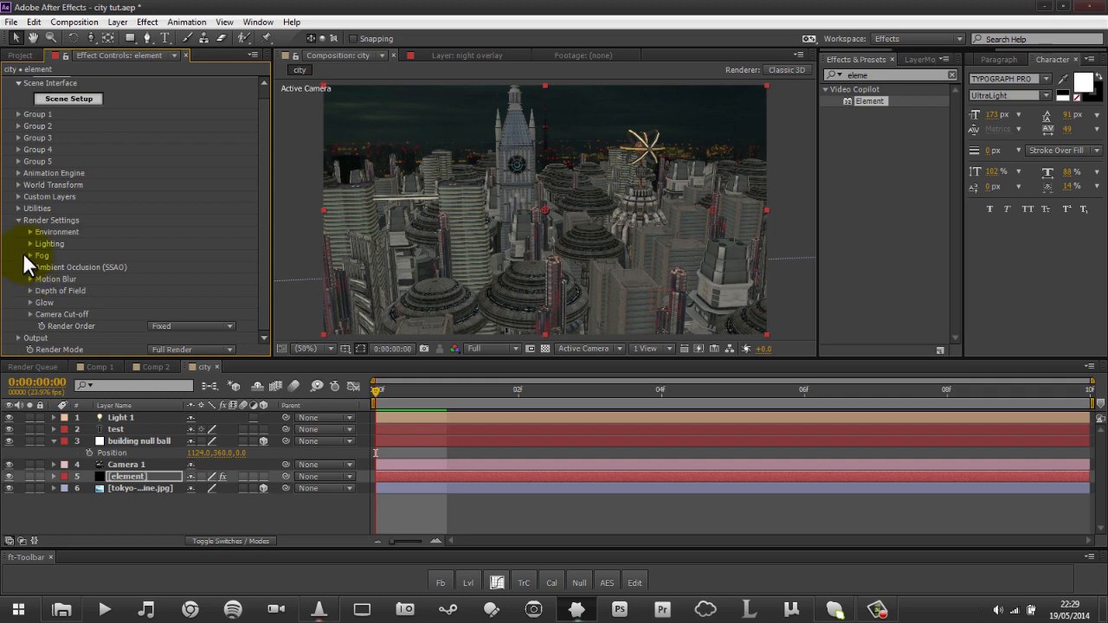
# Enable Fog in Element's Render Settings with a dark color sampled near the skyline's horizon, 99% opacity and a fog range of 3890.
pyautogui.click(30, 255)
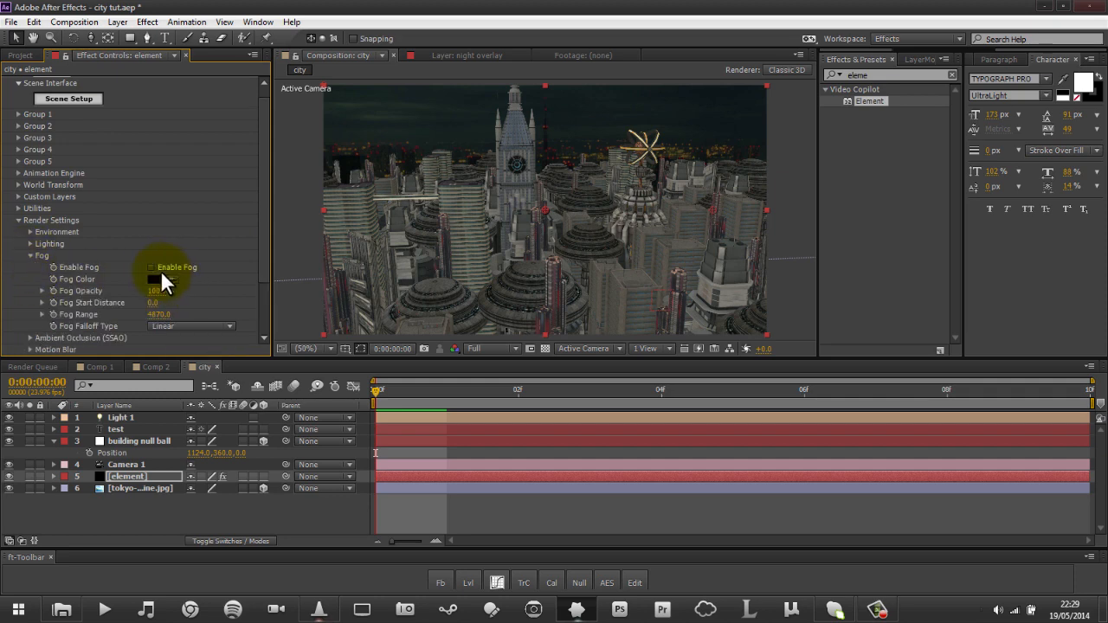
pyautogui.click(151, 267)
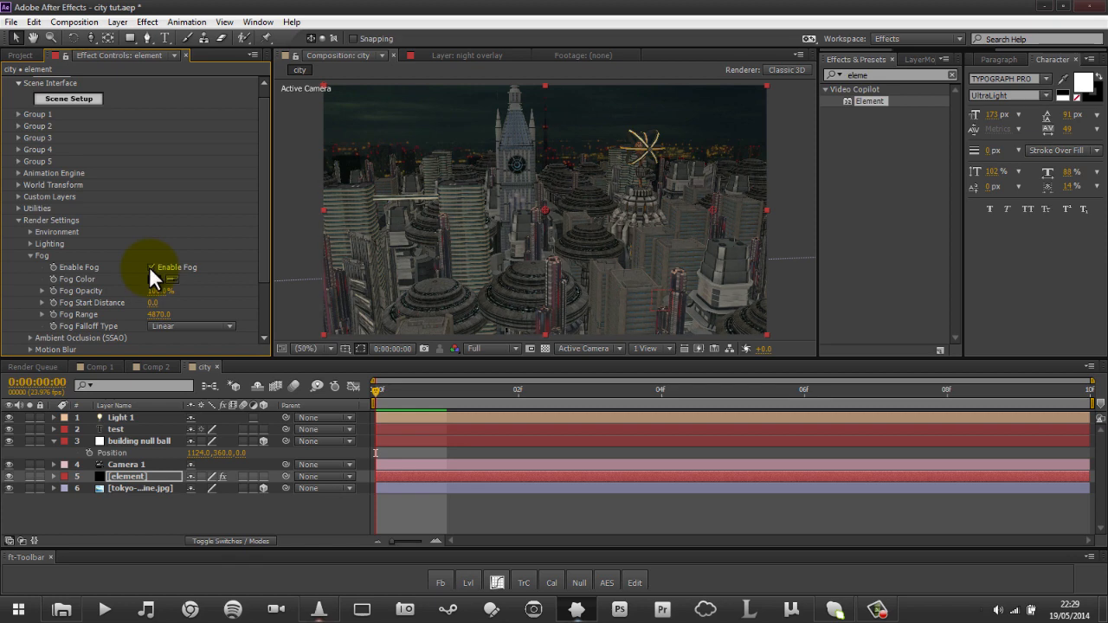
pyautogui.click(172, 279)
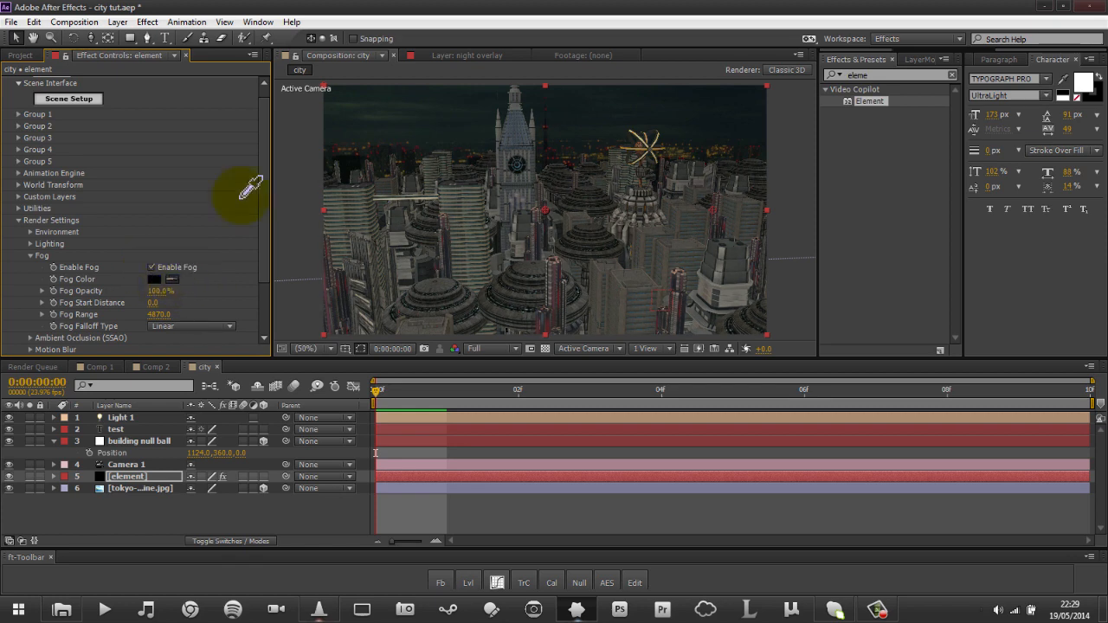
pyautogui.click(415, 164)
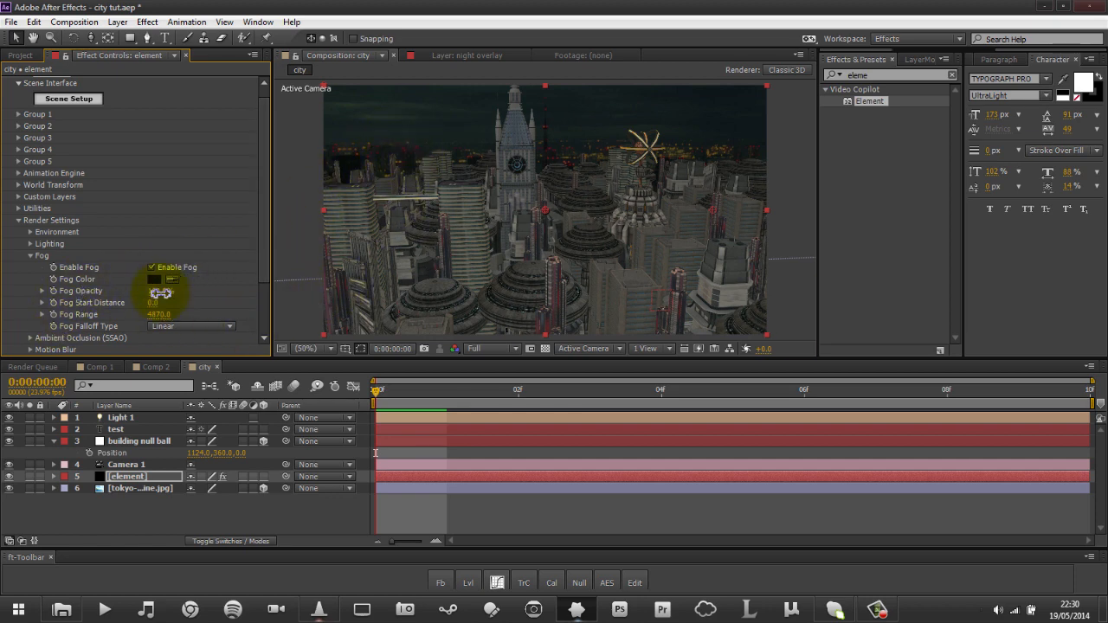
pyautogui.moveTo(189, 286); pyautogui.dragTo(45, 322)
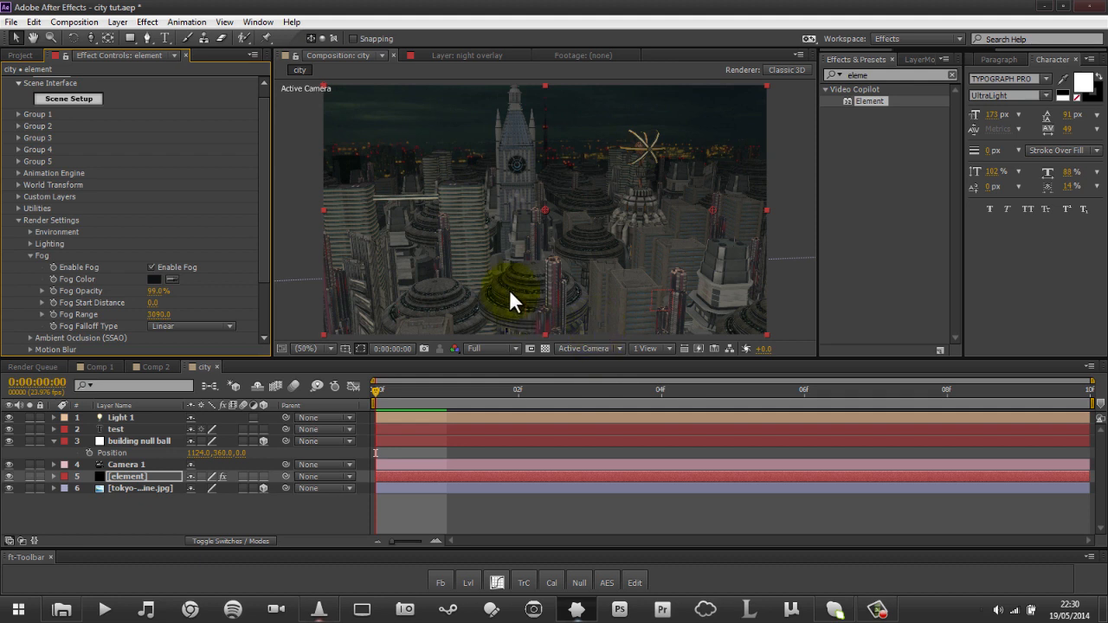
# Orbit the camera around the city to check the fog, and undo the camera moves.
pyautogui.press('c')
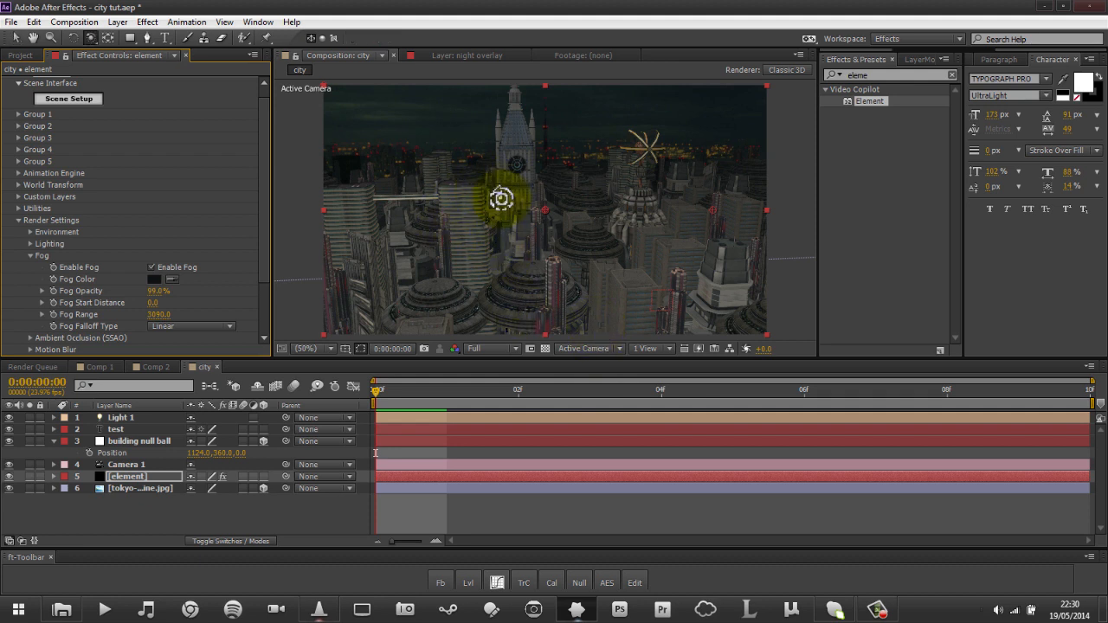
pyautogui.moveTo(492, 180); pyautogui.dragTo(488, 190)
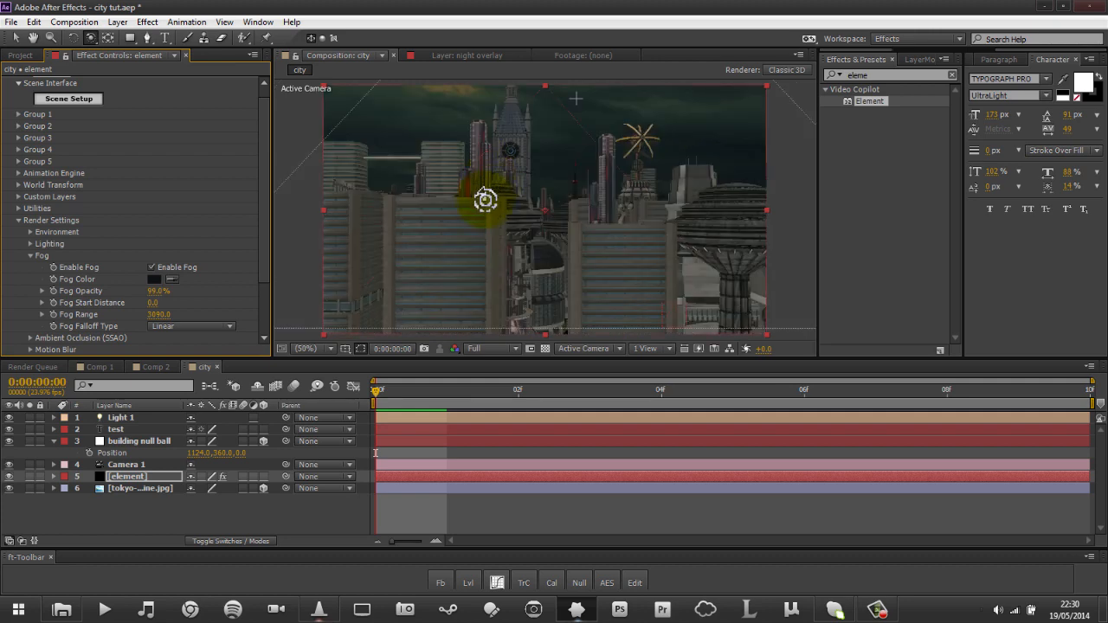
pyautogui.hotkey('ctrl', 'z')
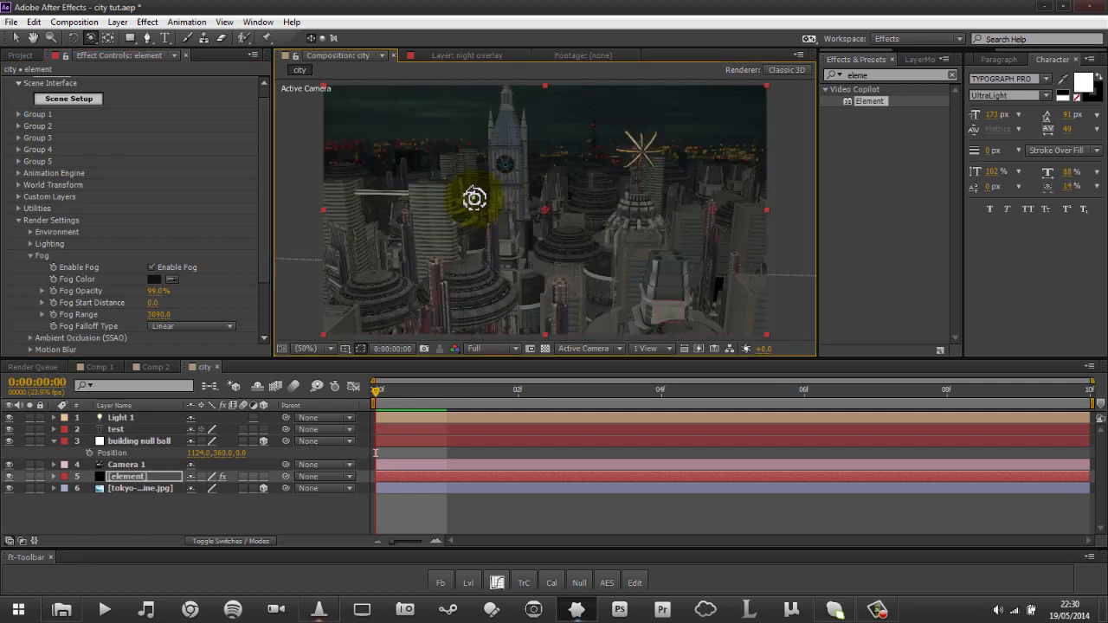
pyautogui.hotkey('ctrl', 'shift', 'z')
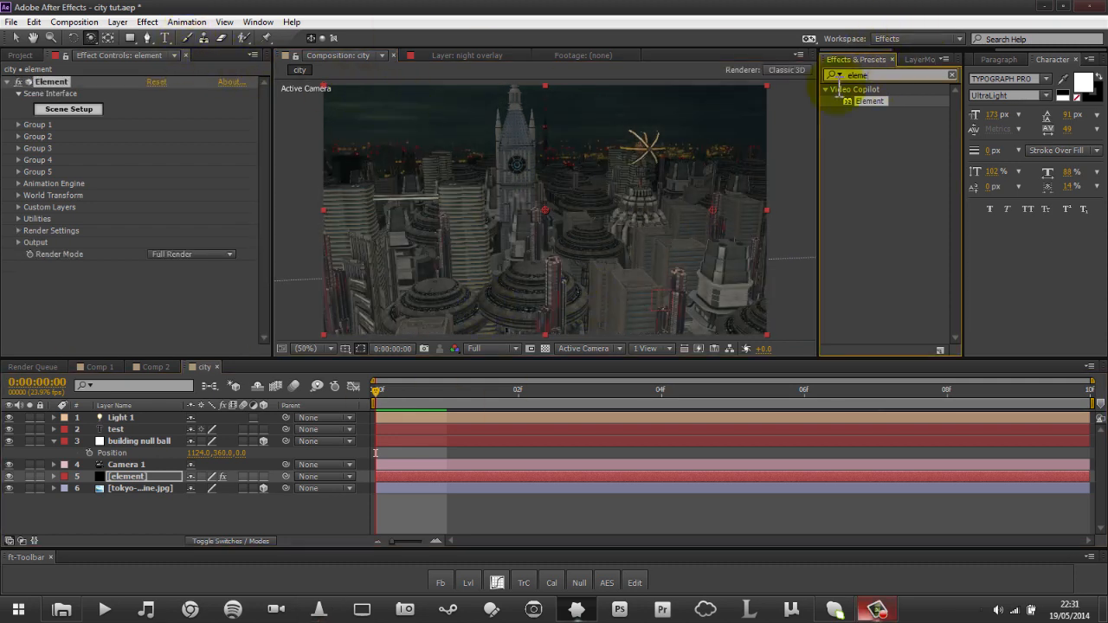
# Add a new adjustment layer above all layers in the city composition and apply the Curves effect to it.
pyautogui.rightClick(287, 507)
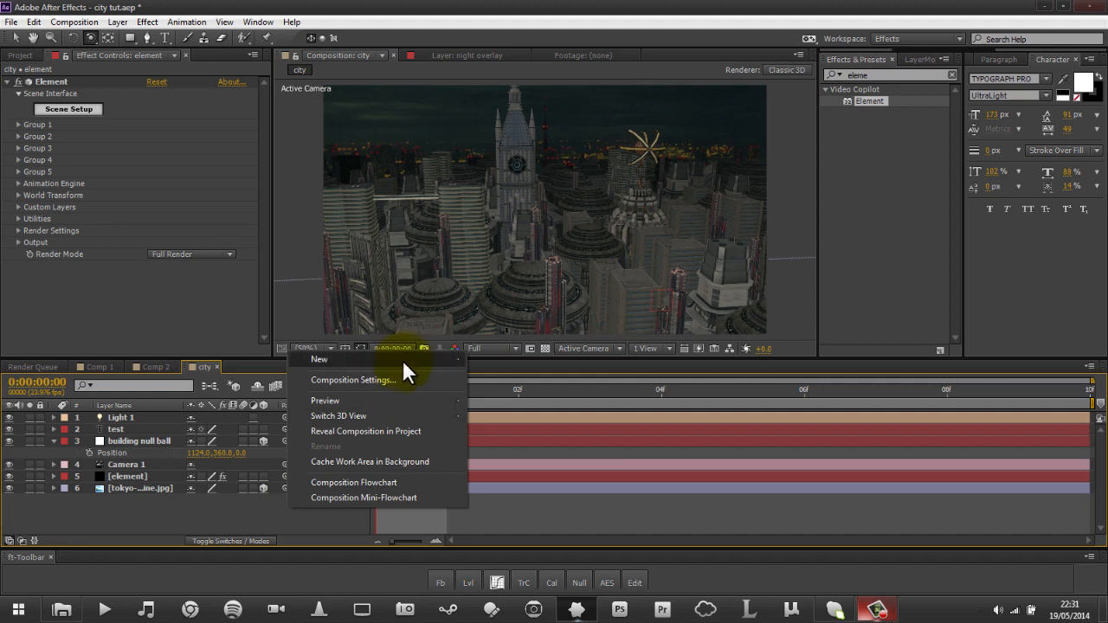
pyautogui.moveTo(403, 360)
pyautogui.click(498, 472)
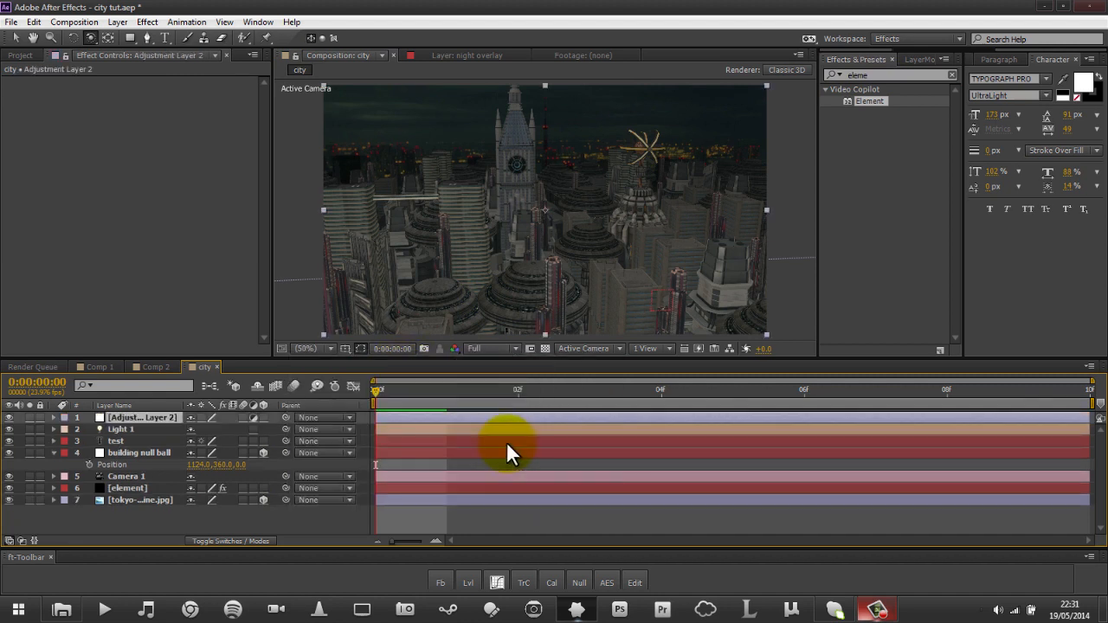
pyautogui.click(923, 83)
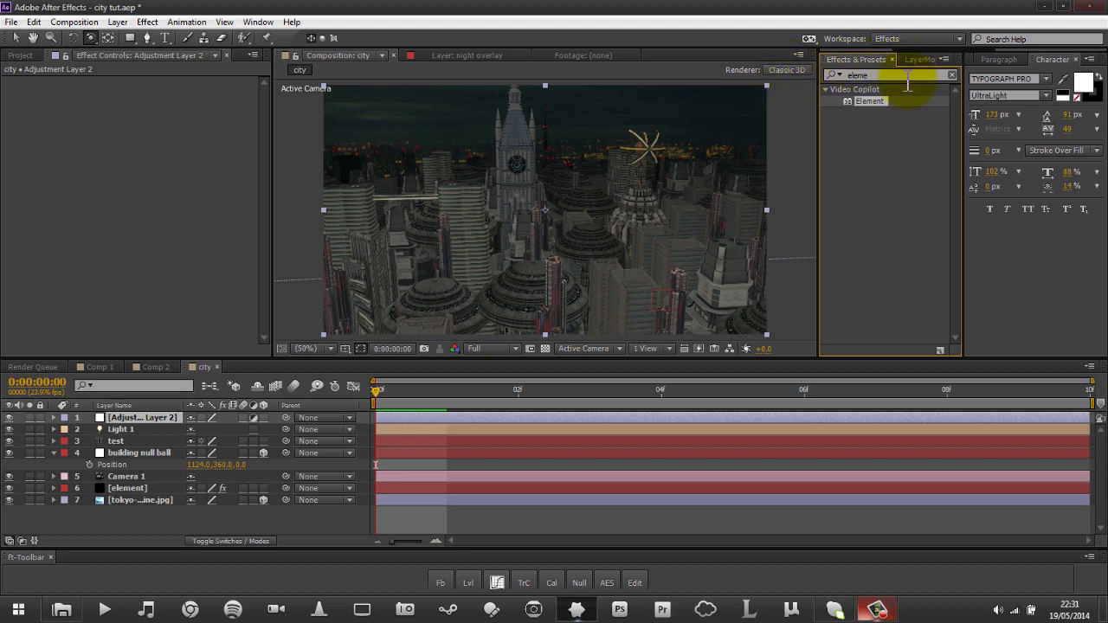
pyautogui.moveTo(887, 77); pyautogui.dragTo(837, 77)
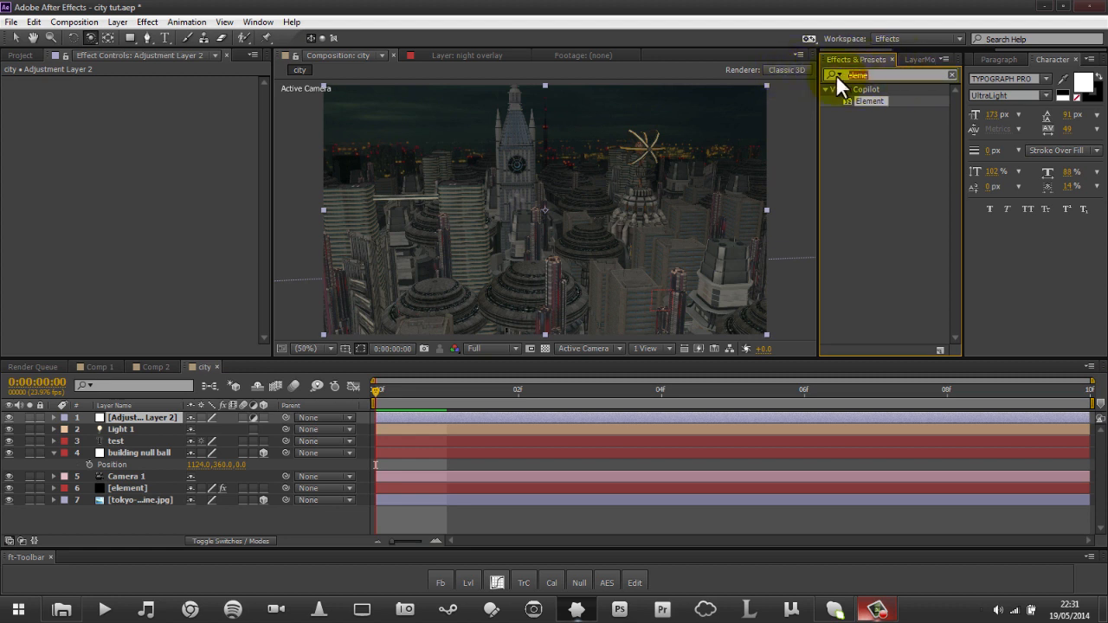
pyautogui.write('curve')
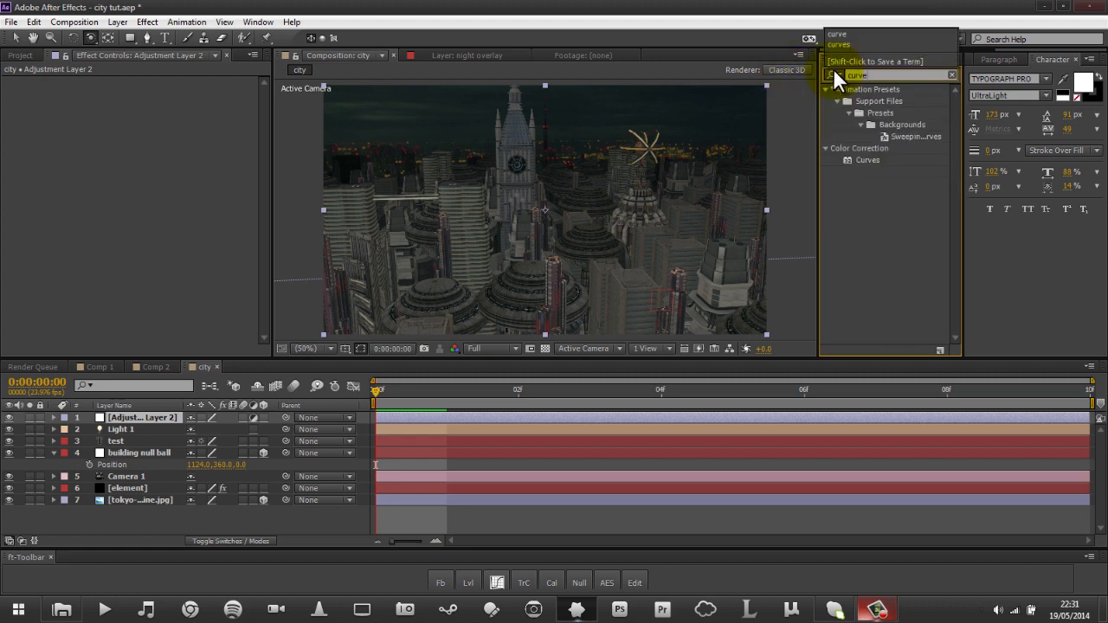
pyautogui.moveTo(869, 164); pyautogui.dragTo(168, 415)
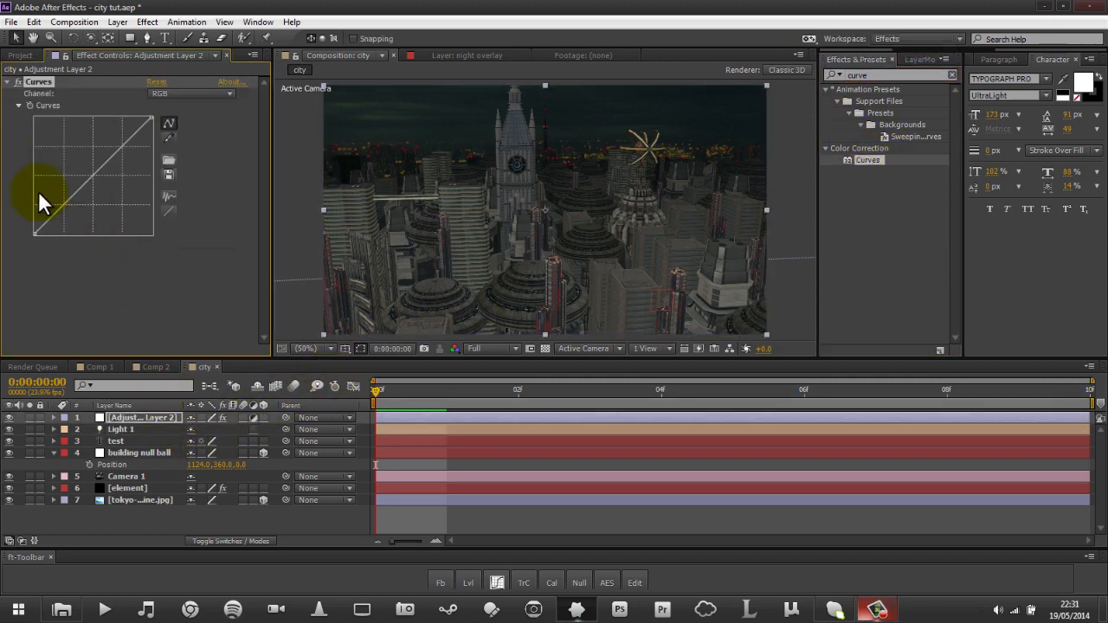
# Shape the adjustment layer's RGB curve into a contrast S-curve with darker shadows and brighter highlights, and collapse the Curves effect.
pyautogui.click(79, 198)
pyautogui.moveTo(79, 197); pyautogui.dragTo(85, 205)
pyautogui.moveTo(119, 139)
pyautogui.mouseDown()
pyautogui.moveTo(127, 149)
pyautogui.moveTo(122, 137)
pyautogui.mouseUp()
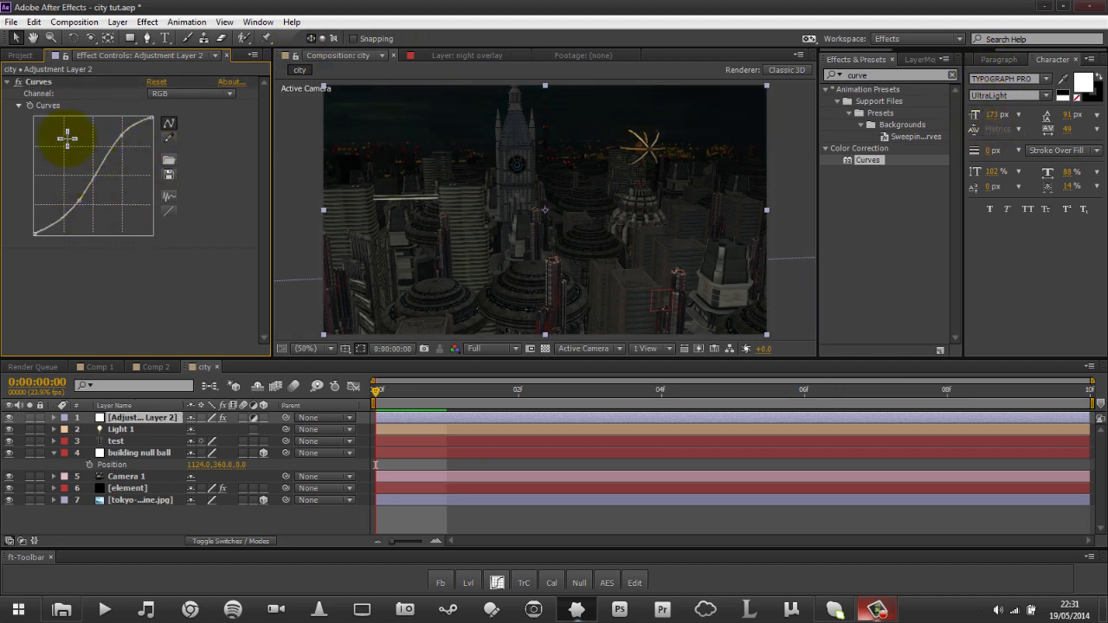
pyautogui.click(7, 81)
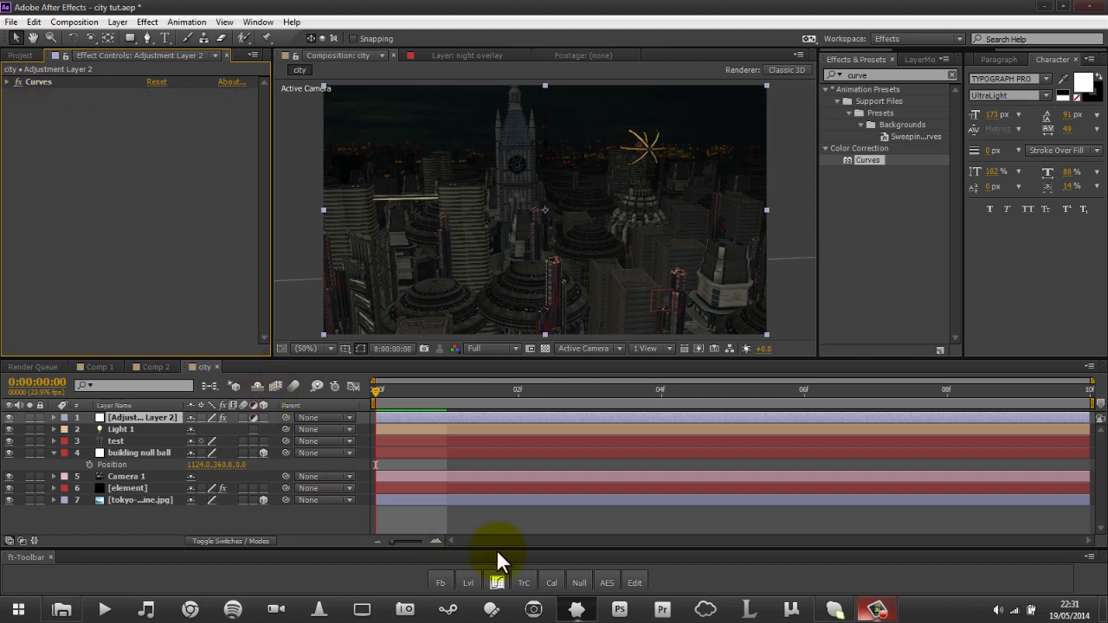
pyautogui.click(194, 515)
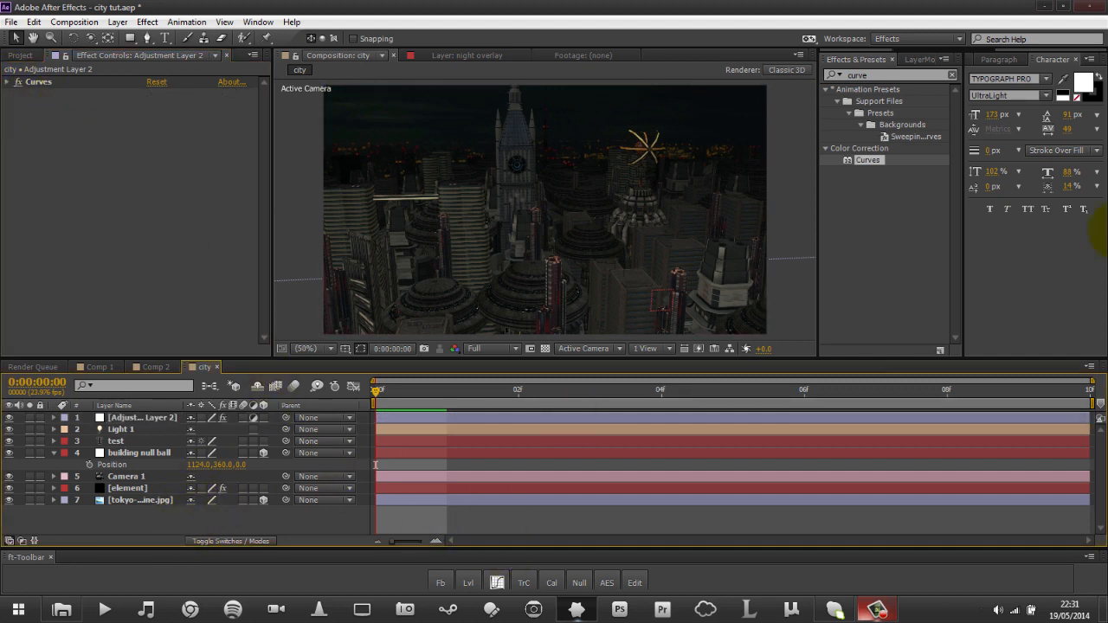
pyautogui.click(901, 64)
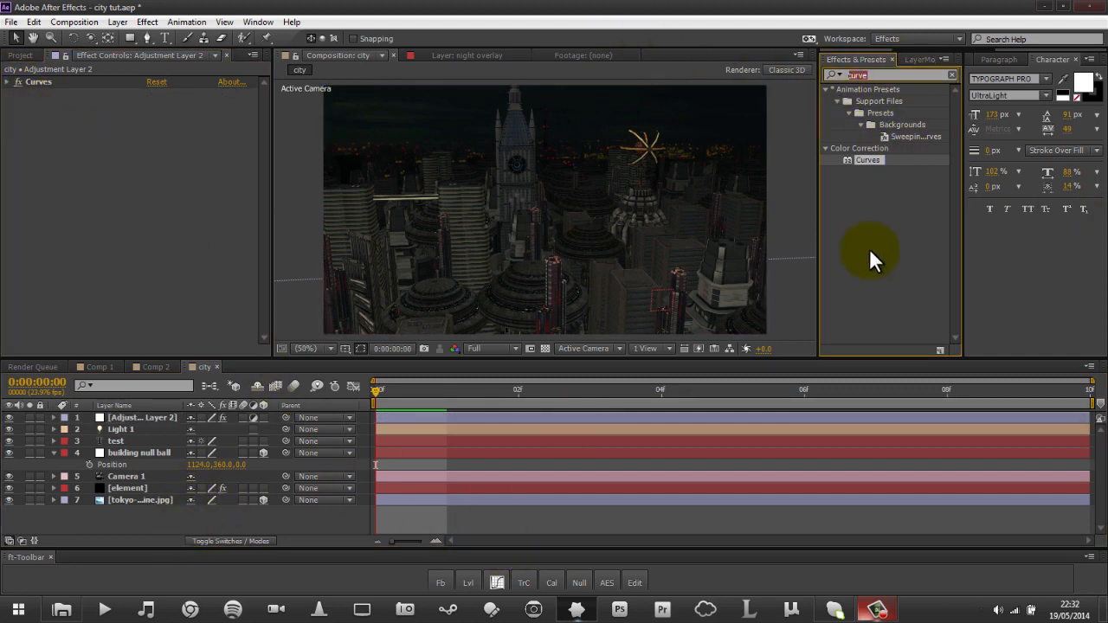
pyautogui.click(192, 510)
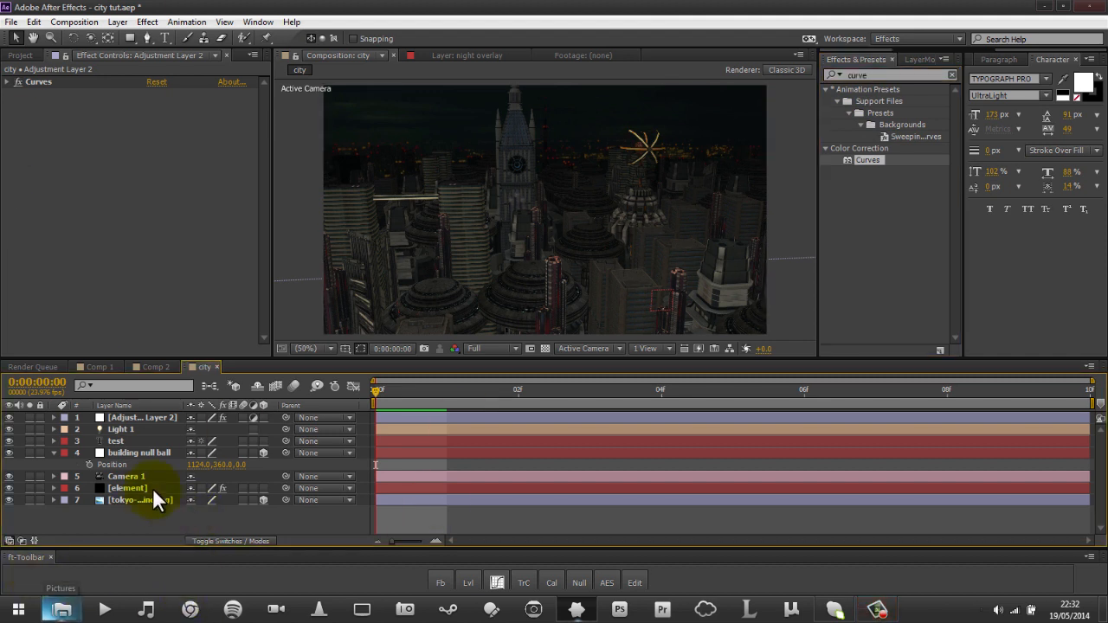
# Raise the intensity of the ambient light layer Light 1 to 110%.
pyautogui.click(136, 428)
pyautogui.press('t')
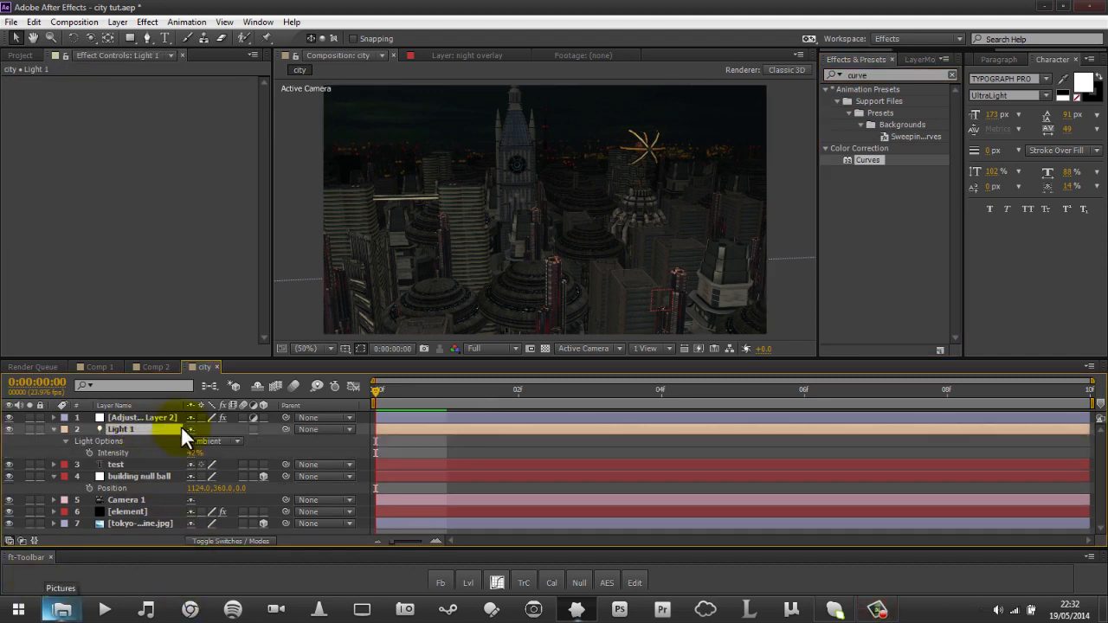
pyautogui.moveTo(194, 454); pyautogui.dragTo(241, 463)
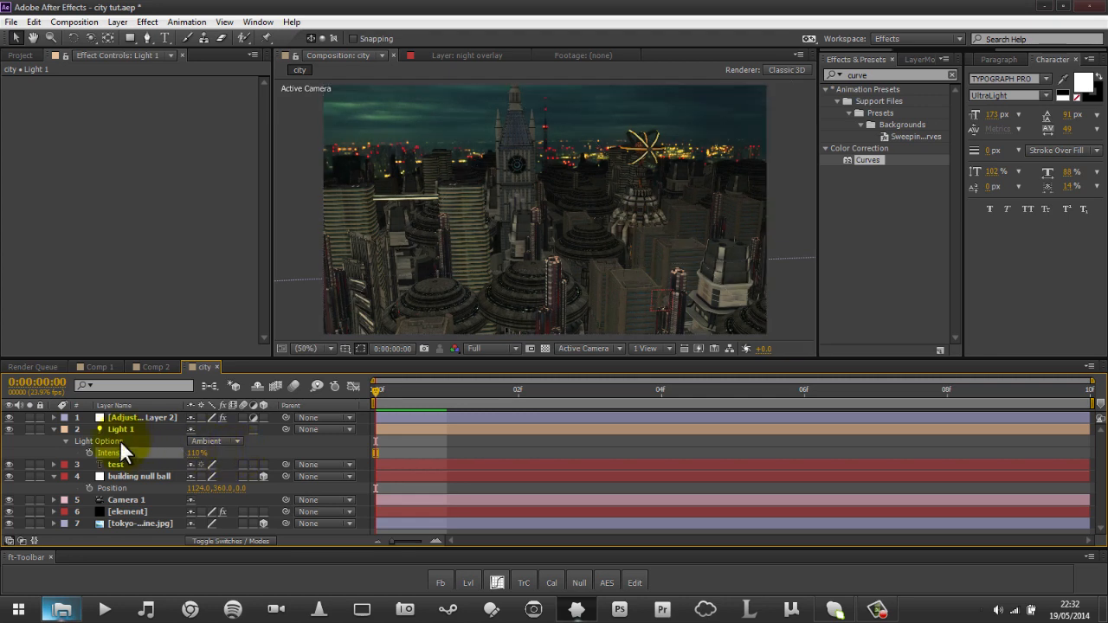
# Change the color of the ambient light Light 1 to the pale cyan DEFFFE in its light settings.
pyautogui.rightClick(142, 429)
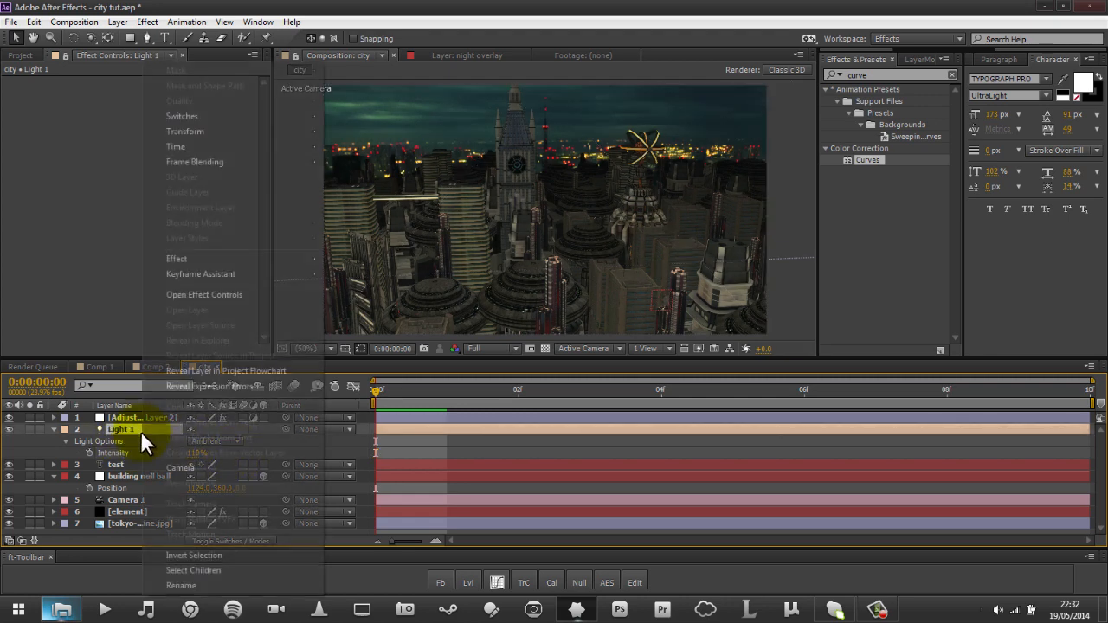
pyautogui.click(452, 5)
pyautogui.click(140, 26)
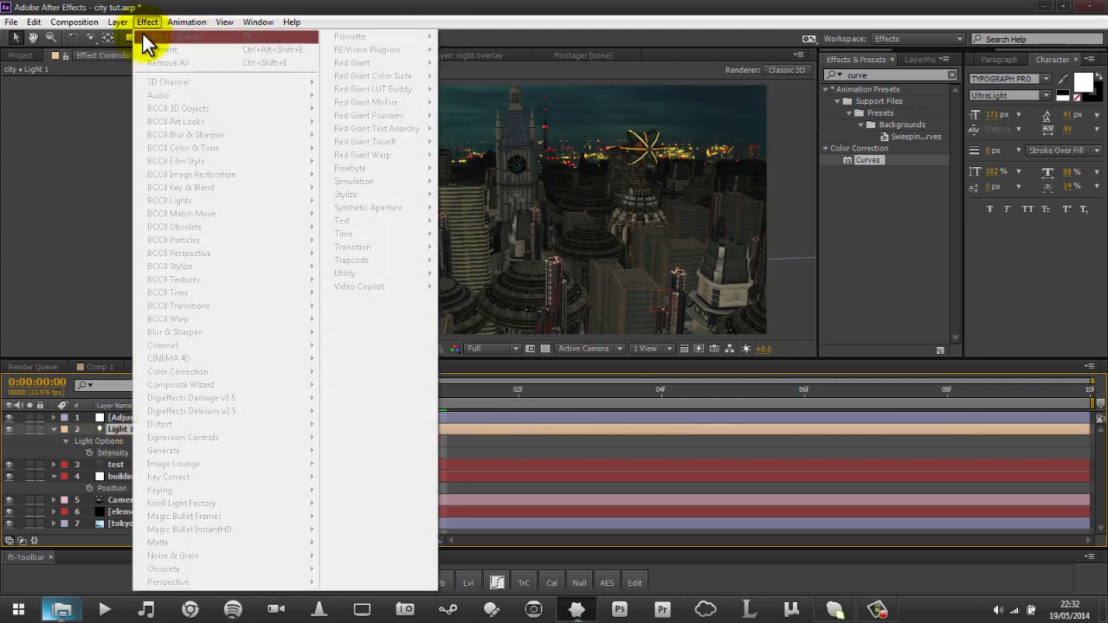
pyautogui.moveTo(89, 19)
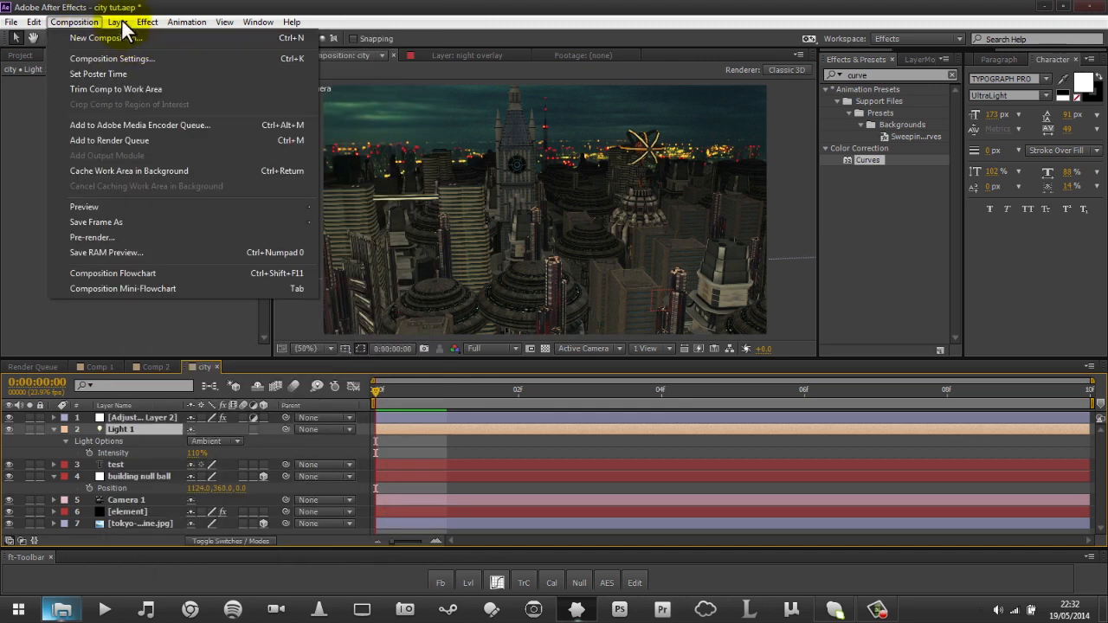
pyautogui.moveTo(122, 21)
pyautogui.click(119, 48)
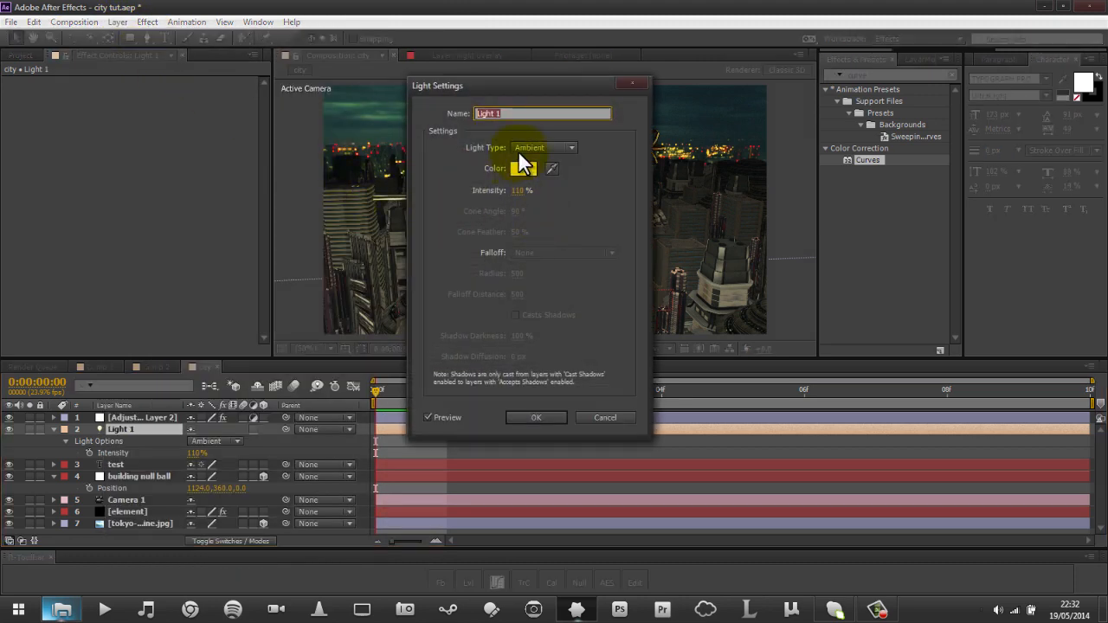
pyautogui.click(523, 167)
pyautogui.click(316, 433)
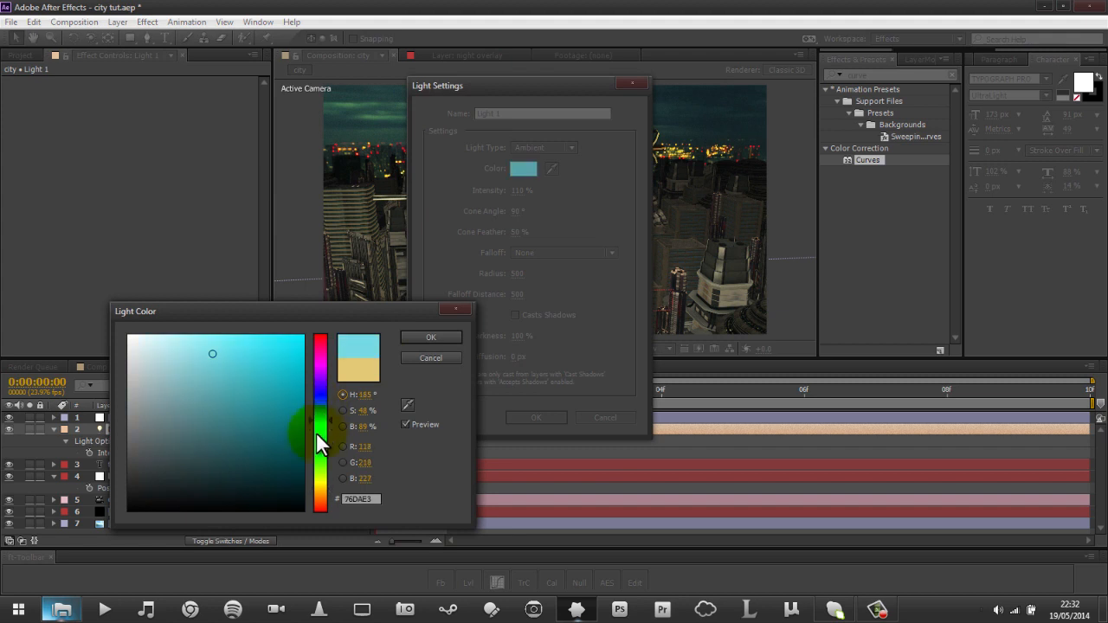
pyautogui.moveTo(321, 406); pyautogui.dragTo(321, 422)
pyautogui.moveTo(214, 369)
pyautogui.mouseDown()
pyautogui.moveTo(129, 311)
pyautogui.moveTo(150, 333)
pyautogui.mouseUp()
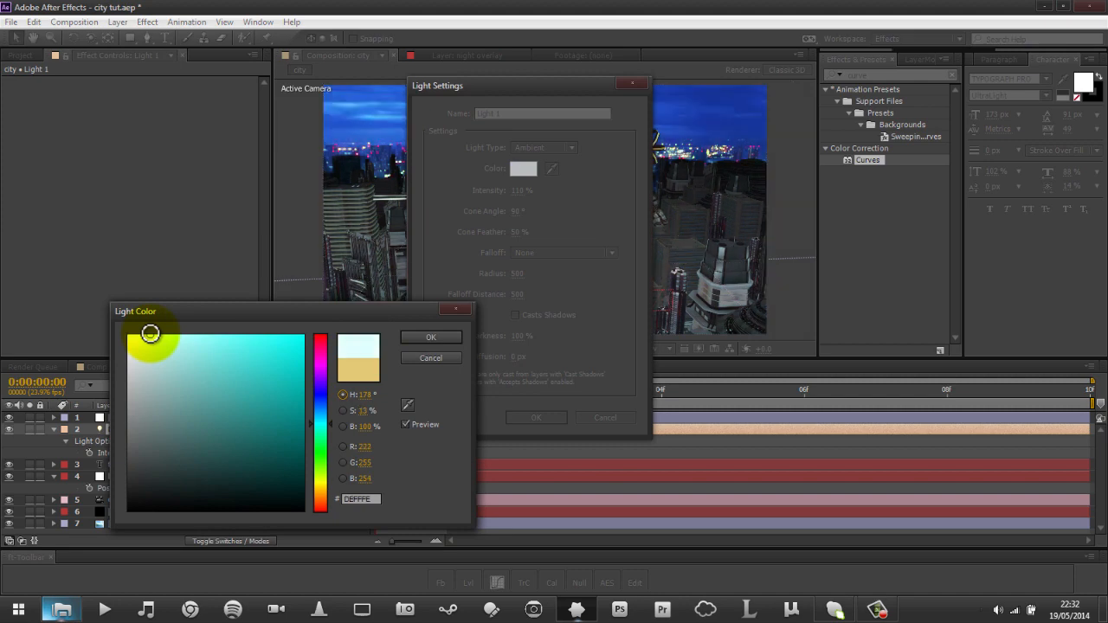
pyautogui.click(440, 339)
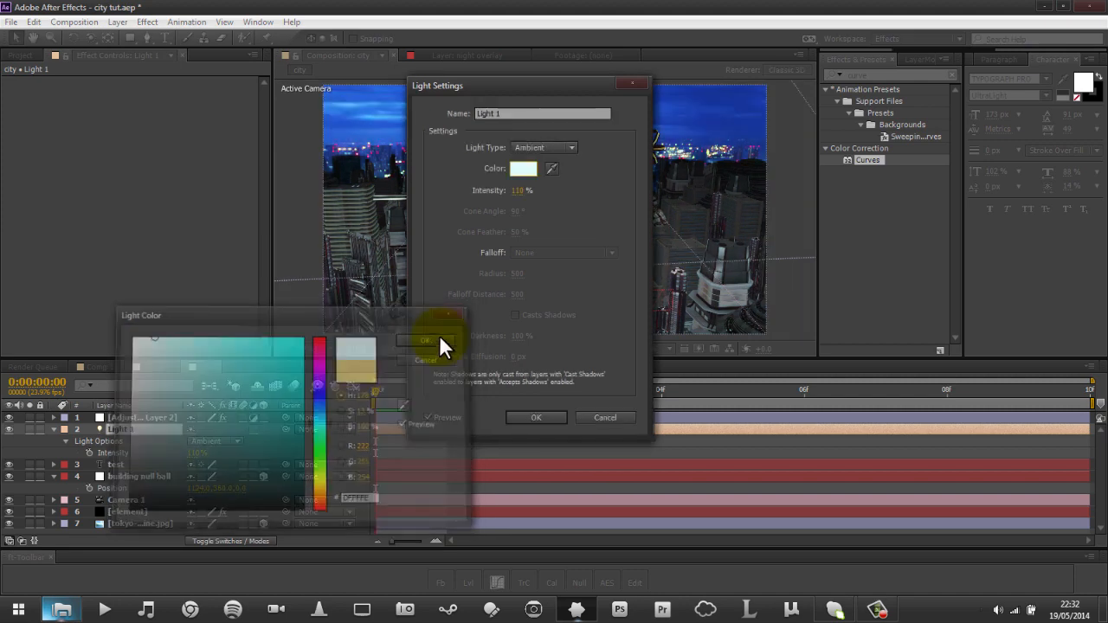
pyautogui.click(534, 419)
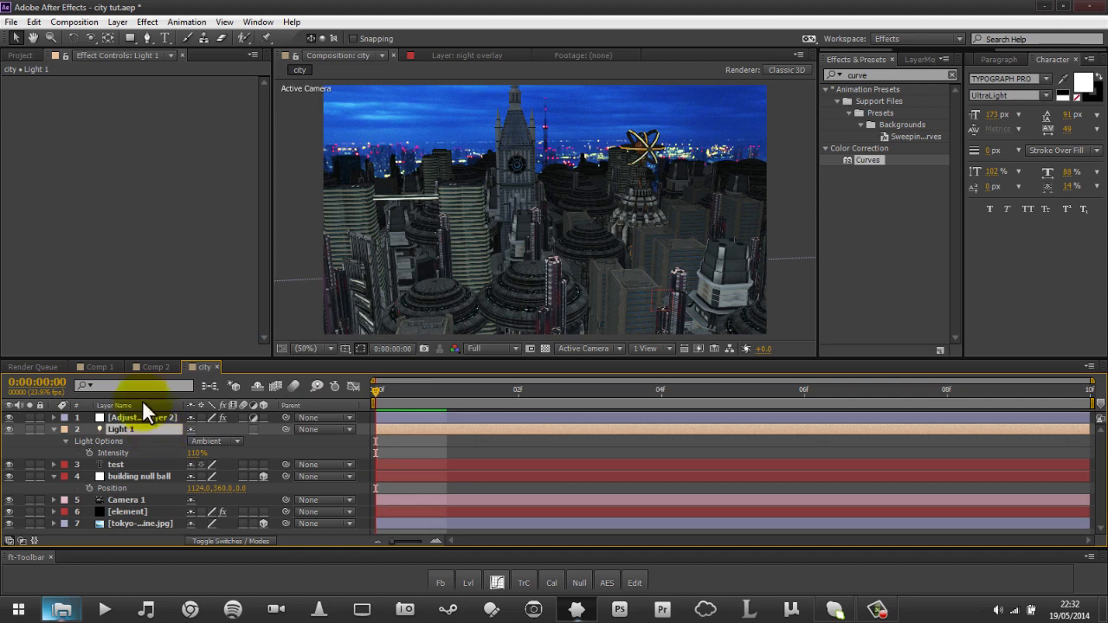
# Undo the color and intensity changes made to Light 1.
pyautogui.click(909, 75)
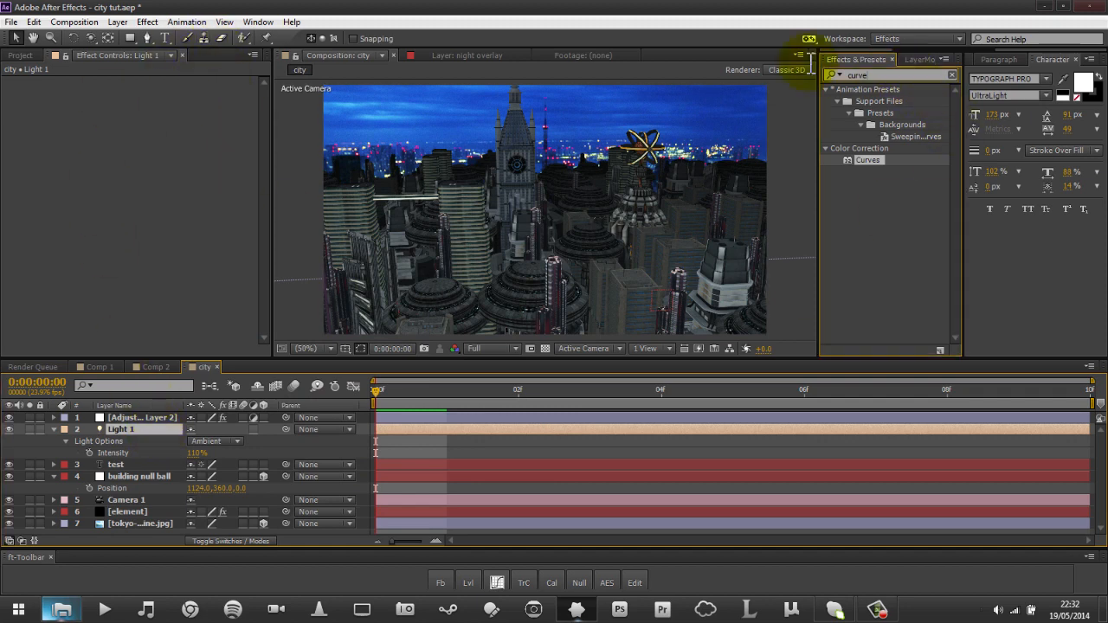
pyautogui.click(829, 155)
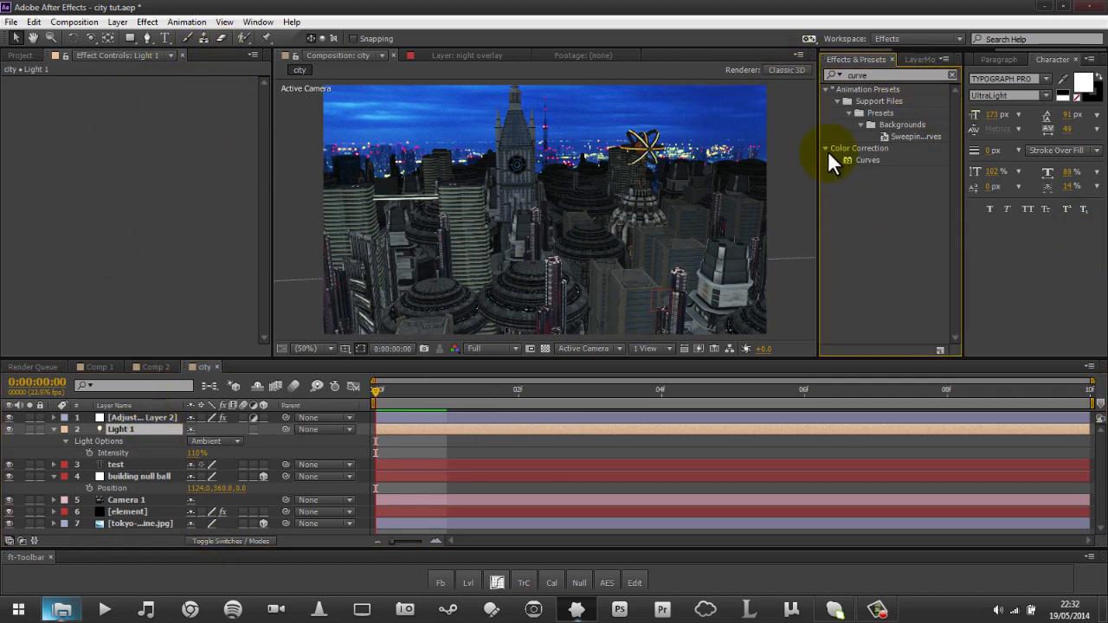
pyautogui.click(143, 526)
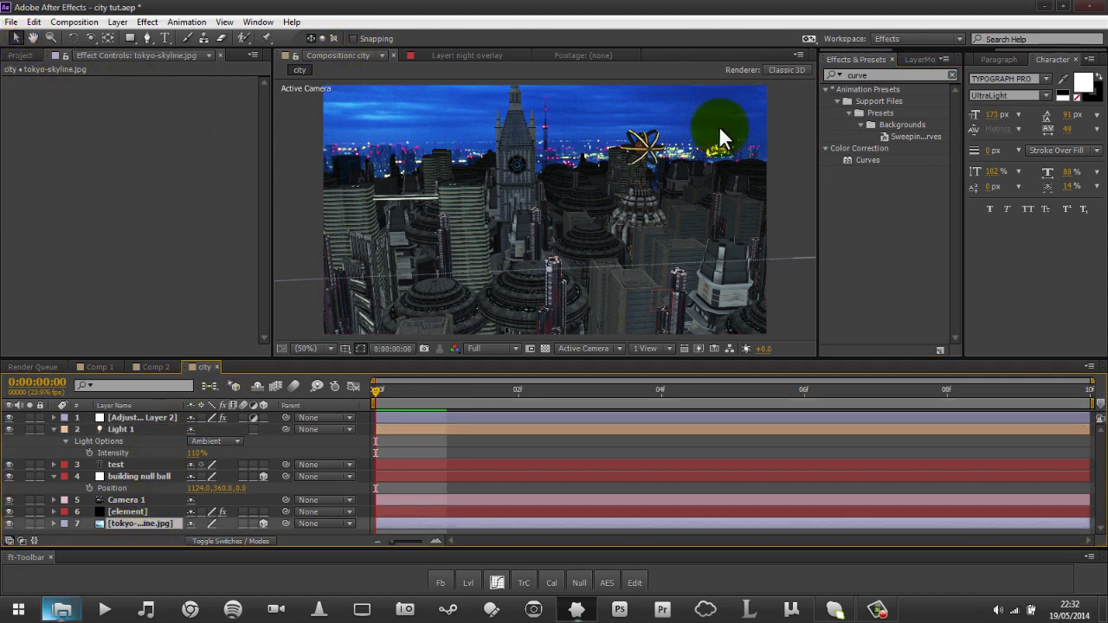
pyautogui.hotkey('ctrl', 'z')
pyautogui.hotkey('ctrl', 'z')
pyautogui.hotkey('ctrl', 'z')
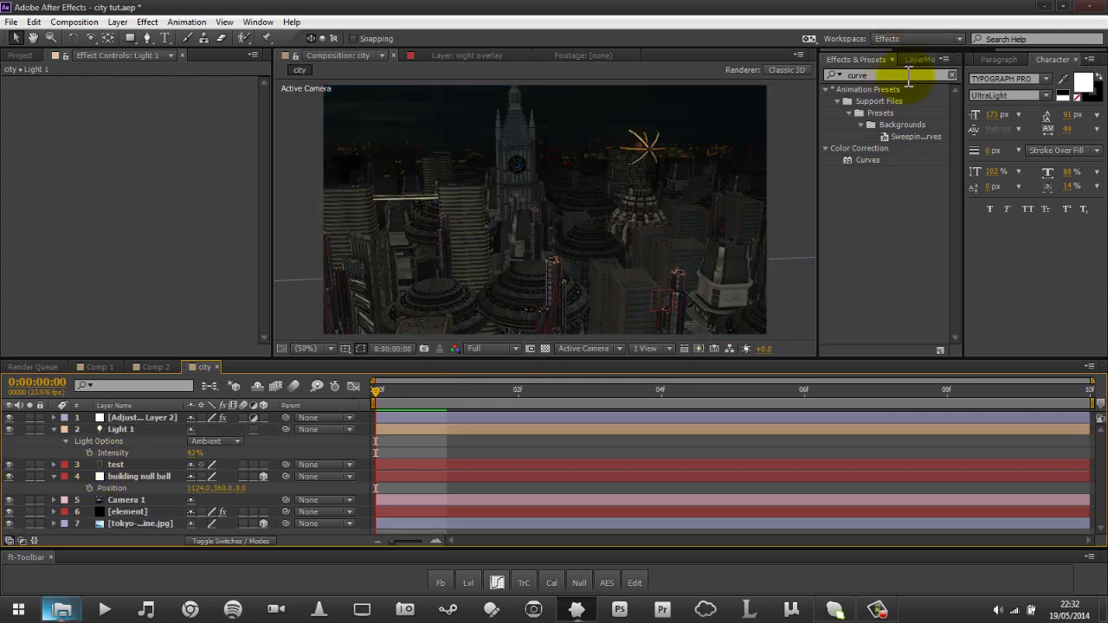
# Create a new 1280 by 720 px solid layer in the city composition with the deep blue color 000C69.
pyautogui.rightClick(135, 529)
pyautogui.moveTo(237, 378)
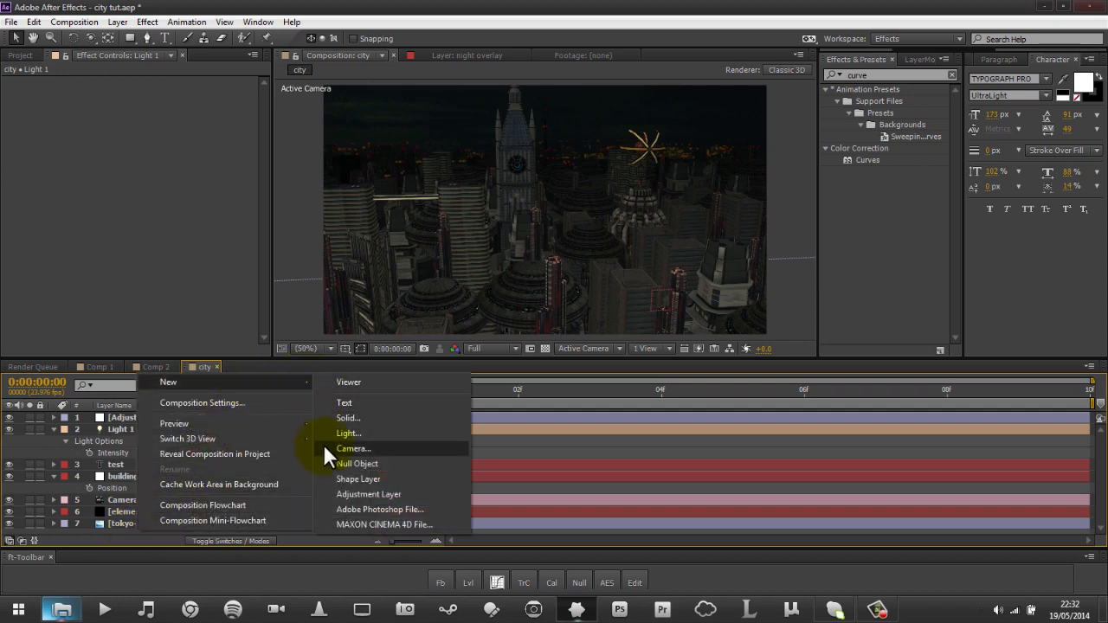
pyautogui.click(349, 417)
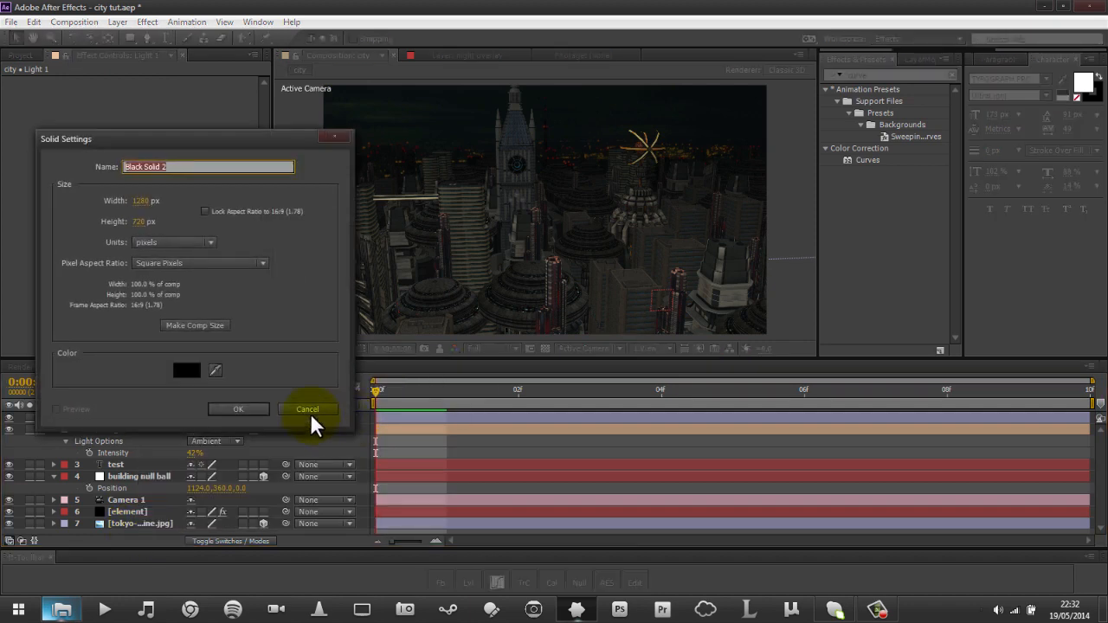
pyautogui.click(184, 371)
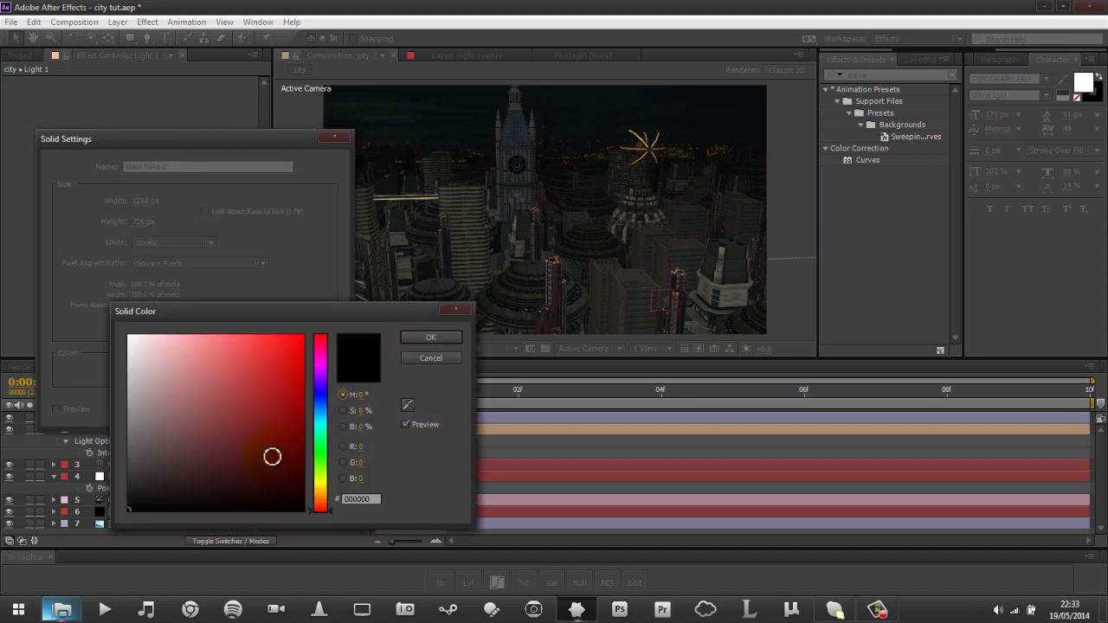
pyautogui.moveTo(327, 419)
pyautogui.mouseDown()
pyautogui.moveTo(317, 389)
pyautogui.moveTo(327, 341)
pyautogui.moveTo(325, 439)
pyautogui.mouseUp()
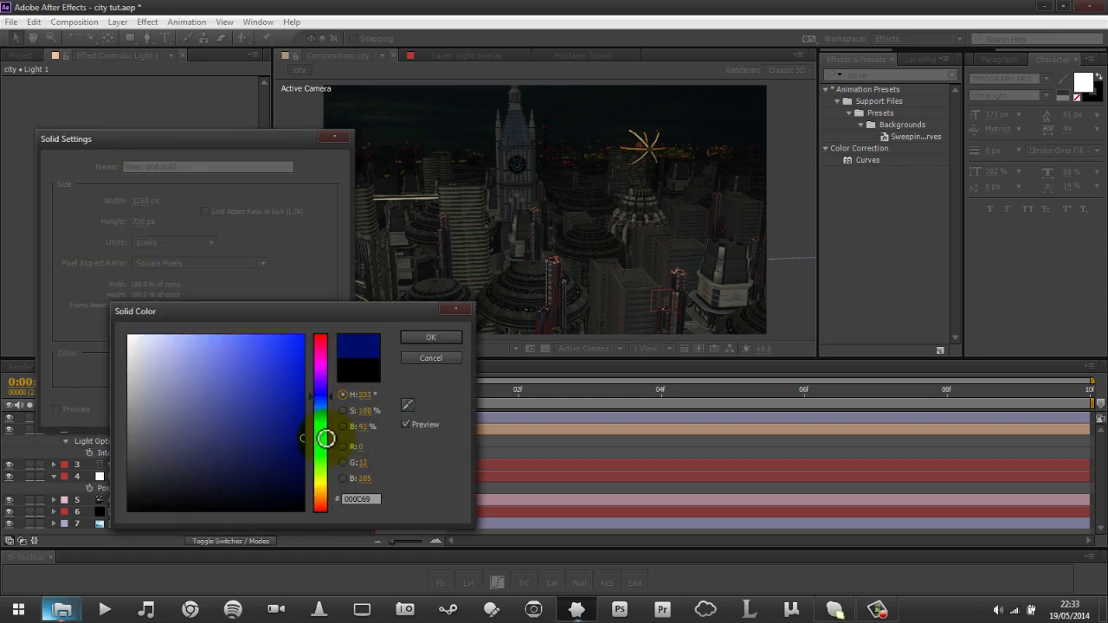
pyautogui.click(448, 336)
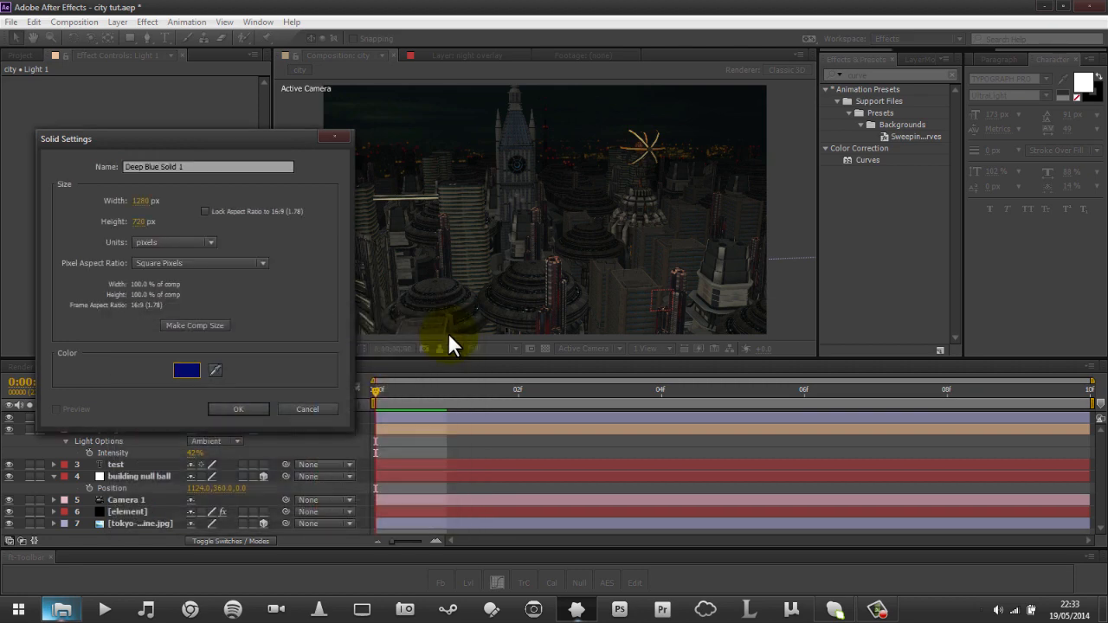
pyautogui.click(226, 407)
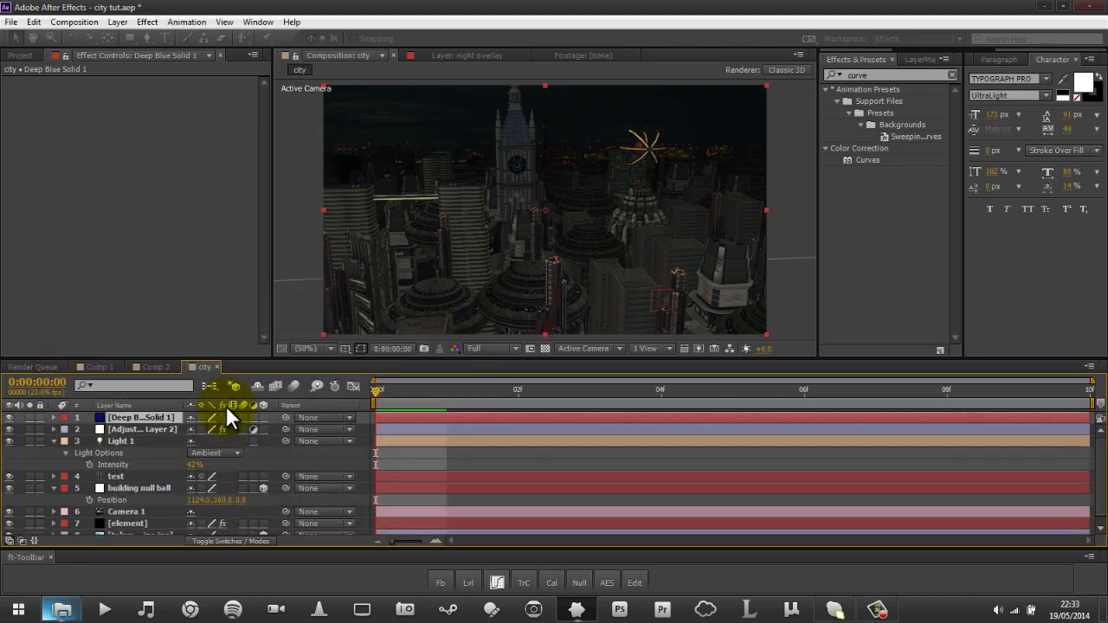
# Set the deep blue solid's opacity to 26% and its blending mode to Overlay.
pyautogui.click(308, 415)
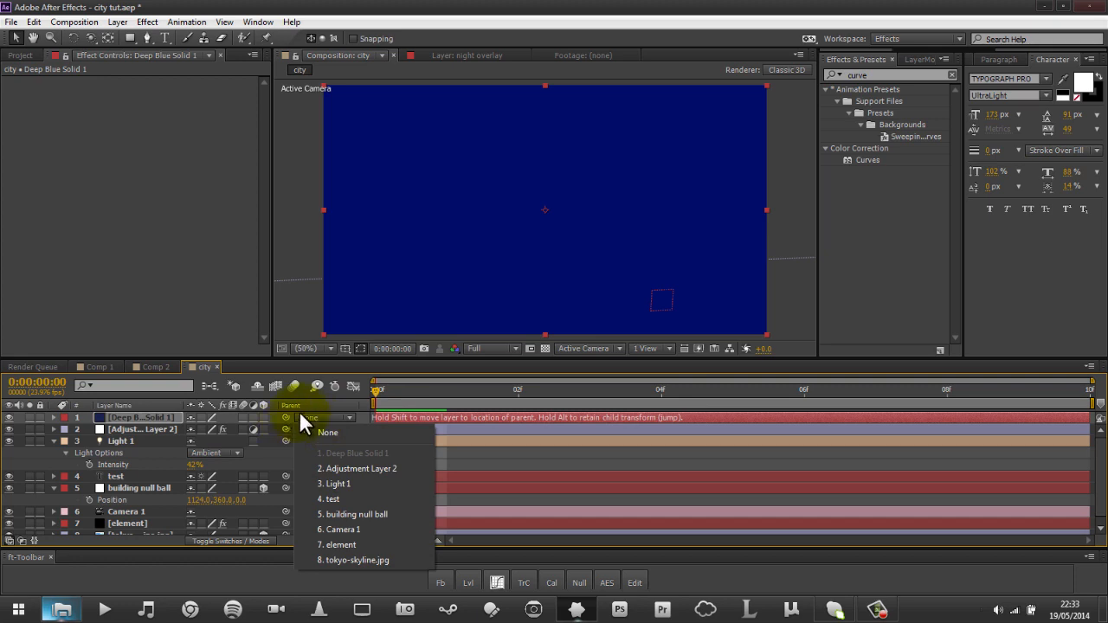
pyautogui.click(246, 533)
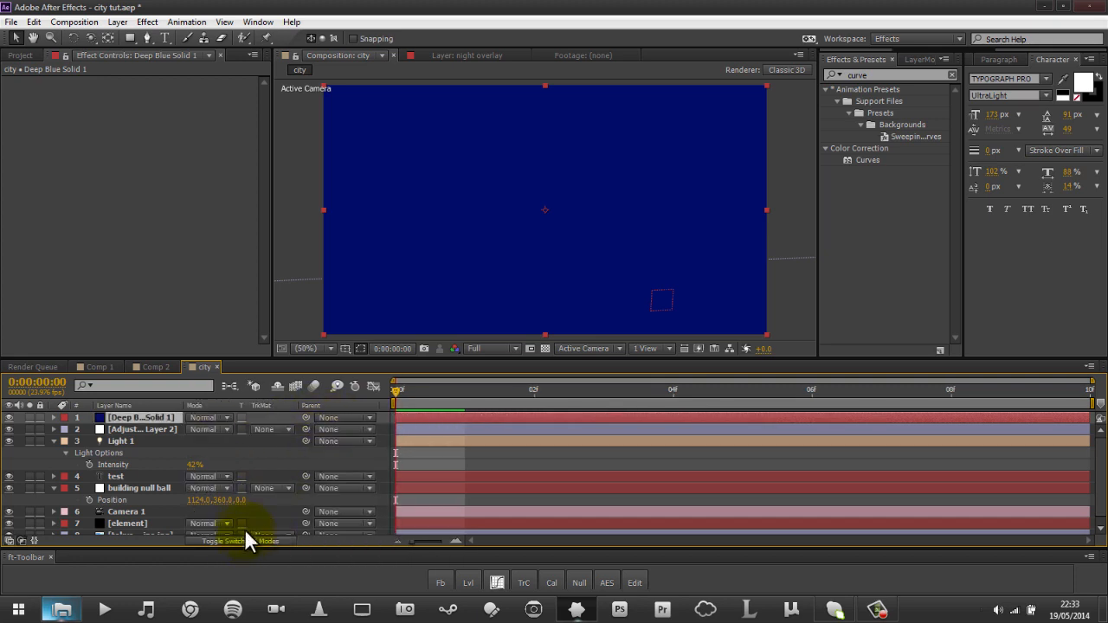
pyautogui.click(219, 418)
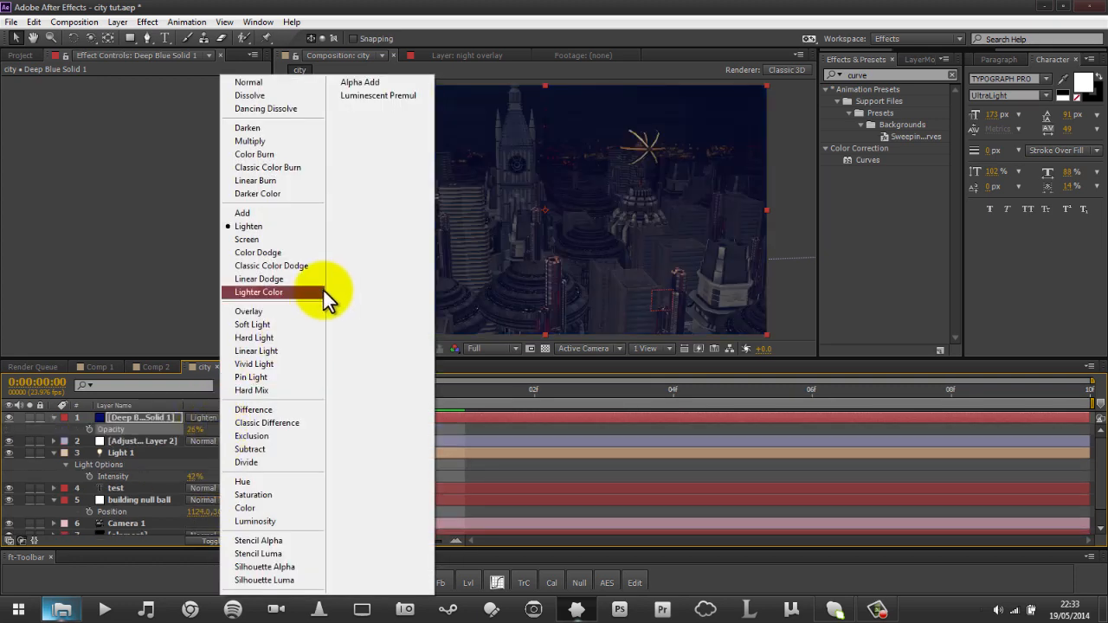
pyautogui.click(308, 310)
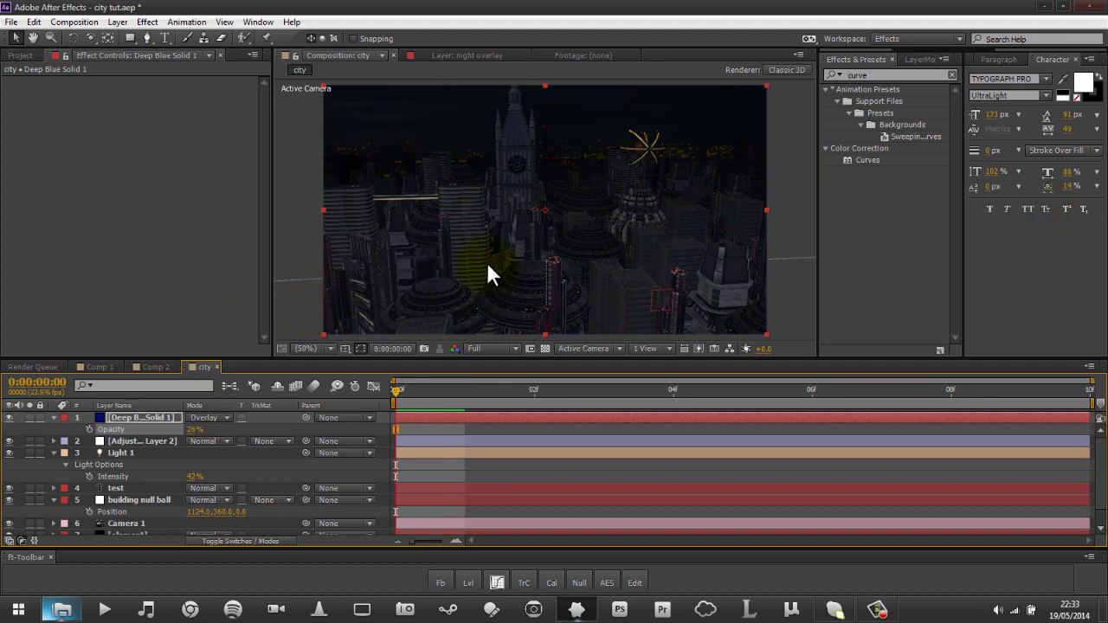
# Collapse the open properties of the deep blue solid, Light 1 and building null ball layers in the timeline.
pyautogui.click(53, 417)
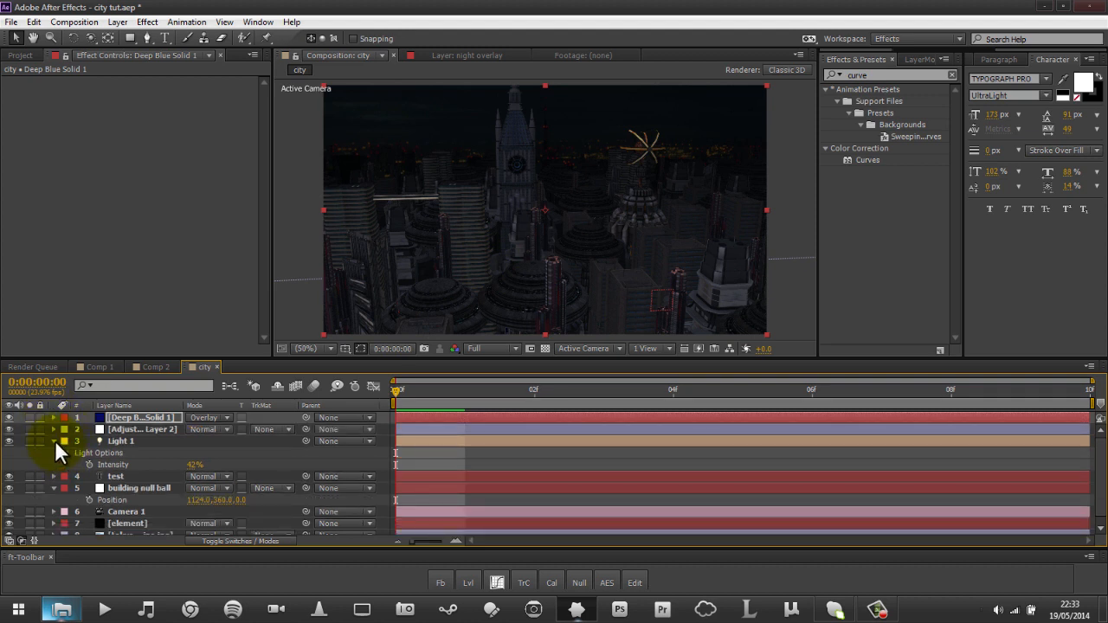
pyautogui.click(53, 441)
pyautogui.click(50, 463)
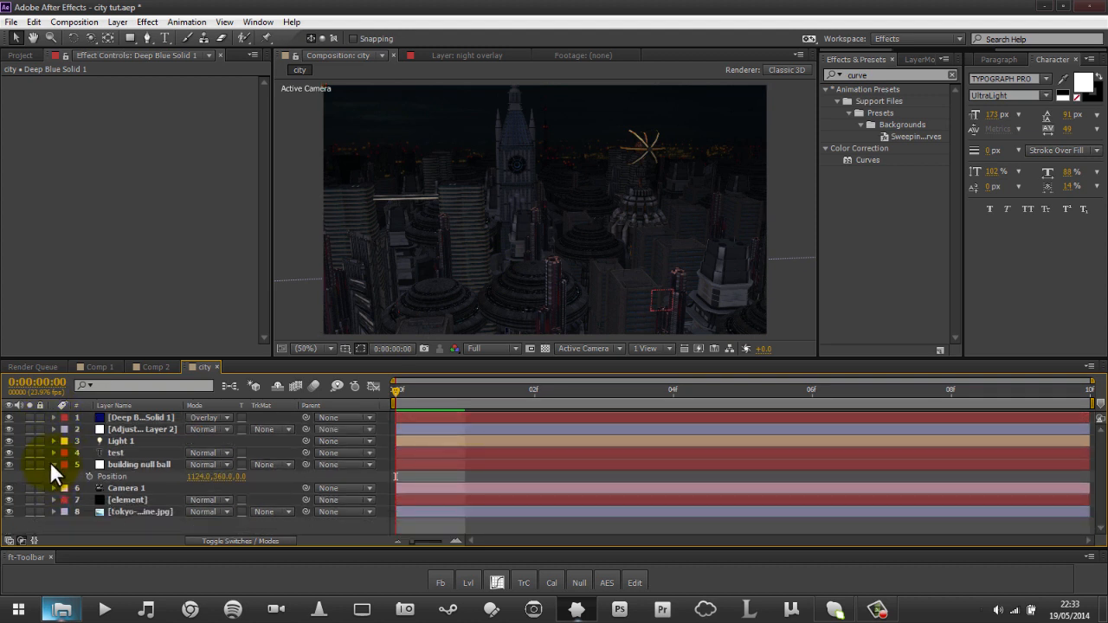
pyautogui.click(52, 465)
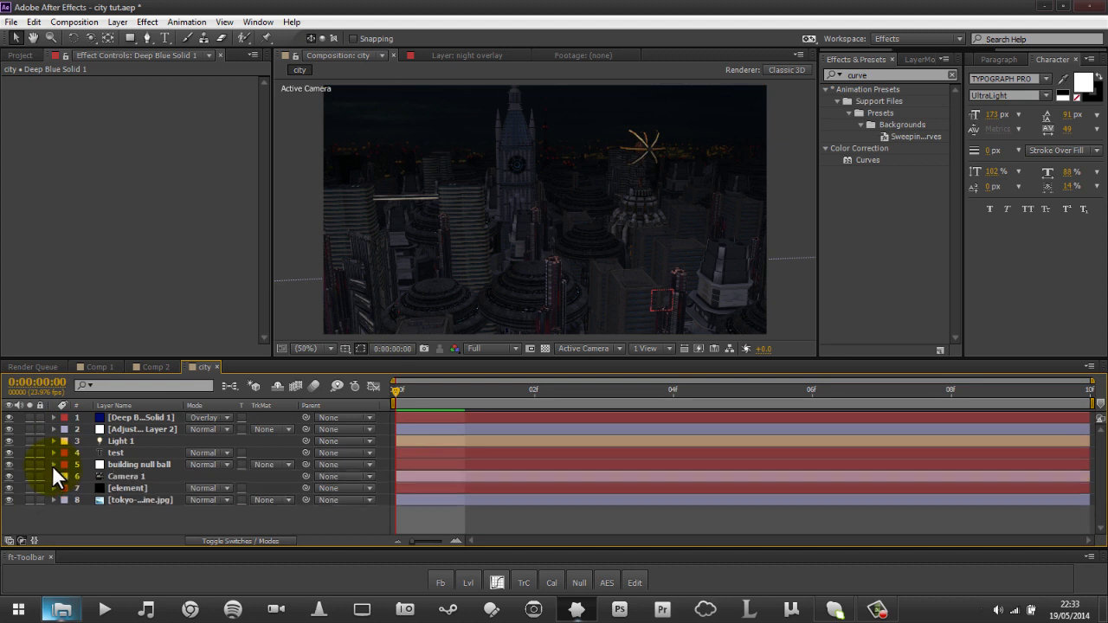
# Move the Camera 1 layer directly beneath the deep blue solid in the layer stack.
pyautogui.click(138, 477)
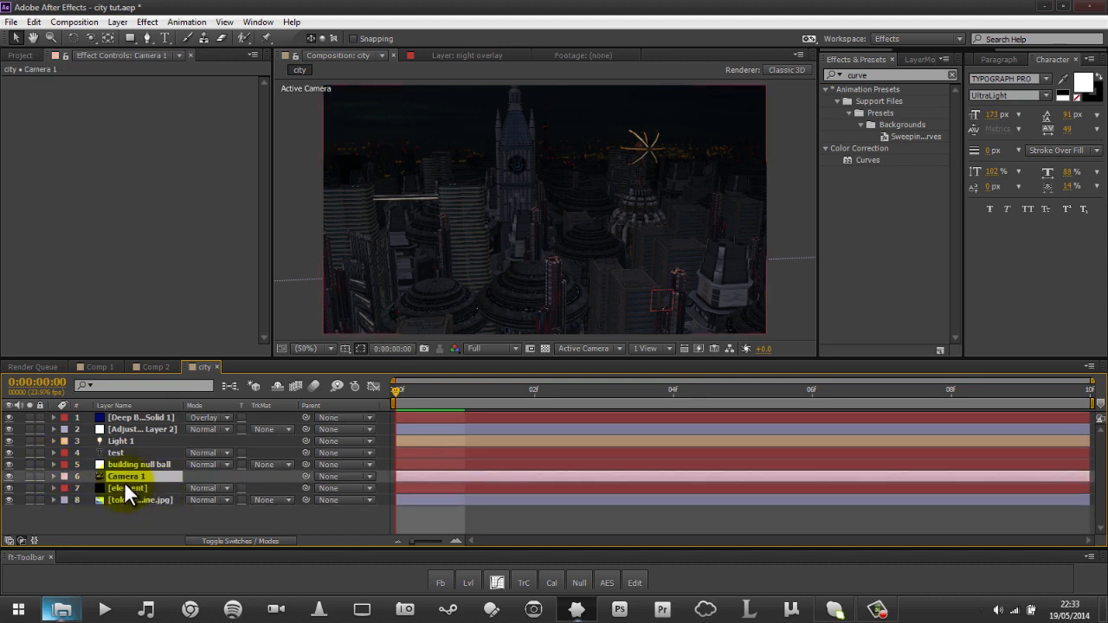
pyautogui.moveTo(133, 474); pyautogui.dragTo(128, 418)
pyautogui.click(127, 417)
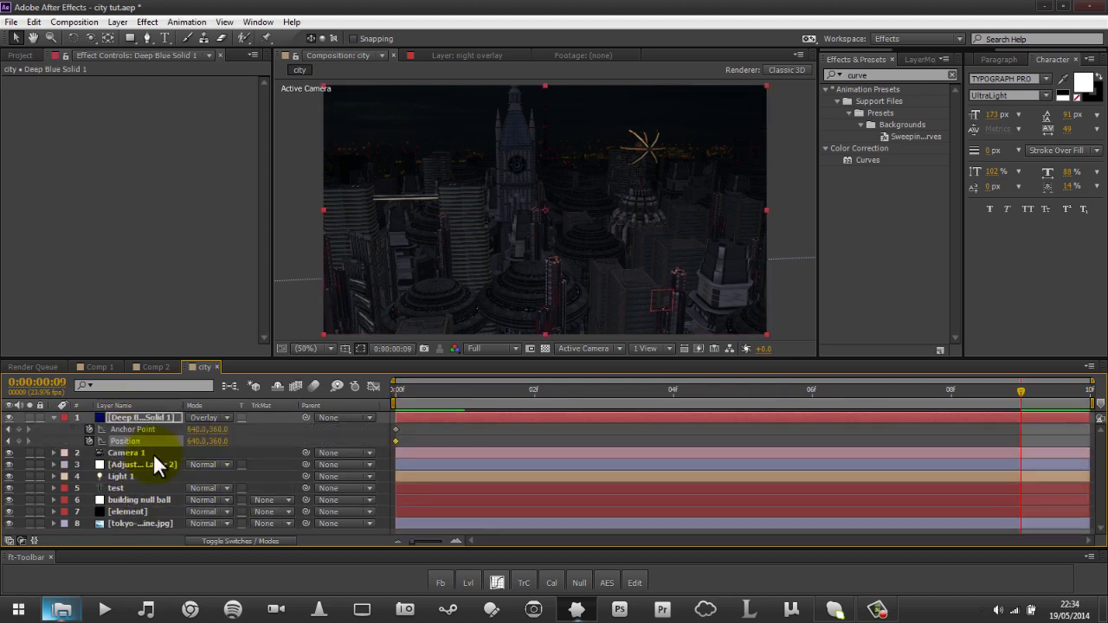
# Reveal Camera 1's Point of Interest and Position and enable keyframing for both at frame 9.
pyautogui.click(153, 454)
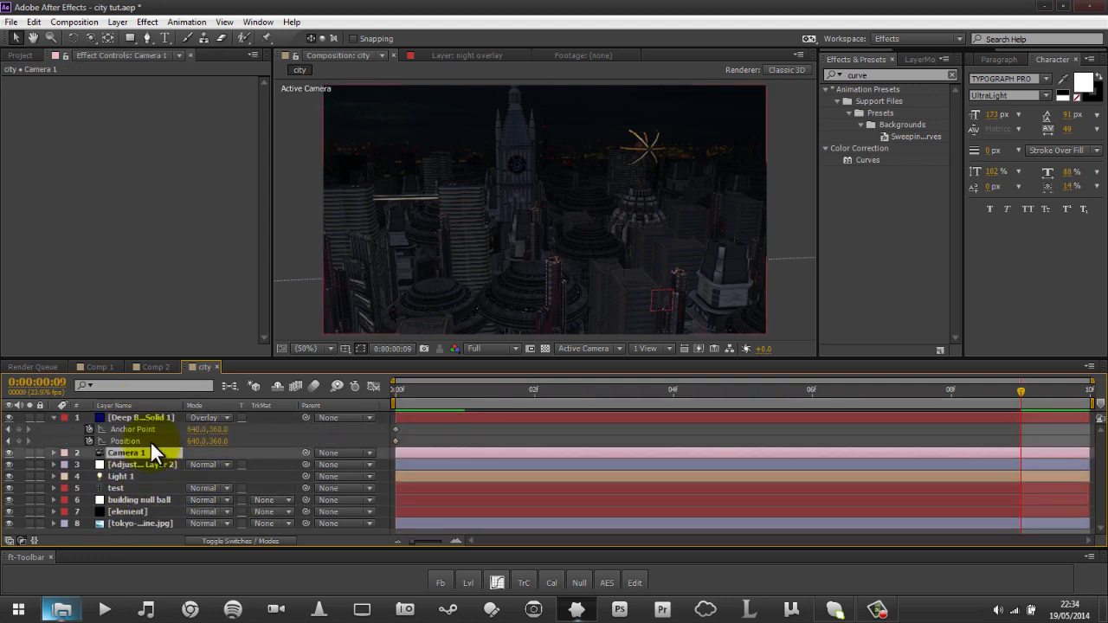
pyautogui.press('p')
pyautogui.hotkey('shift', 'a')
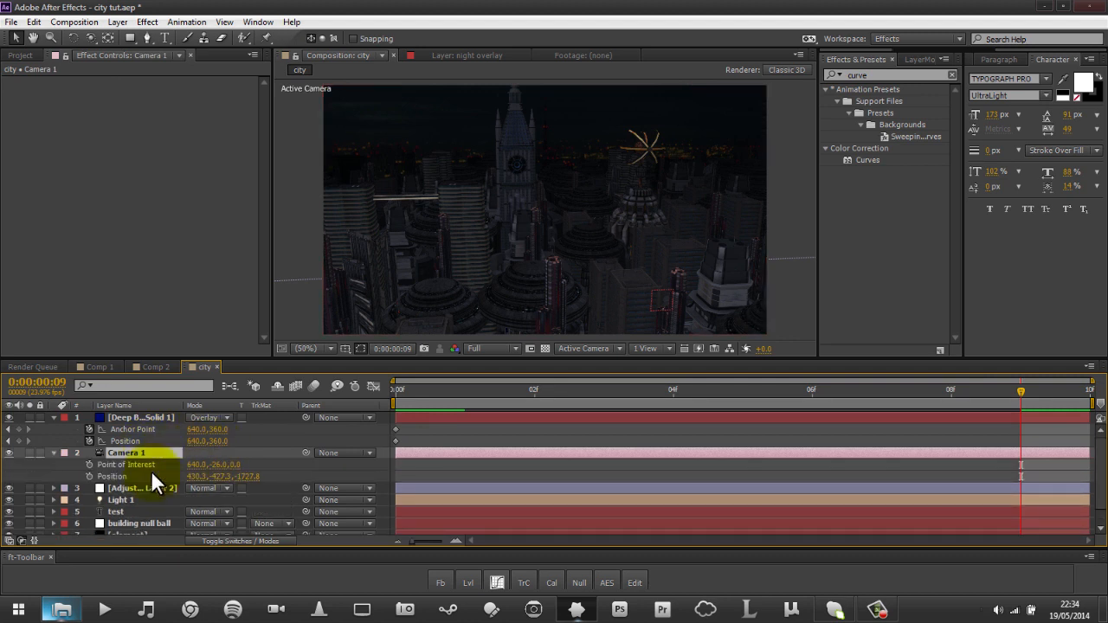
pyautogui.moveTo(88, 464); pyautogui.dragTo(88, 476)
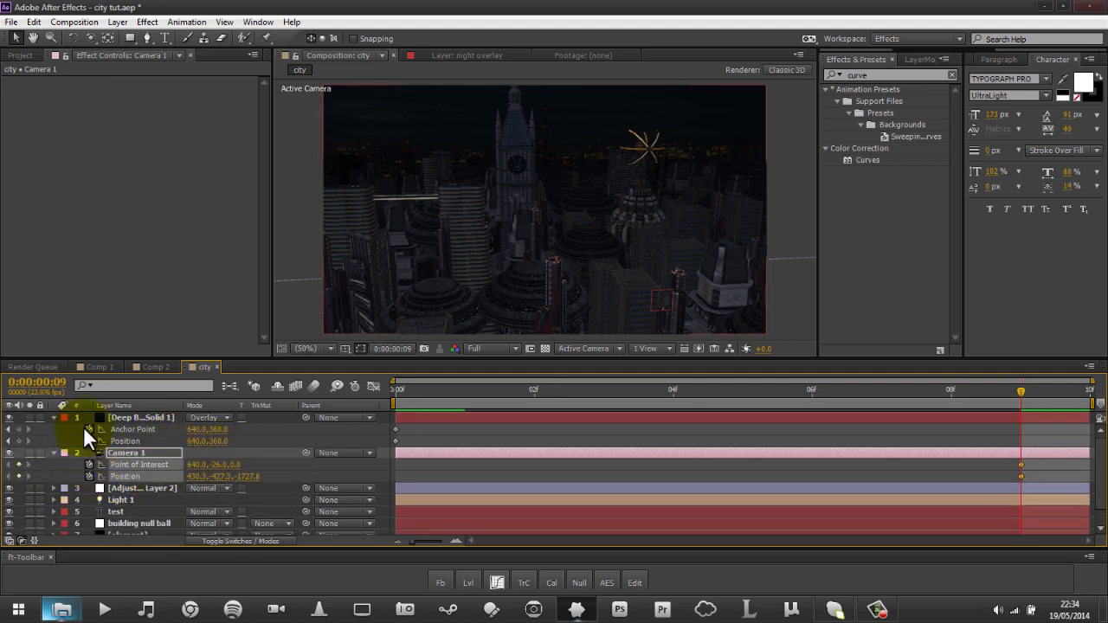
# Remove the Anchor Point and Position keyframes from the deep blue solid and collapse its properties.
pyautogui.moveTo(88, 430); pyautogui.dragTo(88, 443)
pyautogui.click(76, 417)
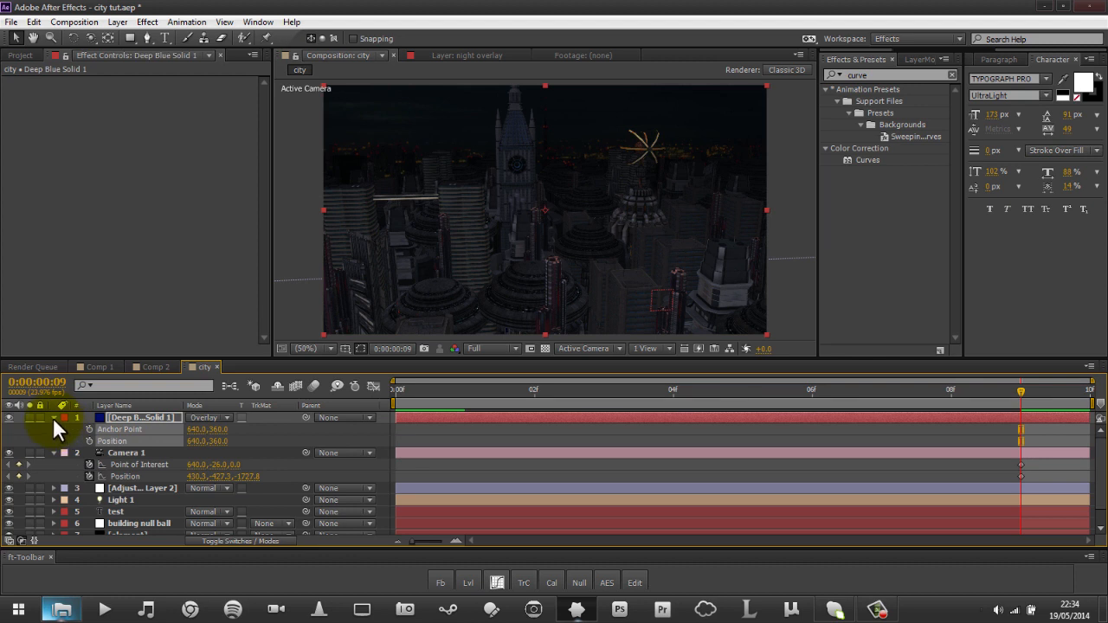
pyautogui.click(54, 417)
# At frame 0, keyframe Camera 1's Point of Interest at 640, -289, 14 and Position at 259.3, -514.3, -2220.8.
pyautogui.click(139, 430)
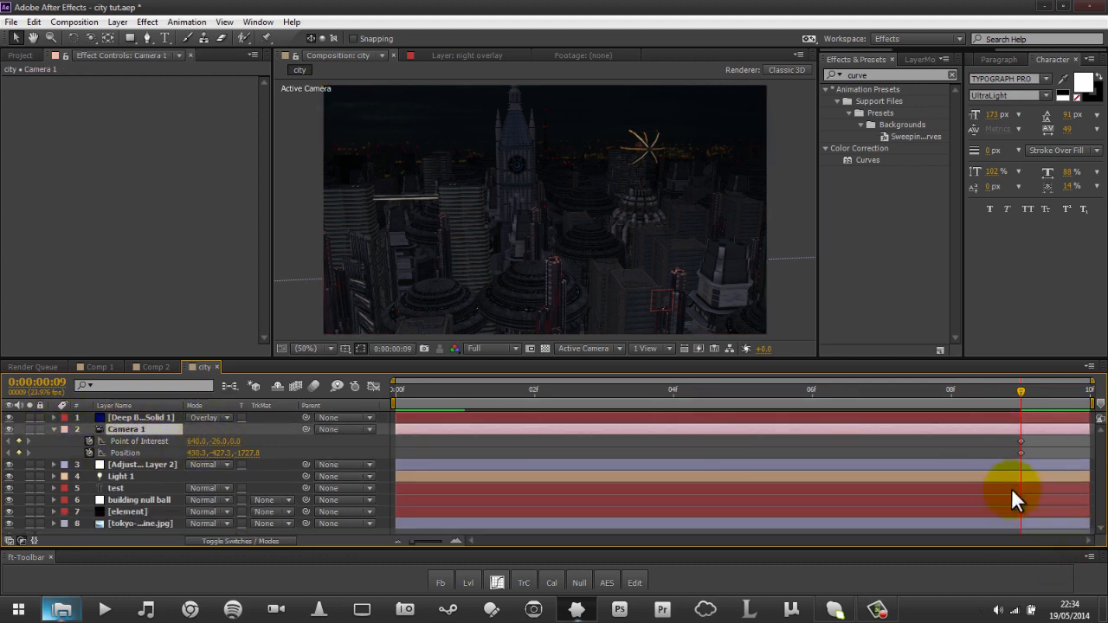
pyautogui.click(532, 395)
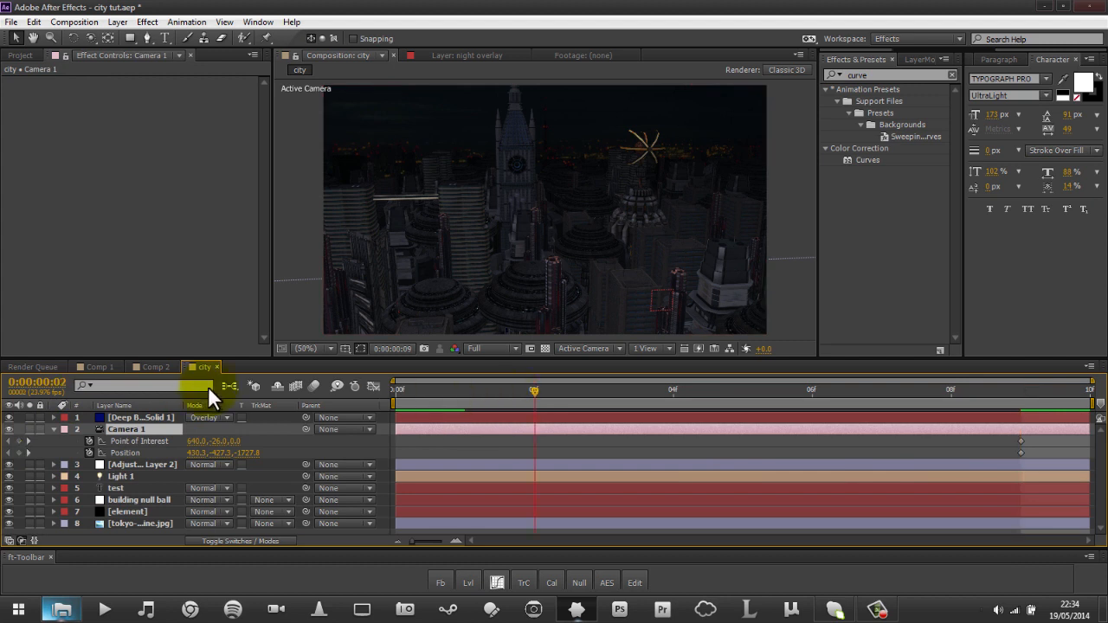
pyautogui.click(395, 388)
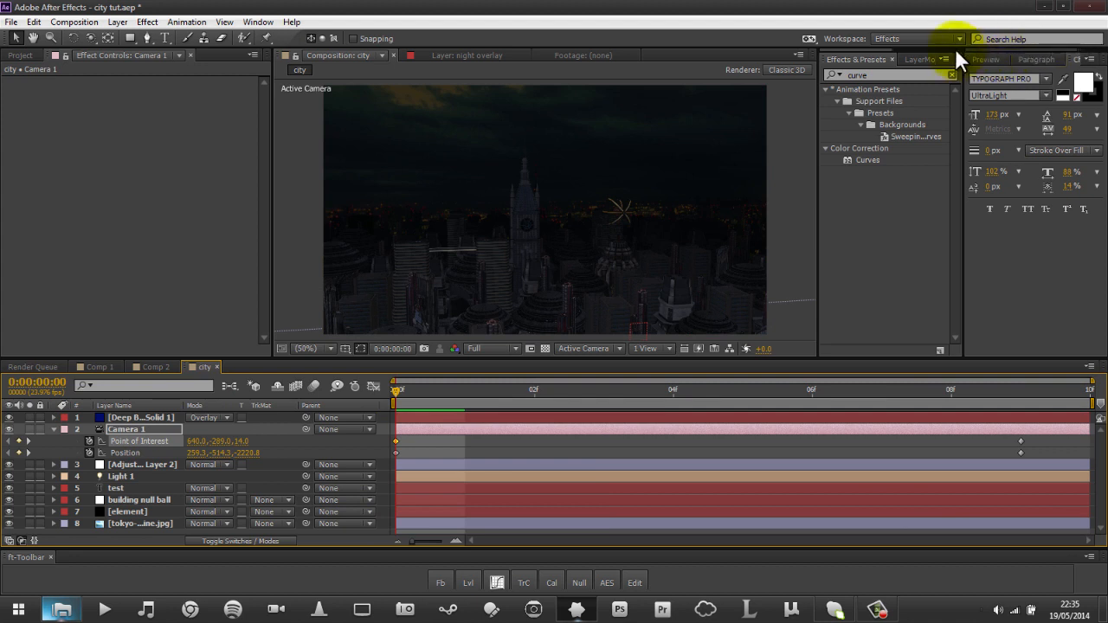
# Play a RAM preview of the camera move from the first frame and scrub through the timeline to frame 9.
pyautogui.click(988, 57)
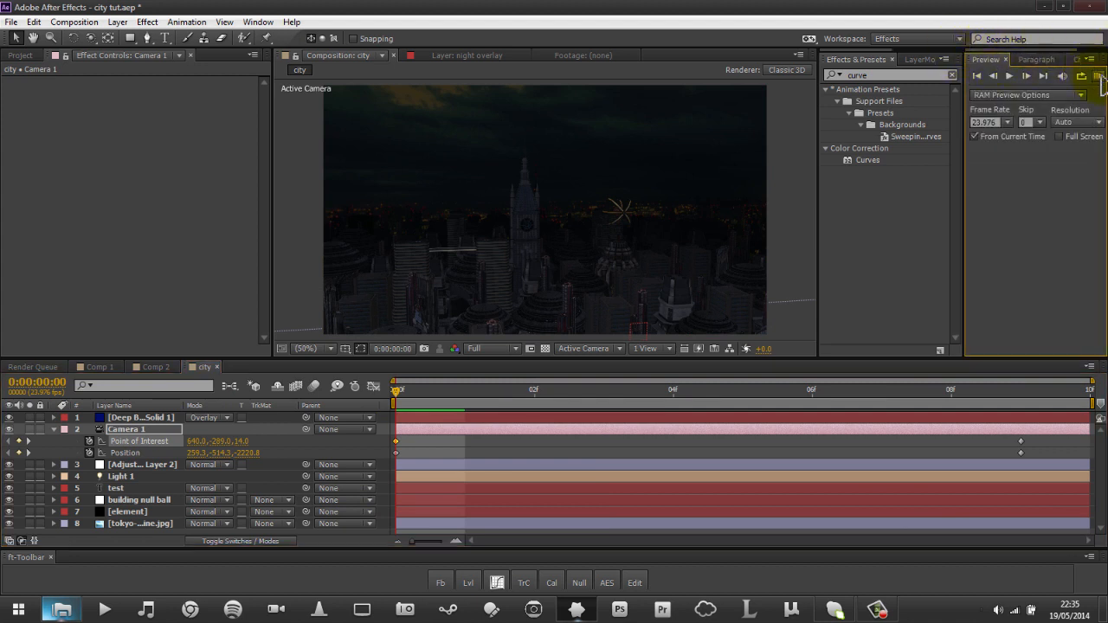
pyautogui.click(1097, 75)
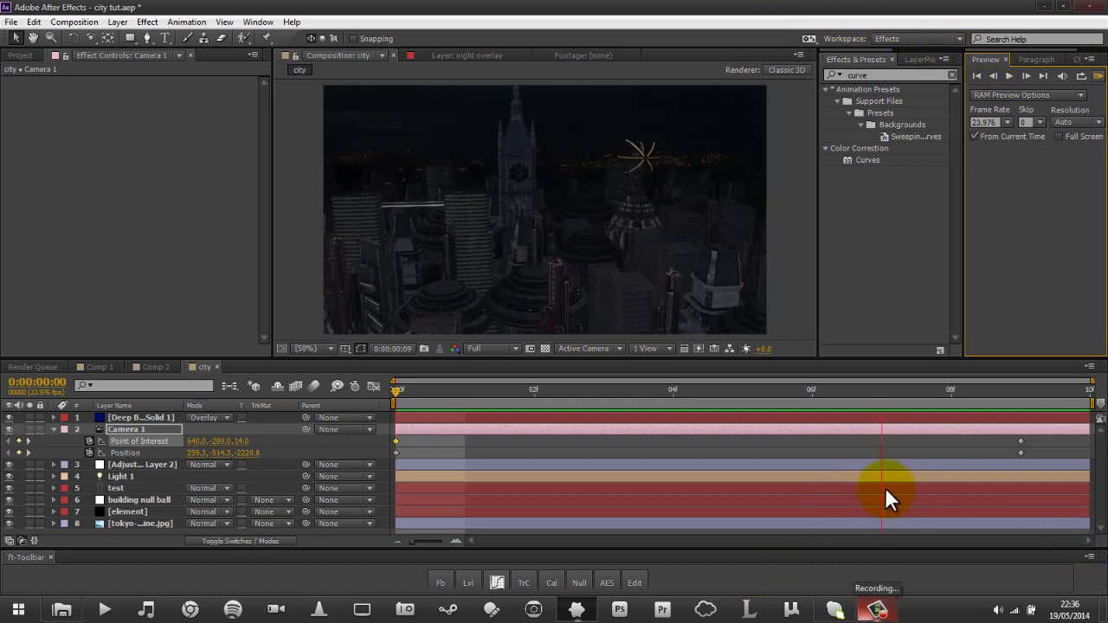
pyautogui.click(1098, 75)
pyautogui.moveTo(426, 399); pyautogui.dragTo(674, 407)
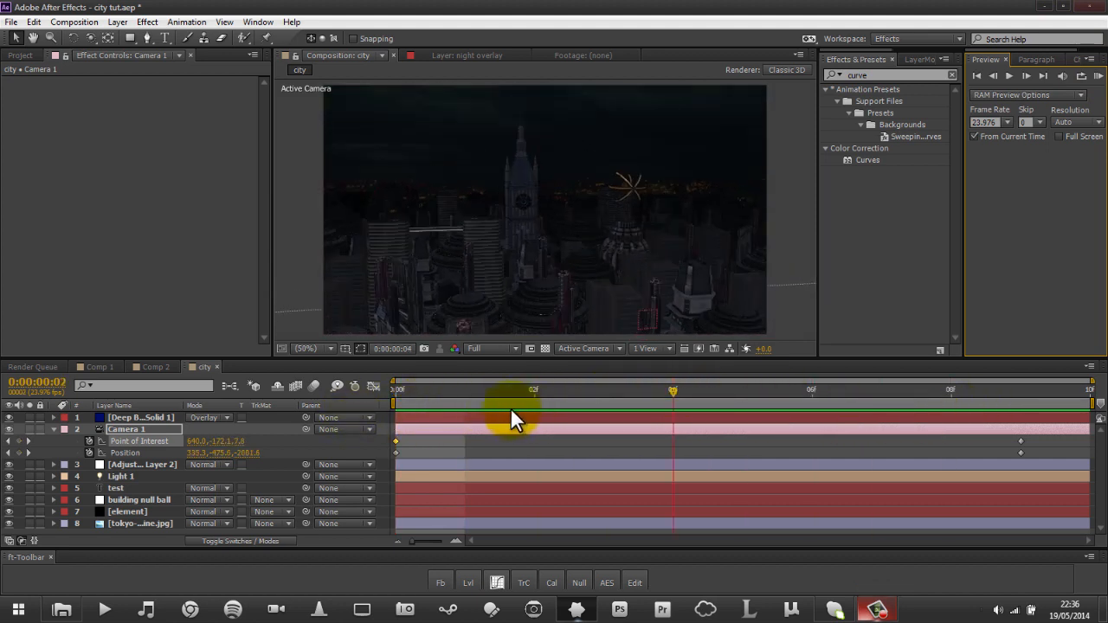
pyautogui.moveTo(511, 411); pyautogui.dragTo(1016, 391)
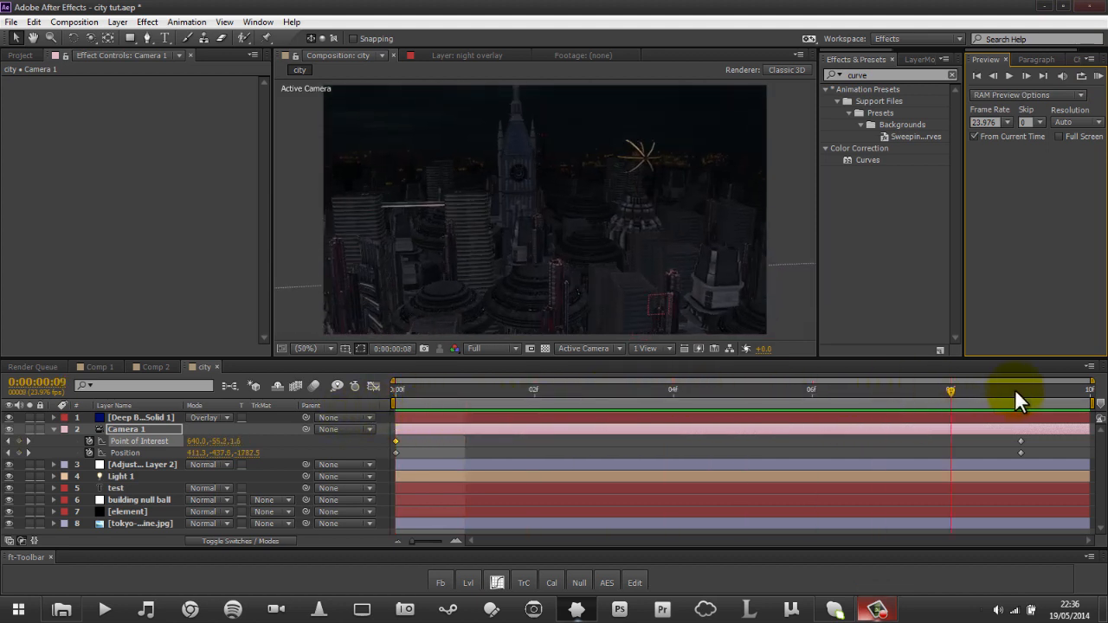
pyautogui.click(994, 403)
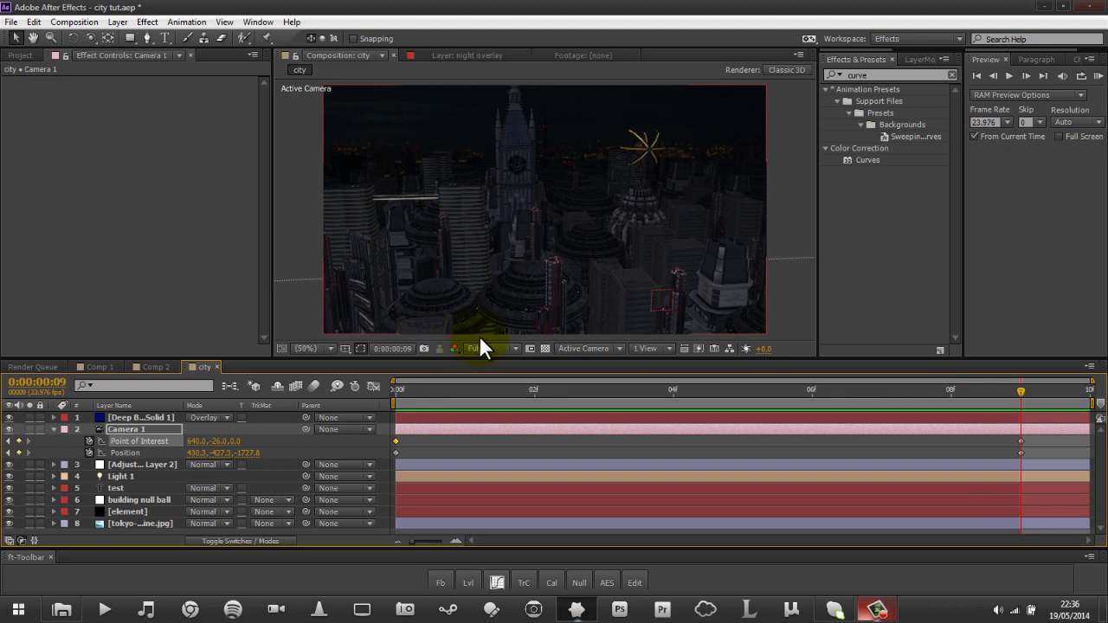
pyautogui.click(878, 609)
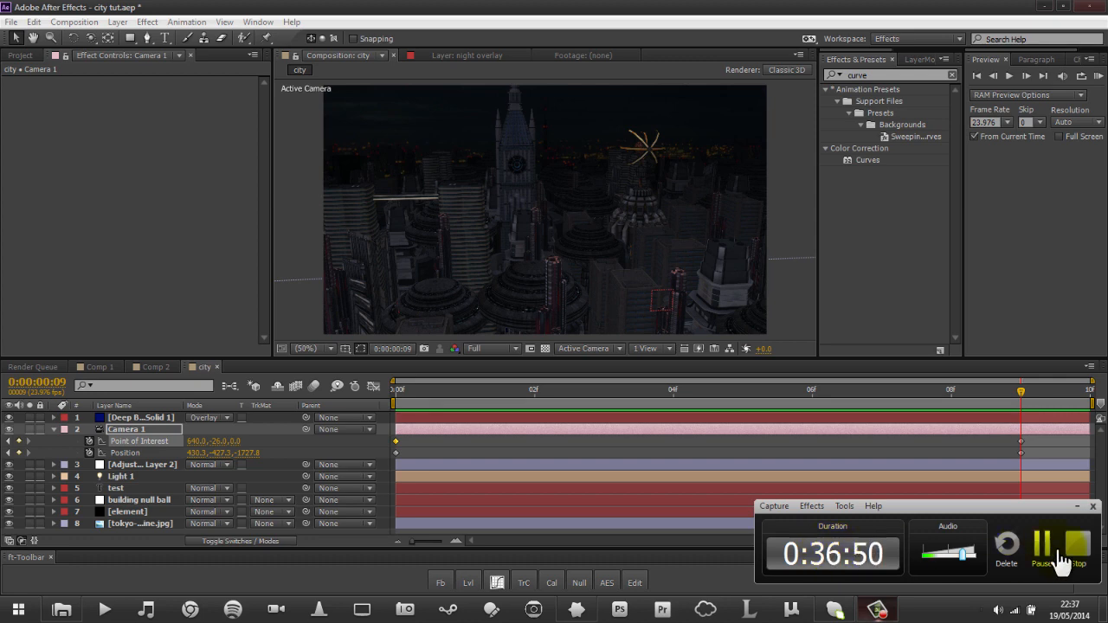
pyautogui.click(149, 23)
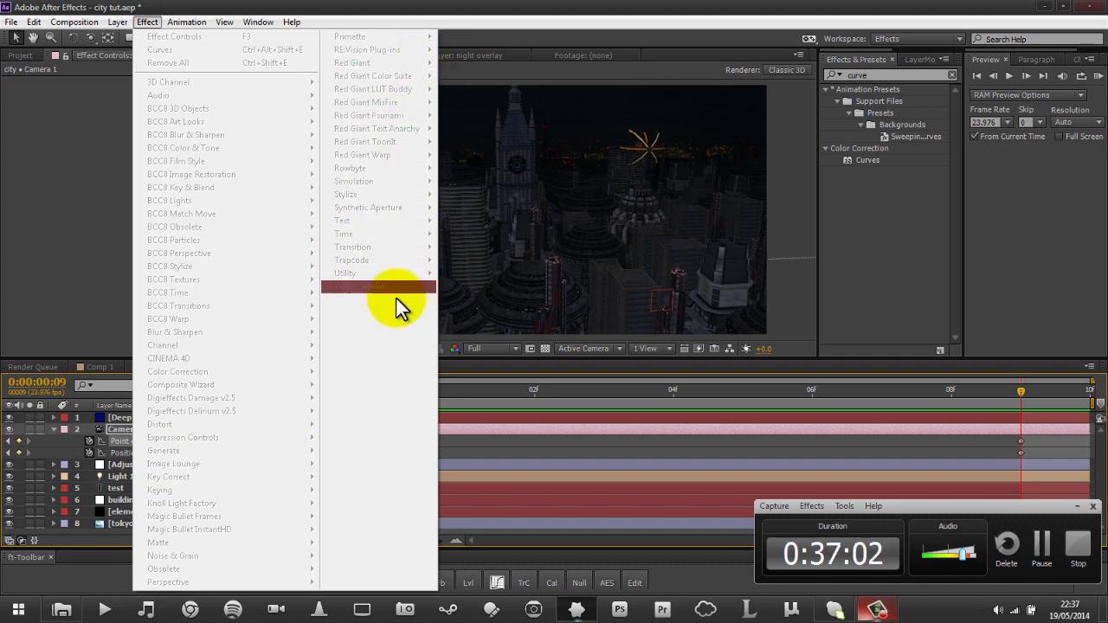
pyautogui.click(459, 492)
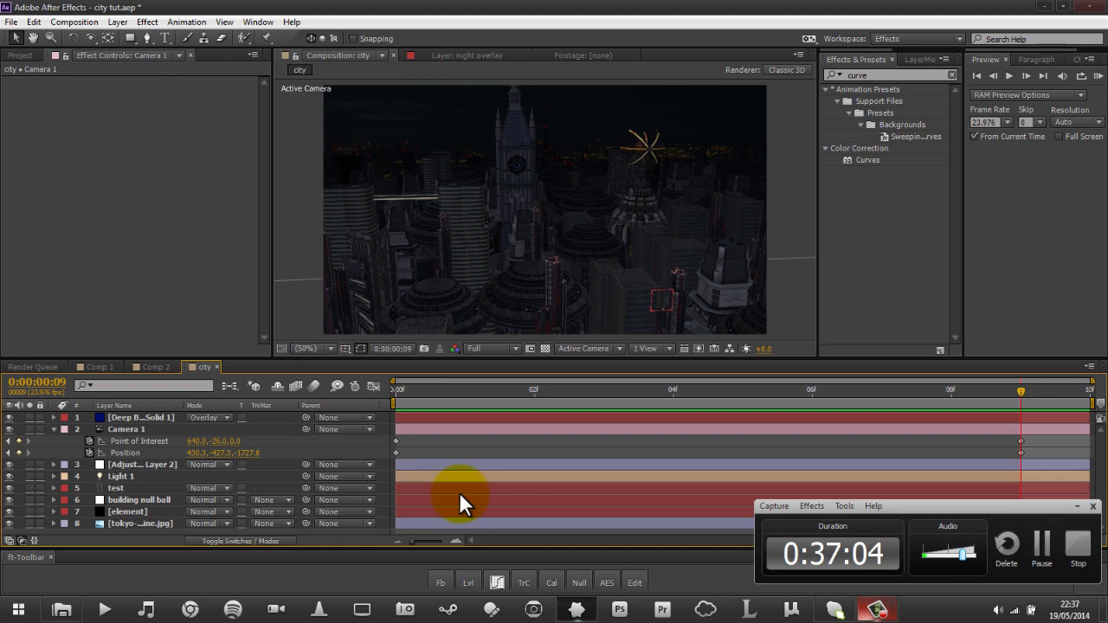
pyautogui.click(118, 487)
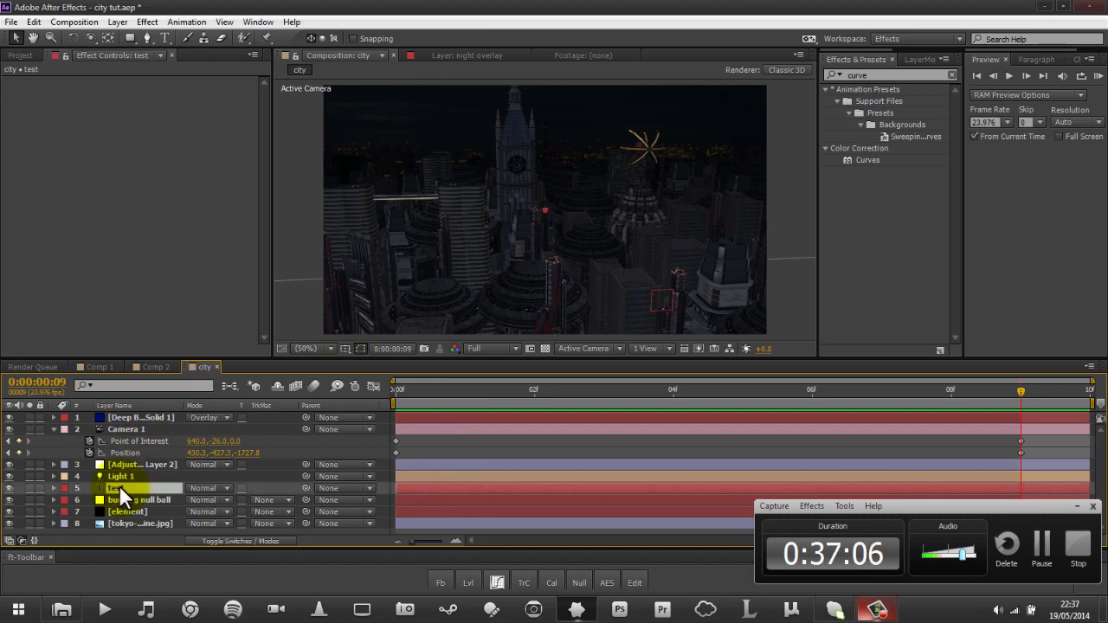
pyautogui.click(204, 21)
pyautogui.moveTo(117, 22)
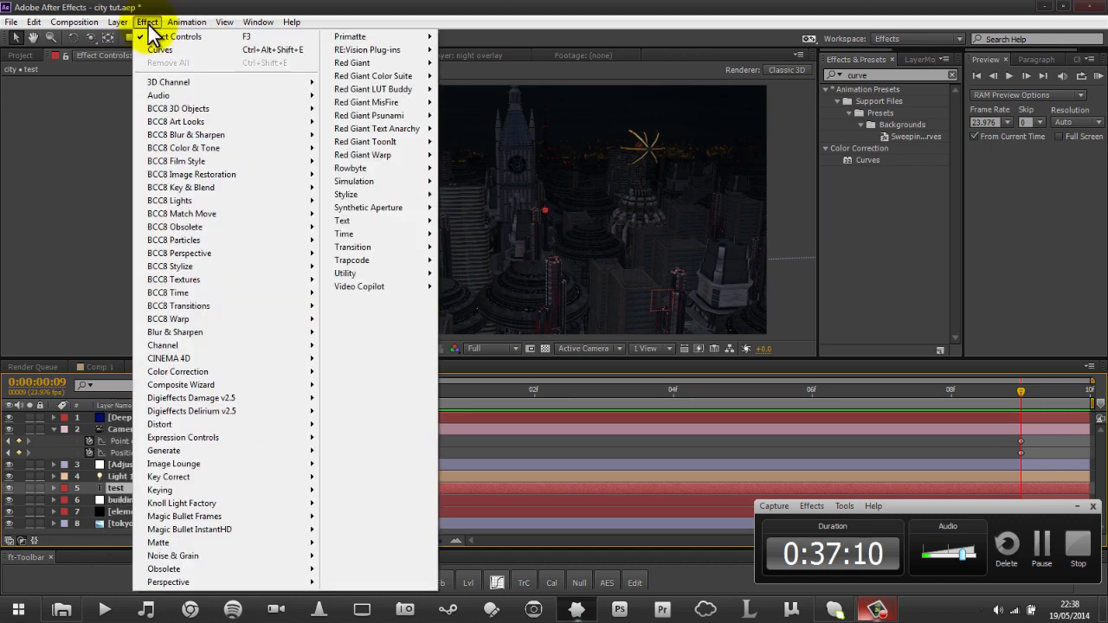
pyautogui.moveTo(412, 263)
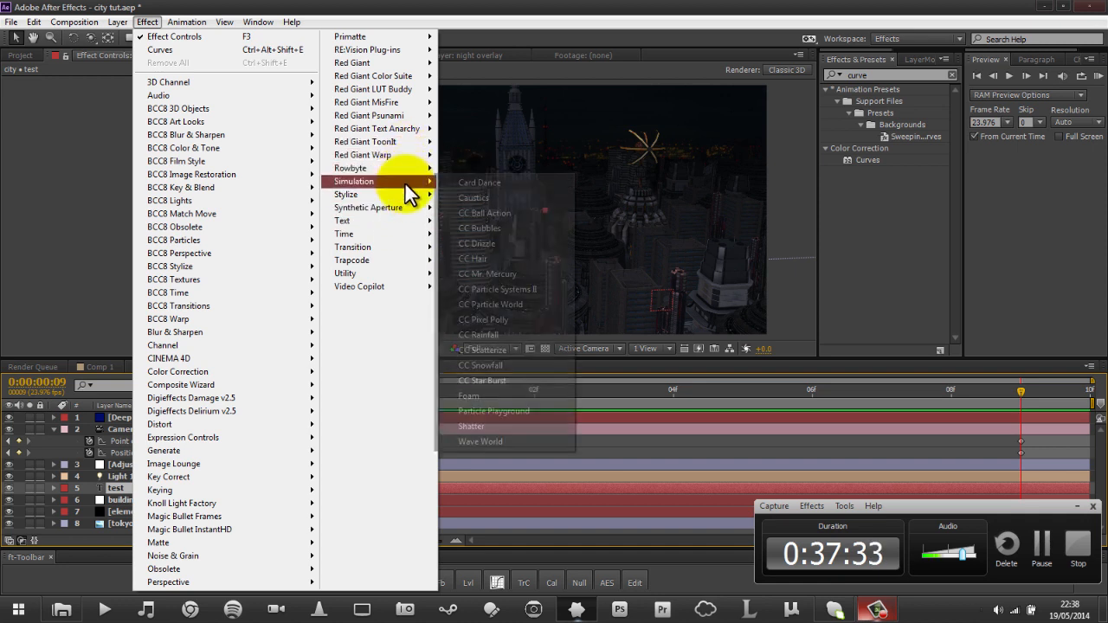
pyautogui.moveTo(405, 185)
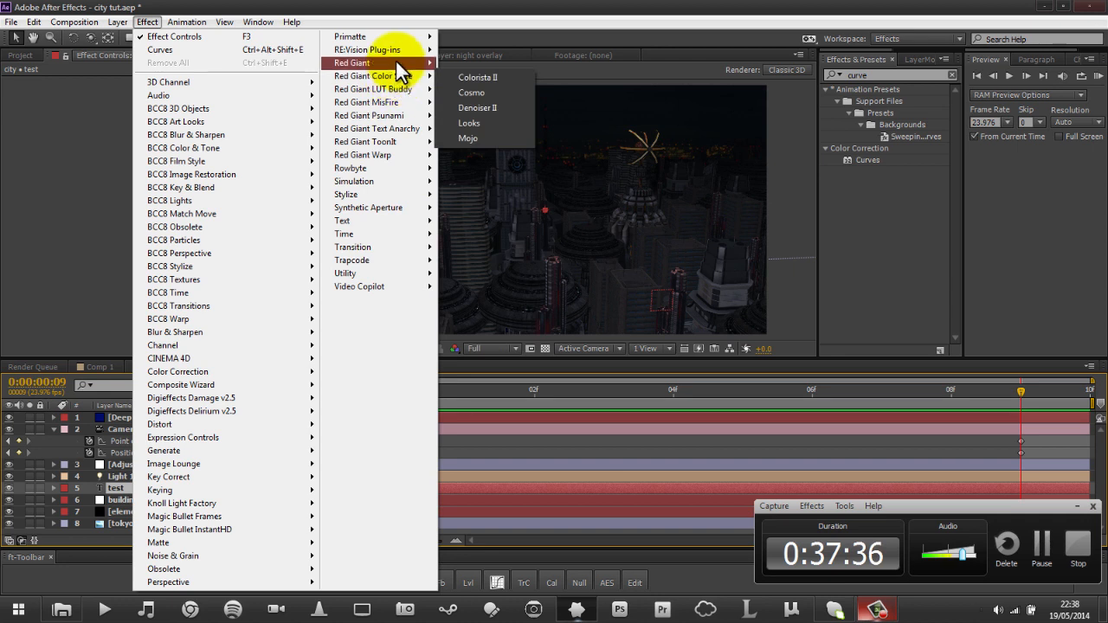
pyautogui.moveTo(399, 55)
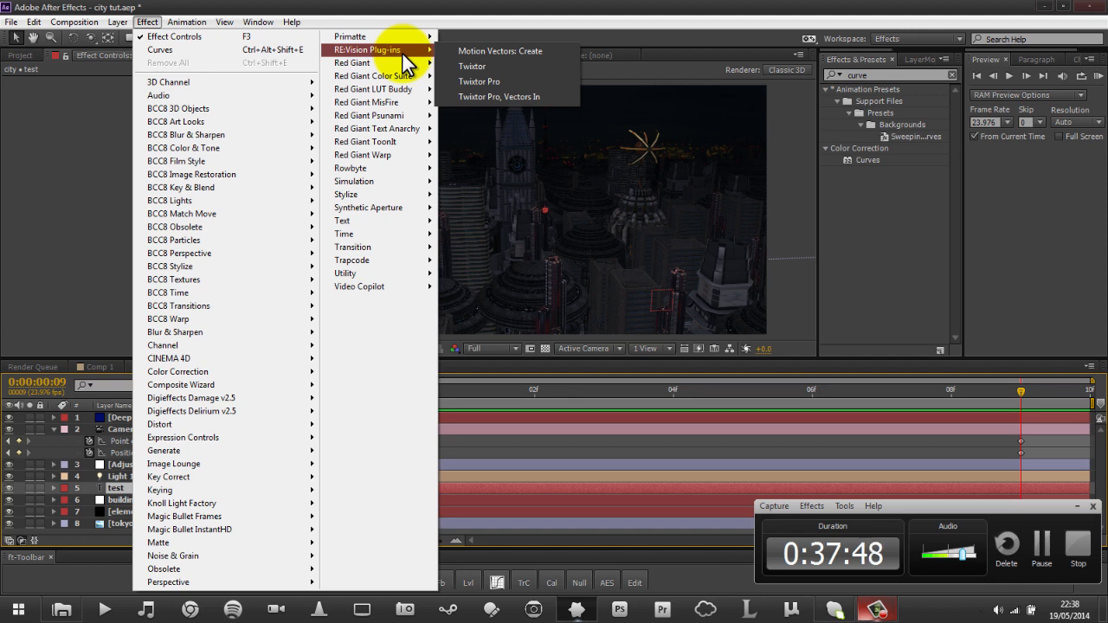
pyautogui.moveTo(420, 36)
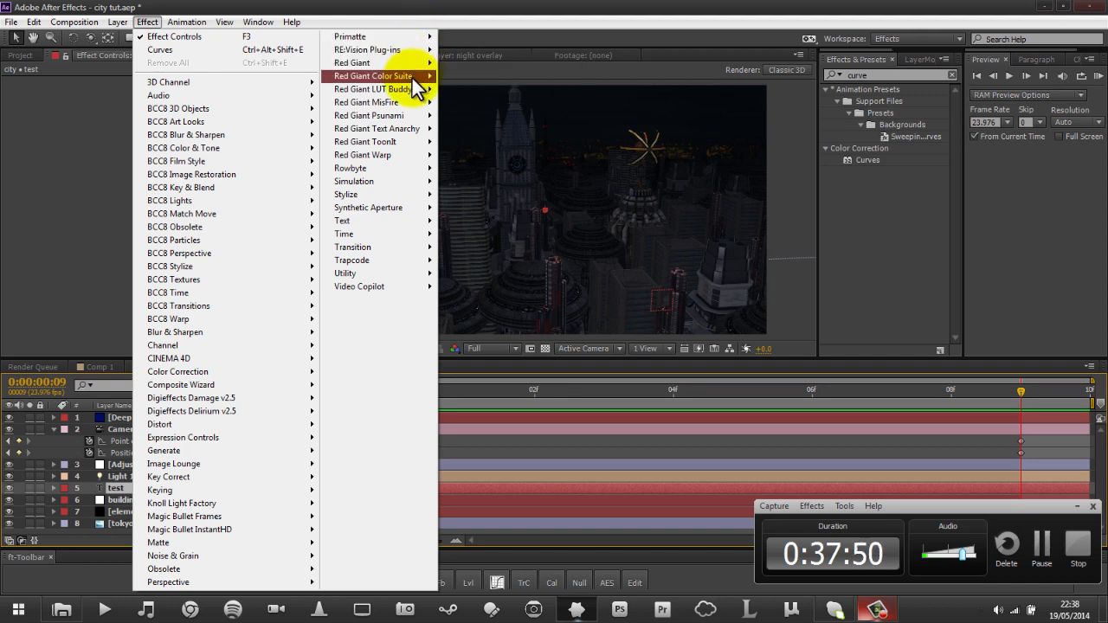
pyautogui.moveTo(404, 103)
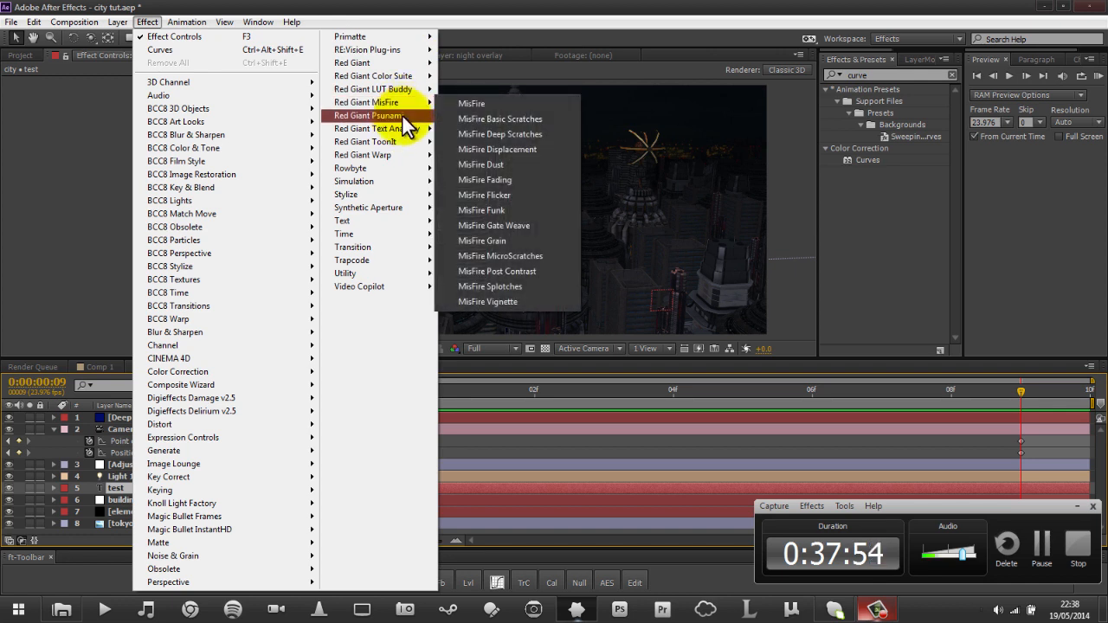
pyautogui.moveTo(400, 141)
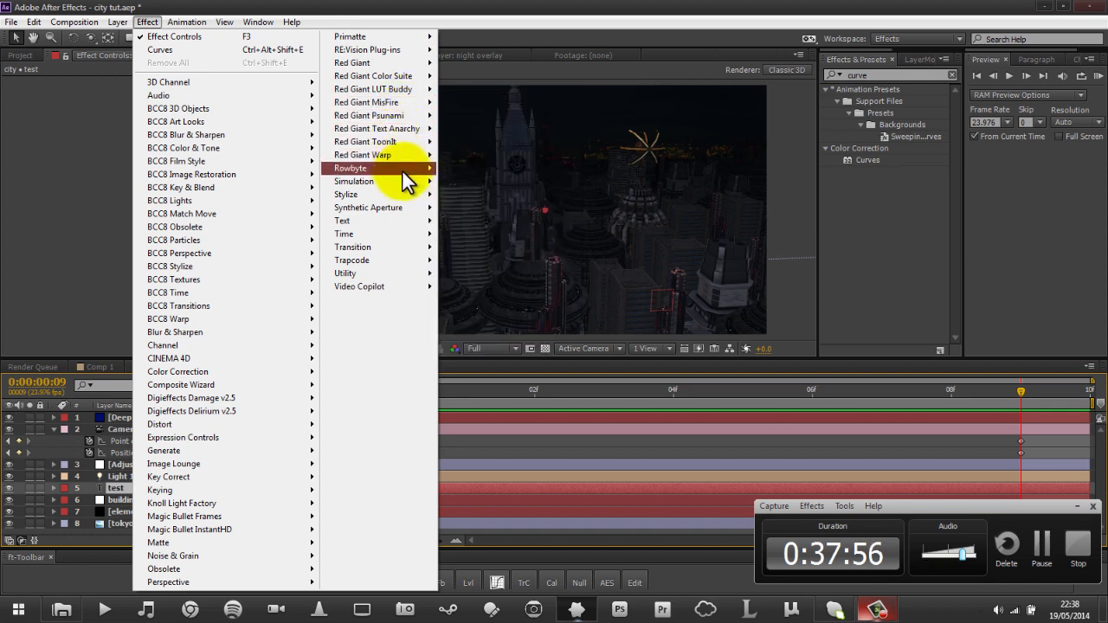
pyautogui.moveTo(402, 232)
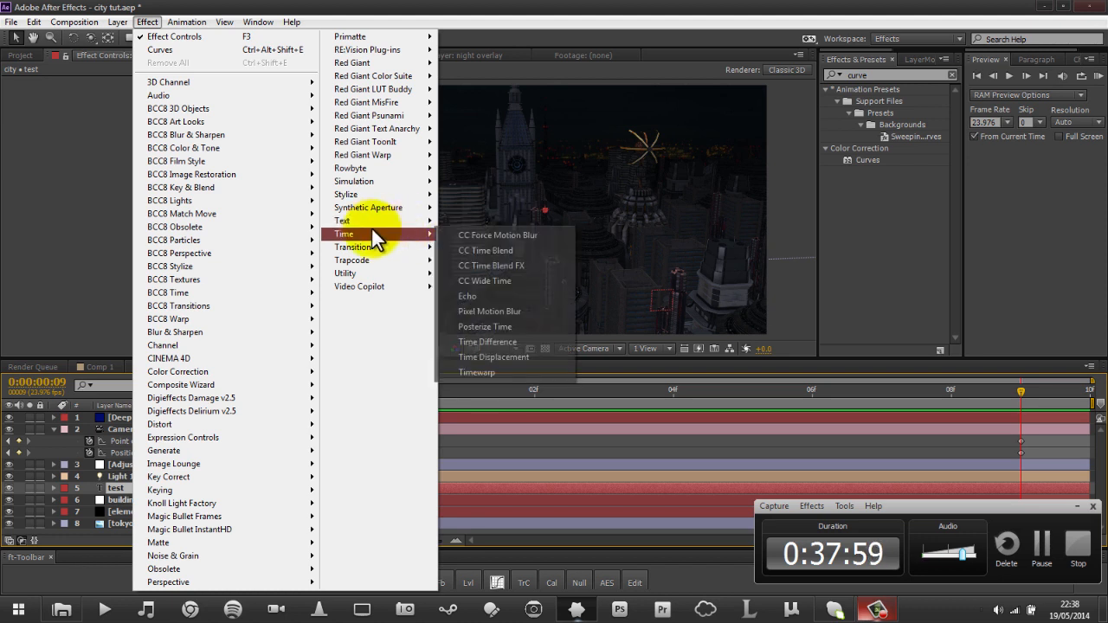
pyautogui.click(420, 10)
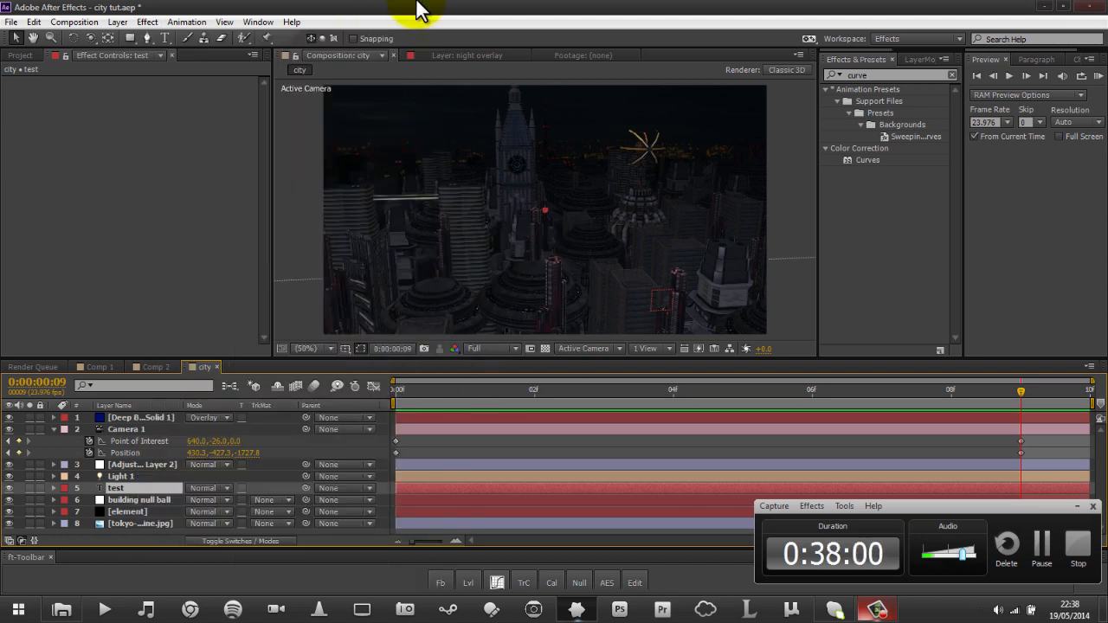